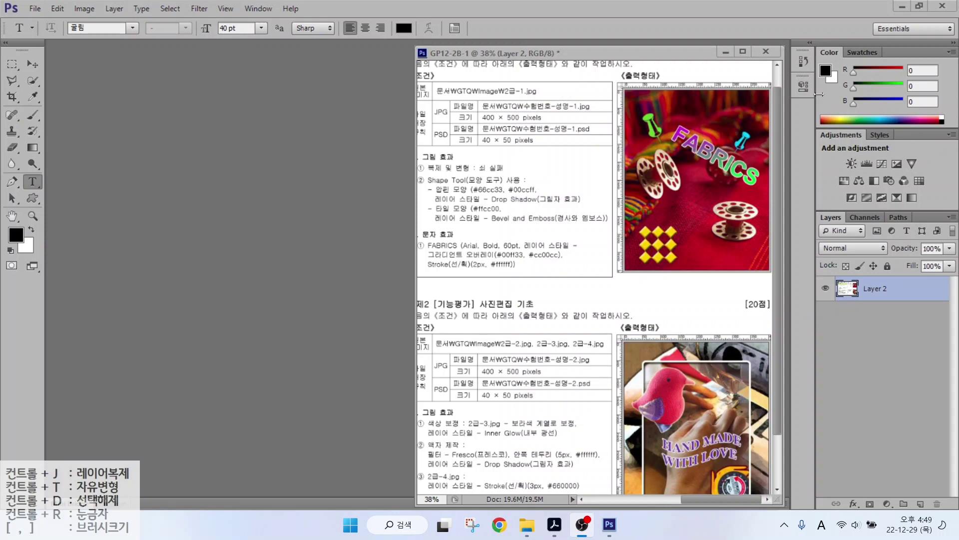
# Open the workspace list without choosing one, then collapse and re-expand the toolbox.
pyautogui.click(820, 94)
pyautogui.click(894, 29)
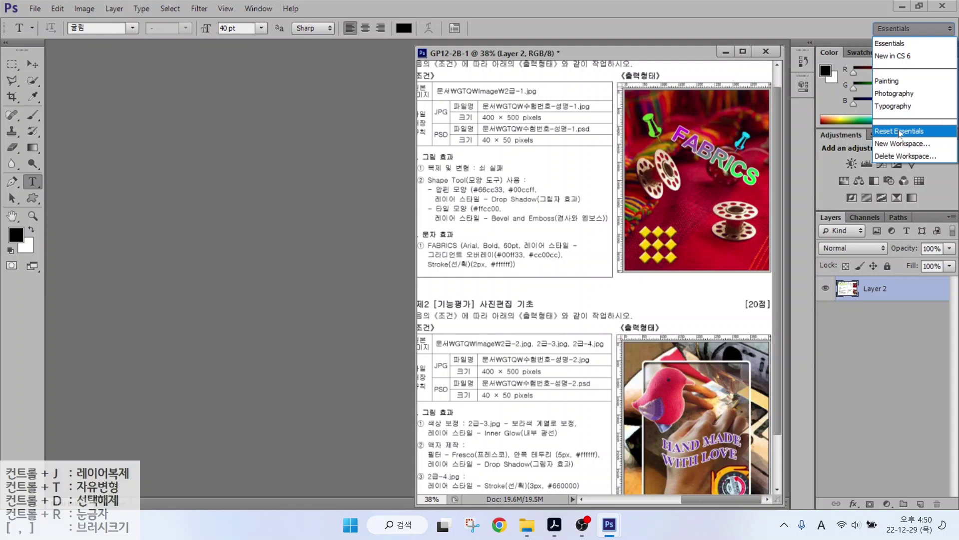
pyautogui.click(136, 169)
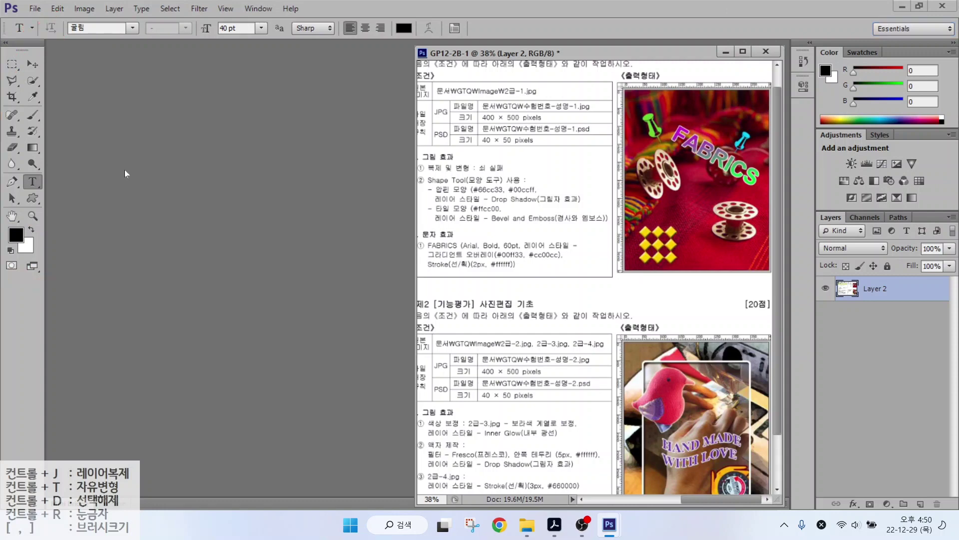
pyautogui.click(6, 43)
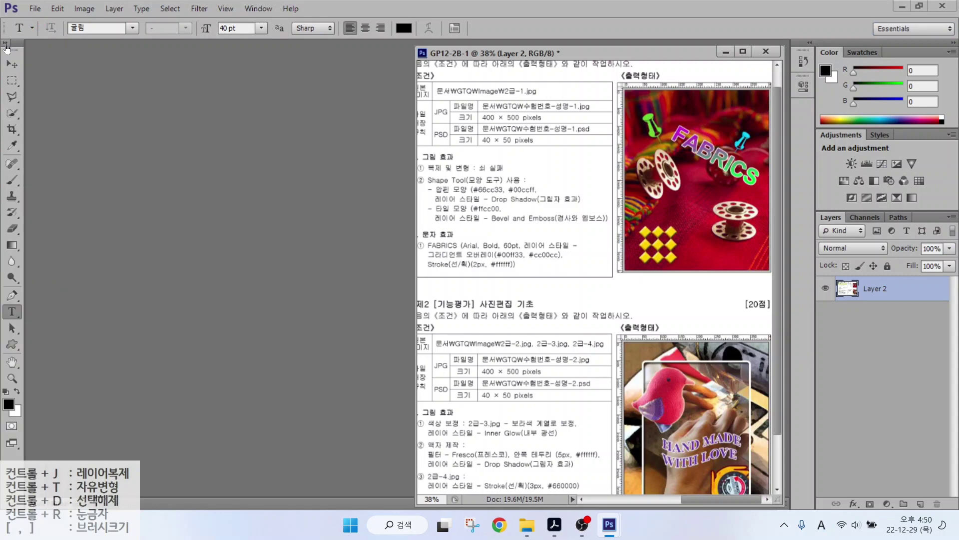
pyautogui.click(6, 43)
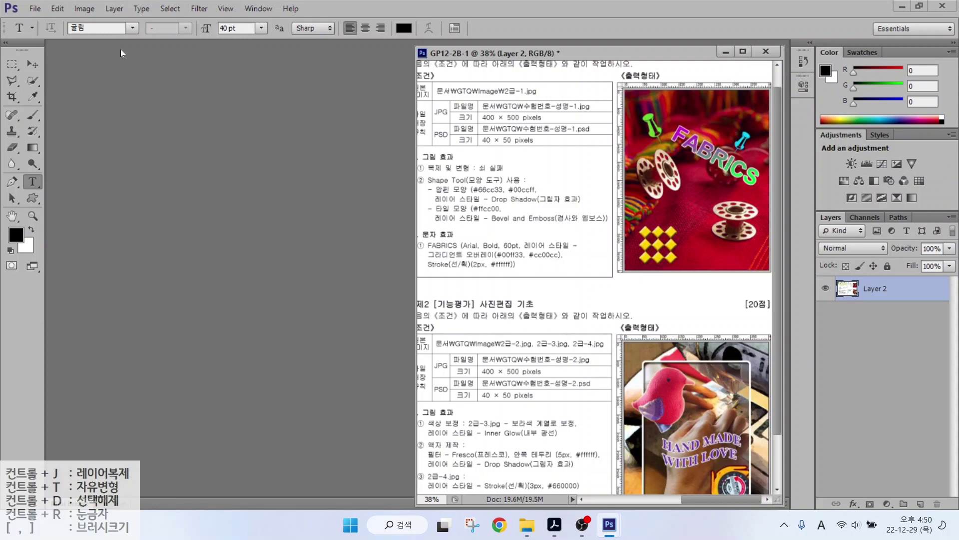
# Open Edit > Preferences at File Handling, then view the General and Interface pages.
pyautogui.click(56, 8)
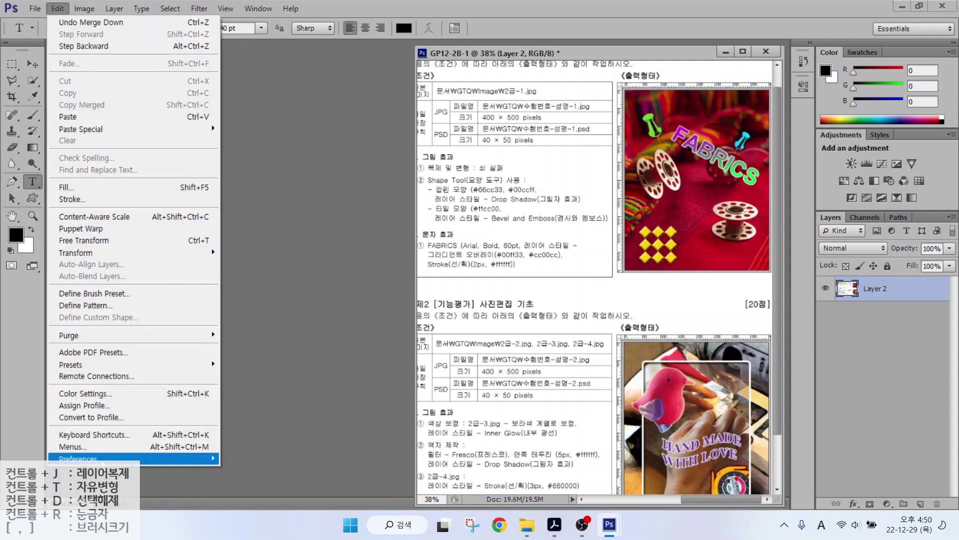
pyautogui.moveTo(80, 458)
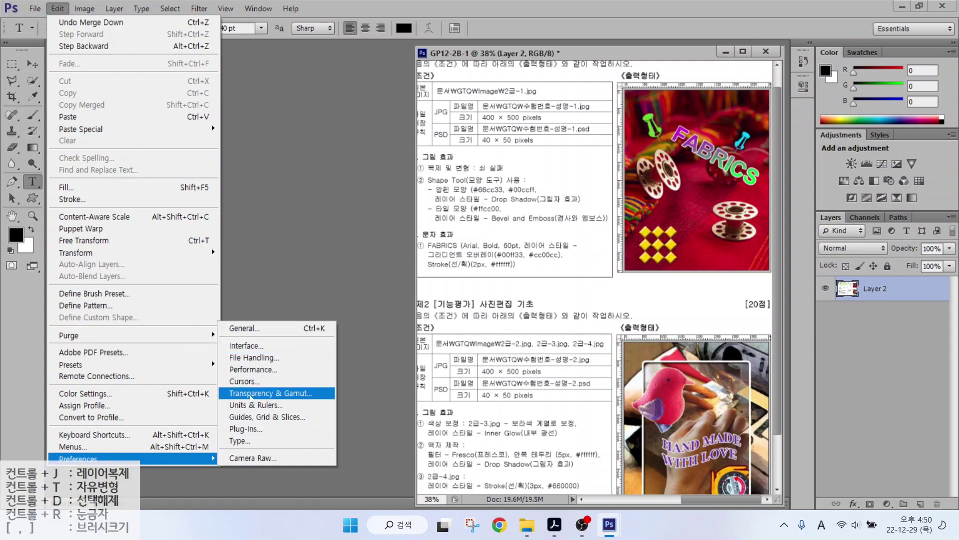
pyautogui.click(250, 358)
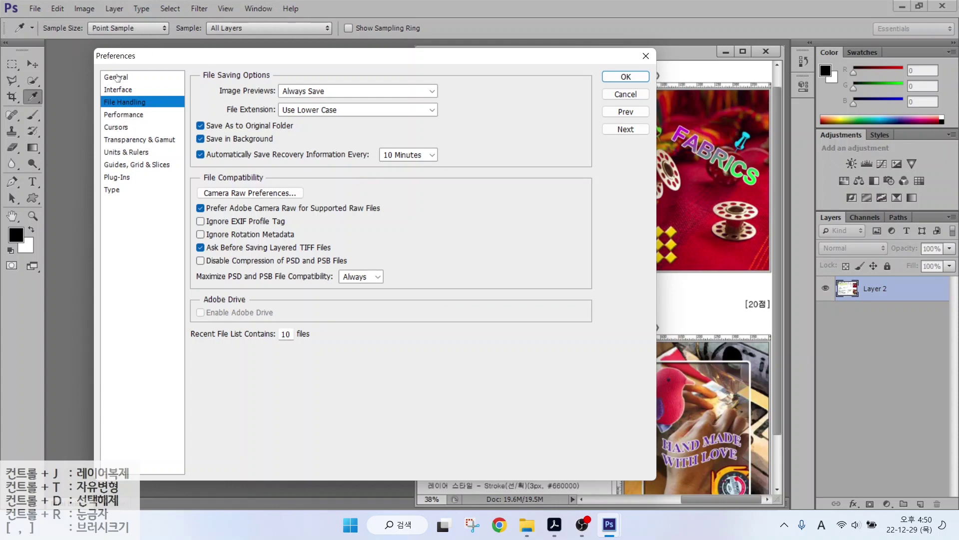
pyautogui.click(117, 79)
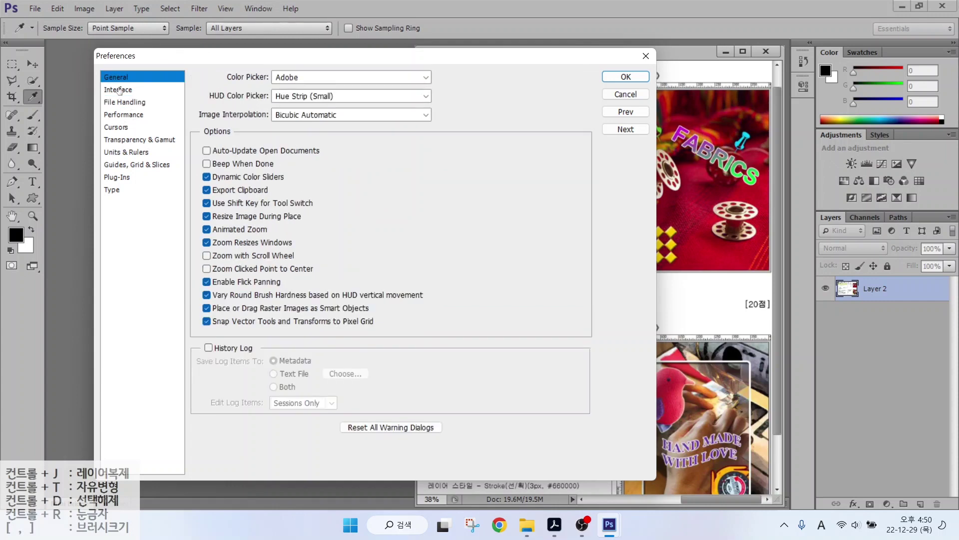
pyautogui.click(119, 90)
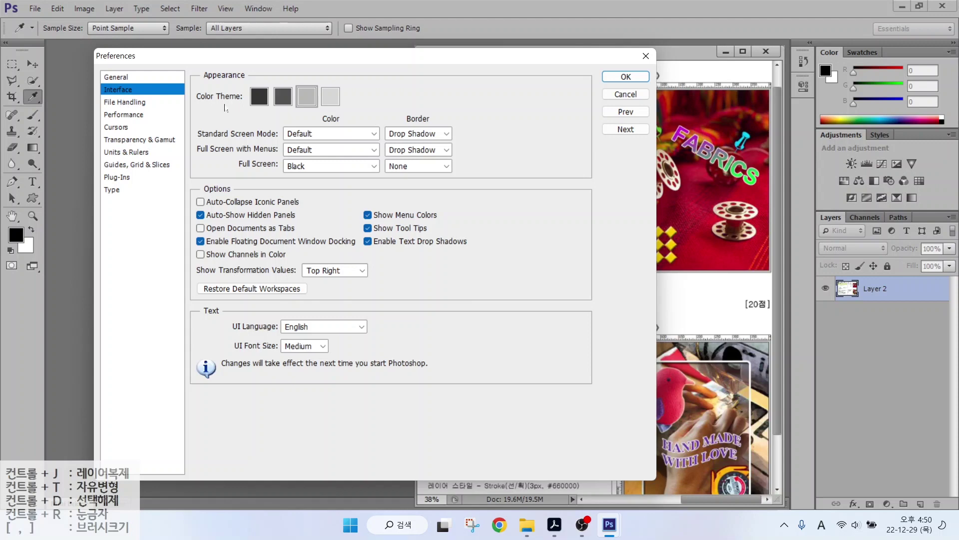
# Leave Open Documents as Tabs unchecked on Interface, then show the Cursors page.
pyautogui.click(113, 92)
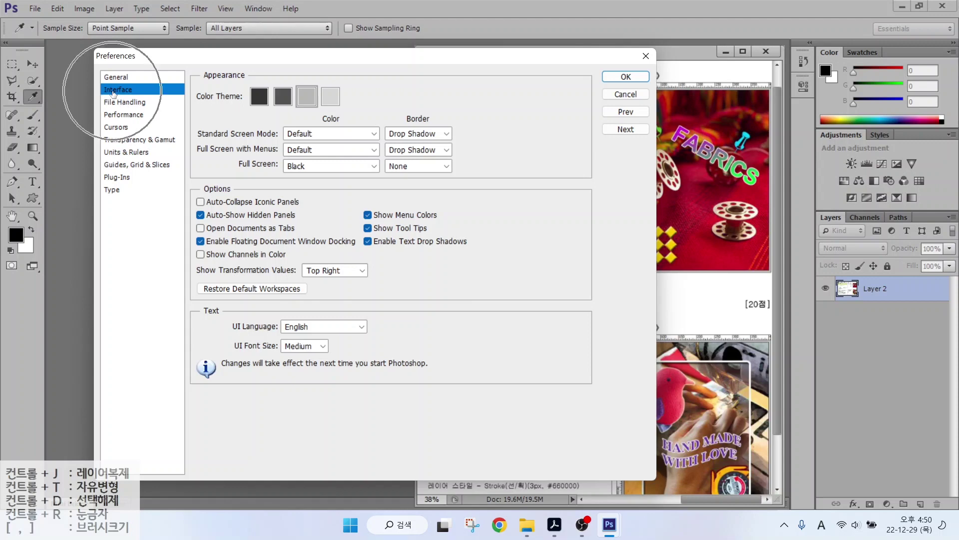
pyautogui.press('alt')
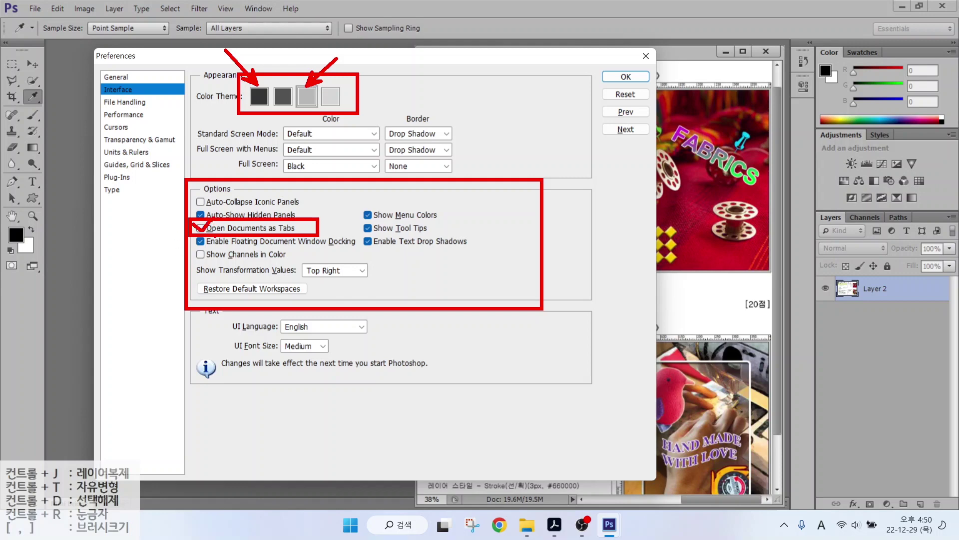
pyautogui.click(235, 228)
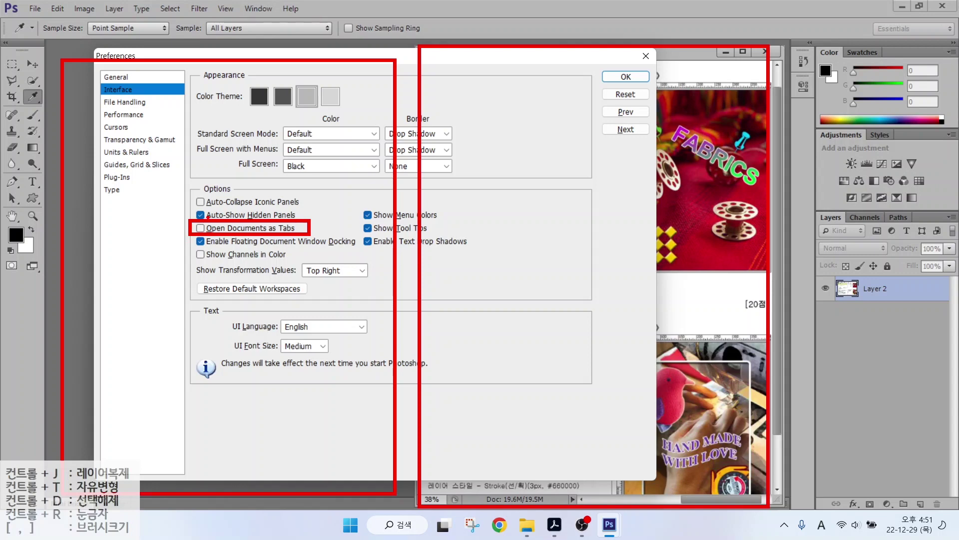
pyautogui.press('Escape')
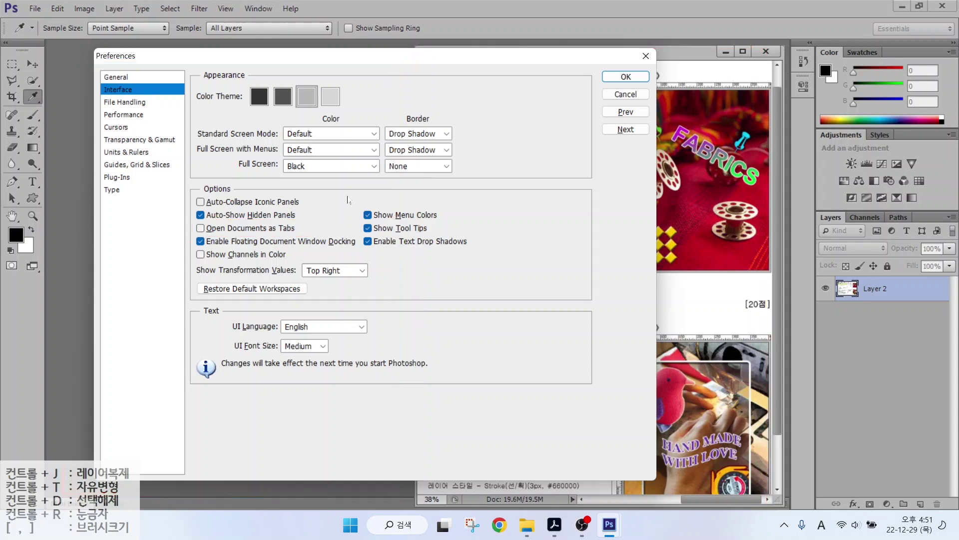
pyautogui.click(116, 127)
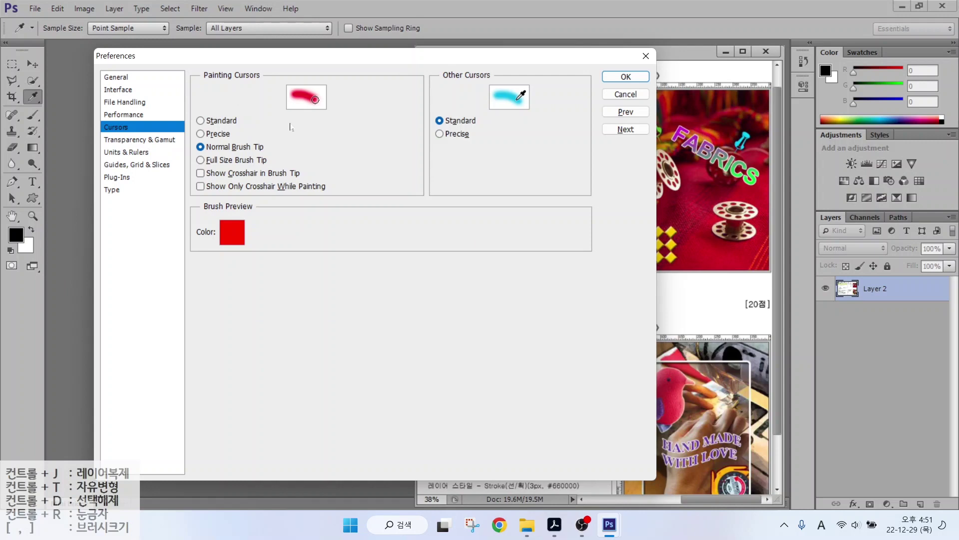
# Try Precise and Standard painting cursors, settling on Normal Brush Tip.
pyautogui.press('alt')
pyautogui.moveTo(331, 137); pyautogui.dragTo(473, 284)
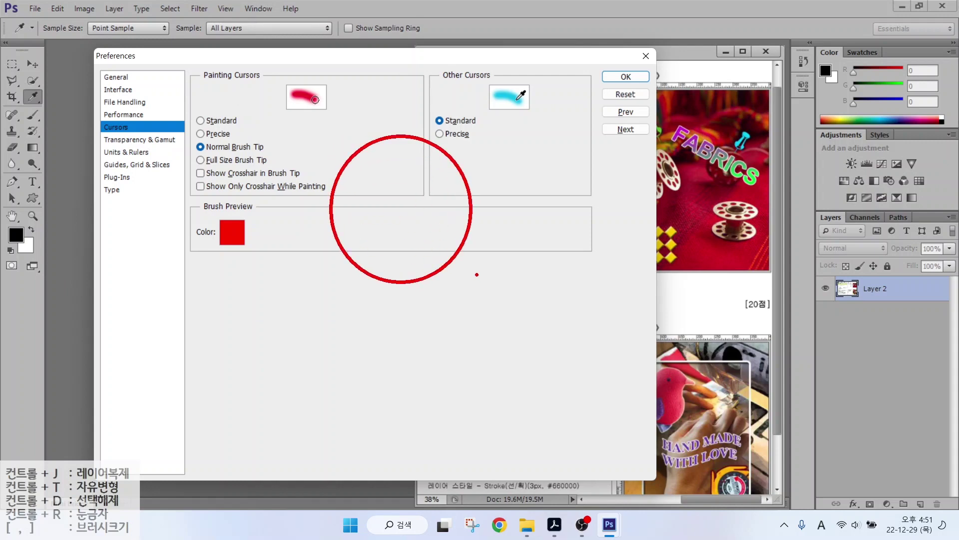
pyautogui.moveTo(471, 246); pyautogui.dragTo(500, 276)
pyautogui.moveTo(182, 133); pyautogui.dragTo(281, 157)
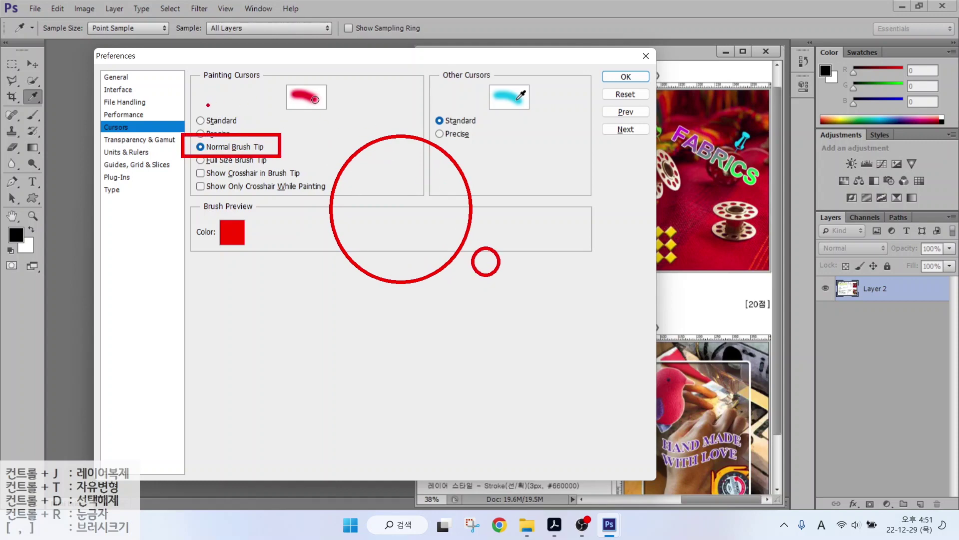
pyautogui.press('Escape')
pyautogui.click(200, 133)
pyautogui.click(201, 120)
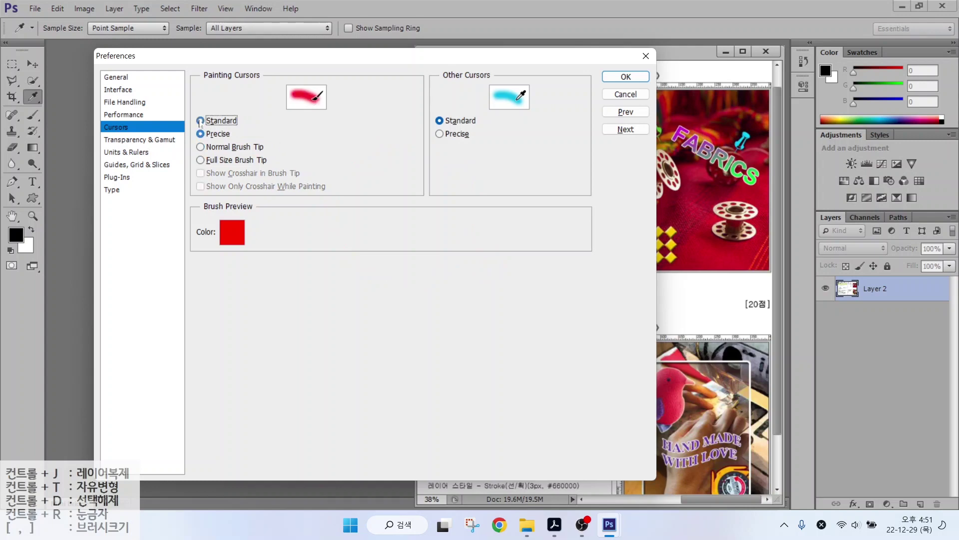
pyautogui.click(208, 134)
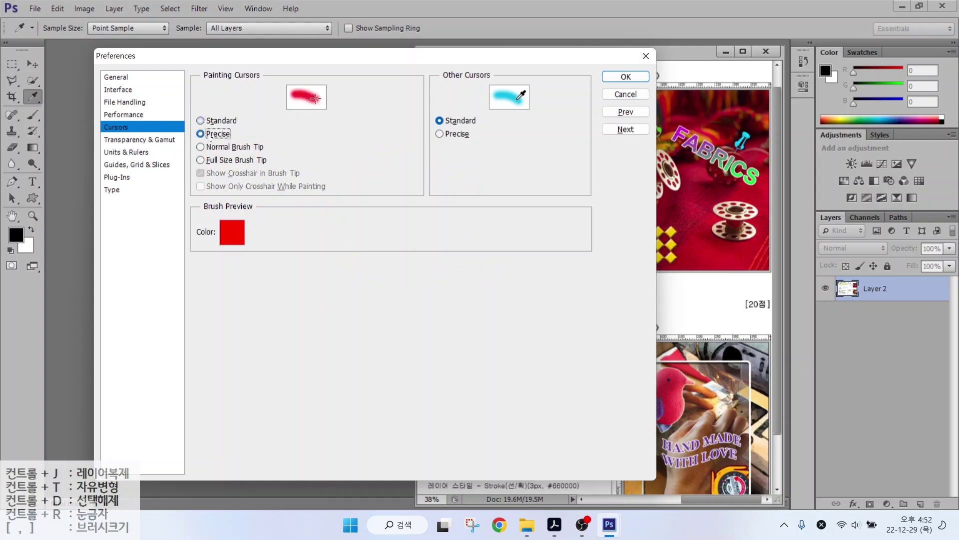
pyautogui.click(207, 147)
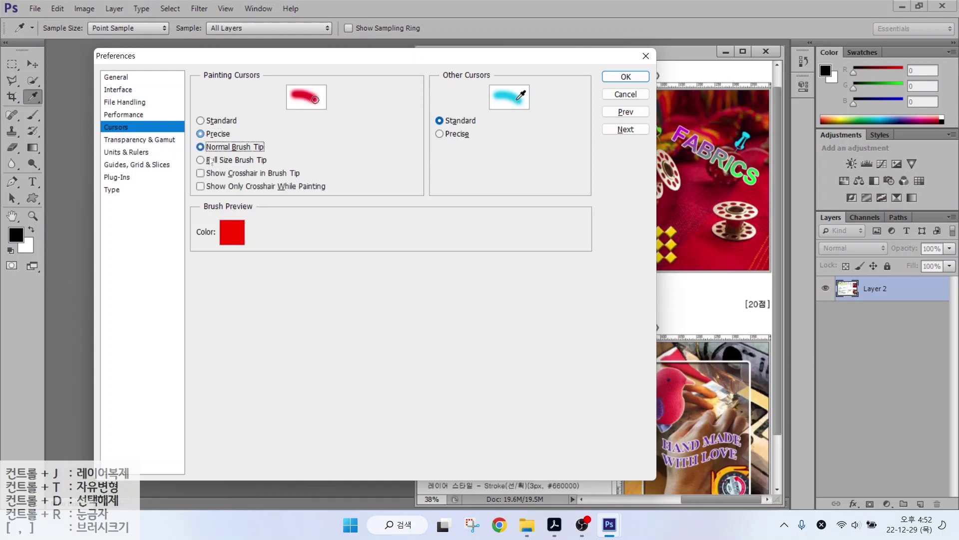
# Mark the cursor settings on screen, then show the Units & Rulers page.
pyautogui.press('alt')
pyautogui.moveTo(365, 138)
pyautogui.mouseDown()
pyautogui.moveTo(365, 179)
pyautogui.moveTo(401, 161)
pyautogui.mouseUp()
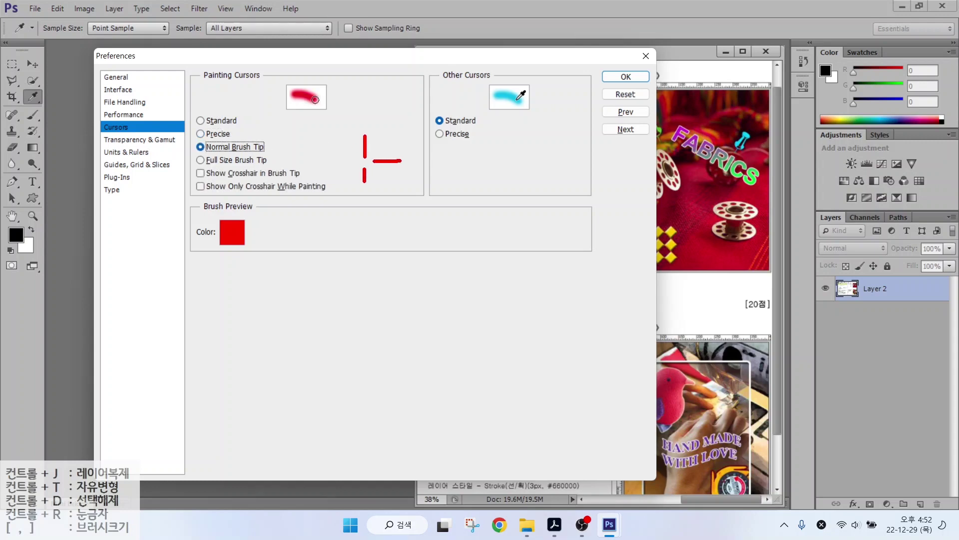
pyautogui.moveTo(333, 161); pyautogui.dragTo(359, 161)
pyautogui.press('Escape')
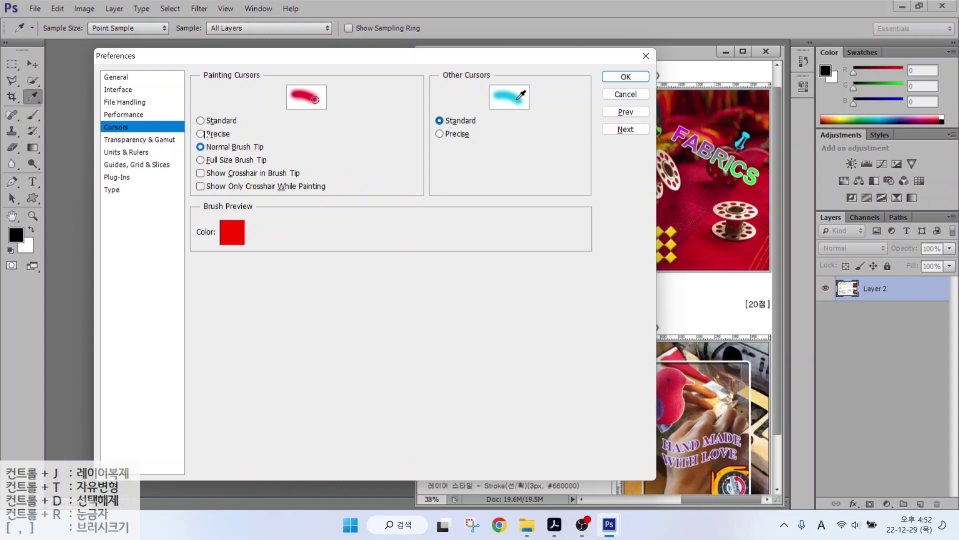
pyautogui.click(131, 152)
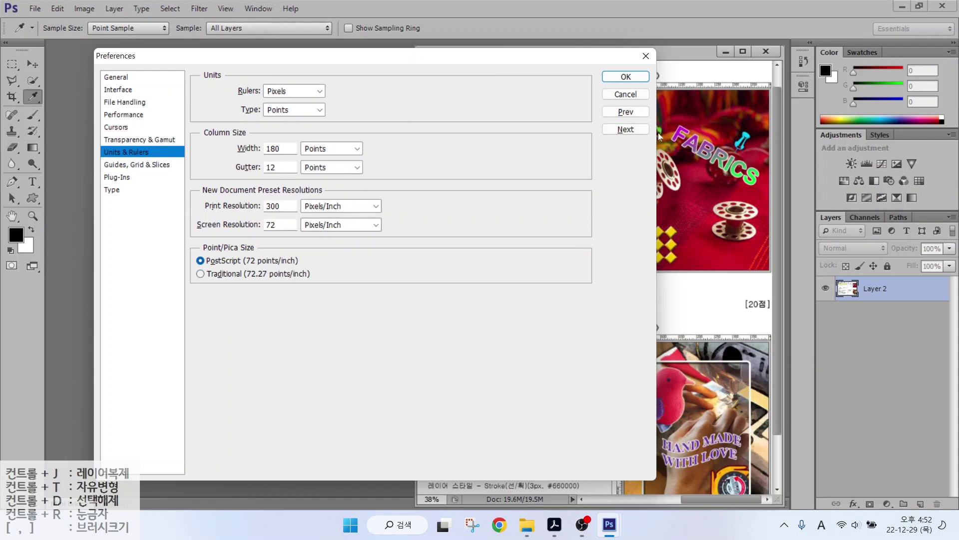
# Point out Rulers: Pixels on Units & Rulers, then show Guides, Grid & Slices.
pyautogui.press('alt')
pyautogui.press('b')
pyautogui.moveTo(701, 82); pyautogui.dragTo(727, 50)
pyautogui.moveTo(703, 81)
pyautogui.mouseDown()
pyautogui.moveTo(691, 87)
pyautogui.moveTo(706, 81)
pyautogui.mouseUp()
pyautogui.moveTo(232, 98); pyautogui.dragTo(353, 98)
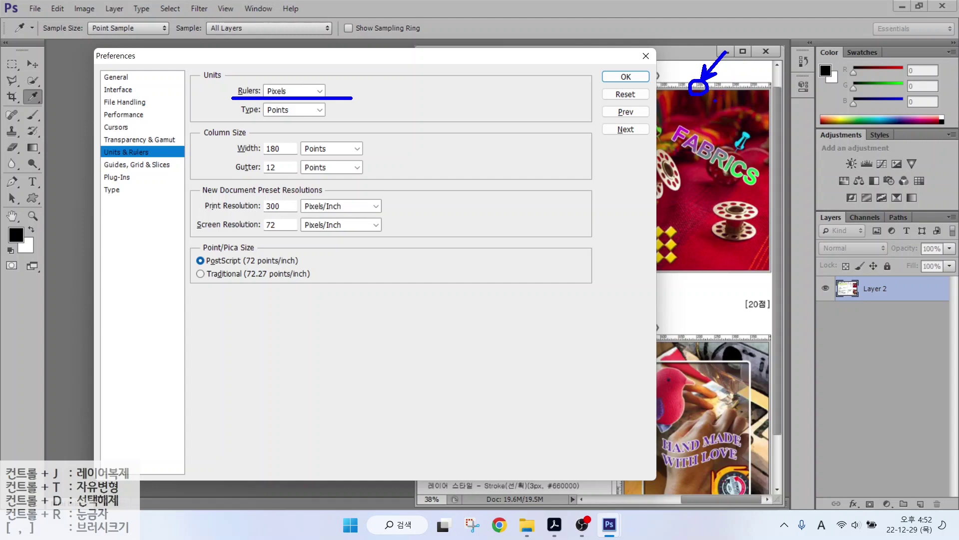
pyautogui.moveTo(303, 155); pyautogui.dragTo(279, 118)
pyautogui.press('Escape')
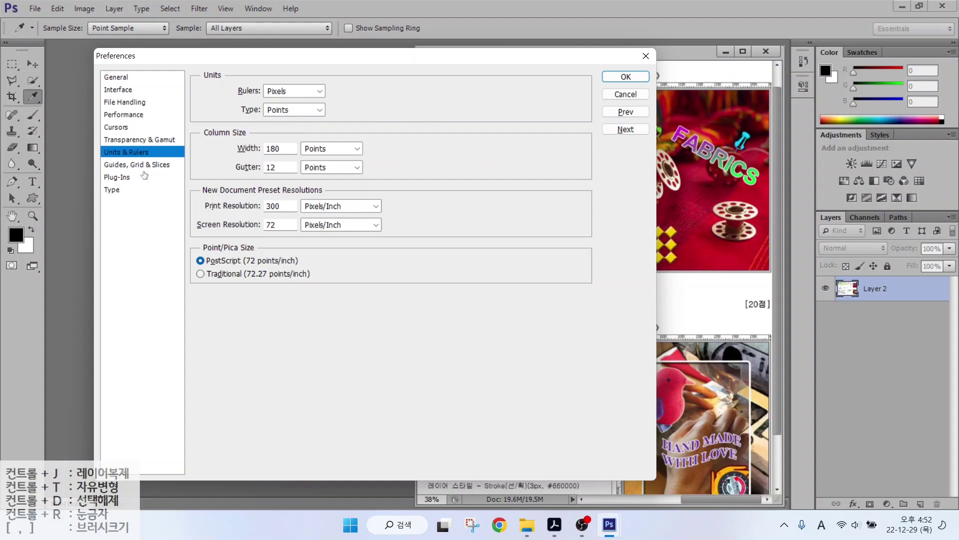
pyautogui.click(149, 166)
# Check the light red guide colour, then show the Type preferences.
pyautogui.press('alt')
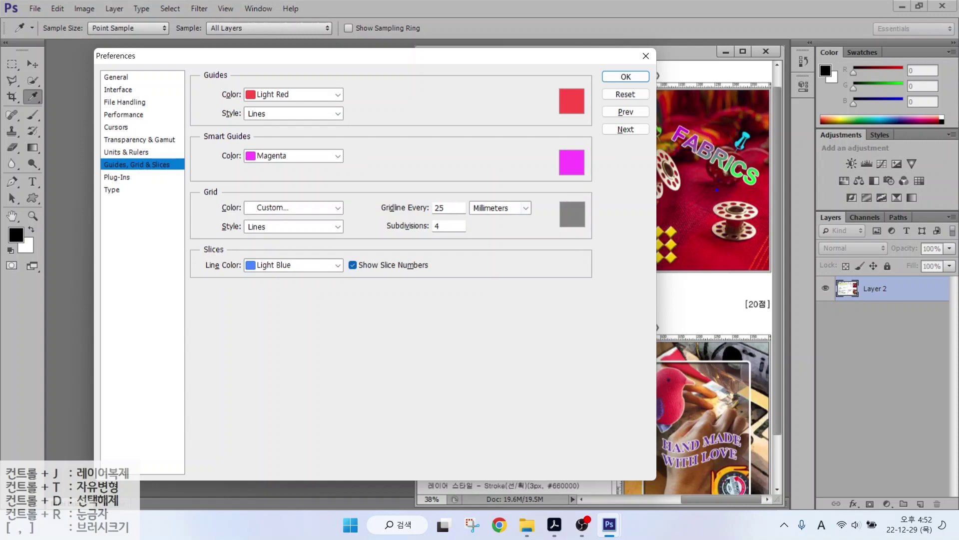
pyautogui.moveTo(712, 292)
pyautogui.mouseDown()
pyautogui.moveTo(721, 108)
pyautogui.moveTo(711, 65)
pyautogui.mouseUp()
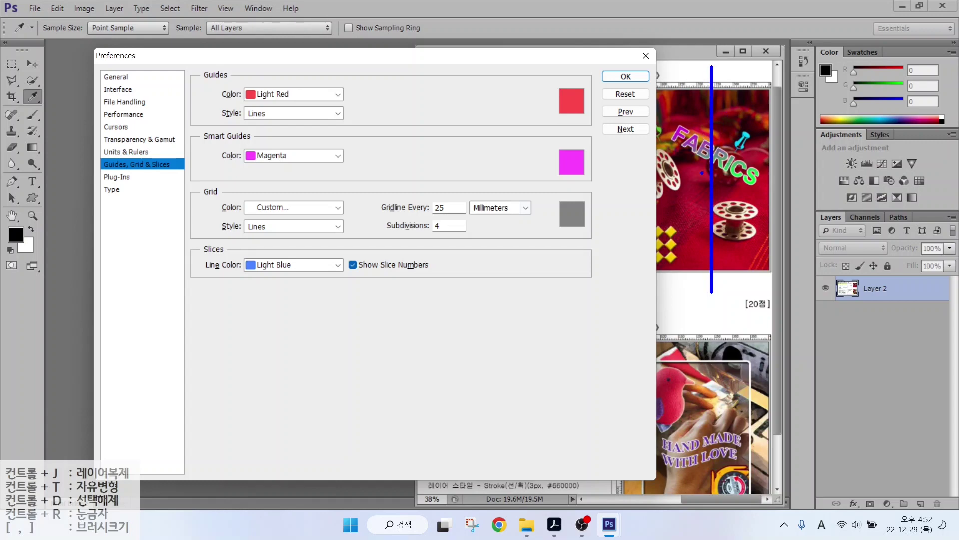
pyautogui.moveTo(783, 200); pyautogui.dragTo(617, 200)
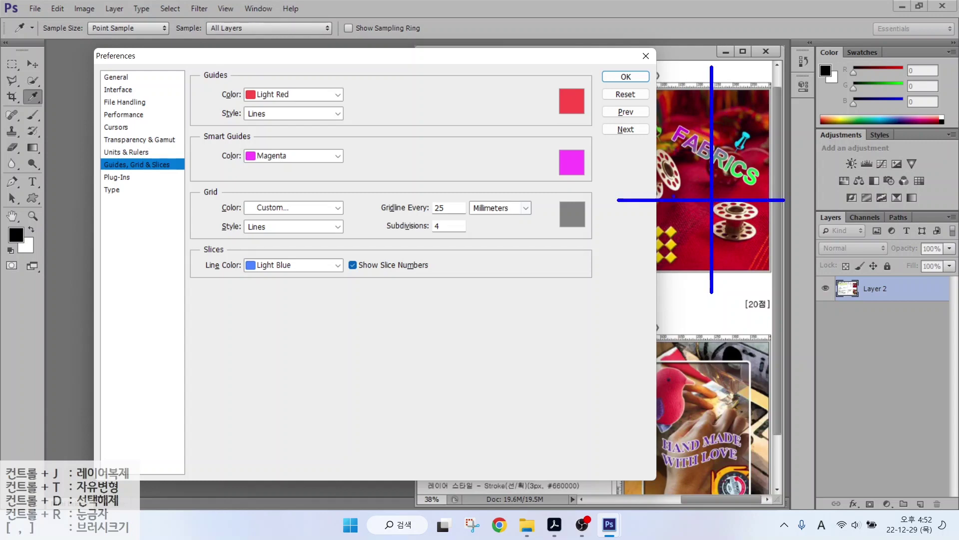
pyautogui.moveTo(235, 83); pyautogui.dragTo(360, 103)
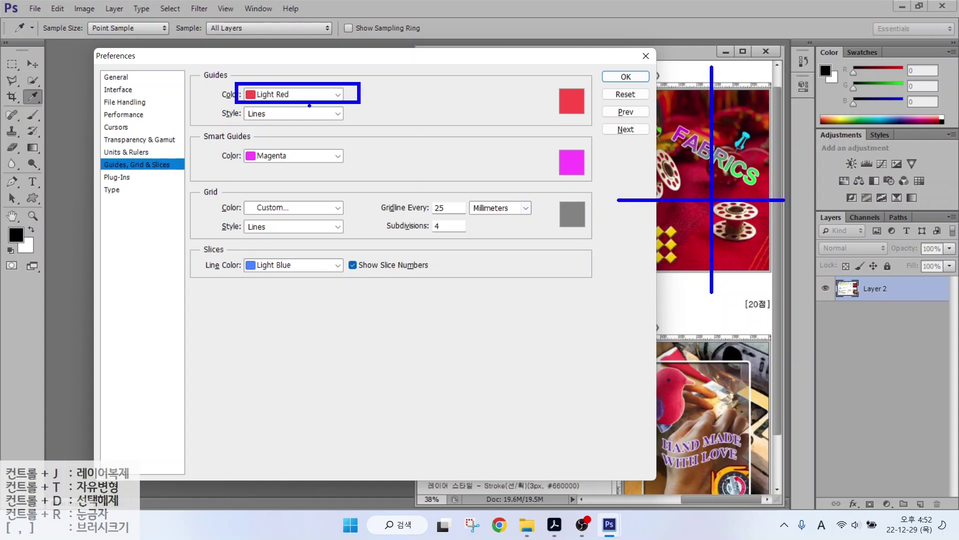
pyautogui.press('Escape')
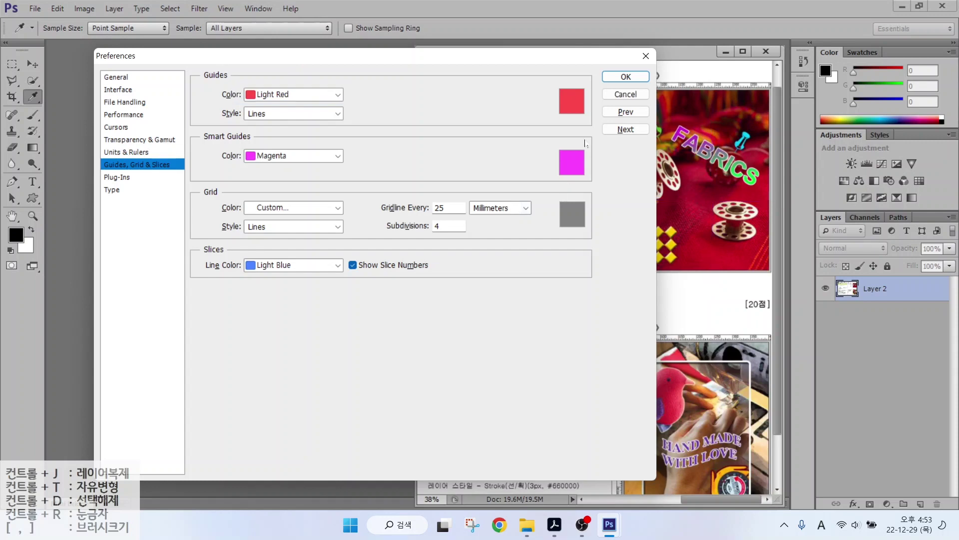
pyautogui.click(112, 190)
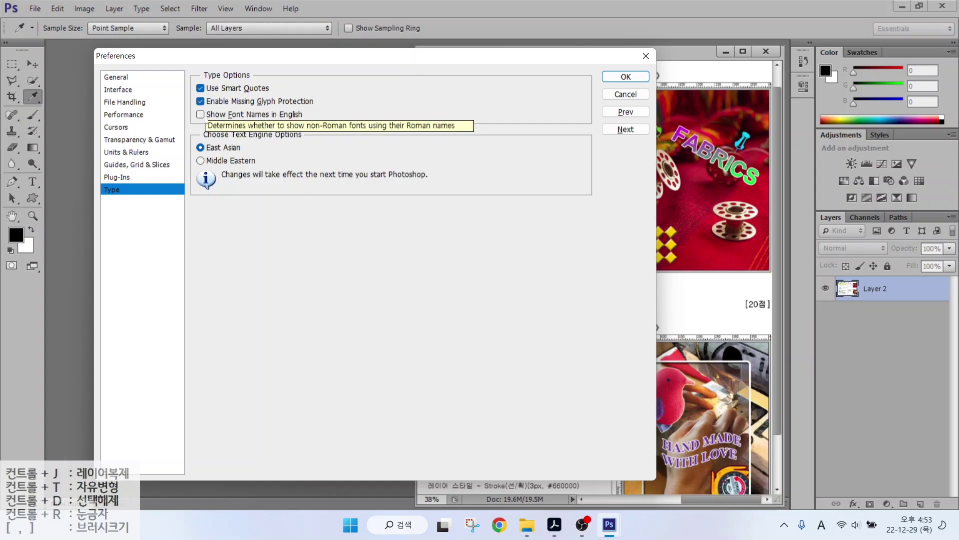
# Review the Type settings and accept the preferences with OK.
pyautogui.press('alt')
pyautogui.moveTo(177, 107); pyautogui.dragTo(338, 130)
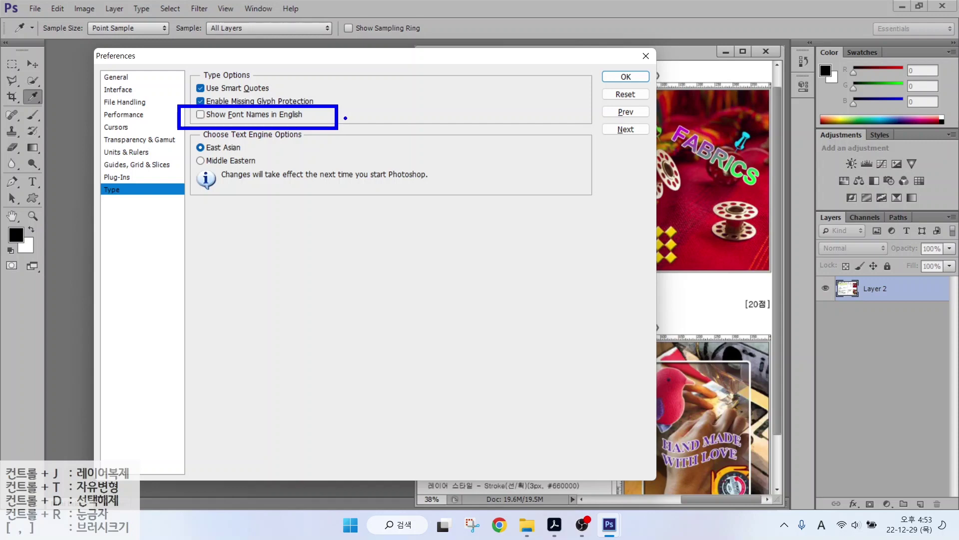
pyautogui.press('Escape')
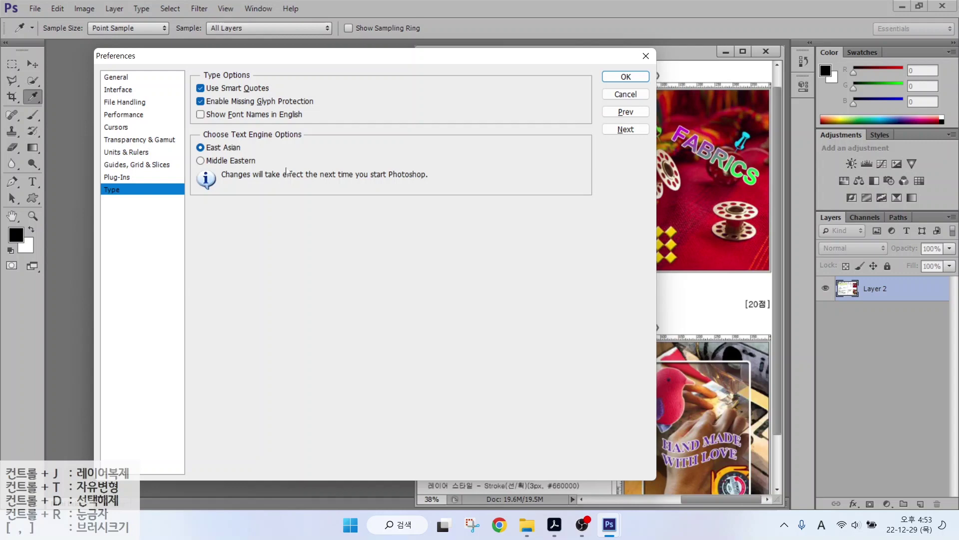
pyautogui.click(625, 77)
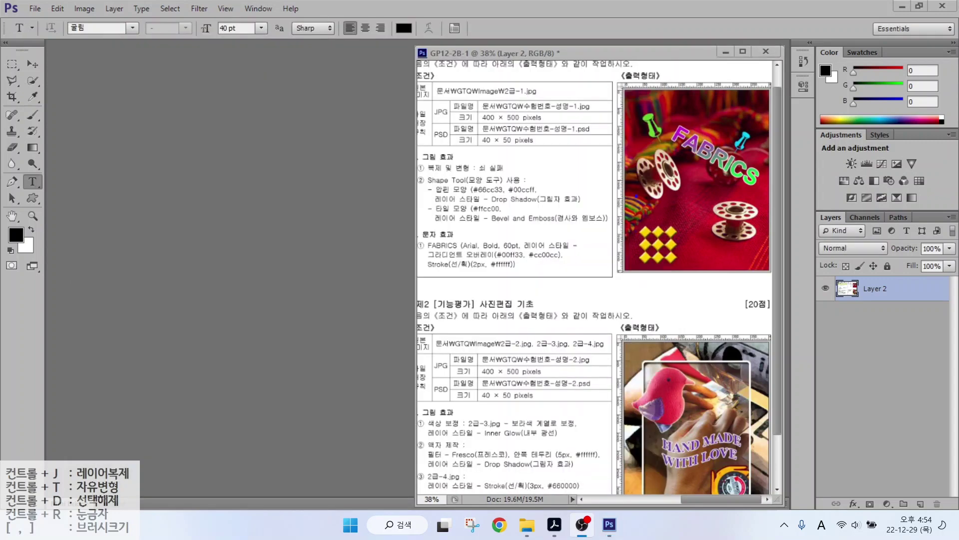
# Mark the required JPG file name and size on the exam sheet.
pyautogui.moveTo(473, 93); pyautogui.dragTo(593, 131)
pyautogui.moveTo(585, 76)
pyautogui.mouseDown()
pyautogui.moveTo(544, 99)
pyautogui.moveTo(560, 139)
pyautogui.moveTo(584, 158)
pyautogui.mouseUp()
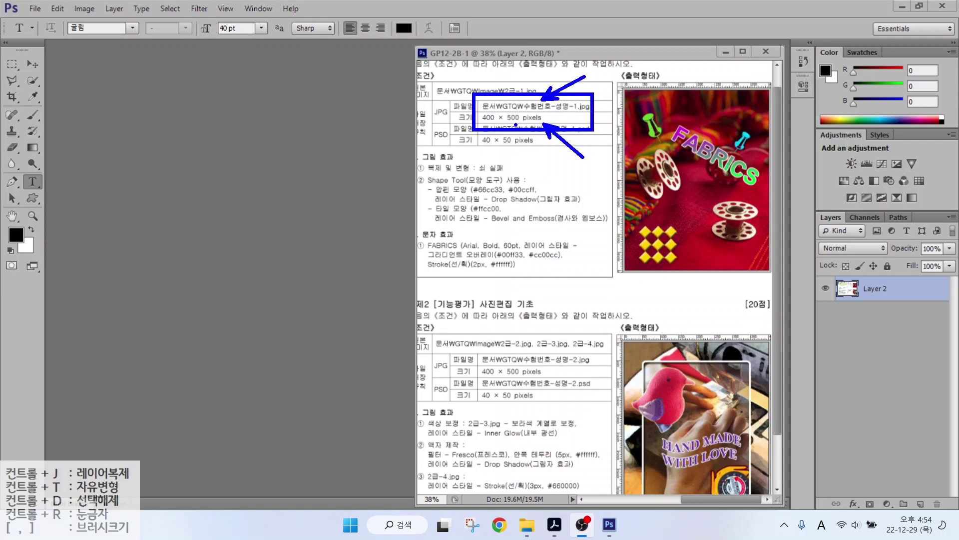
pyautogui.press('Escape')
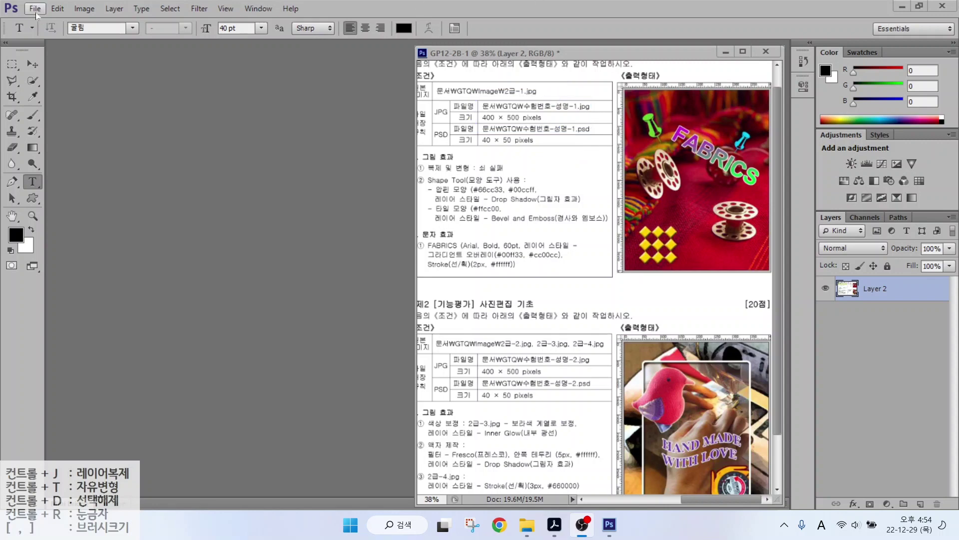
# Make a new 400 × 500 px, 72 ppi white document named with the candidate's number and name.
pyautogui.click(35, 13)
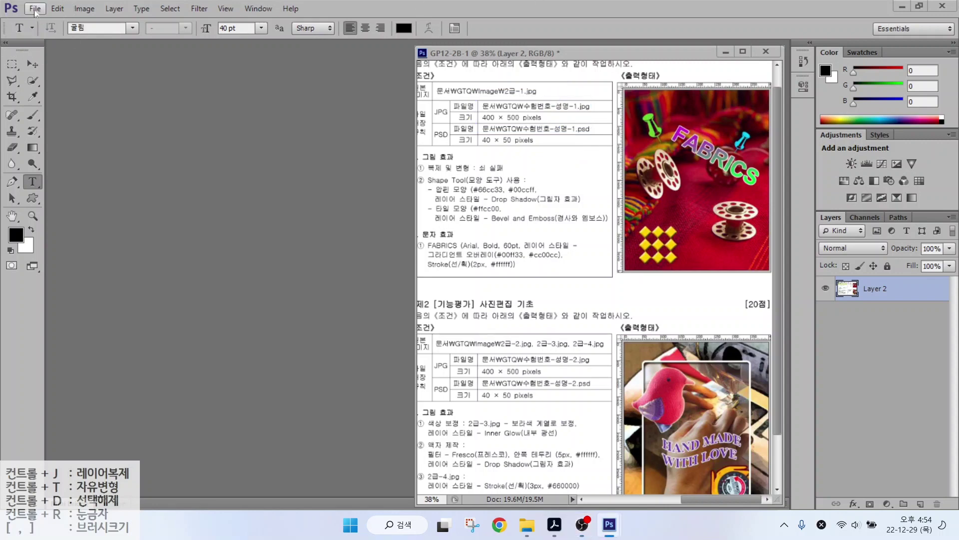
pyautogui.click(35, 10)
pyautogui.click(40, 22)
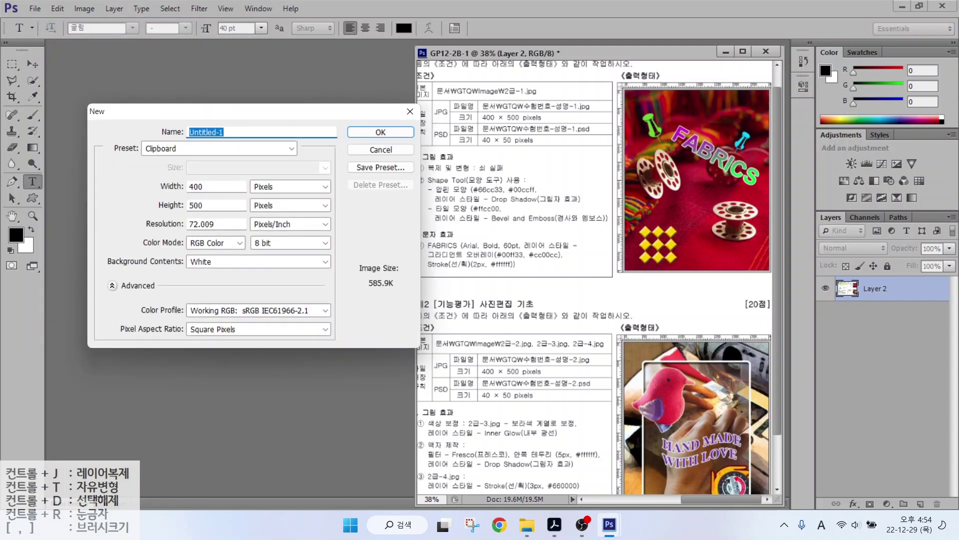
pyautogui.write('12345678-')
pyautogui.press('Hangul')
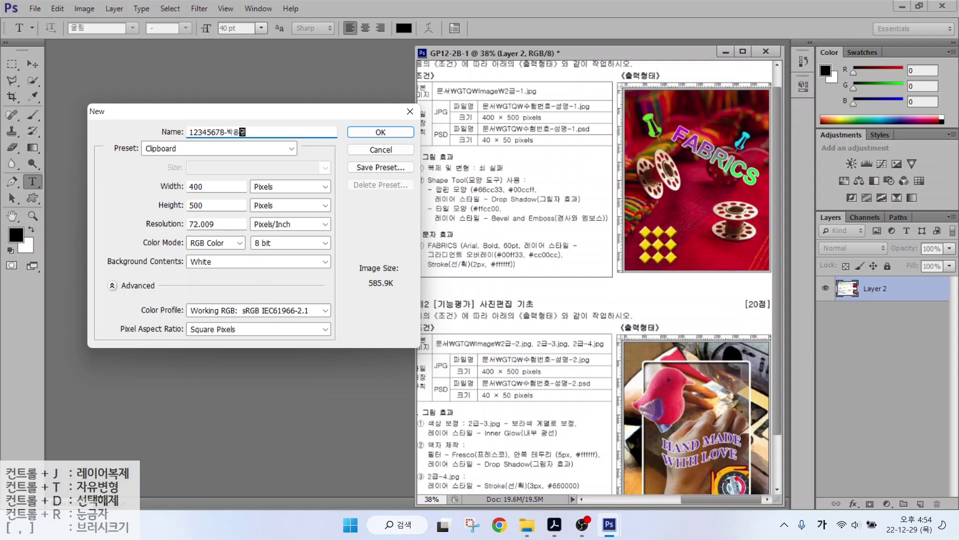
pyautogui.write('-1')
pyautogui.doubleClick(200, 224)
pyautogui.write('72')
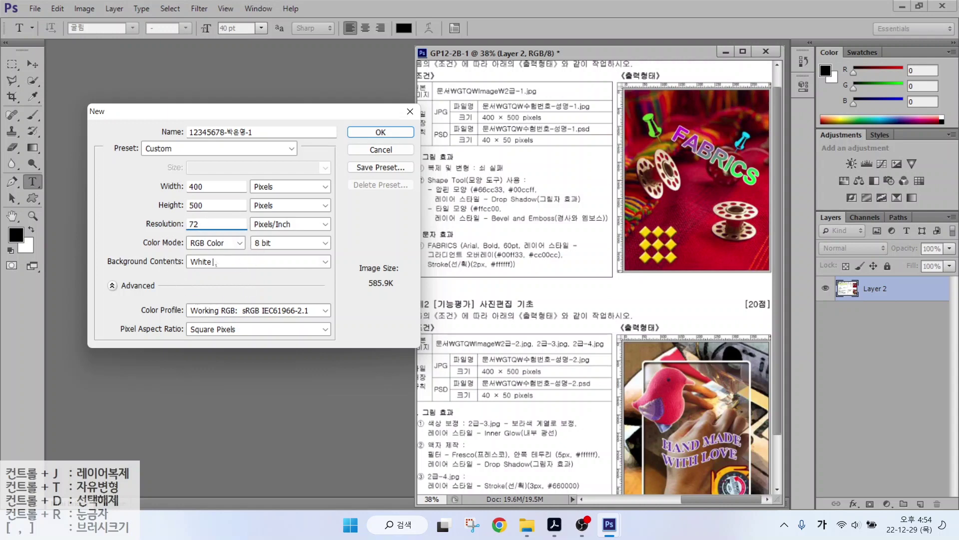
pyautogui.click(355, 133)
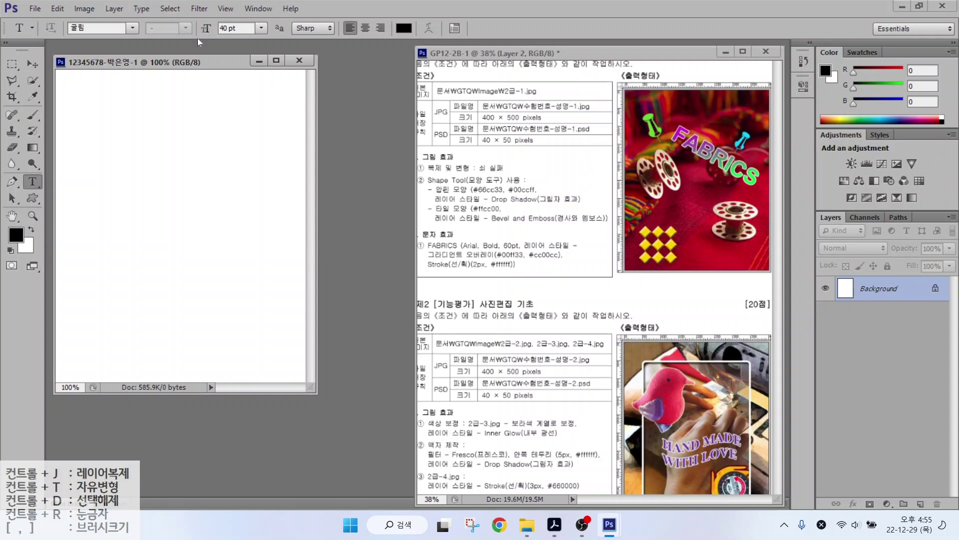
# Turn on View > Rulers and double-click the Hand tool to fit the canvas.
pyautogui.click(219, 9)
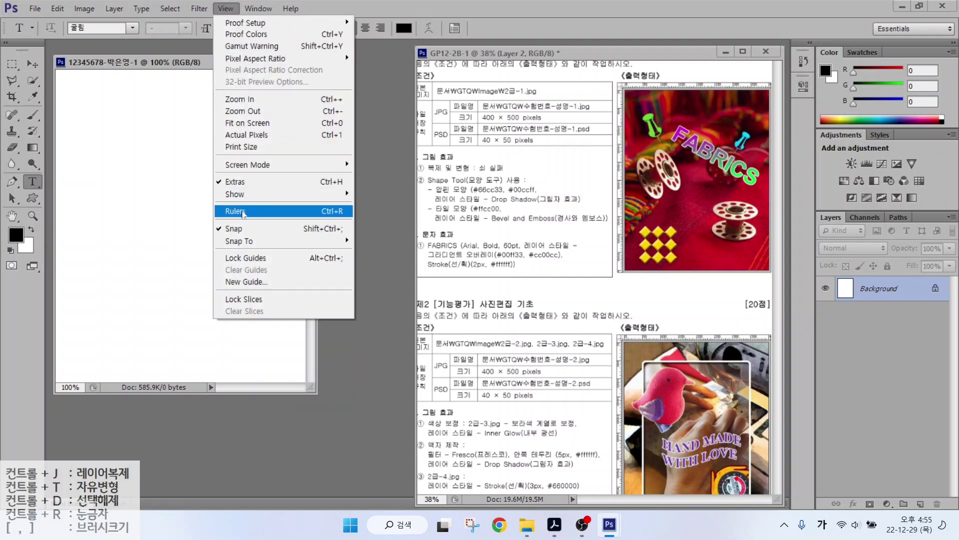
pyautogui.click(244, 212)
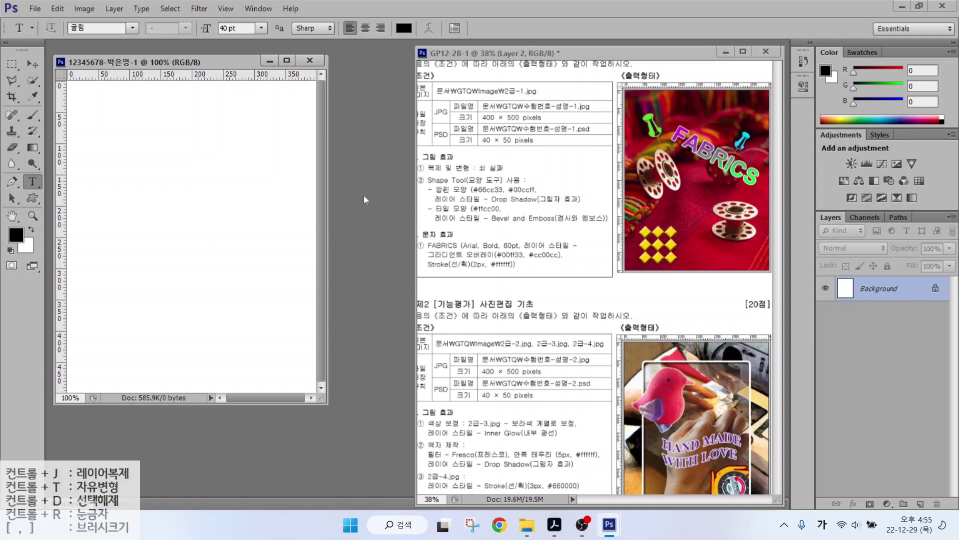
pyautogui.click(16, 217)
pyautogui.doubleClick(16, 218)
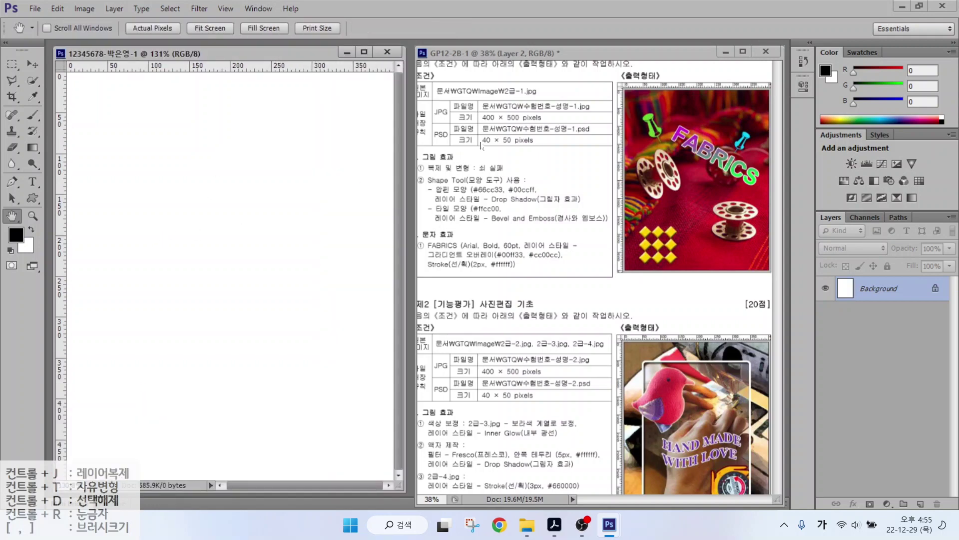
# Mark the required source image file name on the exam sheet.
pyautogui.moveTo(428, 98); pyautogui.dragTo(584, 98)
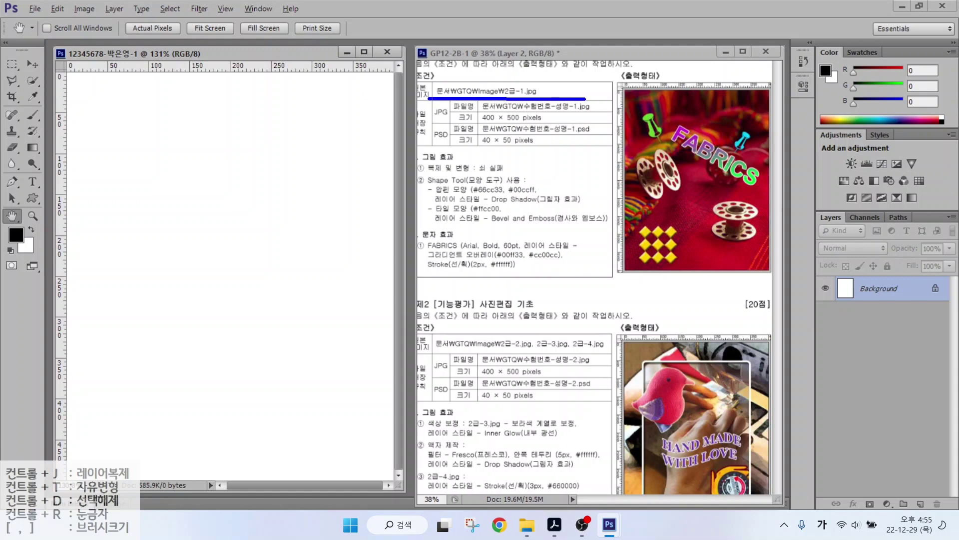
pyautogui.moveTo(555, 58)
pyautogui.mouseDown()
pyautogui.moveTo(523, 86)
pyautogui.moveTo(562, 51)
pyautogui.mouseUp()
pyautogui.press('Escape')
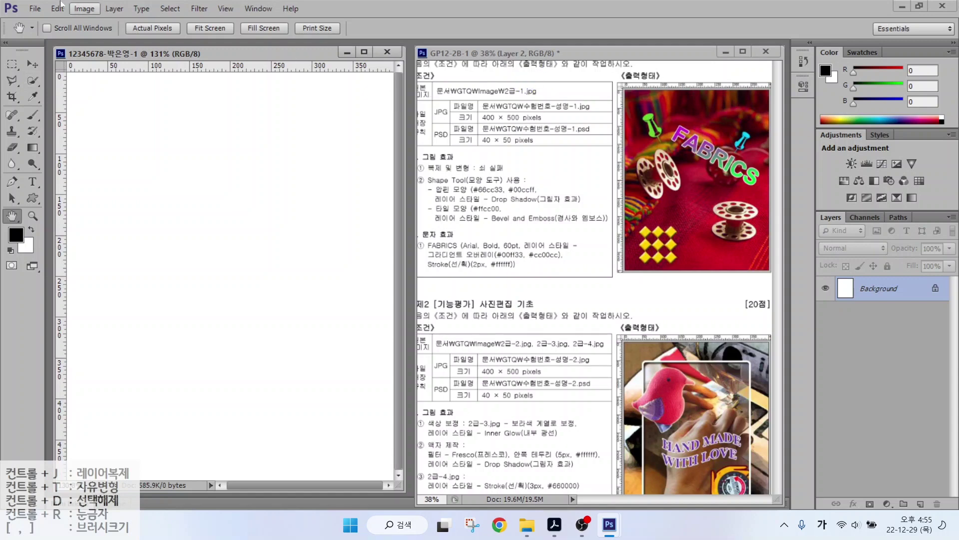
# Open 2급-1.jpg from Libraries > Documents > GTQ > image.
pyautogui.click(32, 8)
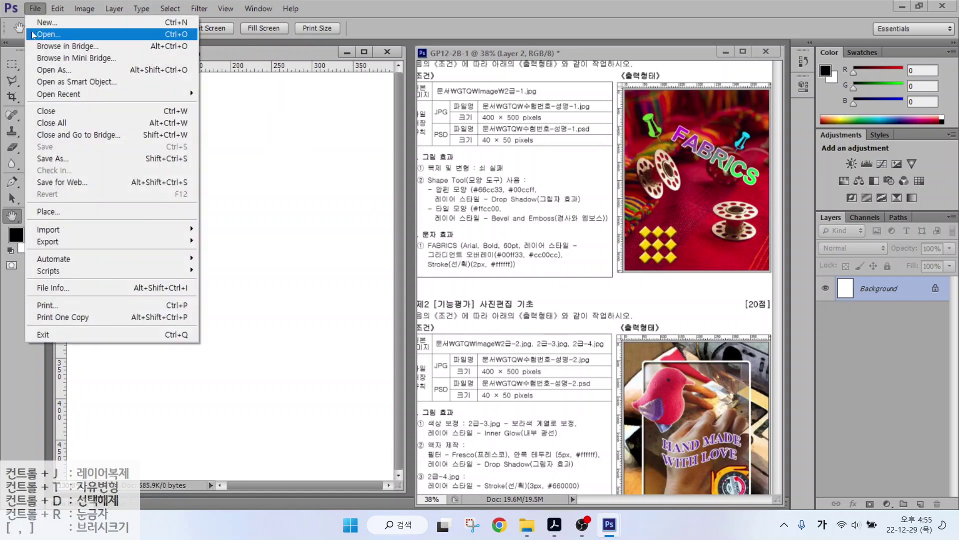
pyautogui.click(43, 34)
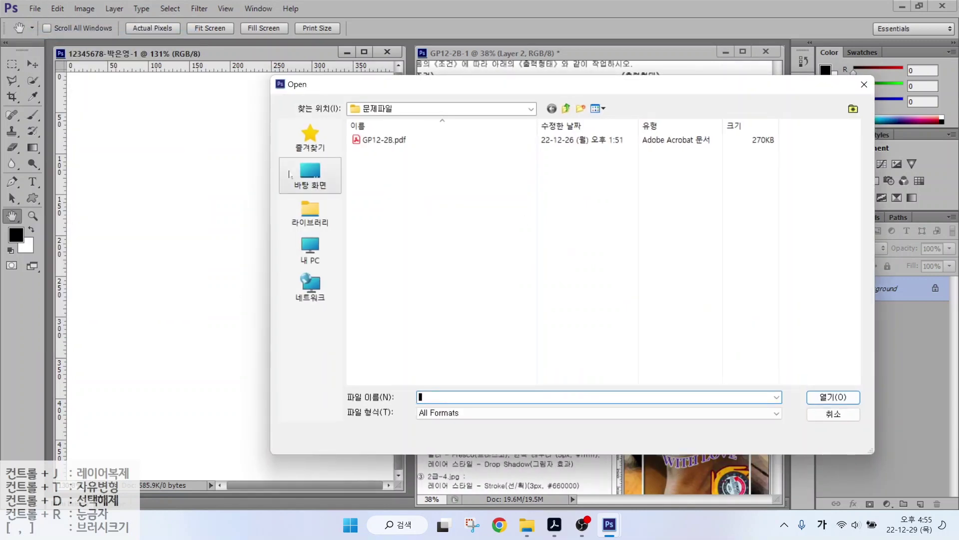
pyautogui.click(310, 204)
pyautogui.doubleClick(385, 137)
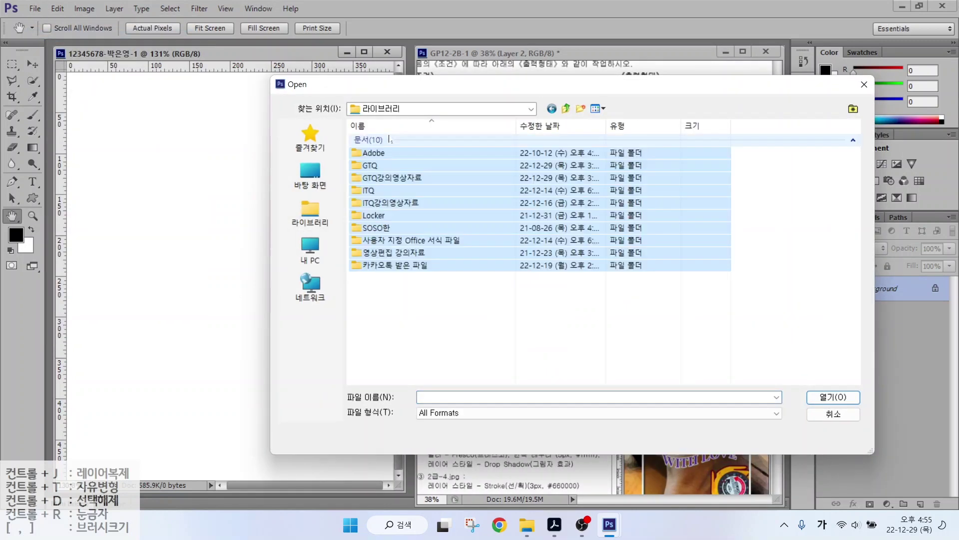
pyautogui.doubleClick(370, 166)
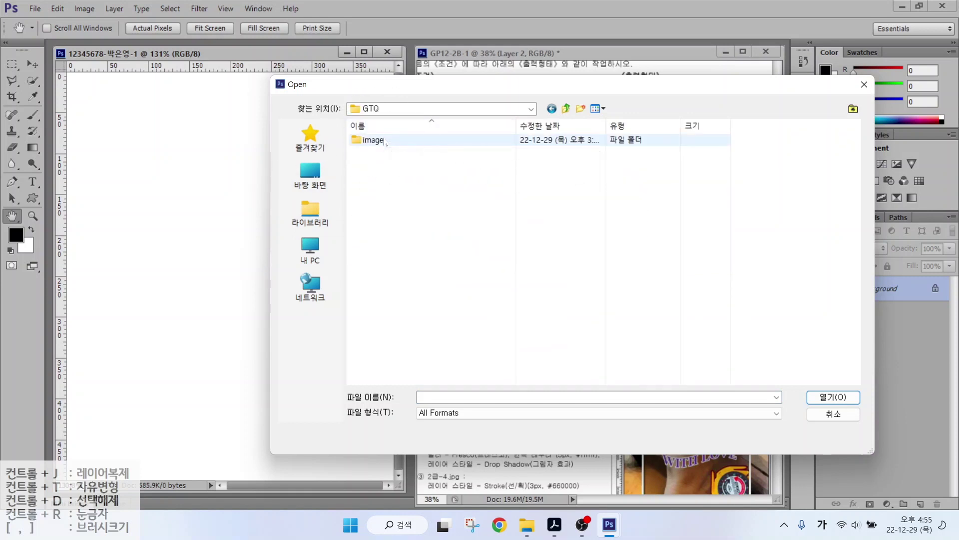
pyautogui.doubleClick(385, 141)
pyautogui.click(369, 144)
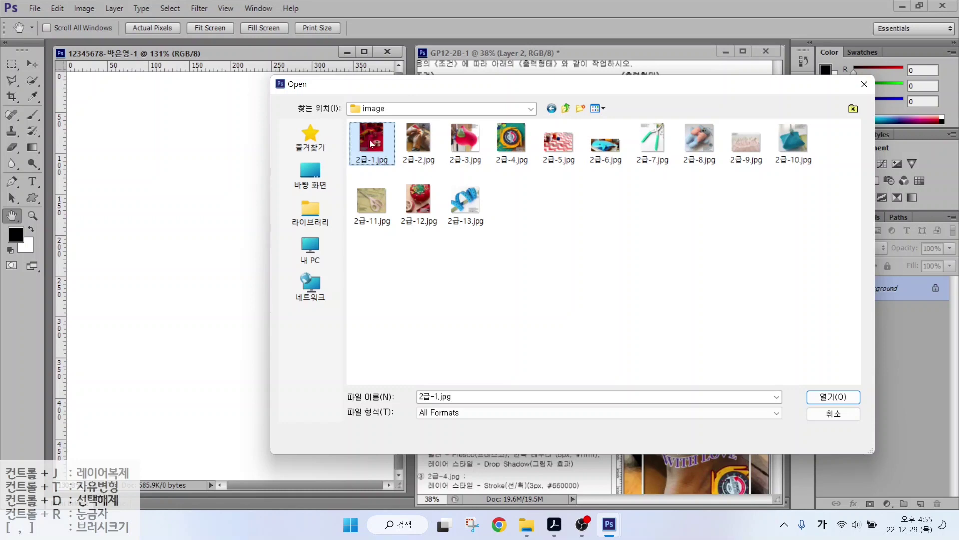
pyautogui.click(822, 396)
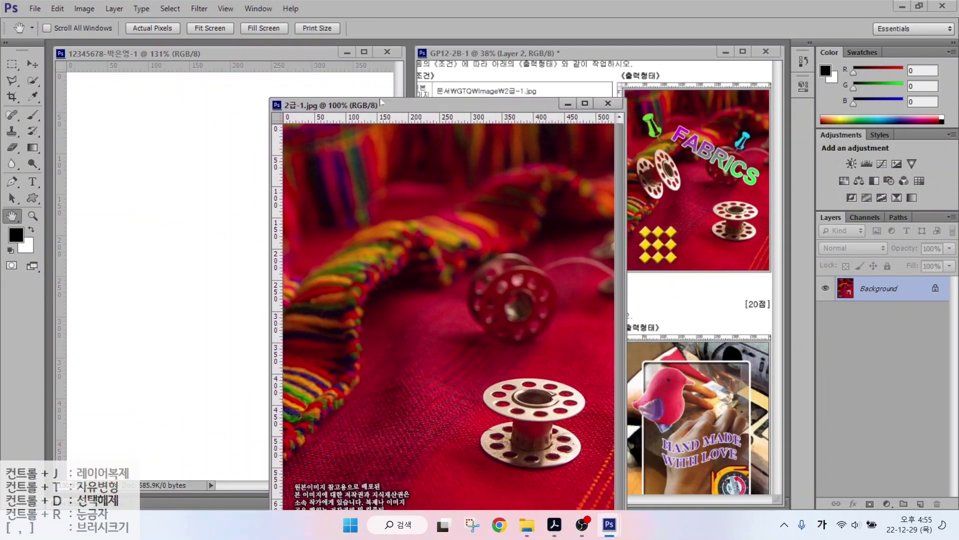
# Dock the photo beside the blank document as a tab, then float it back out.
pyautogui.moveTo(380, 98)
pyautogui.mouseDown()
pyautogui.moveTo(367, 65)
pyautogui.moveTo(330, 87)
pyautogui.moveTo(376, 68)
pyautogui.moveTo(388, 90)
pyautogui.mouseUp()
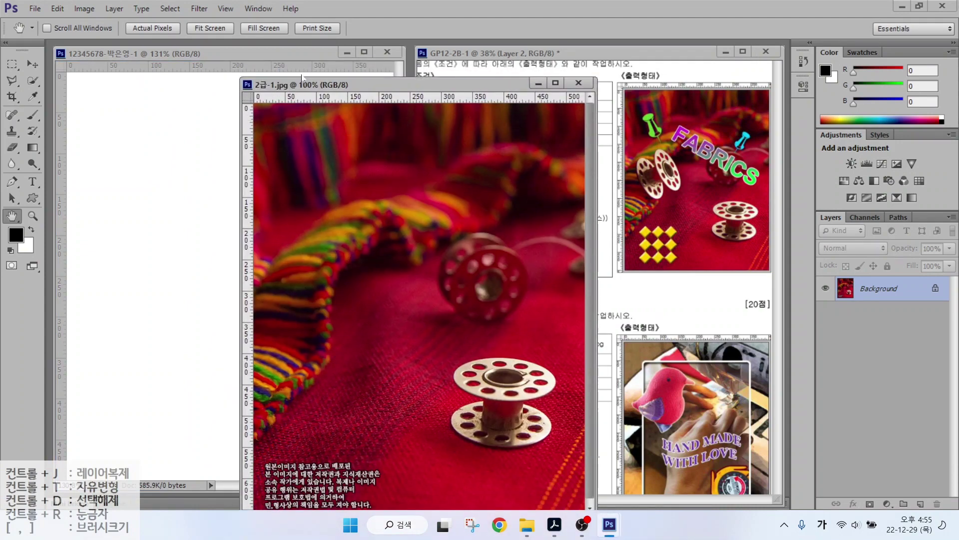
pyautogui.moveTo(289, 89); pyautogui.dragTo(129, 63)
pyautogui.click(155, 64)
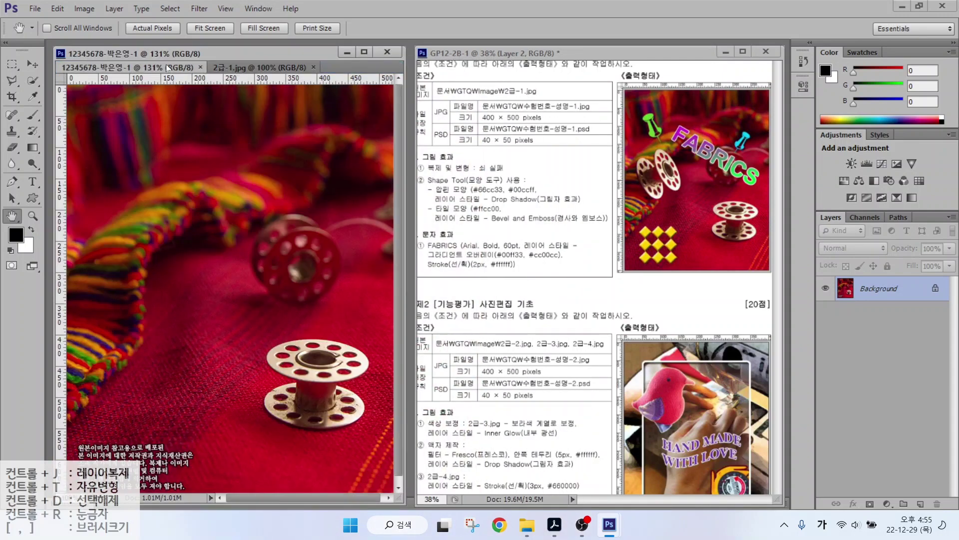
pyautogui.hotkey('ctrl', 'Tab')
pyautogui.click(165, 70)
pyautogui.click(234, 70)
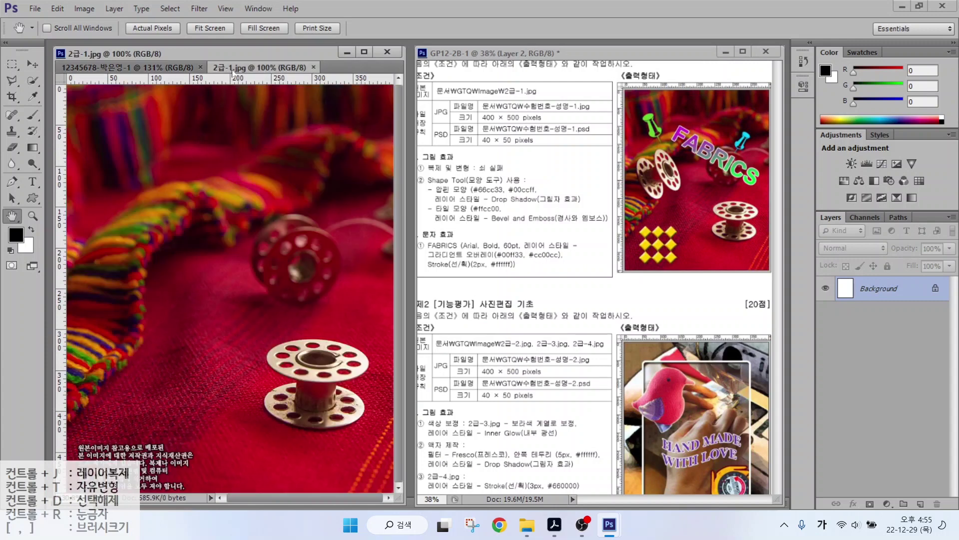
pyautogui.moveTo(234, 71); pyautogui.dragTo(322, 86)
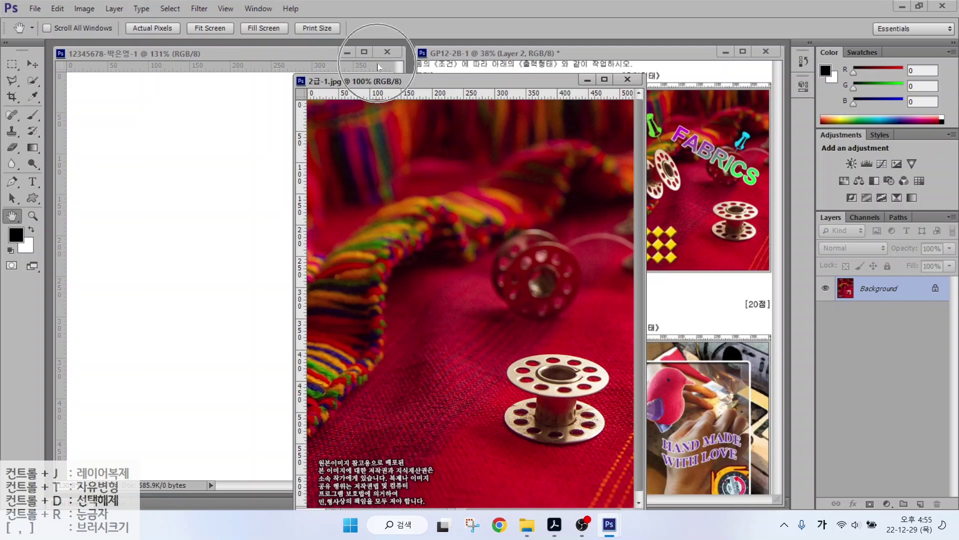
pyautogui.click(616, 92)
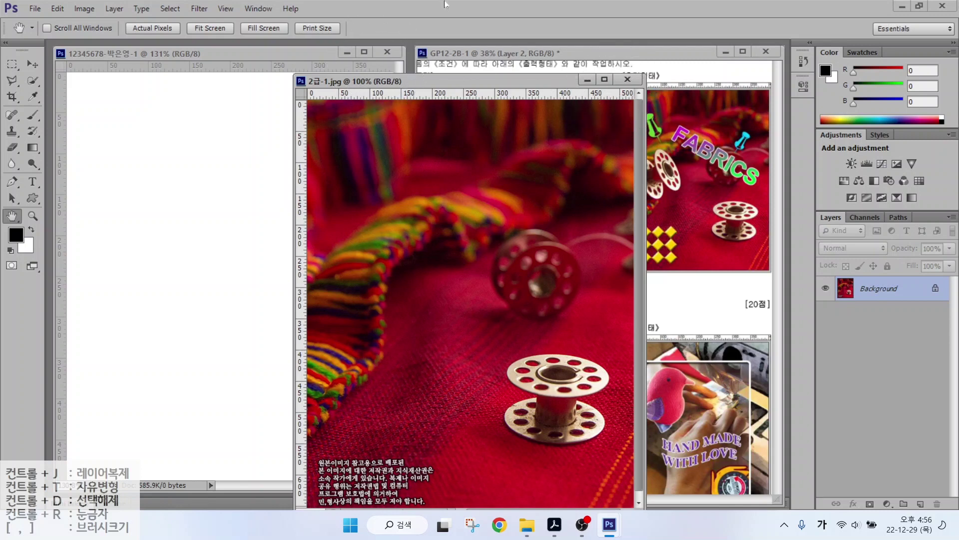
# Resize the photo to 400 px wide (500 px high) in Image Size.
pyautogui.click(84, 13)
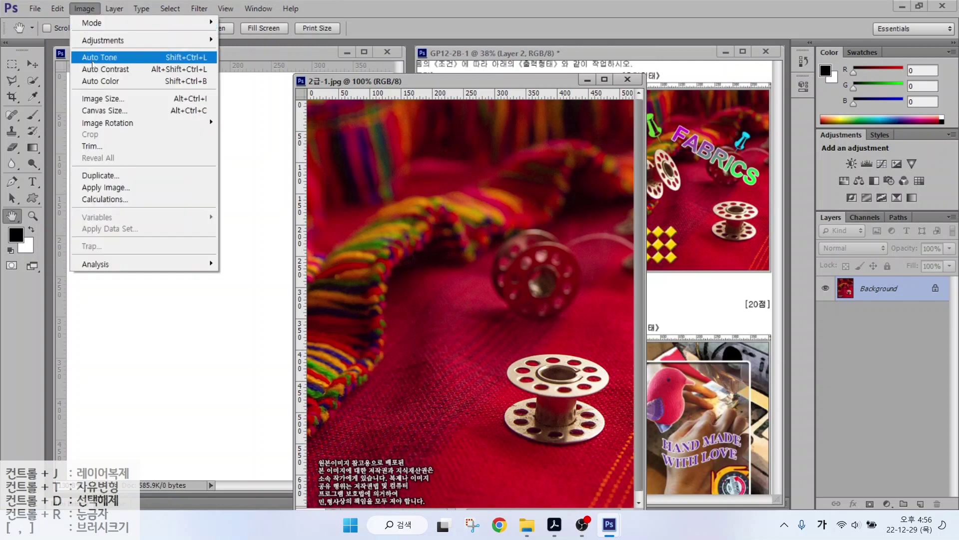
pyautogui.click(100, 103)
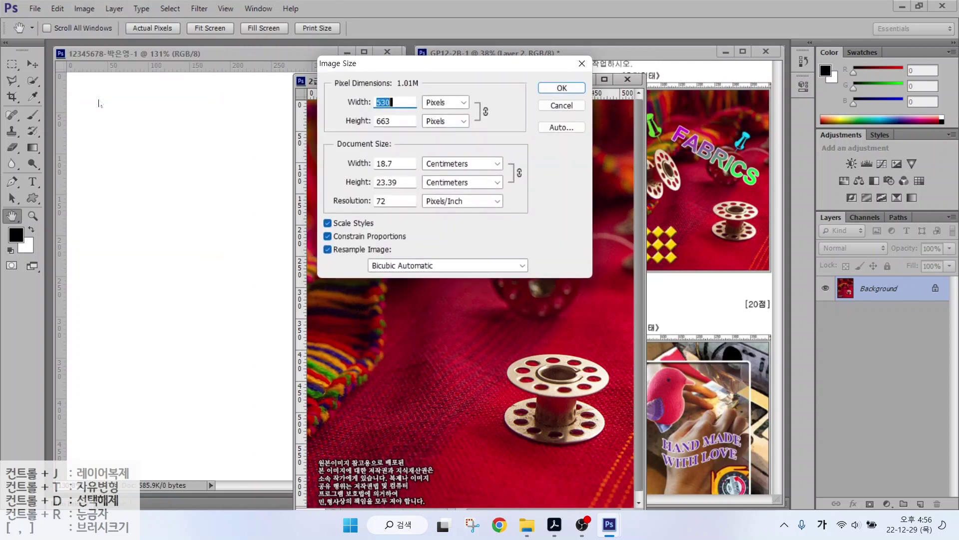
pyautogui.write('400')
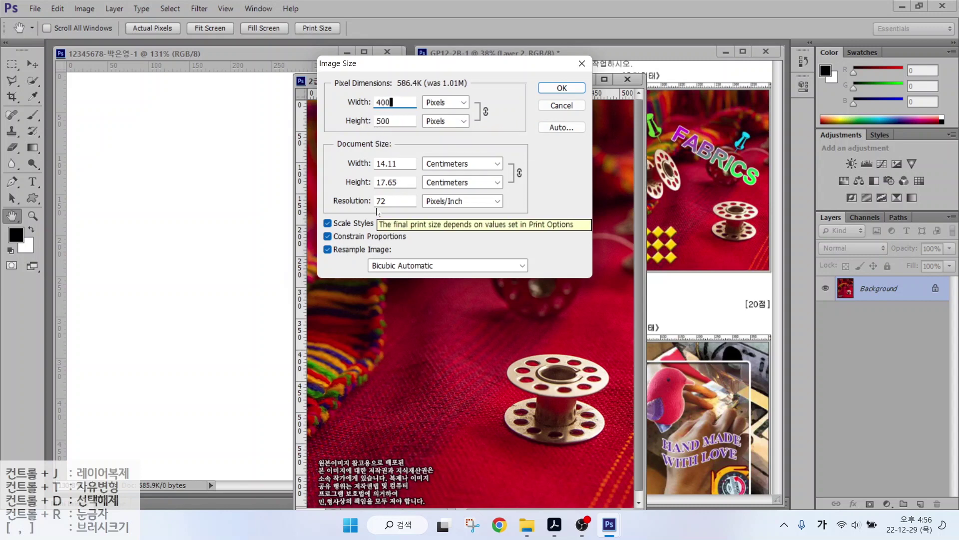
pyautogui.click(561, 91)
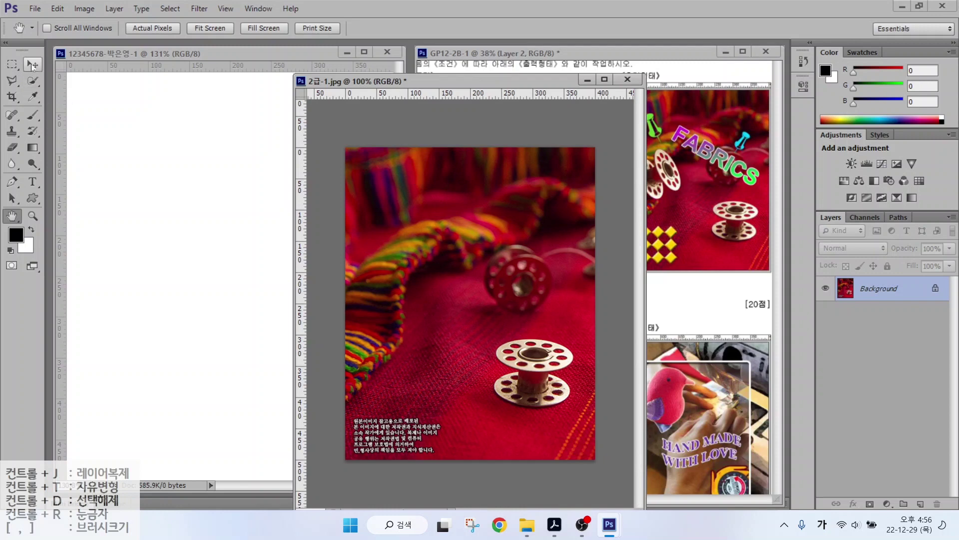
# With the Move tool, try dragging the photo over and reposition its window.
pyautogui.click(31, 63)
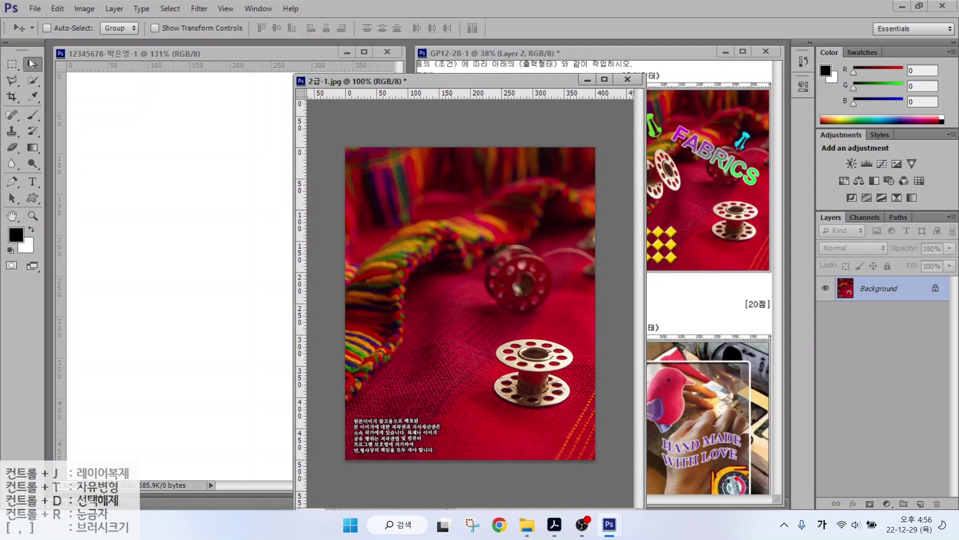
pyautogui.moveTo(446, 272); pyautogui.dragTo(243, 222)
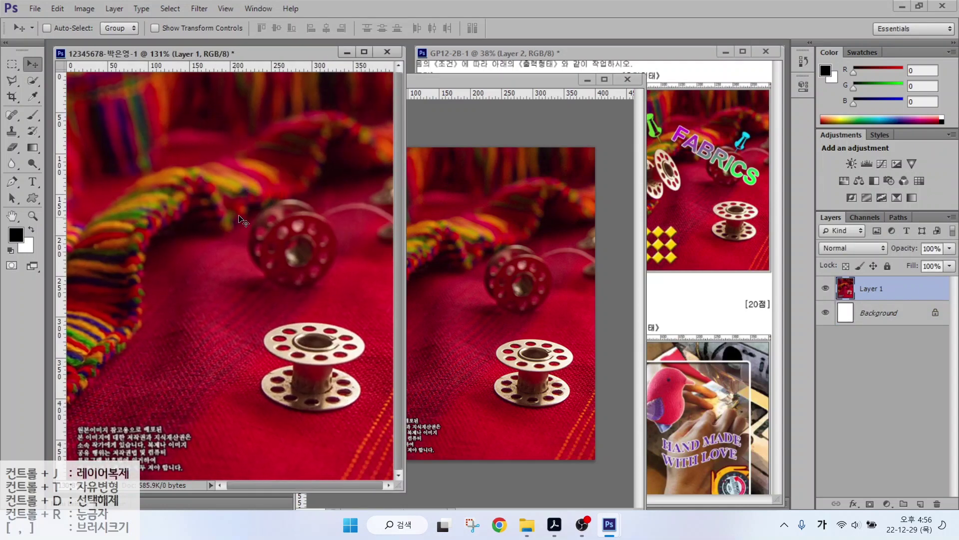
pyautogui.click(550, 86)
pyautogui.moveTo(354, 81); pyautogui.dragTo(202, 72)
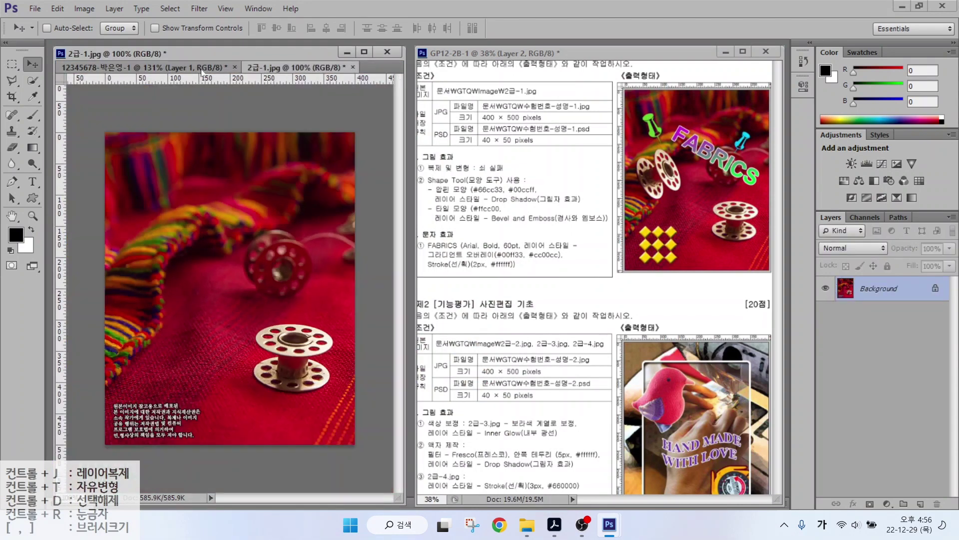
pyautogui.click(201, 72)
pyautogui.click(267, 68)
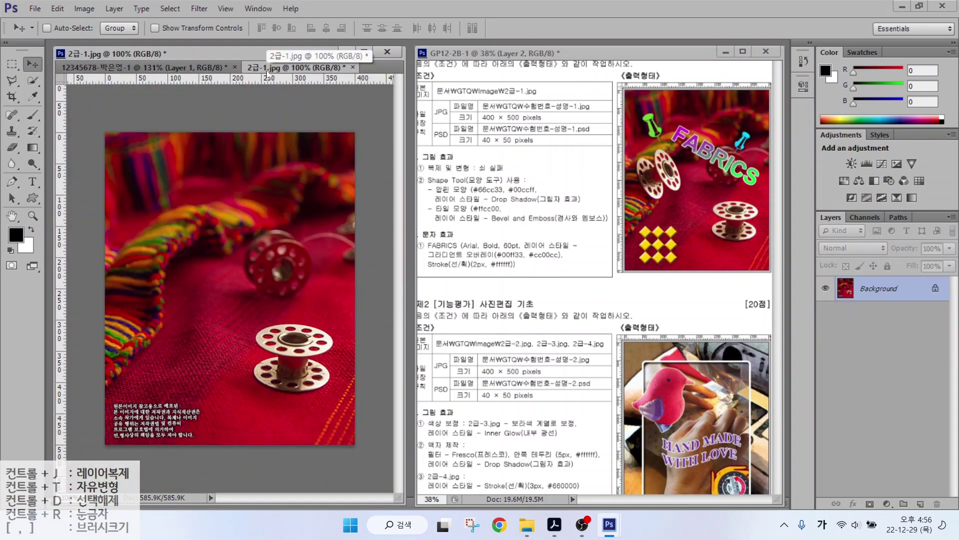
# Select all of the photo, drag it into the answer document, and close 2급-1.jpg.
pyautogui.hotkey('ctrl', 'a')
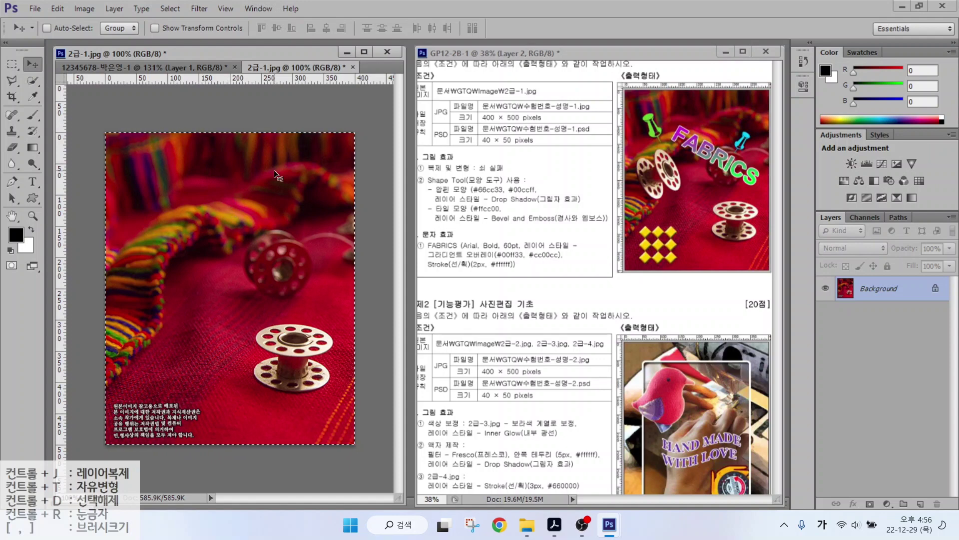
pyautogui.moveTo(274, 175); pyautogui.dragTo(132, 176)
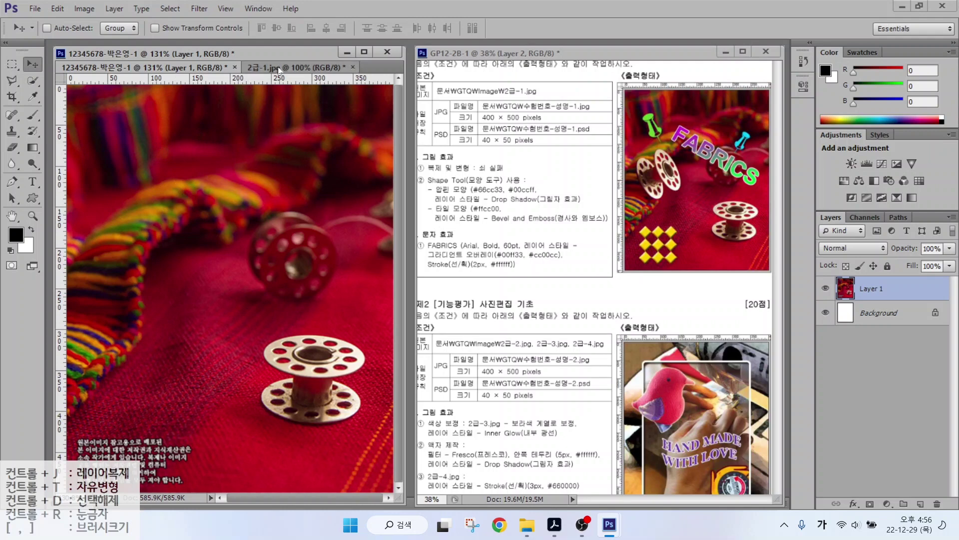
pyautogui.click(353, 67)
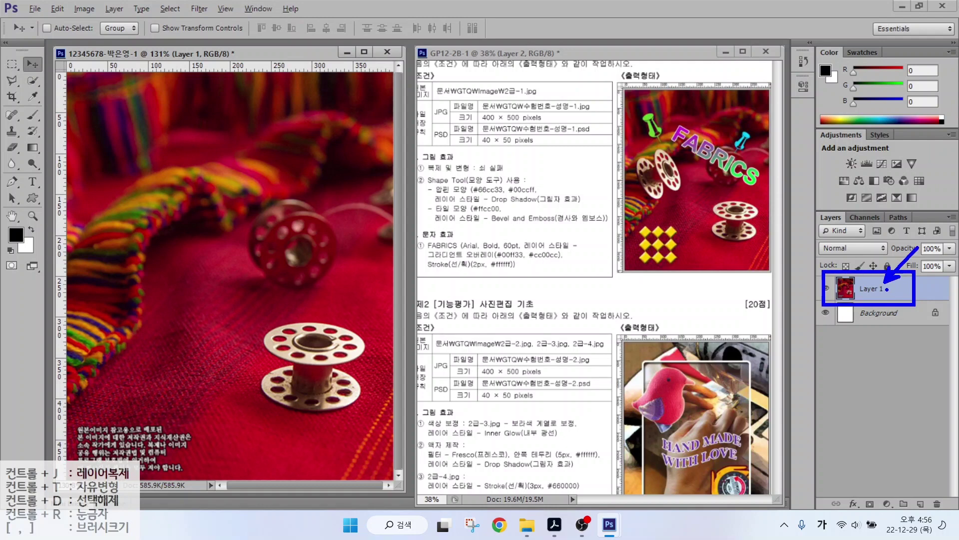
# Rename Layer 1 to 2-1, then mark the copy-and-transform requirement on the sample.
pyautogui.doubleClick(873, 290)
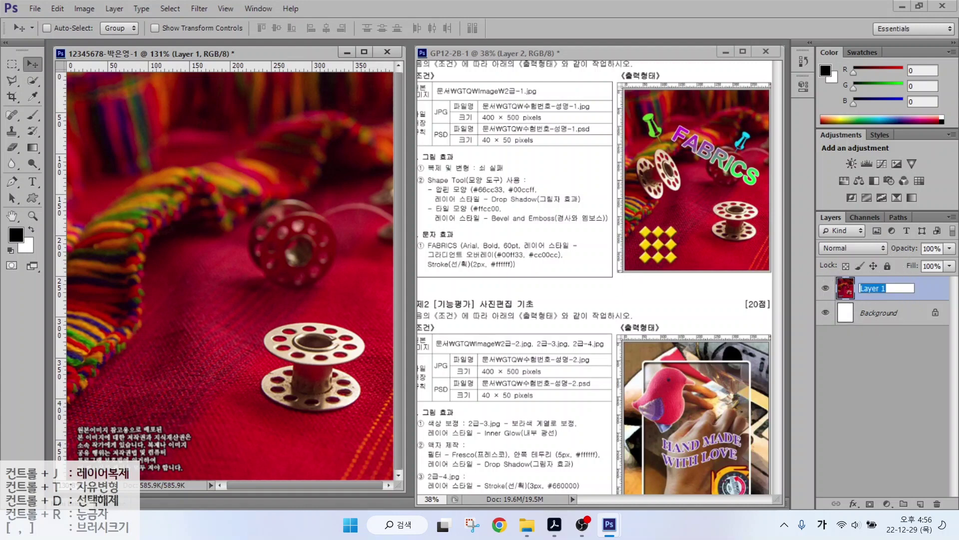
pyautogui.write('2-1')
pyautogui.click(880, 344)
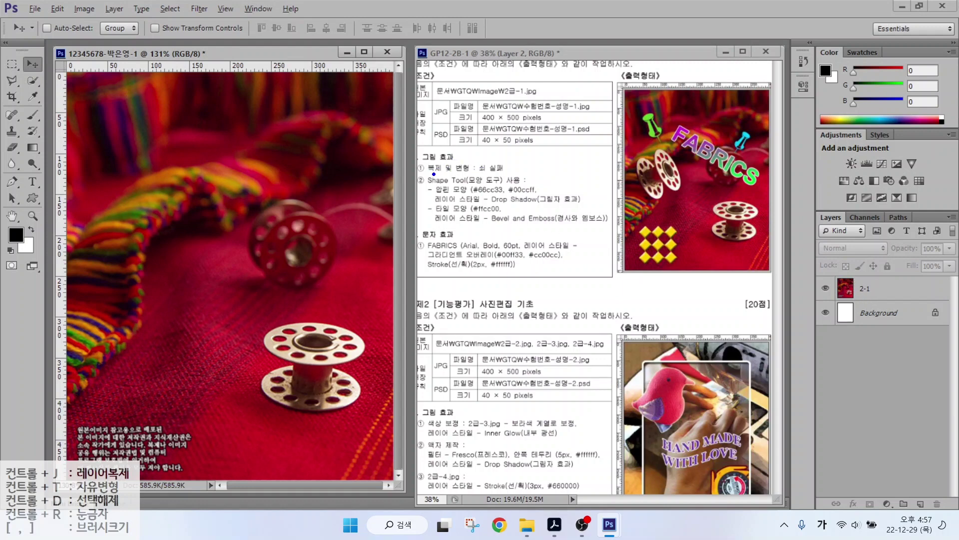
pyautogui.moveTo(433, 174); pyautogui.dragTo(523, 174)
pyautogui.moveTo(757, 241)
pyautogui.mouseDown()
pyautogui.moveTo(732, 253)
pyautogui.moveTo(714, 190)
pyautogui.moveTo(762, 195)
pyautogui.moveTo(768, 232)
pyautogui.moveTo(745, 252)
pyautogui.mouseUp()
# Choose the Quick Selection Tool on layer 2-1 and discard a first rough spool selection.
pyautogui.click(31, 82)
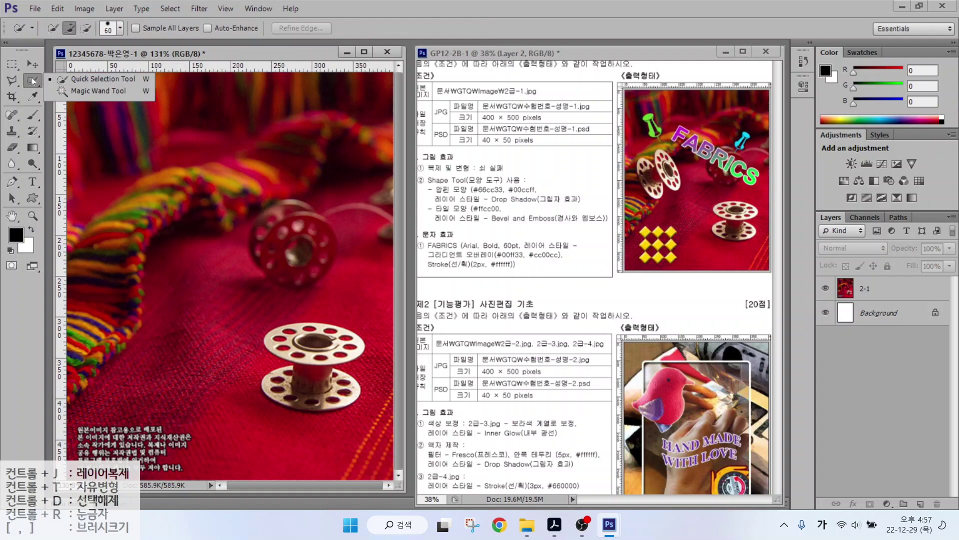
pyautogui.click(73, 80)
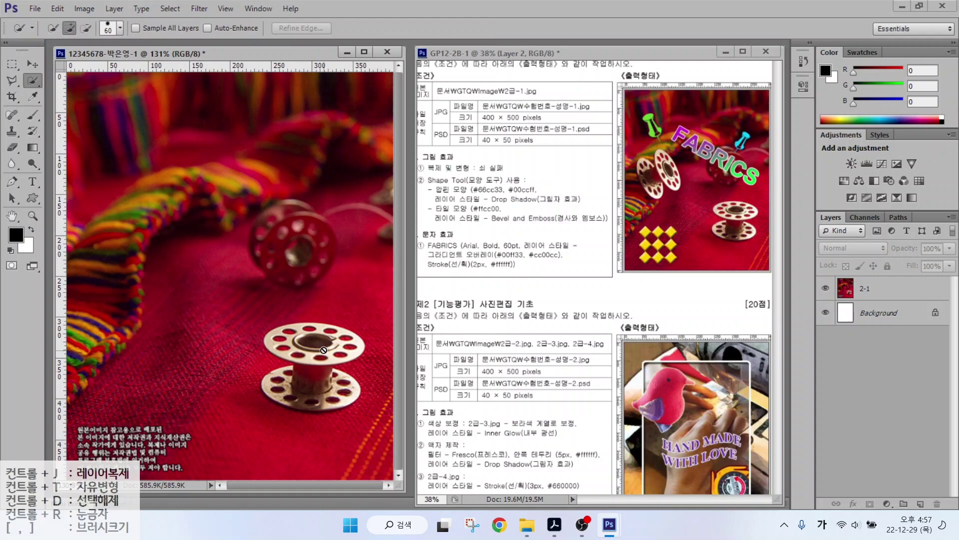
pyautogui.click(870, 287)
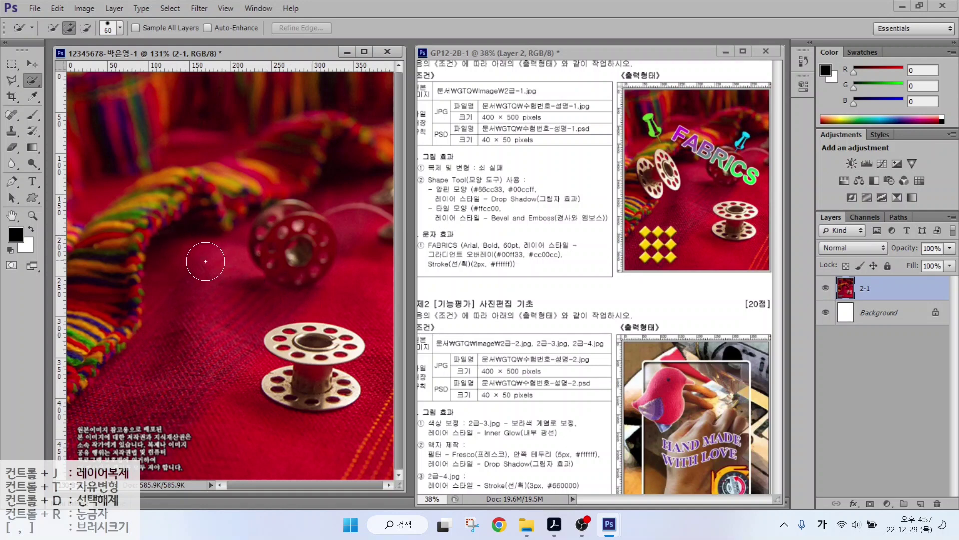
pyautogui.moveTo(280, 315)
pyautogui.mouseDown()
pyautogui.moveTo(290, 308)
pyautogui.moveTo(260, 333)
pyautogui.mouseUp()
pyautogui.click(170, 8)
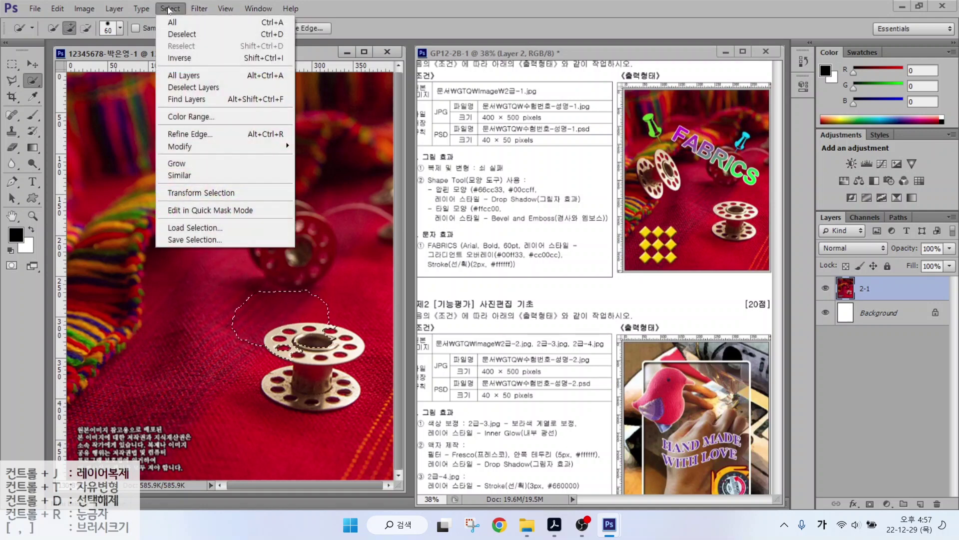
pyautogui.click(170, 8)
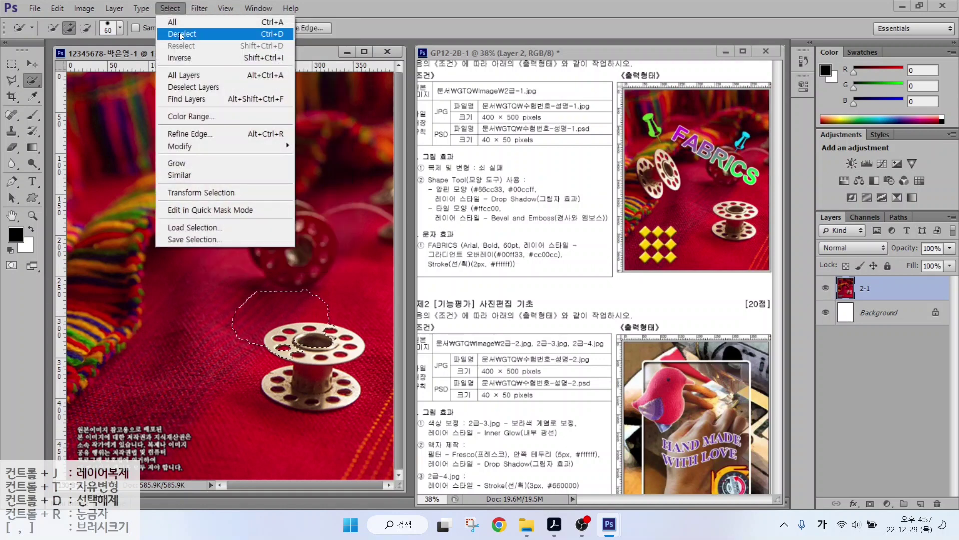
pyautogui.click(180, 32)
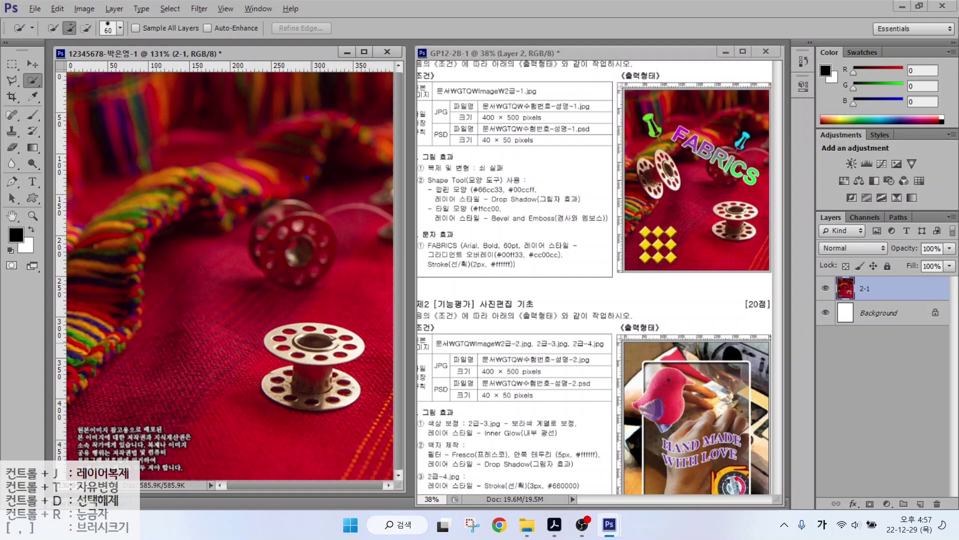
# Resize the brush with ] and [, then brush a selection over the lower spool.
pyautogui.moveTo(480, 143)
pyautogui.mouseDown()
pyautogui.moveTo(458, 174)
pyautogui.moveTo(491, 174)
pyautogui.mouseUp()
pyautogui.moveTo(532, 127); pyautogui.dragTo(479, 216)
pyautogui.moveTo(551, 138)
pyautogui.mouseDown()
pyautogui.moveTo(574, 175)
pyautogui.moveTo(539, 174)
pyautogui.mouseUp()
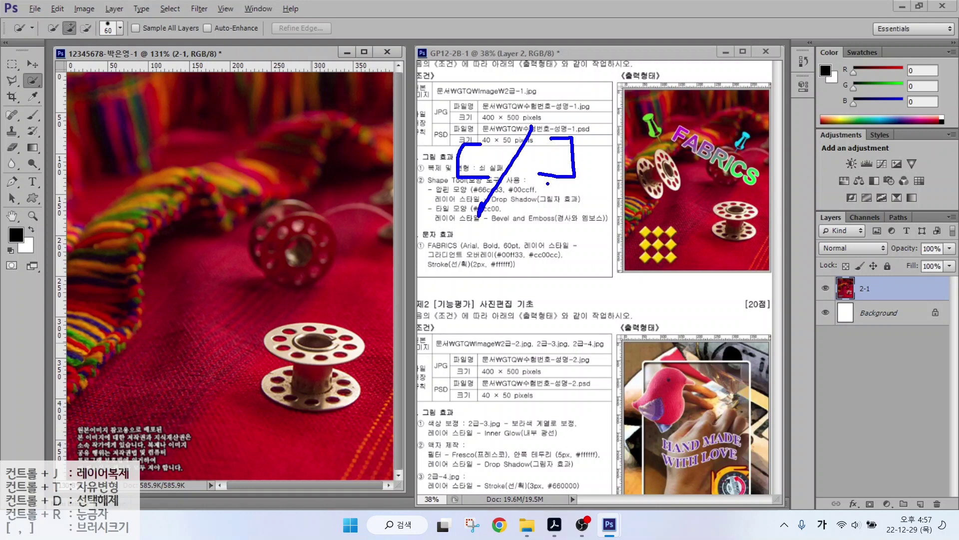
pyautogui.press('Escape')
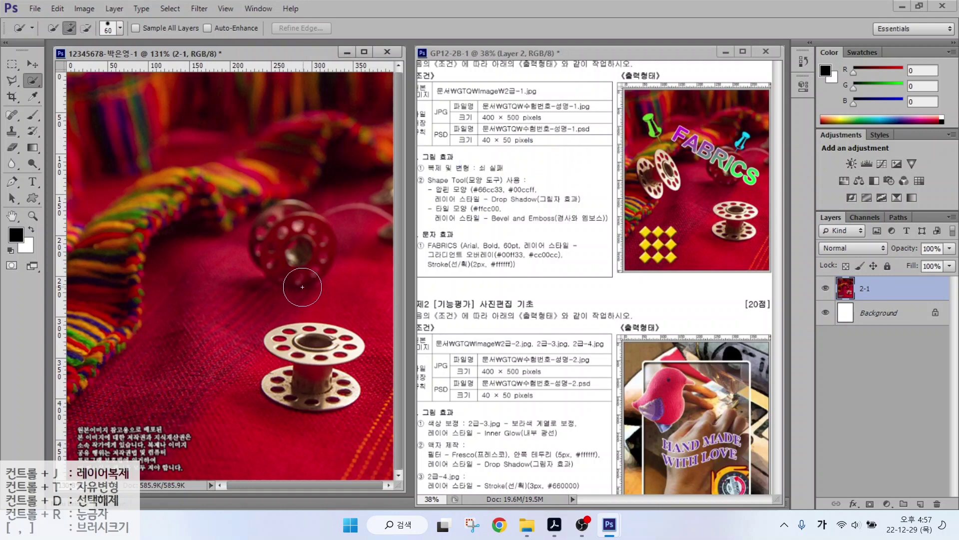
pyautogui.press(']')
pyautogui.press(']')
pyautogui.press(']')
pyautogui.press(']')
pyautogui.press(']')
pyautogui.press(']')
pyautogui.press(']')
pyautogui.press('[')
pyautogui.press('[')
pyautogui.press('[')
pyautogui.press('[')
pyautogui.press('[')
pyautogui.press('[')
pyautogui.press('[')
pyautogui.press('[')
pyautogui.press('[')
pyautogui.moveTo(306, 334)
pyautogui.mouseDown()
pyautogui.moveTo(316, 376)
pyautogui.moveTo(334, 388)
pyautogui.moveTo(289, 386)
pyautogui.moveTo(313, 340)
pyautogui.moveTo(339, 345)
pyautogui.moveTo(299, 342)
pyautogui.moveTo(317, 393)
pyautogui.mouseUp()
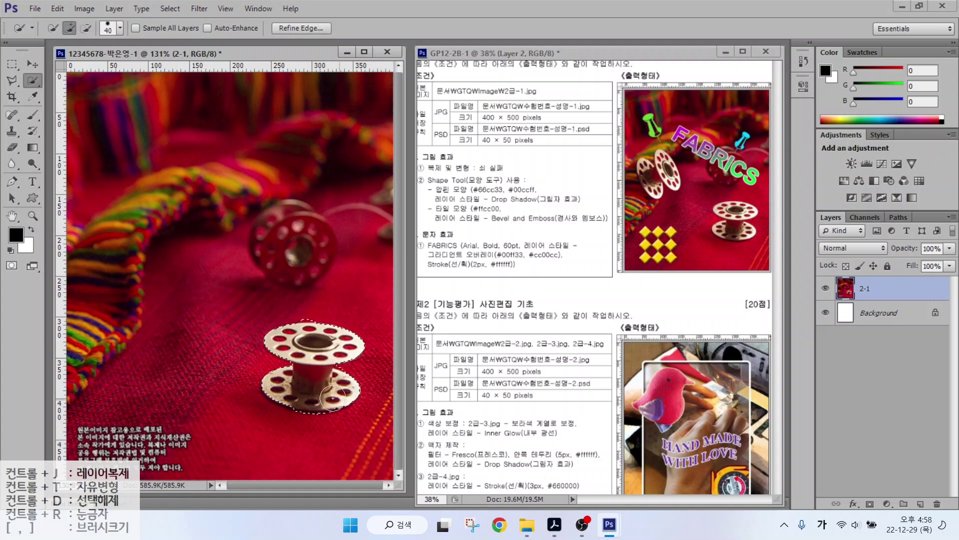
pyautogui.keyDown('alt'); pyautogui.click(303, 339); pyautogui.keyUp('alt')
# Subtract the spool's centre hole from the selection and copy the spool to new Layer 1.
pyautogui.press('alt')
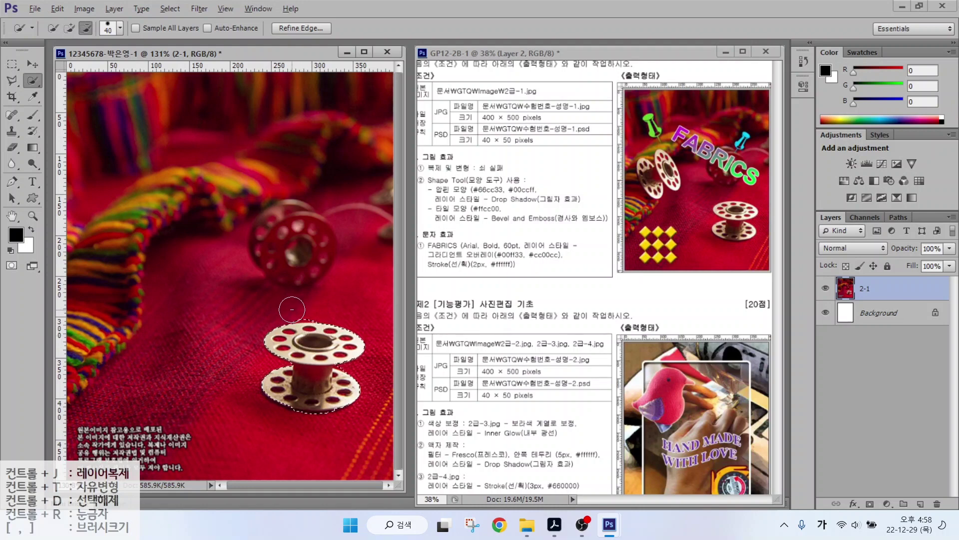
pyautogui.keyDown('alt'); pyautogui.click(294, 339); pyautogui.keyUp('alt')
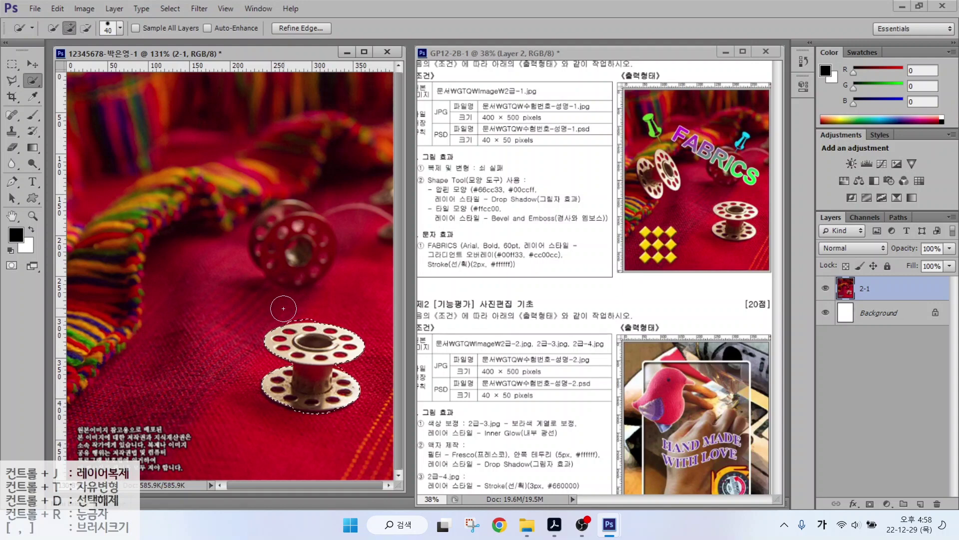
pyautogui.press('alt')
pyautogui.hotkey('ctrl', 'j')
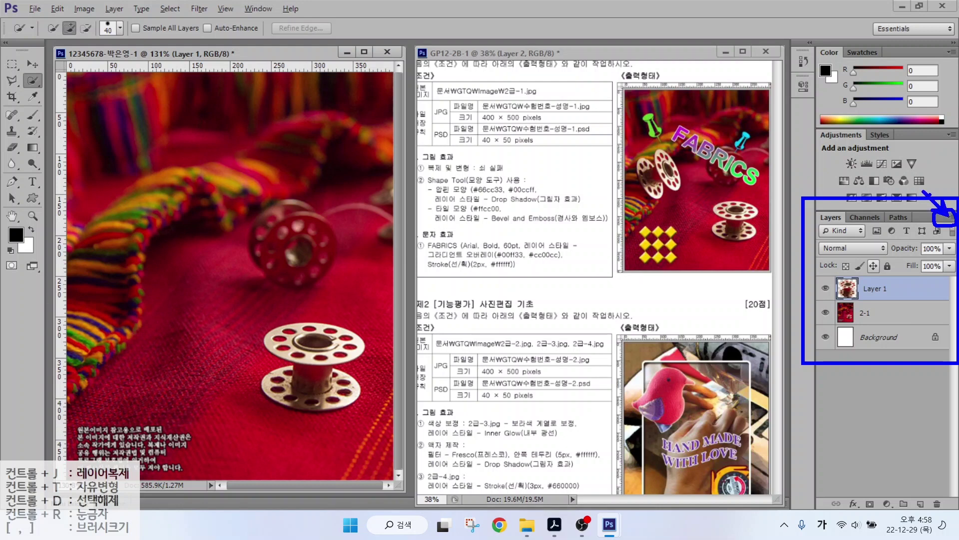
# Set Layers panel thumbnails to the small size, cropped to Layer Bounds.
pyautogui.click(951, 219)
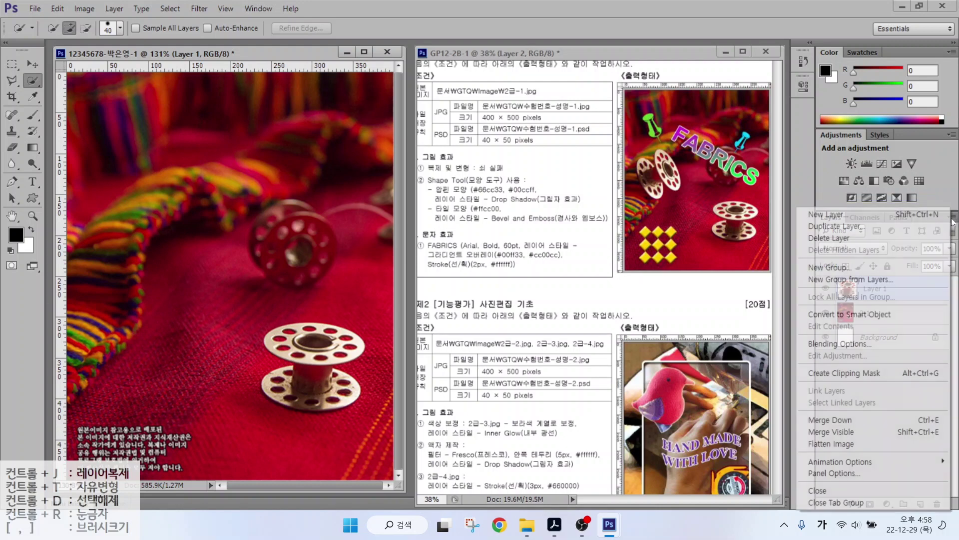
pyautogui.click(844, 475)
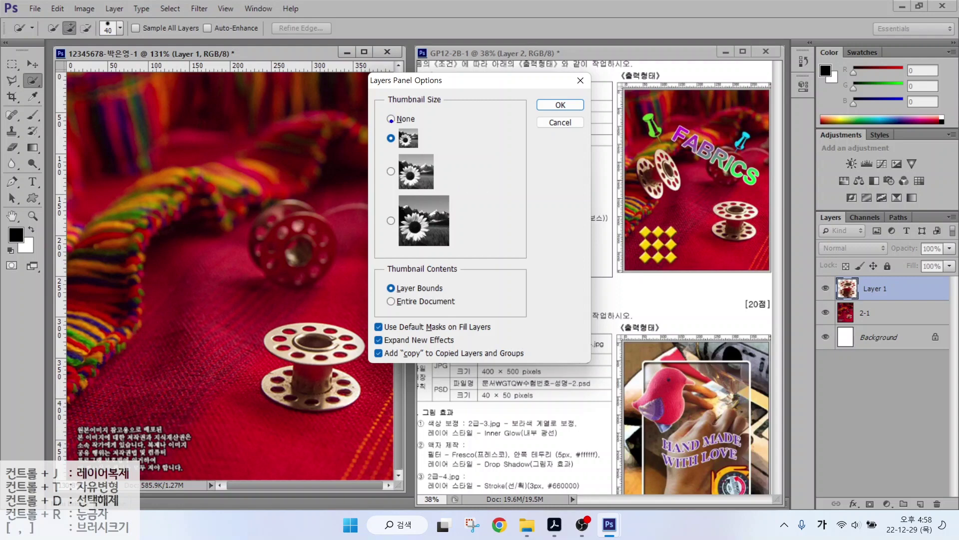
pyautogui.moveTo(386, 121); pyautogui.dragTo(442, 150)
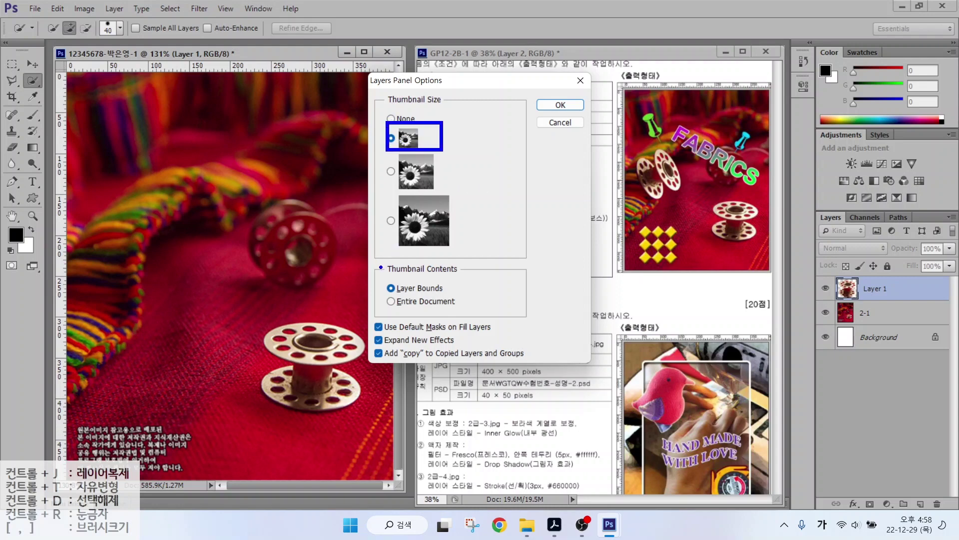
pyautogui.moveTo(378, 275); pyautogui.dragTo(463, 293)
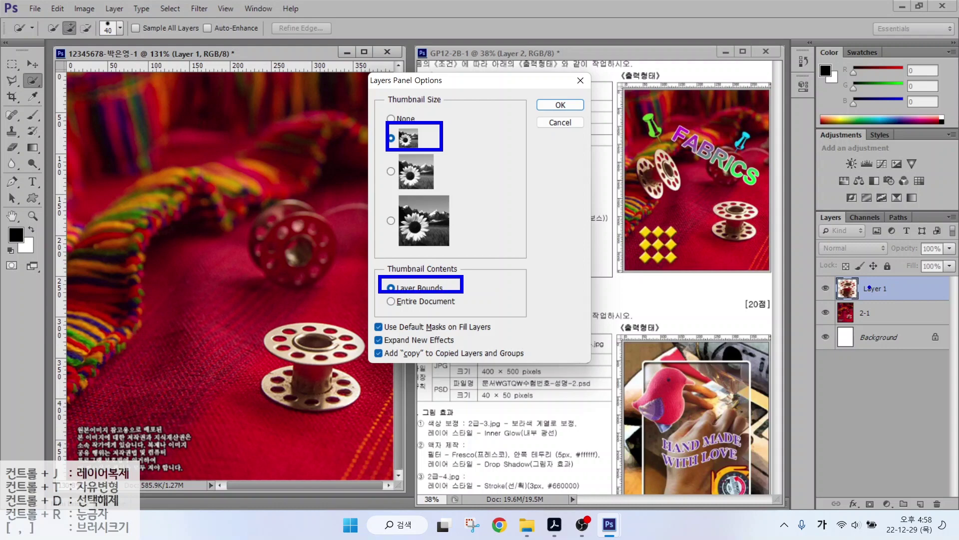
pyautogui.moveTo(841, 285); pyautogui.dragTo(800, 257)
pyautogui.press('Return')
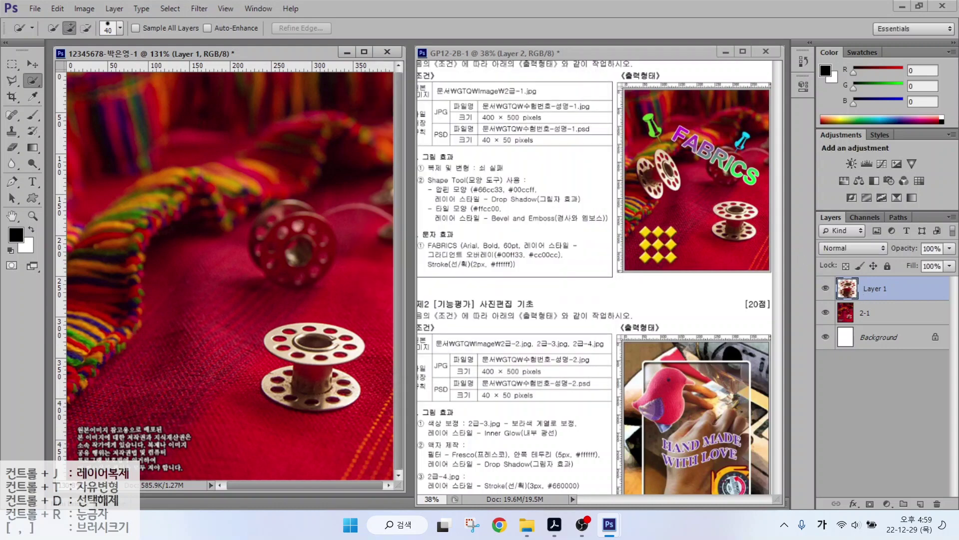
# Move the spool copy up-left, then Free Transform it to about 67% and rotate about 43°.
pyautogui.click(32, 64)
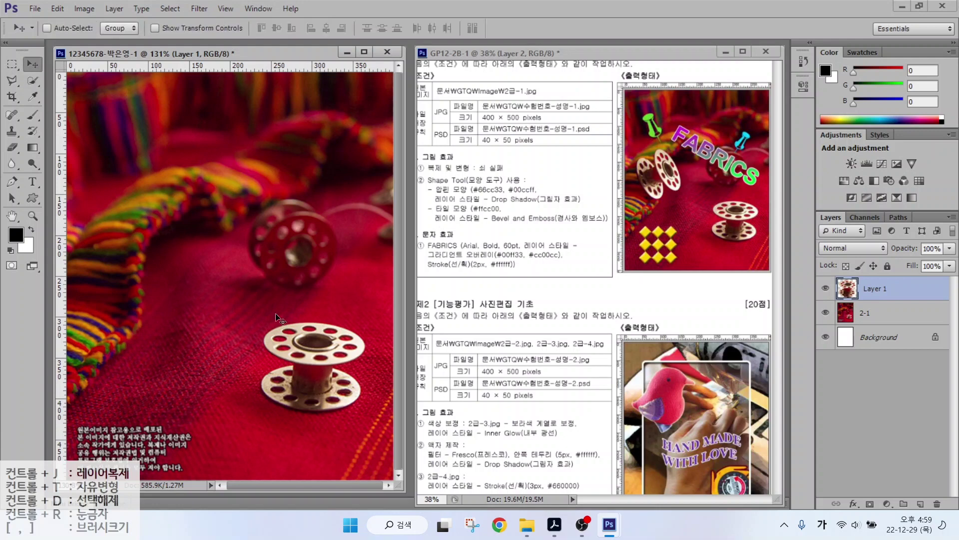
pyautogui.moveTo(322, 373); pyautogui.dragTo(173, 262)
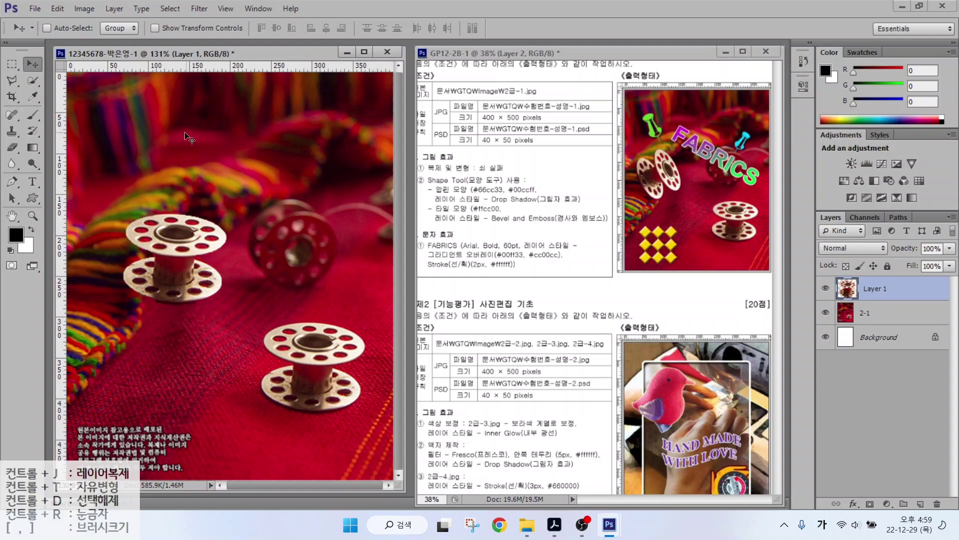
pyautogui.doubleClick(58, 9)
pyautogui.click(58, 9)
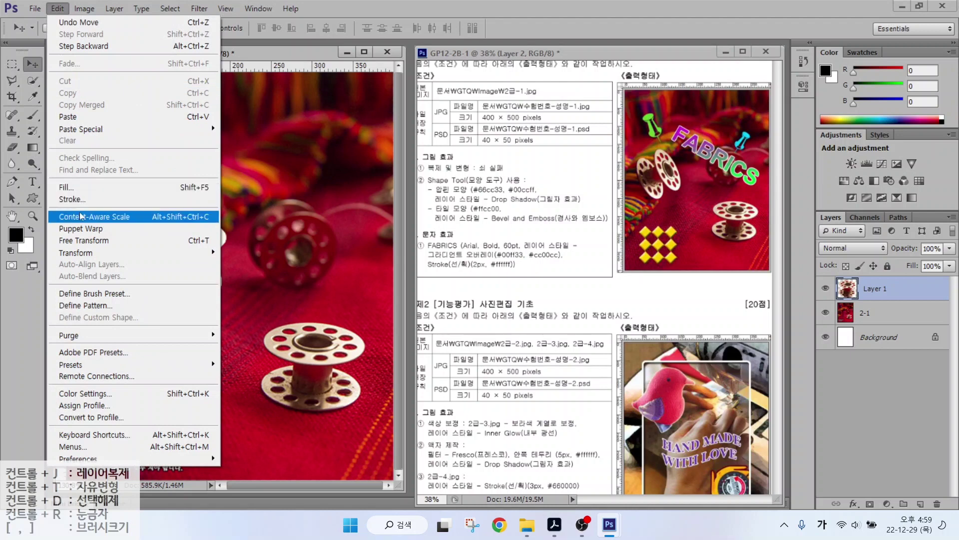
pyautogui.click(83, 241)
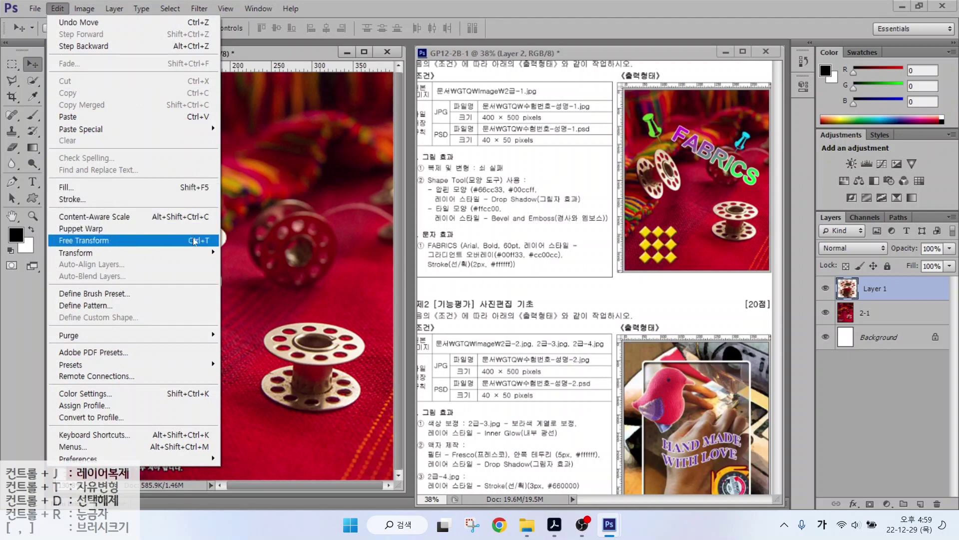
pyautogui.click(195, 242)
pyautogui.click(195, 242)
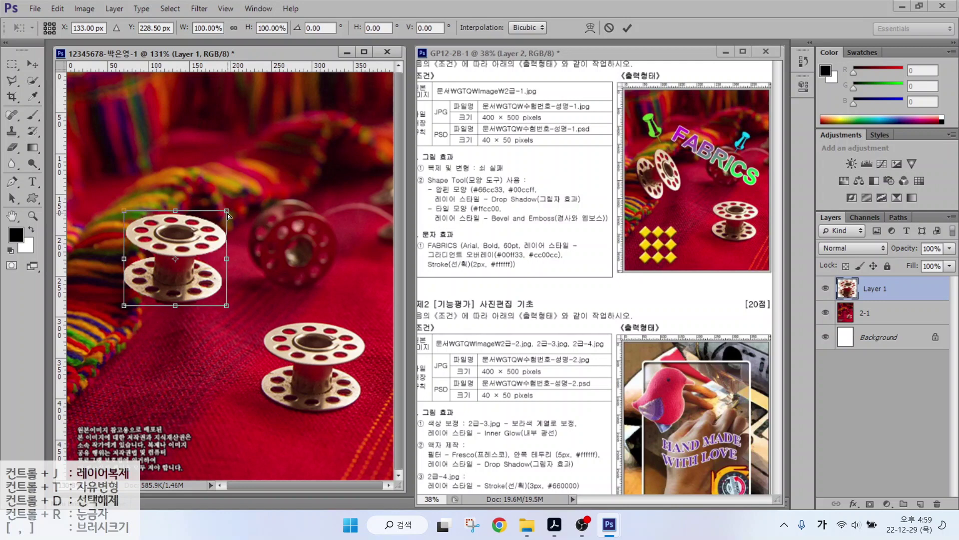
pyautogui.moveTo(228, 214); pyautogui.dragTo(201, 253)
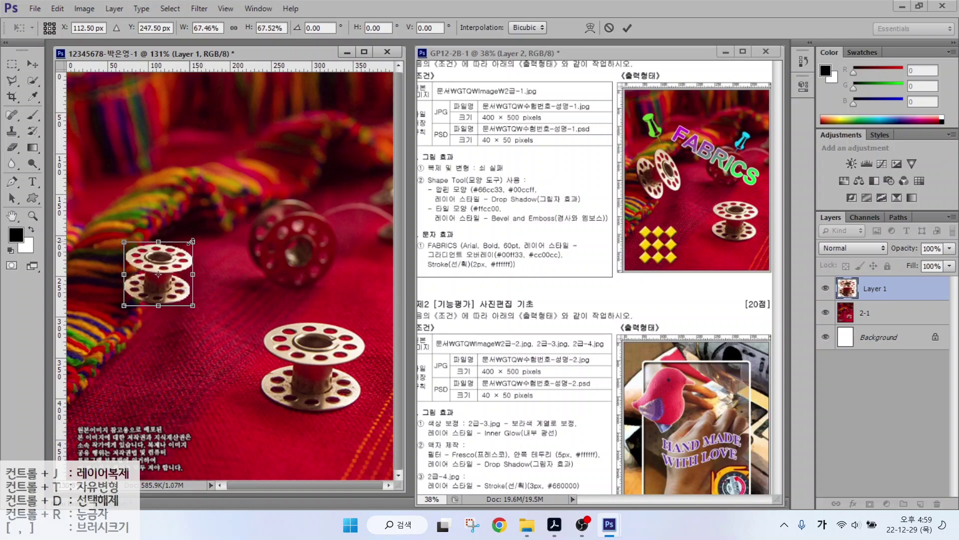
pyautogui.click(191, 242)
pyautogui.moveTo(201, 231); pyautogui.dragTo(204, 274)
pyautogui.press('Return')
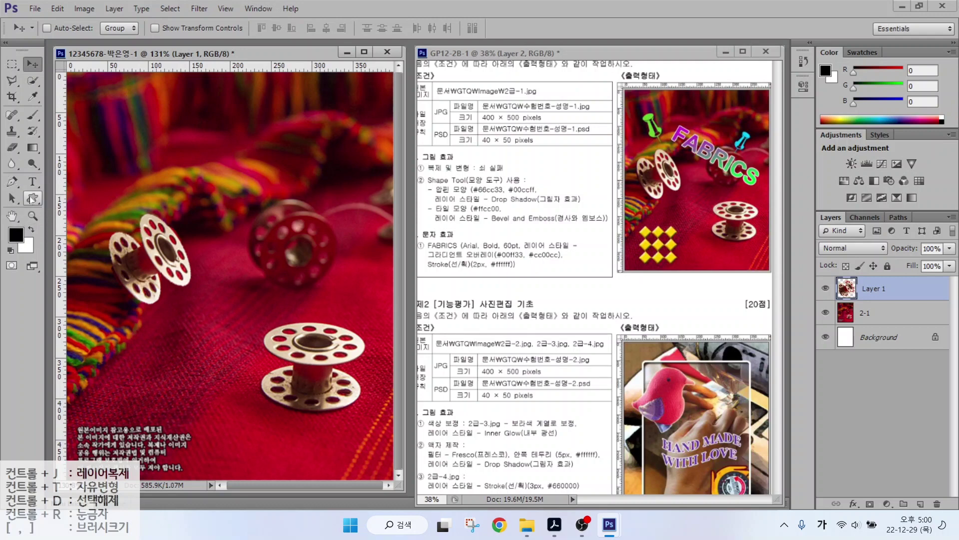
# Choose the Custom Shape tool and pick the pushpin shape, declining to replace shapes with All.
pyautogui.click(30, 198)
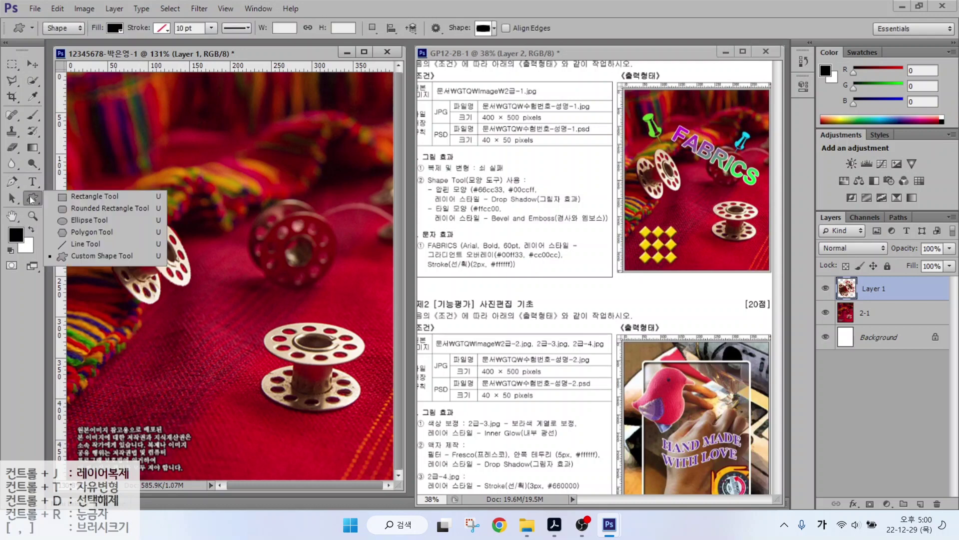
pyautogui.click(86, 254)
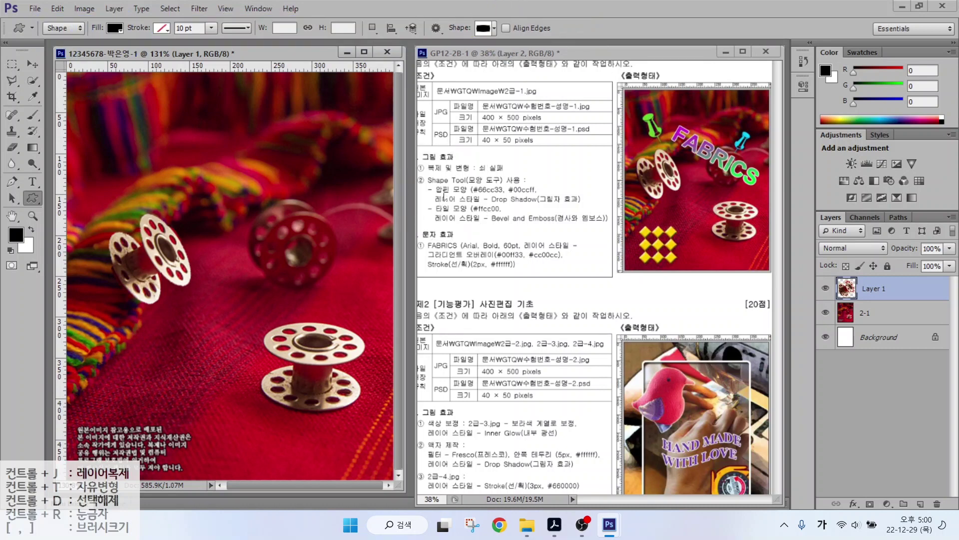
pyautogui.click(452, 216)
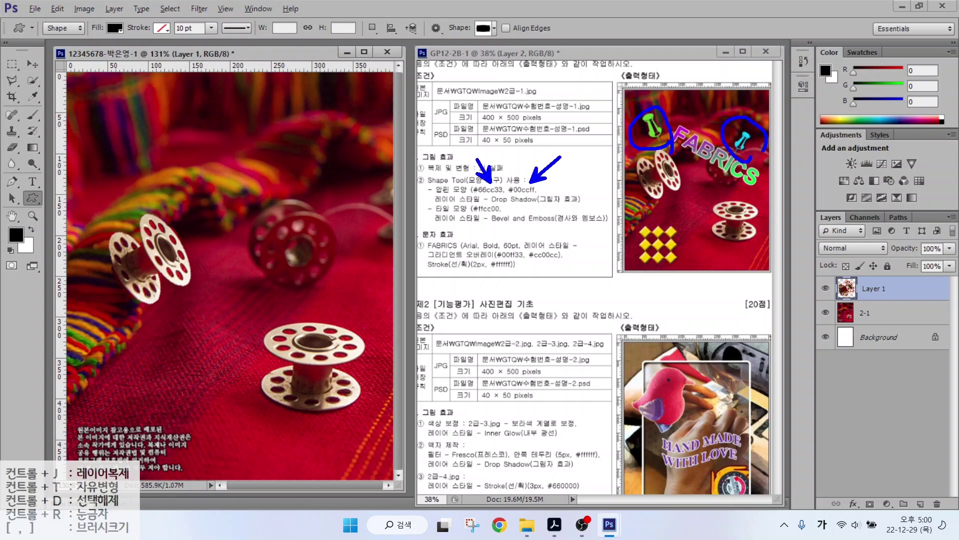
pyautogui.click(484, 30)
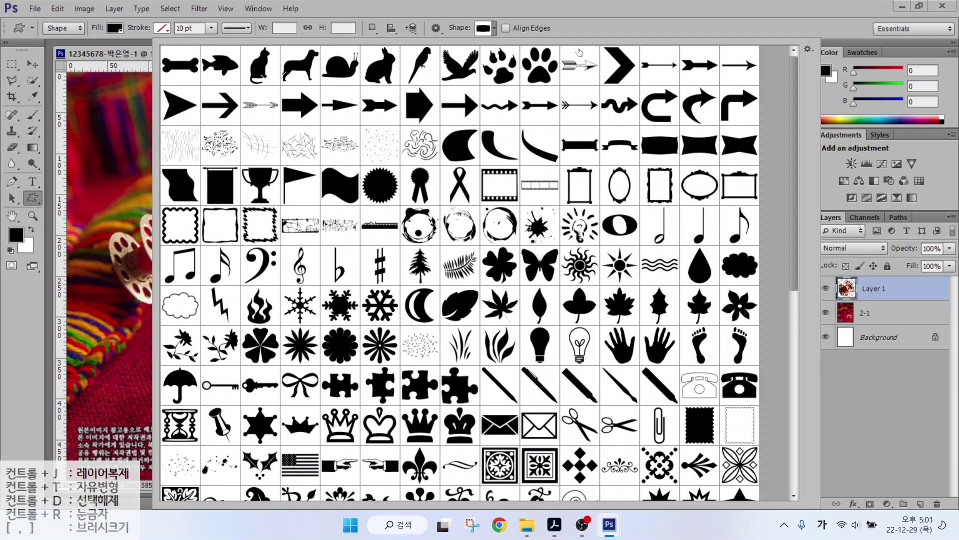
pyautogui.click(809, 50)
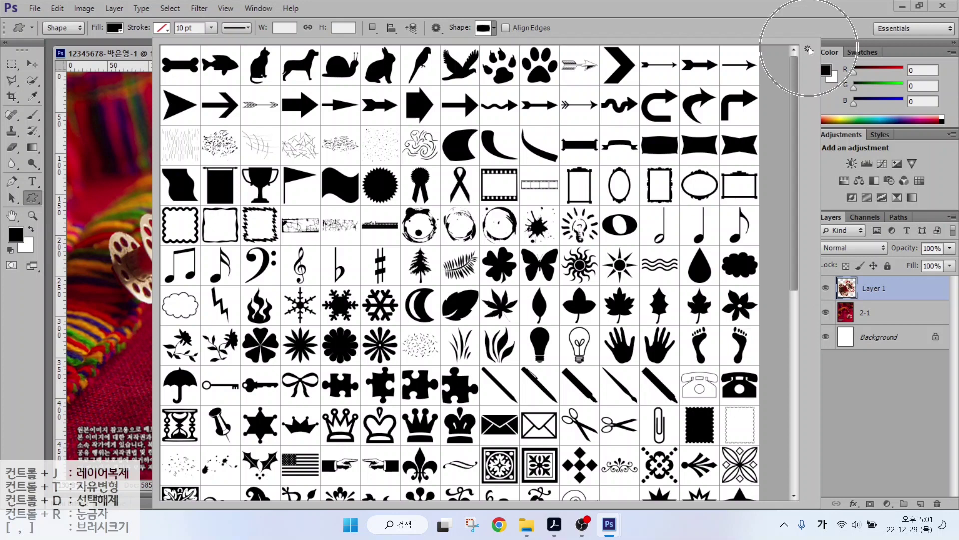
pyautogui.click(809, 50)
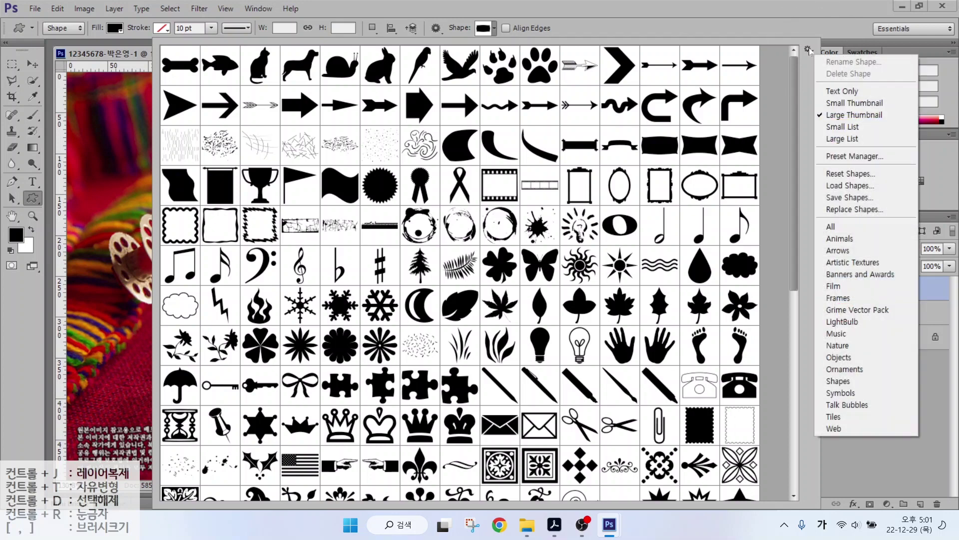
pyautogui.click(835, 228)
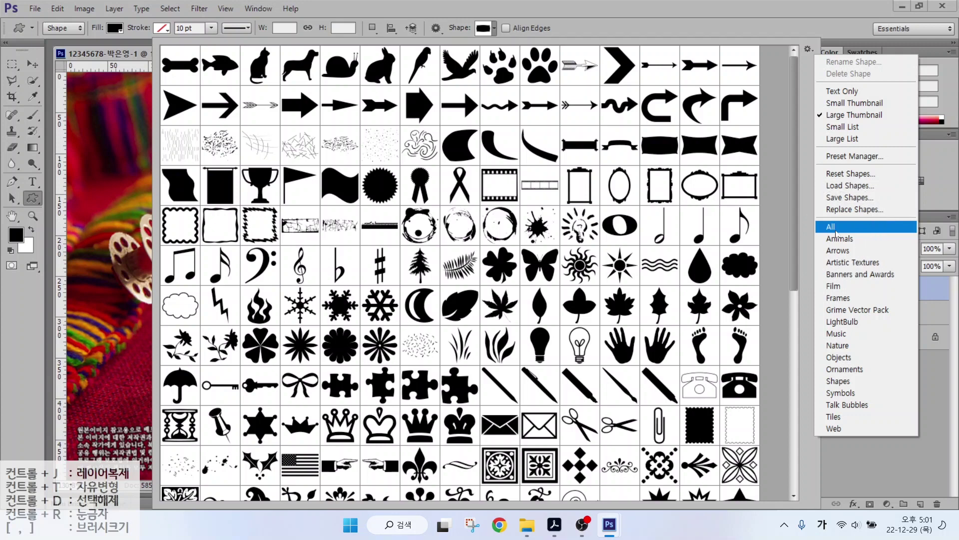
pyautogui.click(836, 230)
pyautogui.click(836, 230)
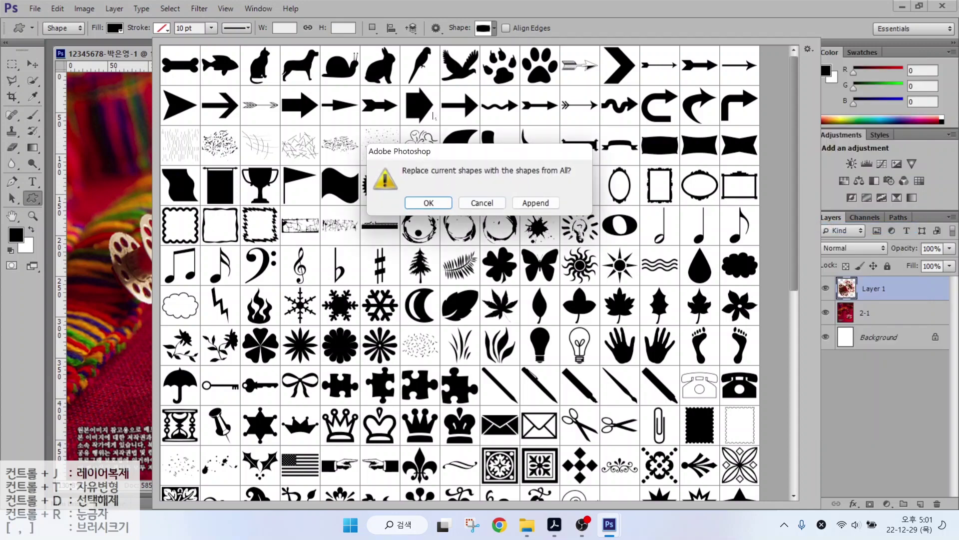
pyautogui.click(478, 202)
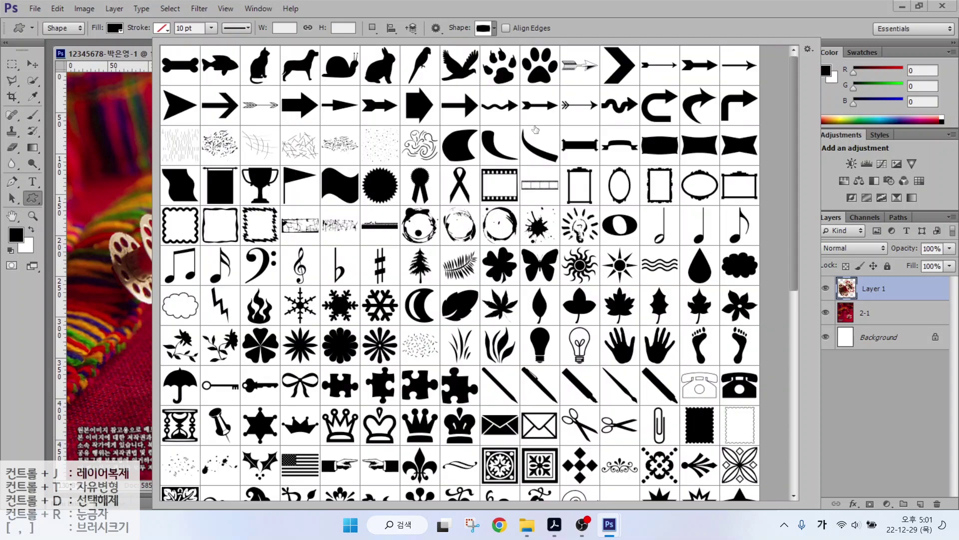
pyautogui.scroll(-3, 595, 305)
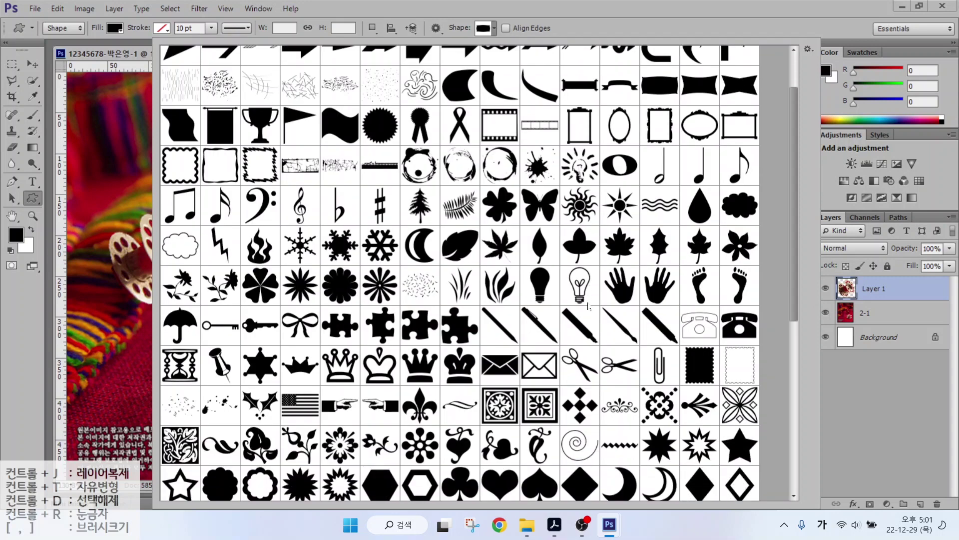
pyautogui.click(217, 369)
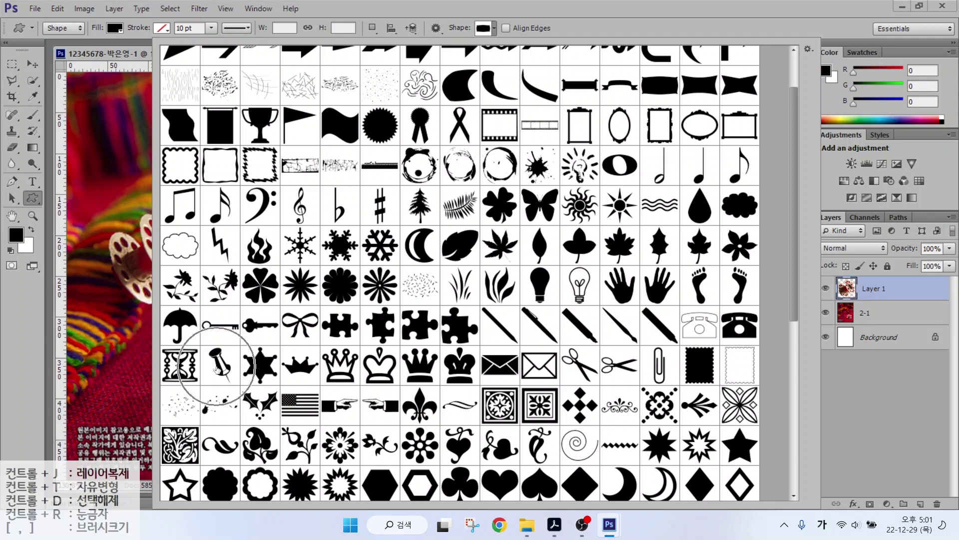
# Draw a pushpin near the photo's top-left and fill it green #66cc33.
pyautogui.click(95, 121)
pyautogui.moveTo(94, 122); pyautogui.dragTo(154, 177)
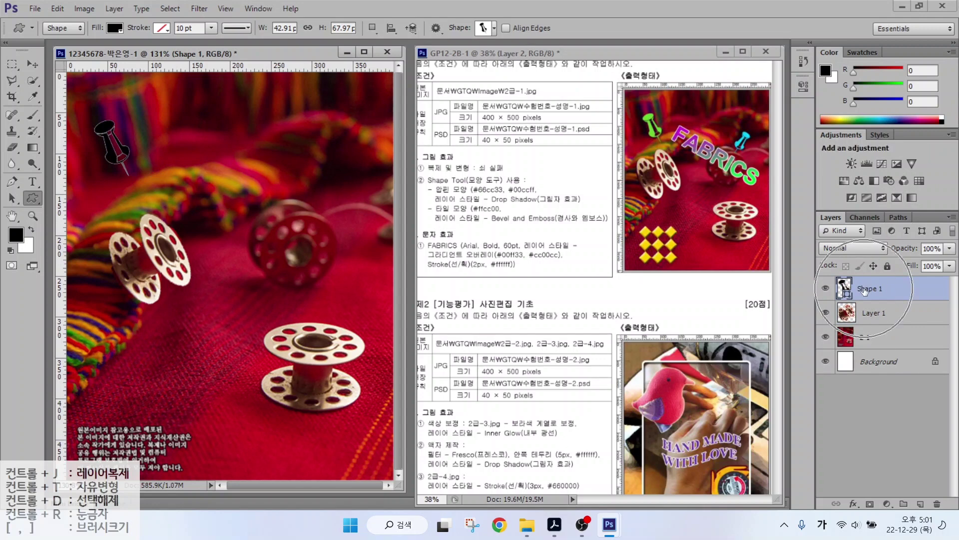
pyautogui.keyDown('ctrl'); pyautogui.click(843, 290); pyautogui.keyUp('ctrl')
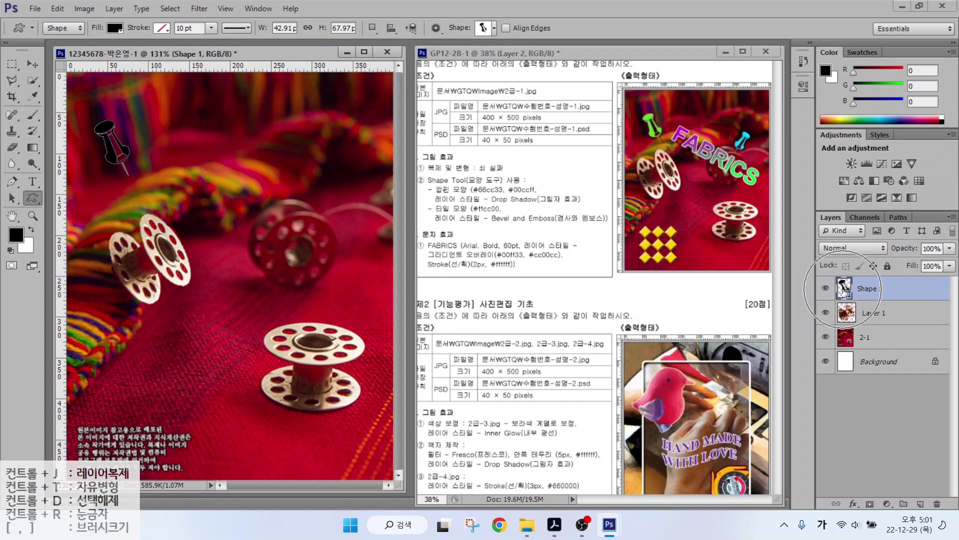
pyautogui.doubleClick(844, 288)
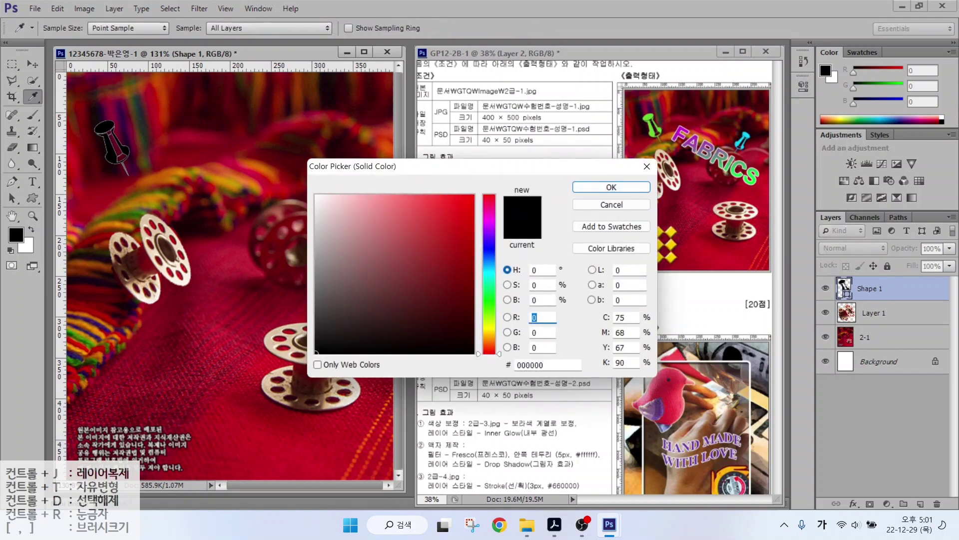
pyautogui.click(548, 364)
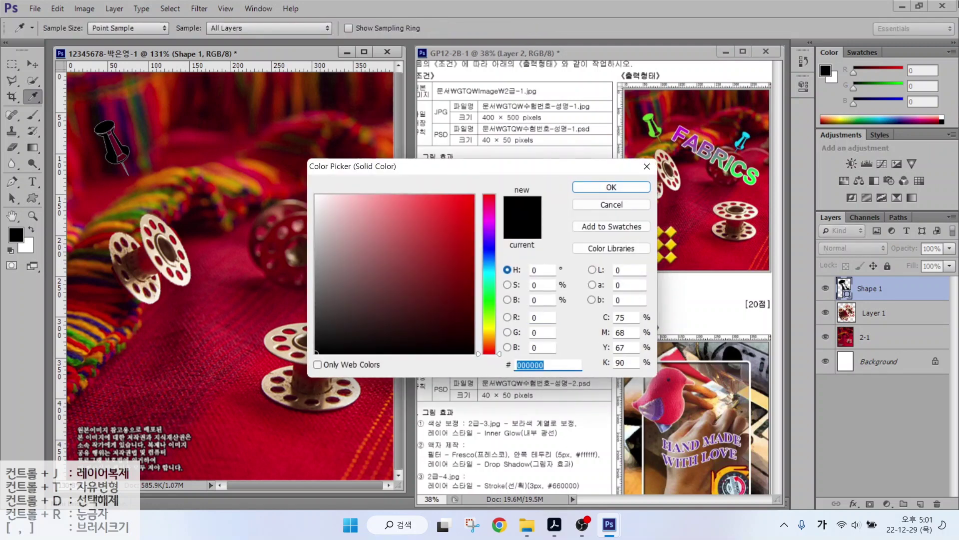
pyautogui.write('66cc33')
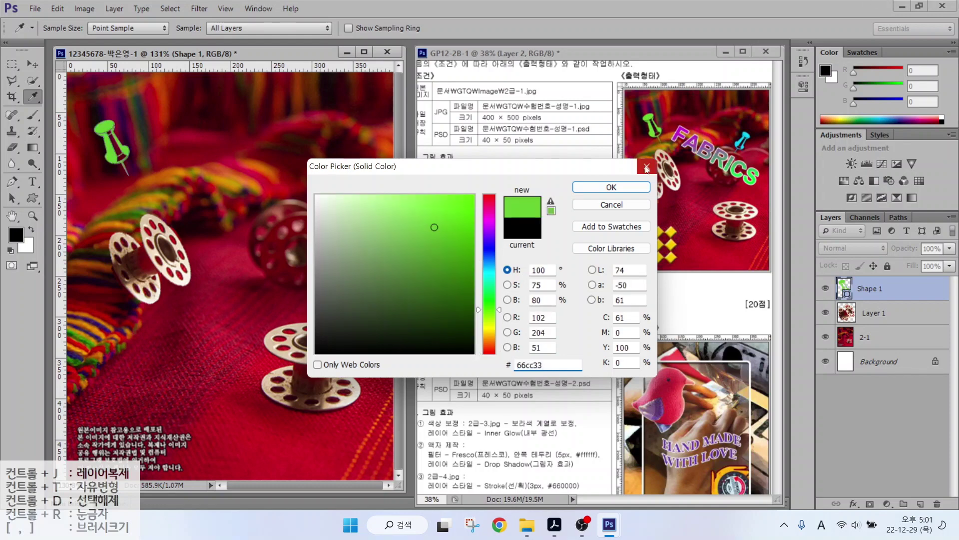
pyautogui.click(611, 187)
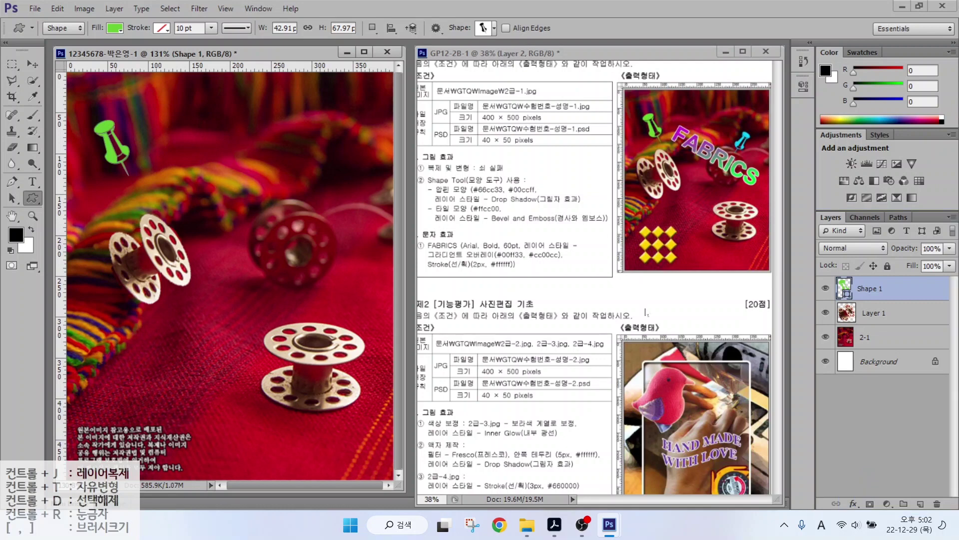
# Give the pushpin a drop shadow, nudge it slightly down-right, and duplicate its layer.
pyautogui.click(855, 503)
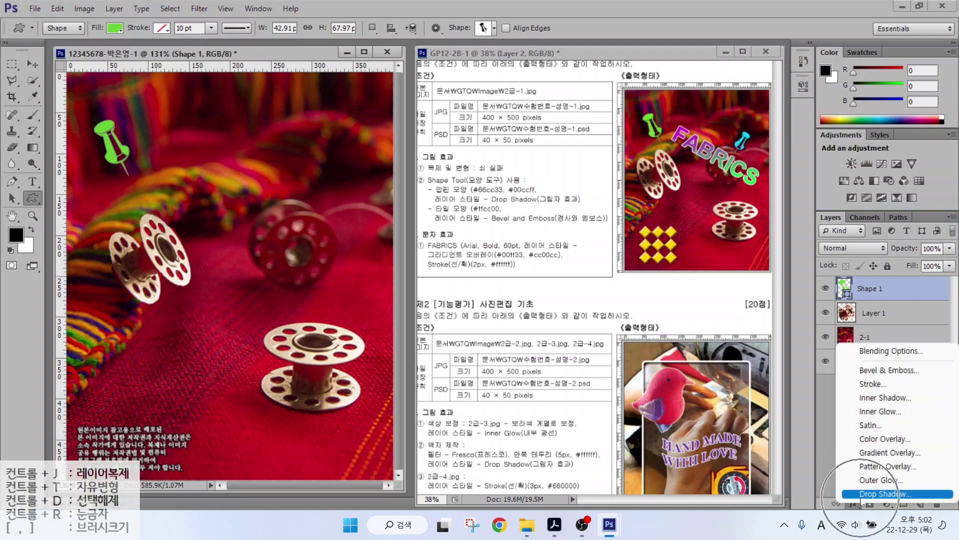
pyautogui.press('Escape')
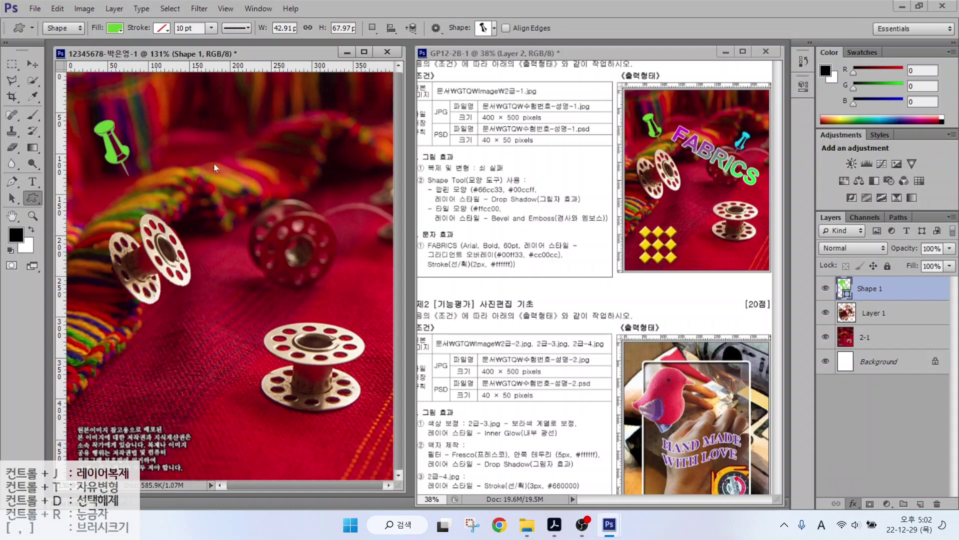
pyautogui.press('Return')
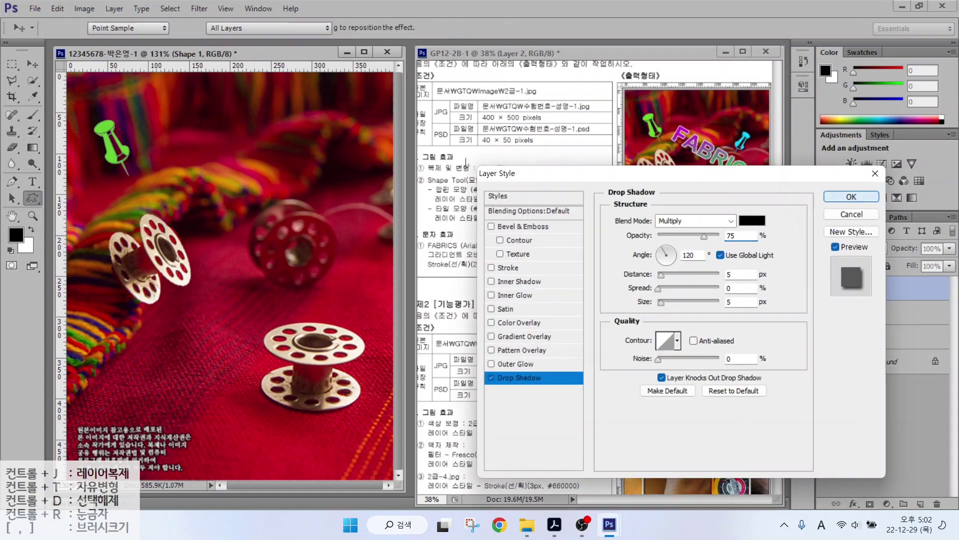
pyautogui.click(32, 64)
pyautogui.moveTo(112, 158); pyautogui.dragTo(120, 173)
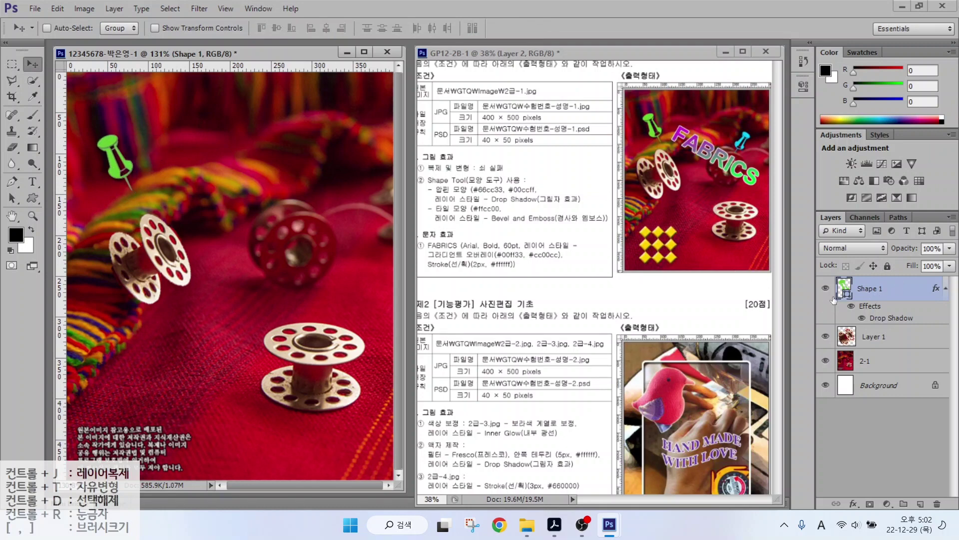
pyautogui.hotkey('ctrl', 'j')
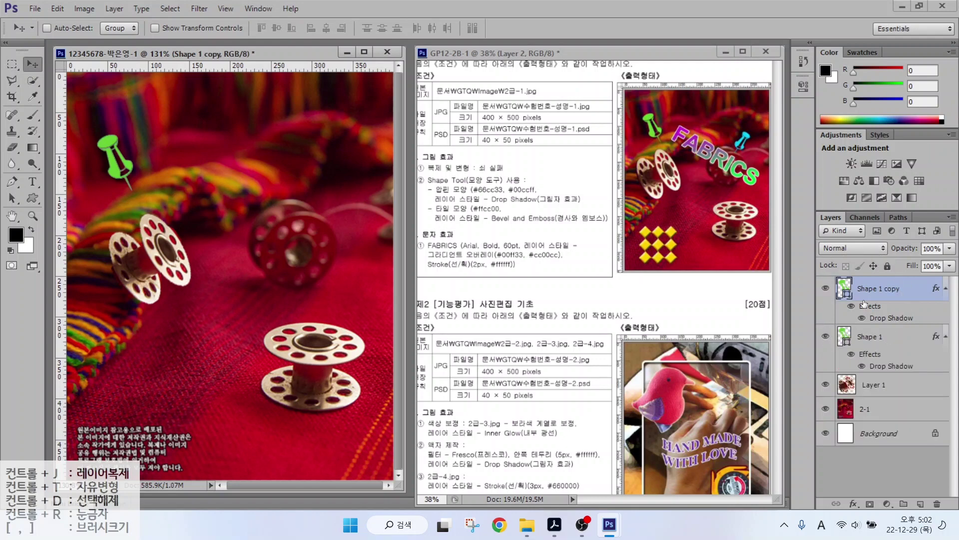
# Move the pushpin copy right above the spool, then rotate and shrink it with Free Transform.
pyautogui.click(864, 302)
pyautogui.moveTo(132, 161); pyautogui.dragTo(299, 183)
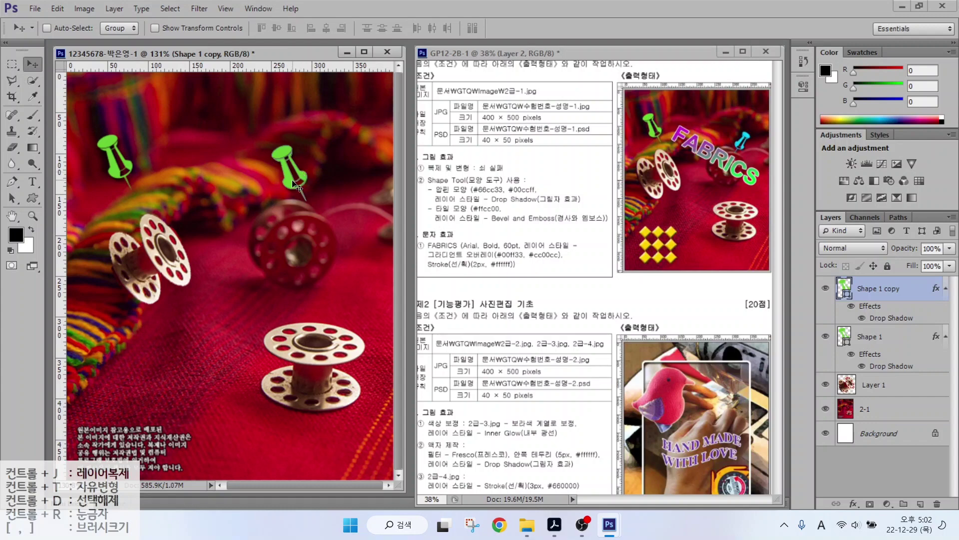
pyautogui.click(56, 9)
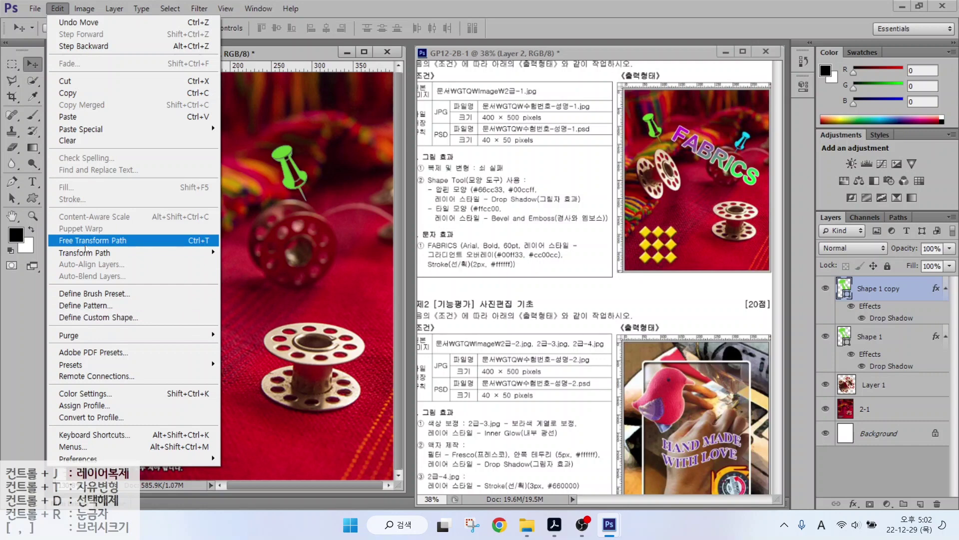
pyautogui.click(186, 242)
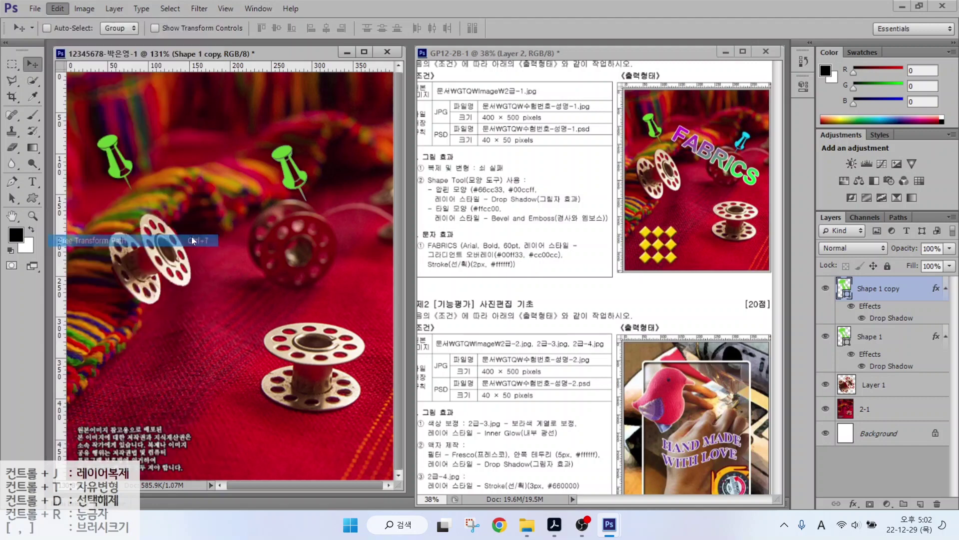
pyautogui.moveTo(316, 143); pyautogui.dragTo(333, 165)
pyautogui.press('Return')
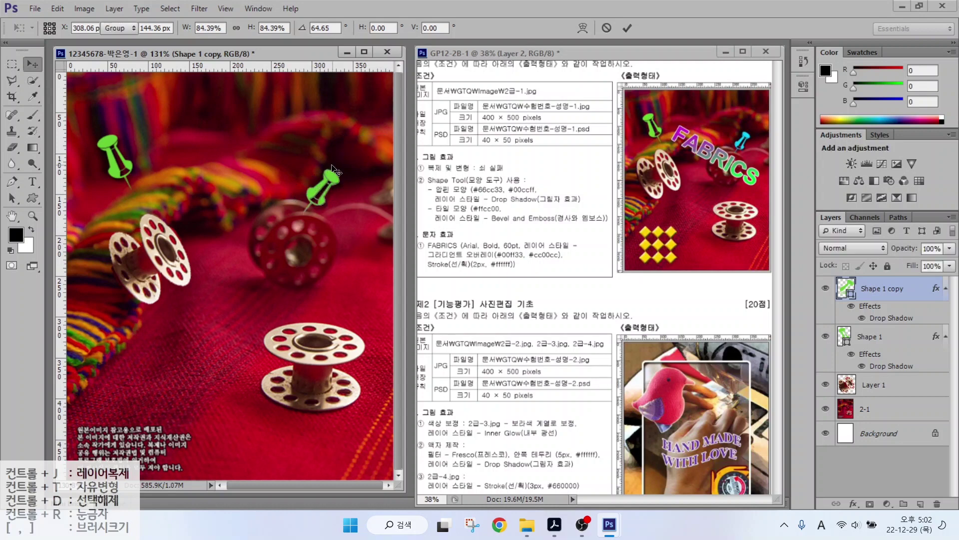
# Recolour the pushpin copy's fill to cyan #00ccff.
pyautogui.doubleClick(846, 291)
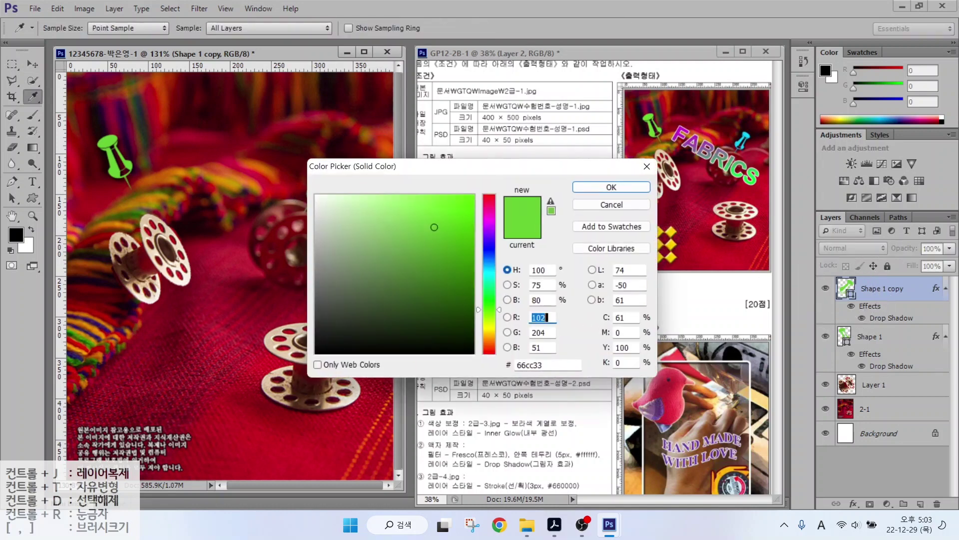
pyautogui.doubleClick(520, 365)
pyautogui.write('00ccff')
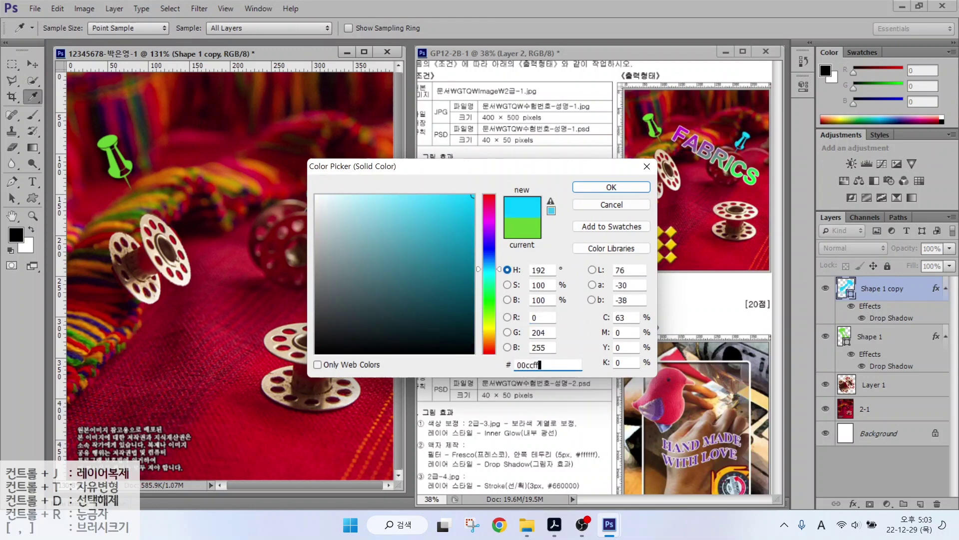
pyautogui.press('Return')
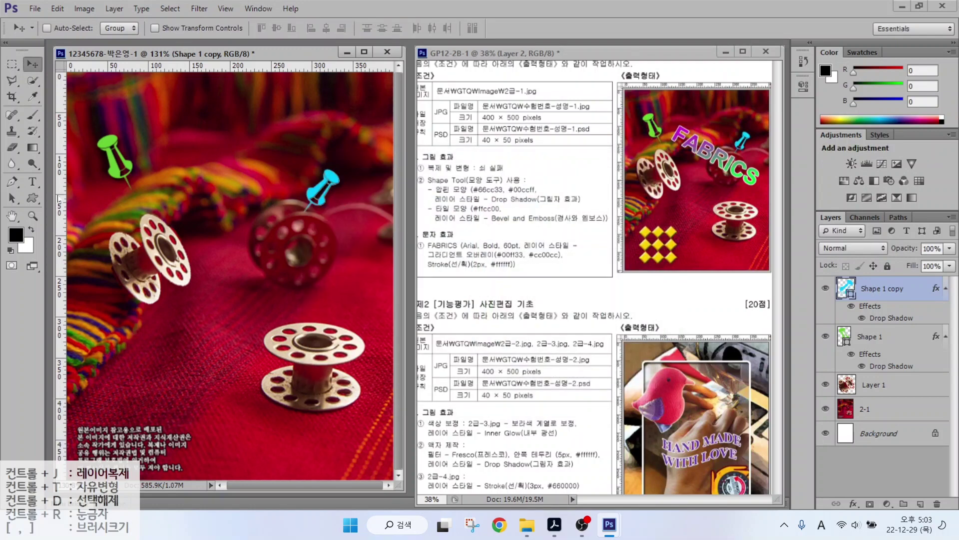
pyautogui.click(34, 199)
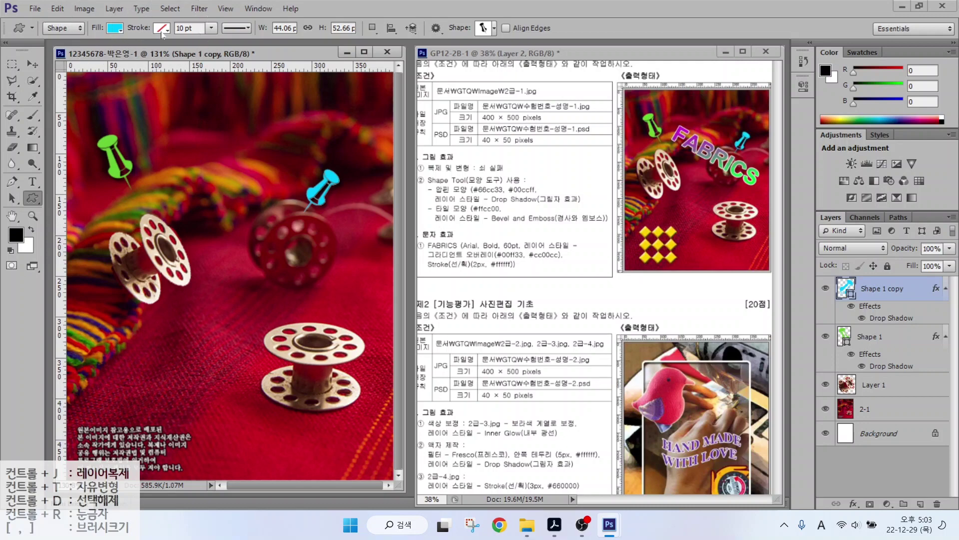
# Draw a grid-of-diamonds shape at the photo's lower left and fill it yellow #ffcc00.
pyautogui.click(488, 32)
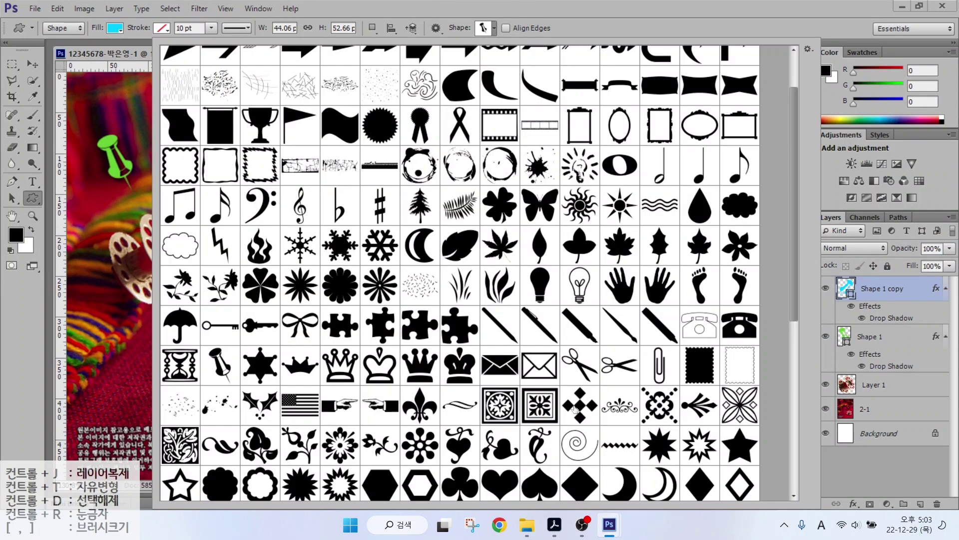
pyautogui.scroll(-7, 579, 405)
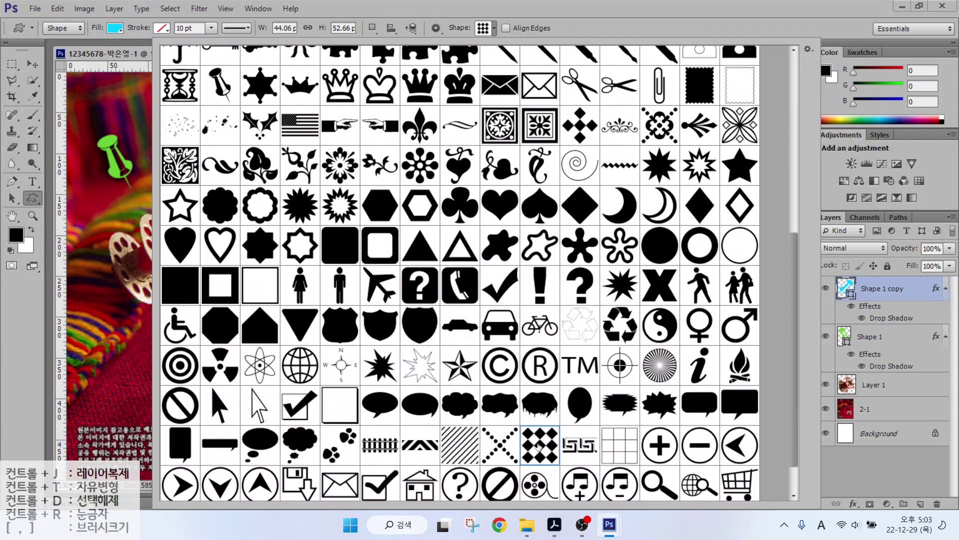
pyautogui.doubleClick(540, 425)
pyautogui.moveTo(84, 371); pyautogui.dragTo(205, 472)
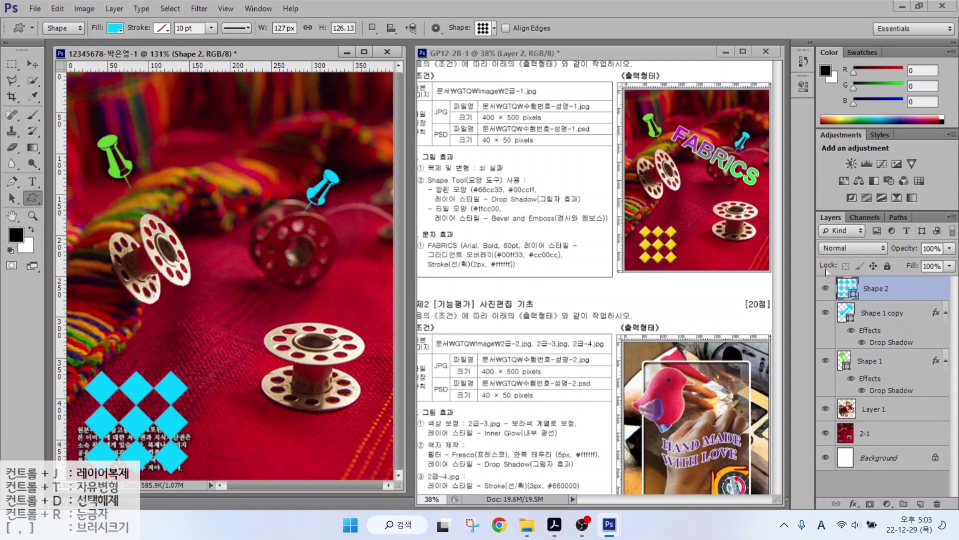
pyautogui.doubleClick(847, 289)
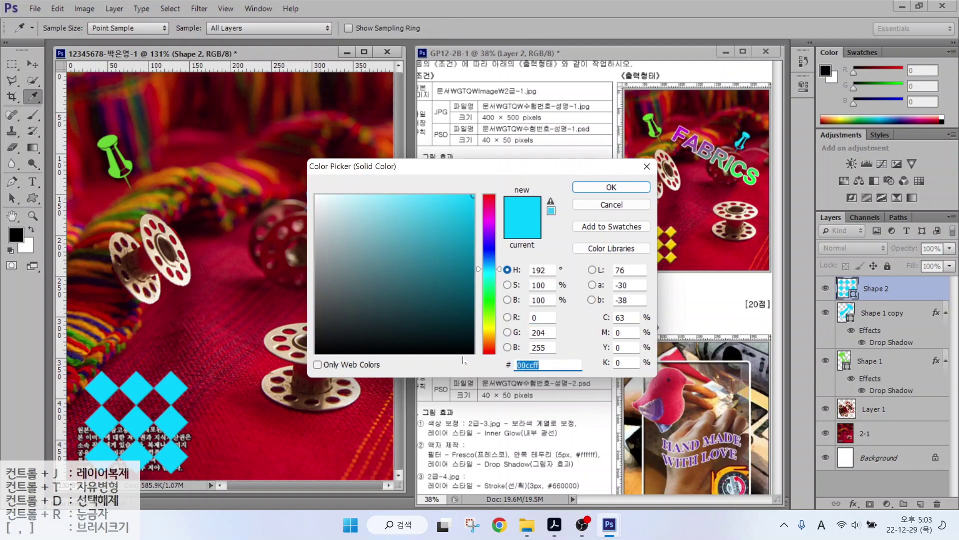
pyautogui.write('ffcc00')
pyautogui.press('Return')
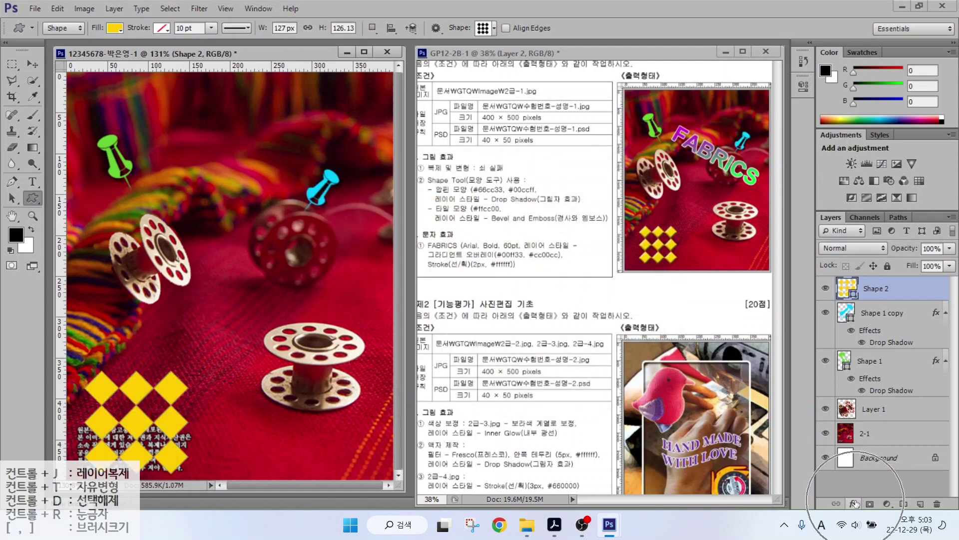
# Add a Bevel & Emboss effect to the diamond shape layer.
pyautogui.click(855, 504)
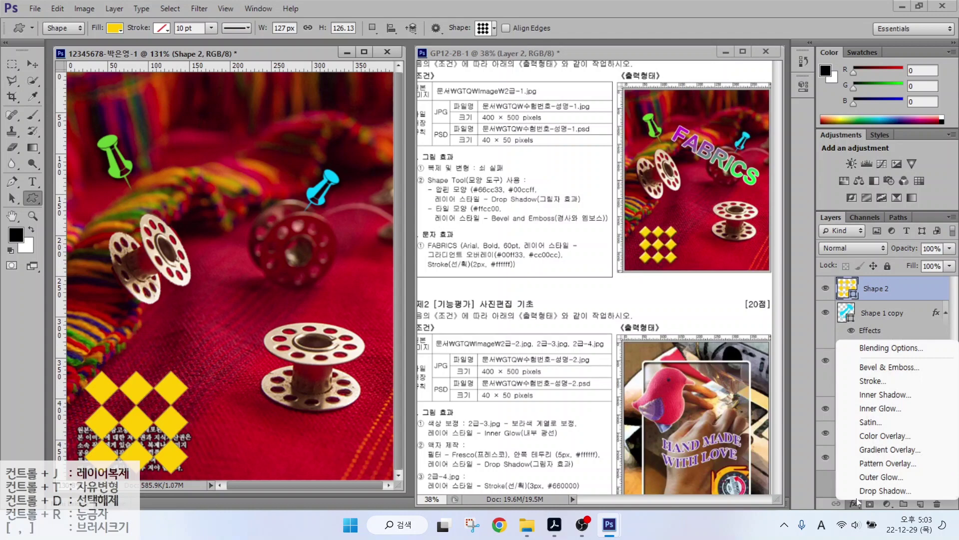
pyautogui.click(881, 366)
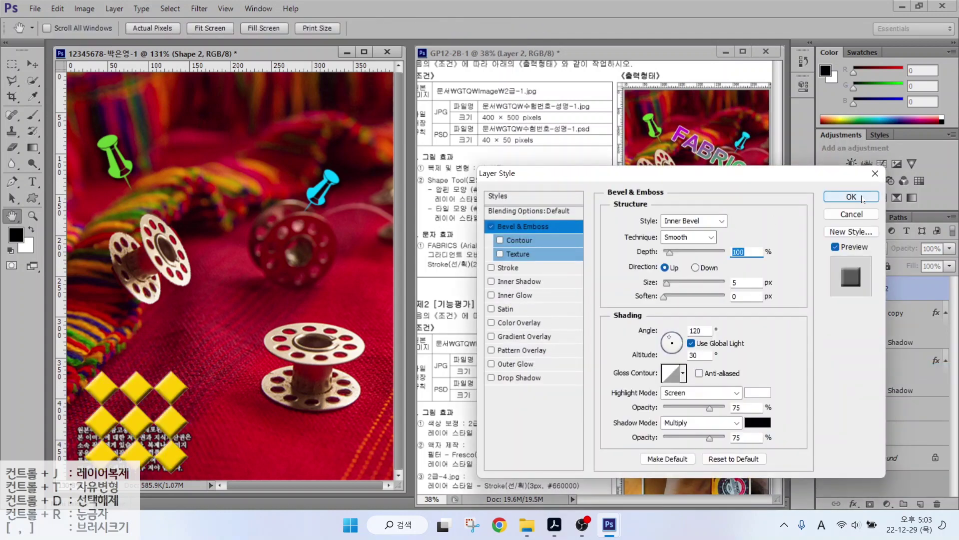
pyautogui.click(852, 197)
pyautogui.hotkey('ctrl', 't')
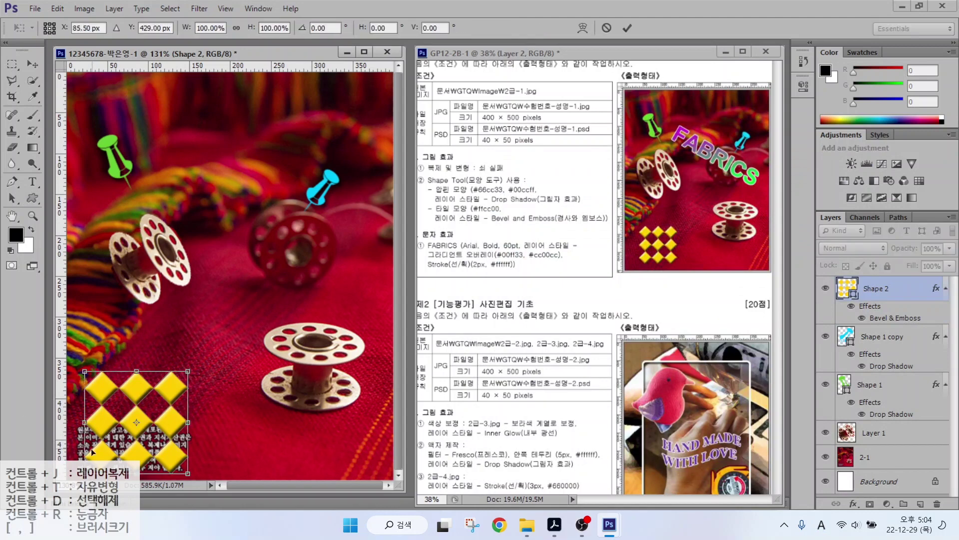
pyautogui.press('Escape')
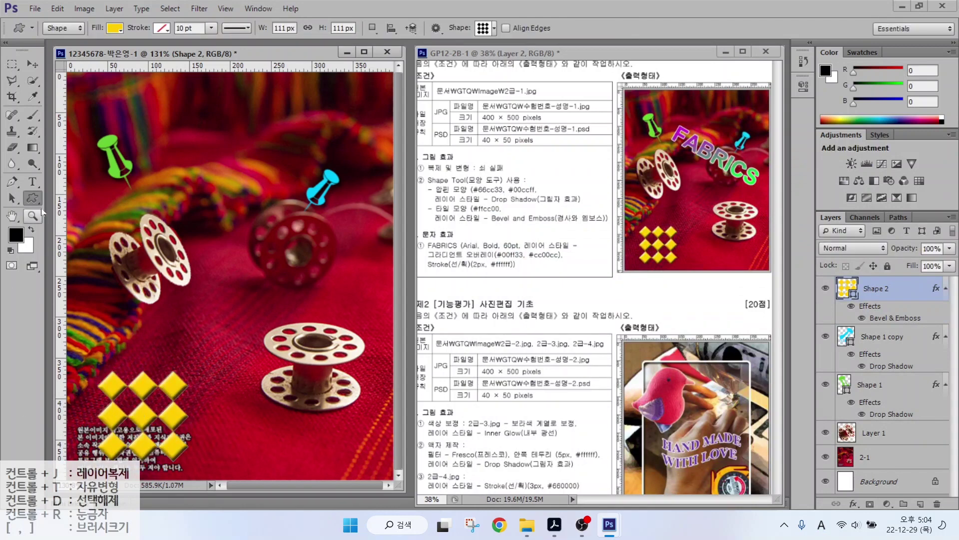
# Type the title FABRICS near the top of the picture.
pyautogui.click(35, 182)
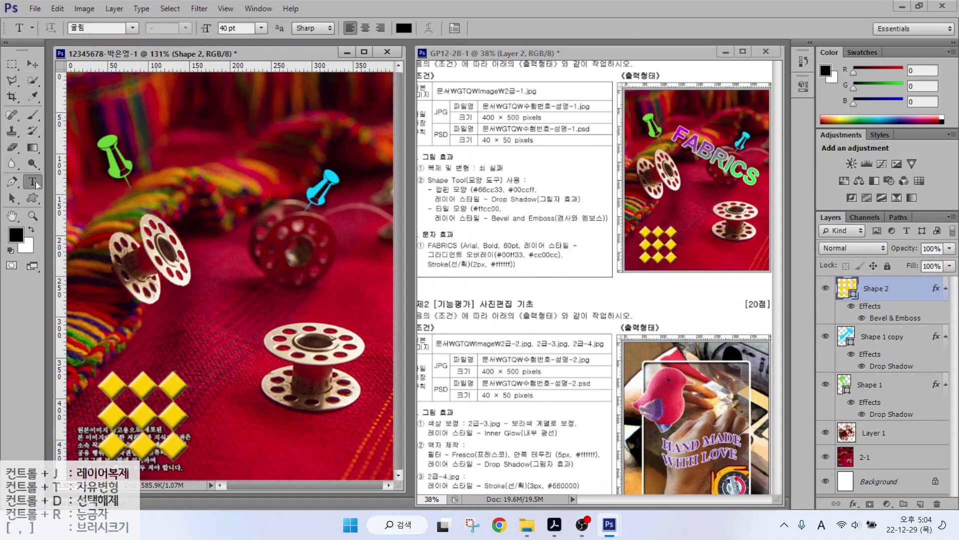
pyautogui.click(159, 157)
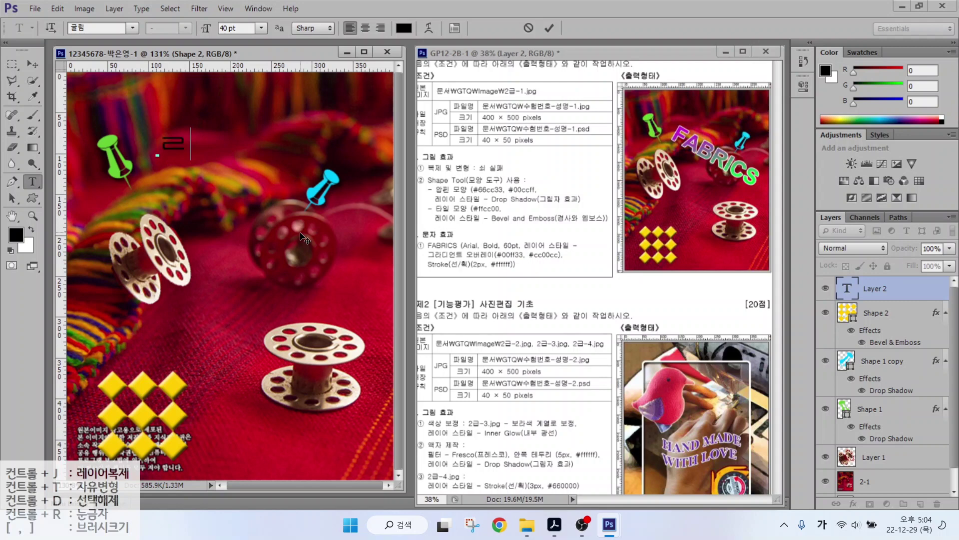
pyautogui.write('FABRICS')
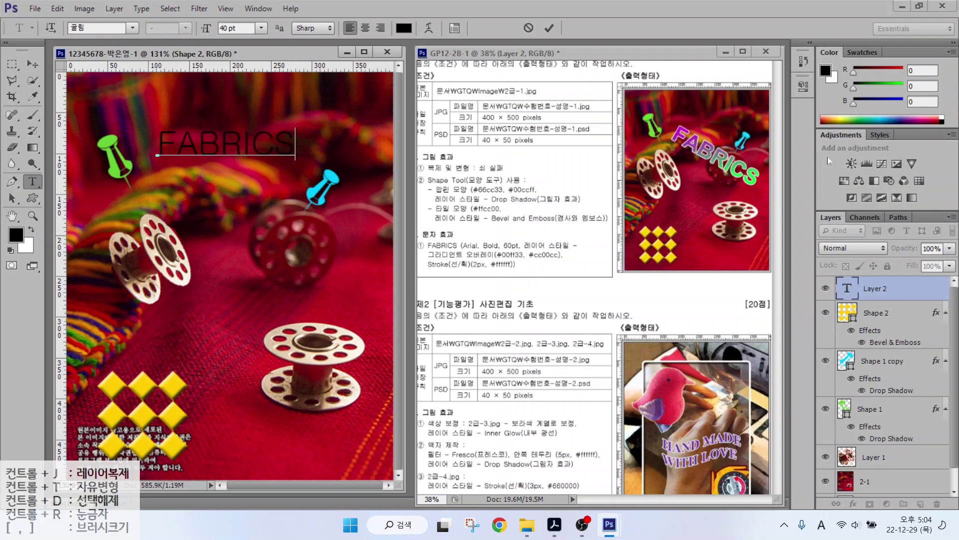
pyautogui.hotkey('ctrl', 'Return')
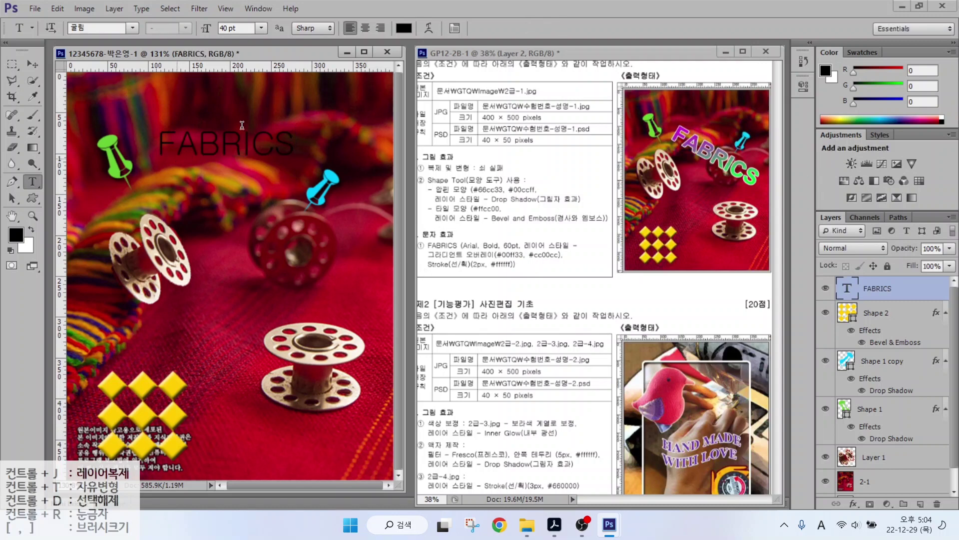
# Set the FABRICS title to Arial Bold at 60 pt.
pyautogui.click(132, 27)
pyautogui.scroll(-10, 282, 148)
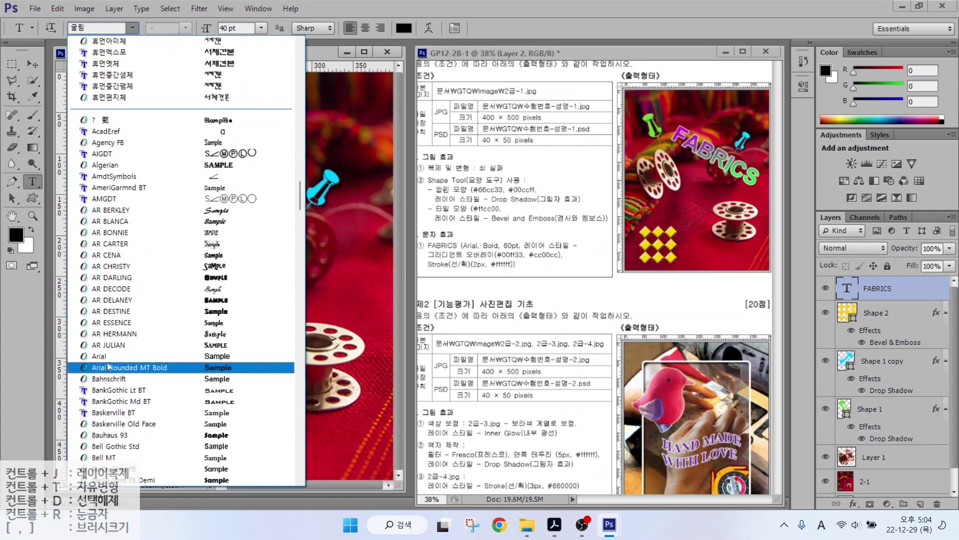
pyautogui.click(150, 368)
pyautogui.press('Tab')
pyautogui.write('60')
pyautogui.press('Return')
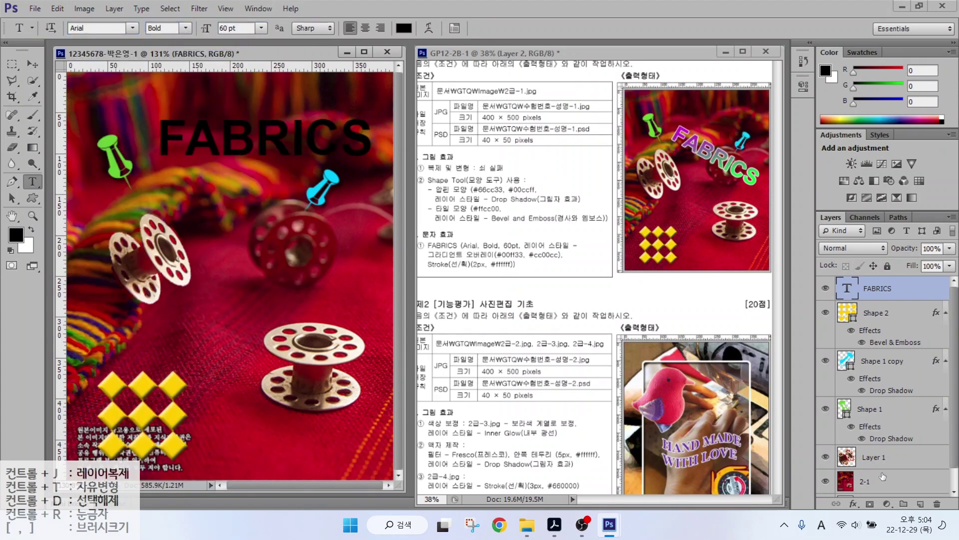
pyautogui.click(854, 504)
pyautogui.click(869, 452)
# Rearrange the colour stops in the Gradient Overlay's gradient editor.
pyautogui.click(688, 249)
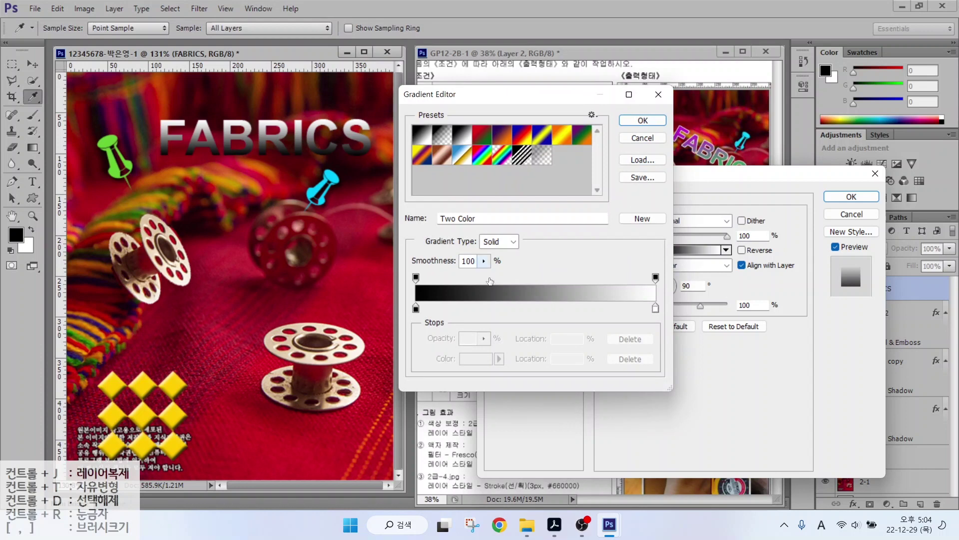
pyautogui.press('alt')
pyautogui.moveTo(432, 315)
pyautogui.mouseDown()
pyautogui.moveTo(408, 318)
pyautogui.moveTo(420, 298)
pyautogui.mouseUp()
pyautogui.moveTo(661, 318)
pyautogui.mouseDown()
pyautogui.moveTo(649, 299)
pyautogui.moveTo(669, 315)
pyautogui.mouseUp()
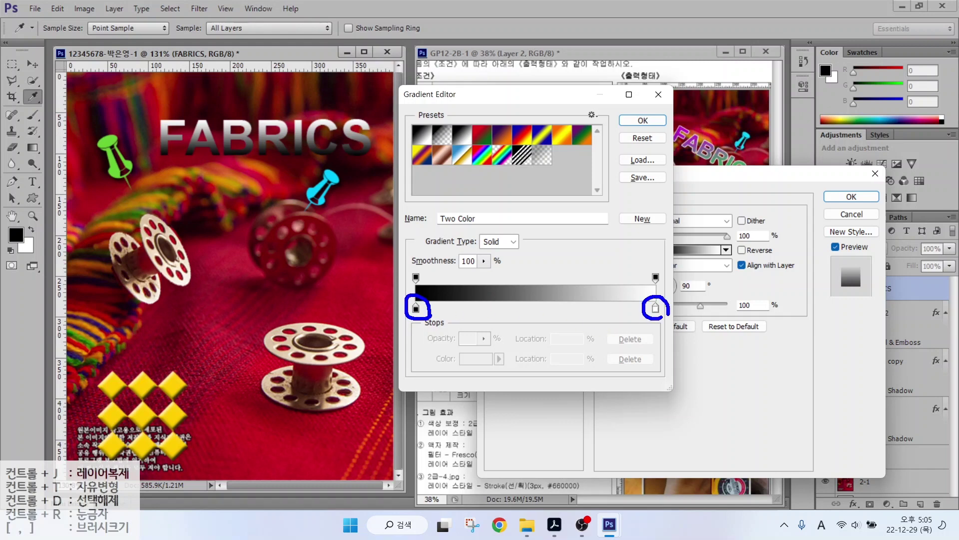
pyautogui.moveTo(424, 274)
pyautogui.mouseDown()
pyautogui.moveTo(406, 265)
pyautogui.moveTo(428, 281)
pyautogui.mouseUp()
pyautogui.moveTo(652, 289)
pyautogui.mouseDown()
pyautogui.moveTo(649, 270)
pyautogui.moveTo(665, 282)
pyautogui.mouseUp()
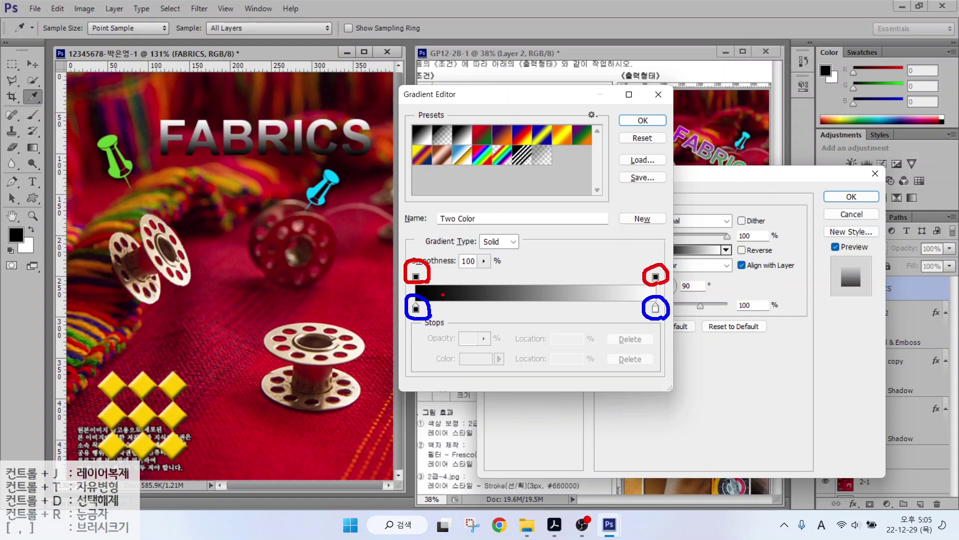
pyautogui.moveTo(414, 316); pyautogui.dragTo(390, 343)
pyautogui.moveTo(656, 320); pyautogui.dragTo(681, 343)
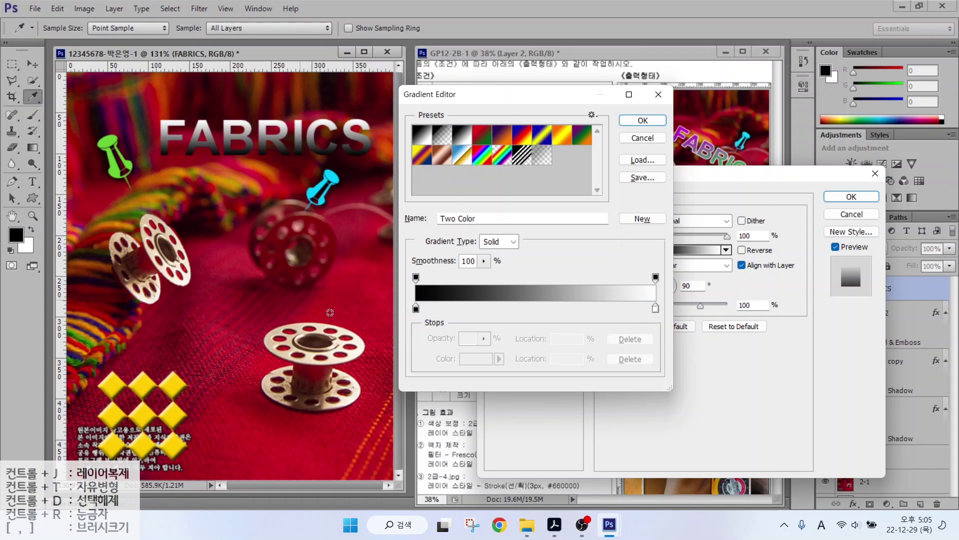
# Set the gradient's start stop to green 00ff00 and end stop to purple cc00cc.
pyautogui.click(416, 308)
pyautogui.click(484, 359)
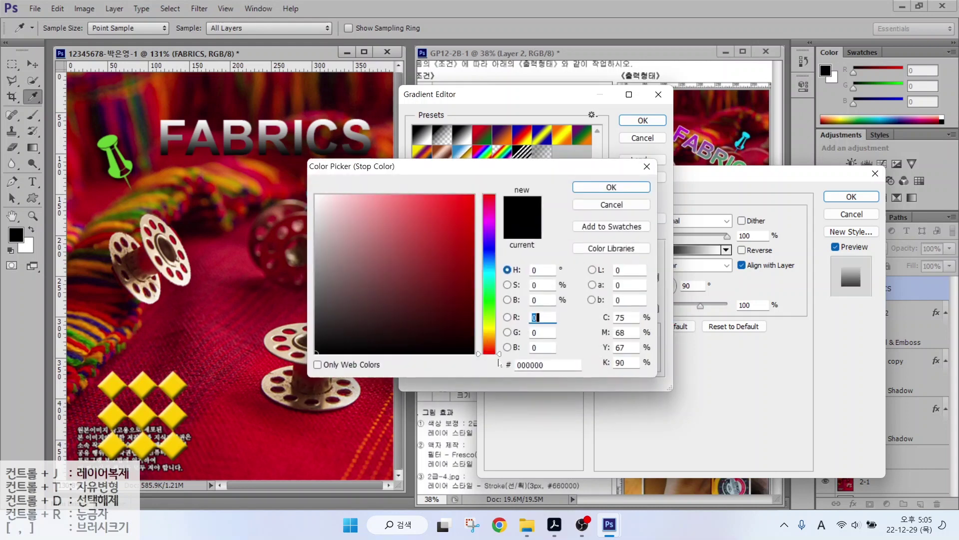
pyautogui.click(549, 365)
pyautogui.write('00ff00')
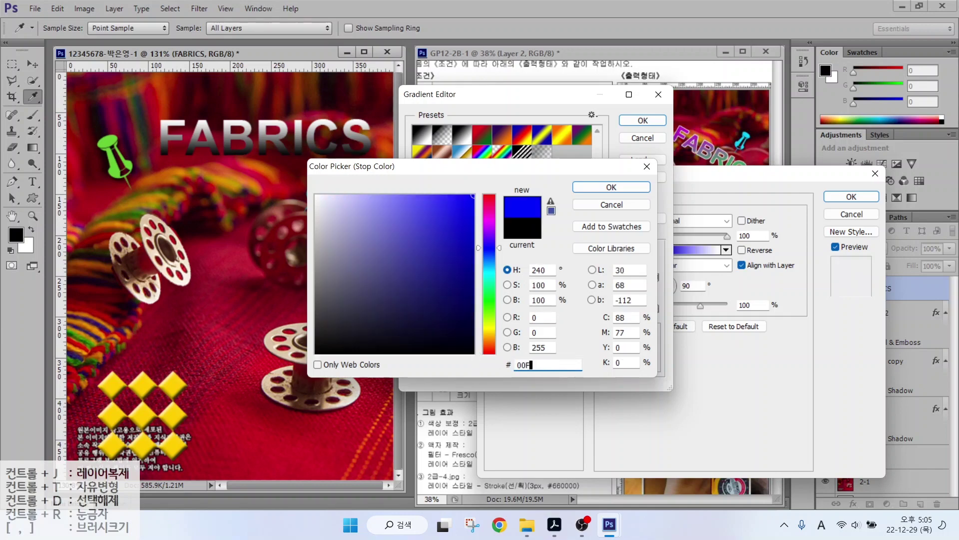
pyautogui.press('Return')
pyautogui.doubleClick(653, 310)
pyautogui.write('0')
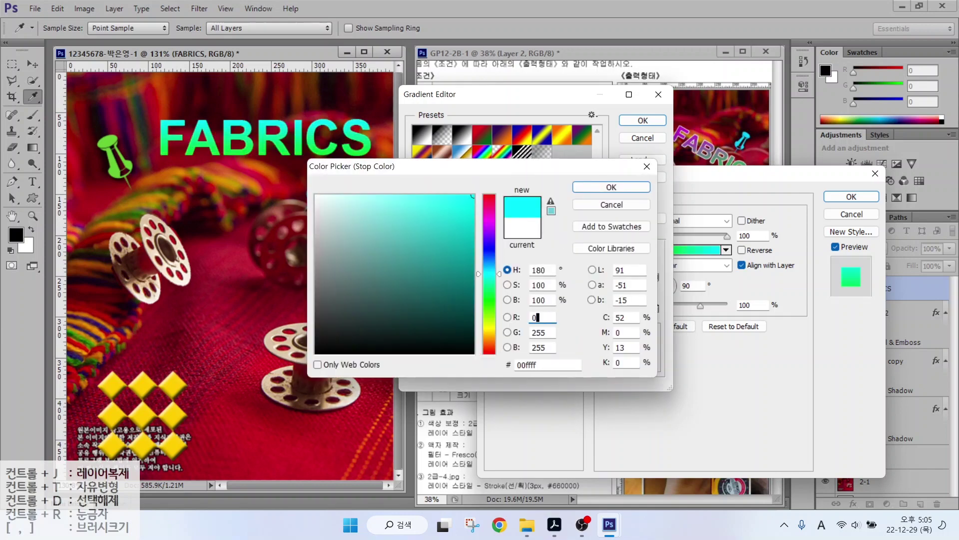
pyautogui.doubleClick(548, 364)
pyautogui.write('cc00cc')
pyautogui.press('Return')
pyautogui.press('Return')
# Add a 2 px white Stroke to FABRICS and apply the layer styles.
pyautogui.click(507, 268)
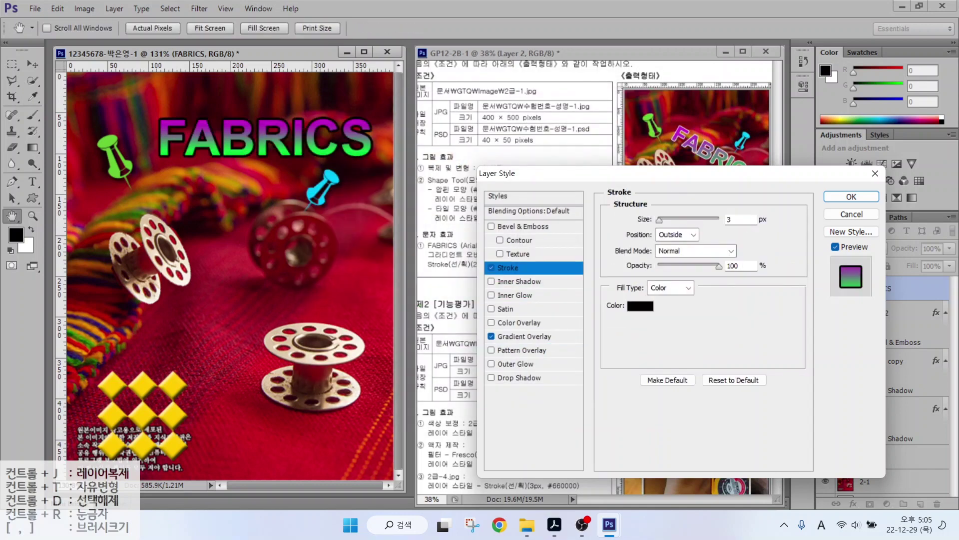
pyautogui.write('2')
pyautogui.click(638, 305)
pyautogui.click(316, 195)
pyautogui.click(612, 187)
pyautogui.click(834, 197)
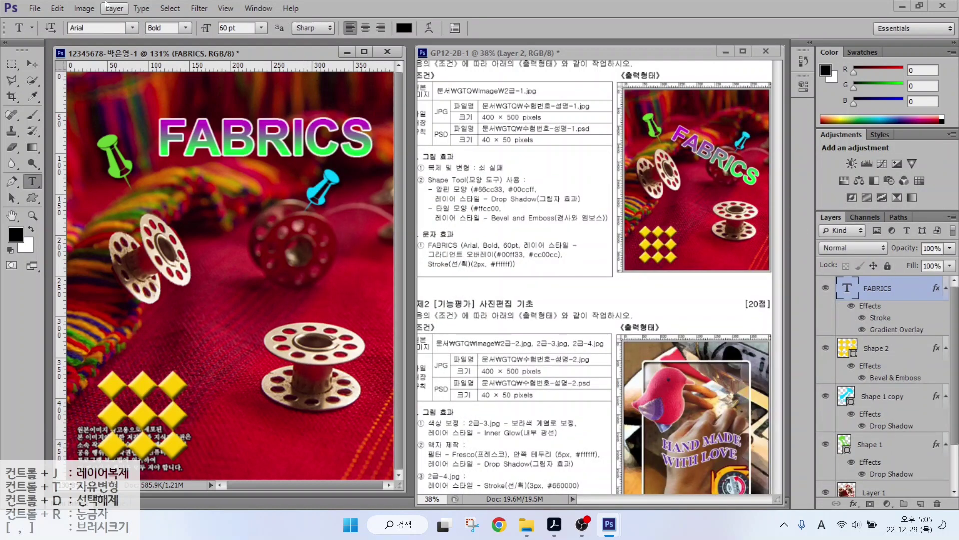
# Rotate the FABRICS title about 29° clockwise with Free Transform and shift it down-left.
pyautogui.click(57, 8)
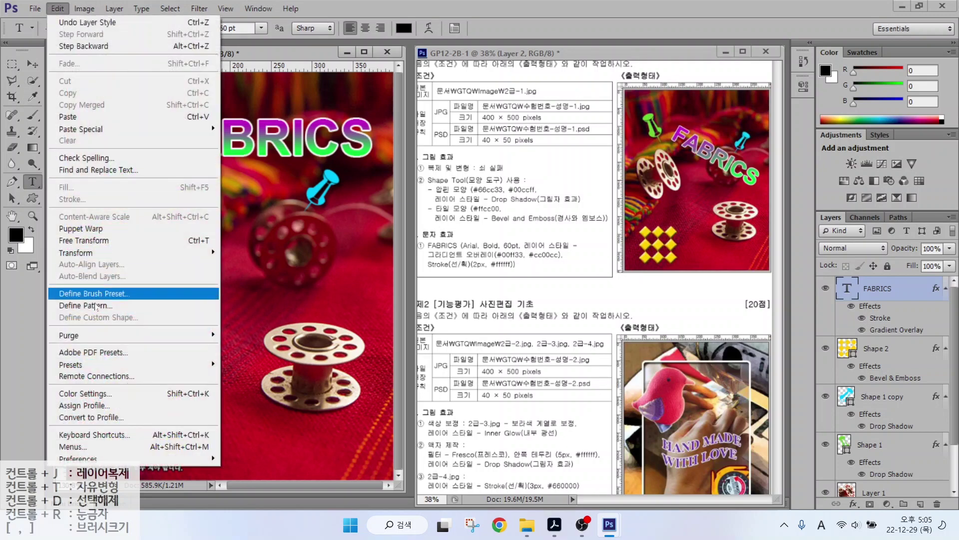
pyautogui.click(182, 242)
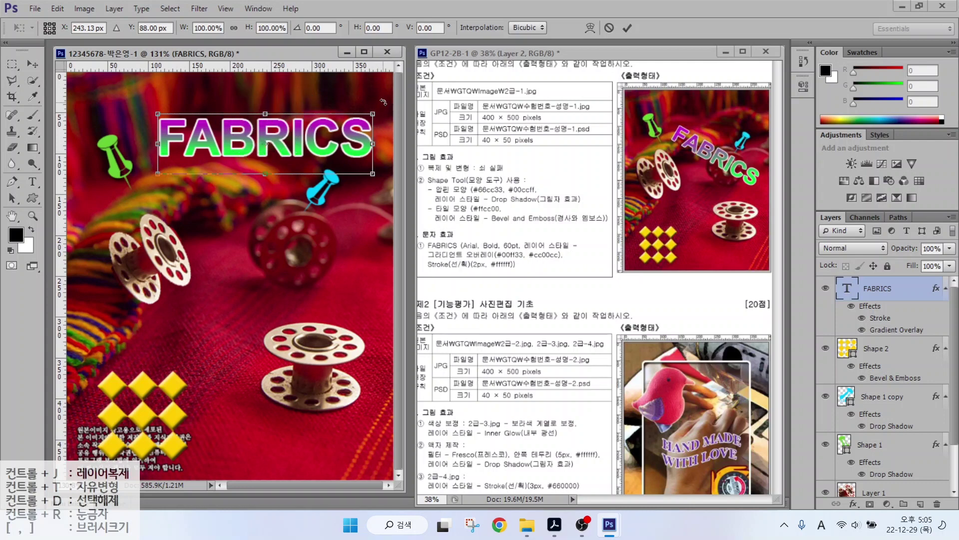
pyautogui.moveTo(382, 103); pyautogui.dragTo(388, 137)
pyautogui.moveTo(298, 146); pyautogui.dragTo(270, 216)
pyautogui.moveTo(359, 210)
pyautogui.mouseDown()
pyautogui.moveTo(359, 239)
pyautogui.moveTo(363, 227)
pyautogui.mouseUp()
pyautogui.moveTo(319, 260); pyautogui.dragTo(331, 266)
pyautogui.press('Return')
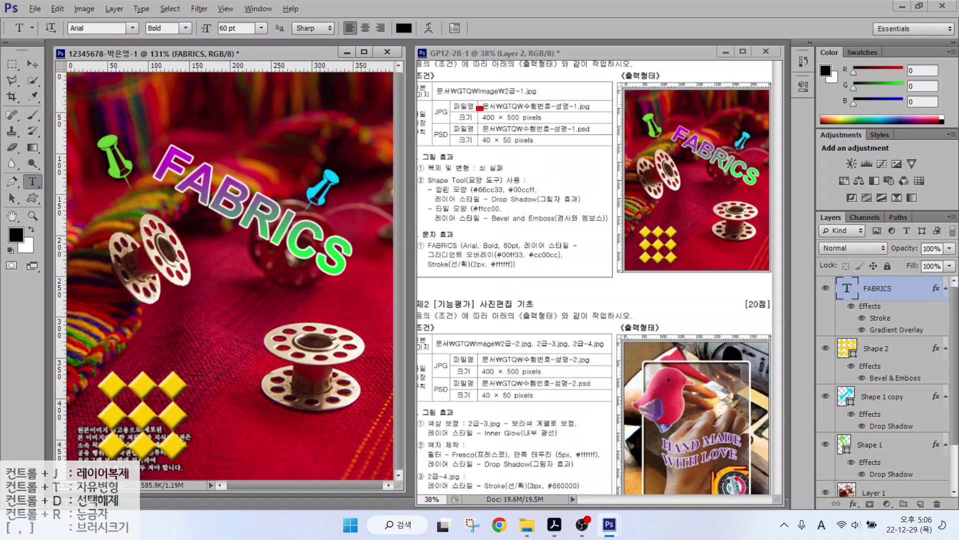
# Make a few drags on the canvas, then cancel them with Escape.
pyautogui.moveTo(478, 106); pyautogui.dragTo(558, 125)
pyautogui.moveTo(440, 106); pyautogui.dragTo(403, 59)
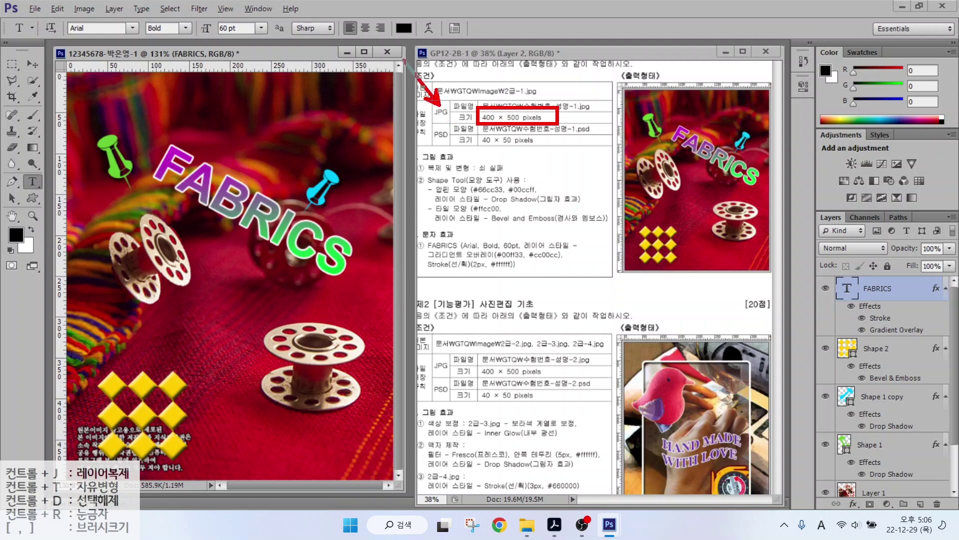
pyautogui.moveTo(481, 133); pyautogui.dragTo(544, 153)
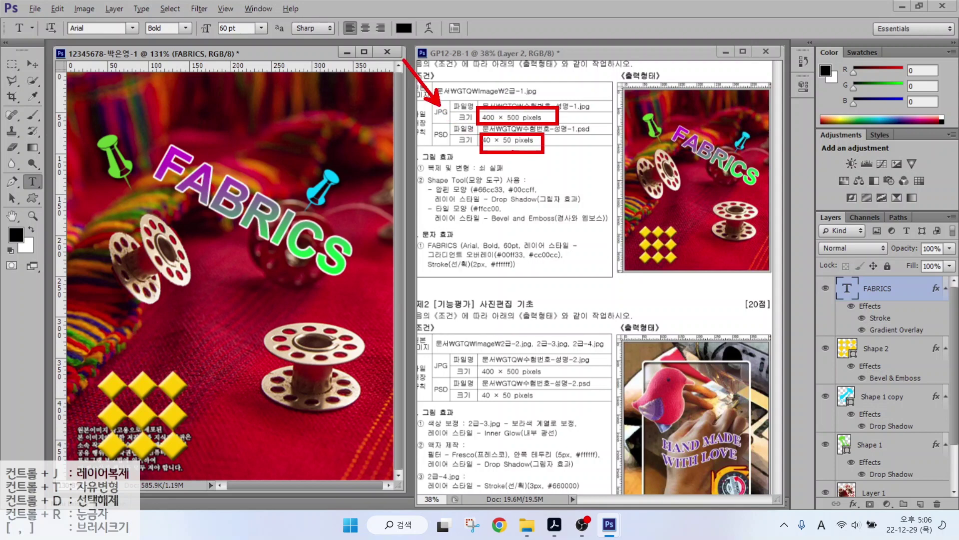
pyautogui.moveTo(447, 146); pyautogui.dragTo(408, 183)
pyautogui.press('Escape')
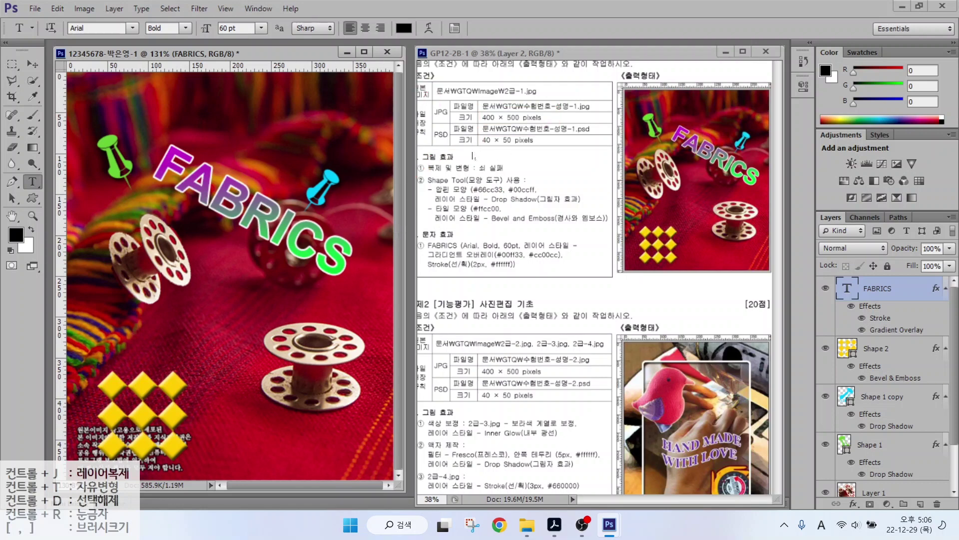
# Use Save As to store the composition as a JPEG file in the GTQ folder.
pyautogui.click(38, 9)
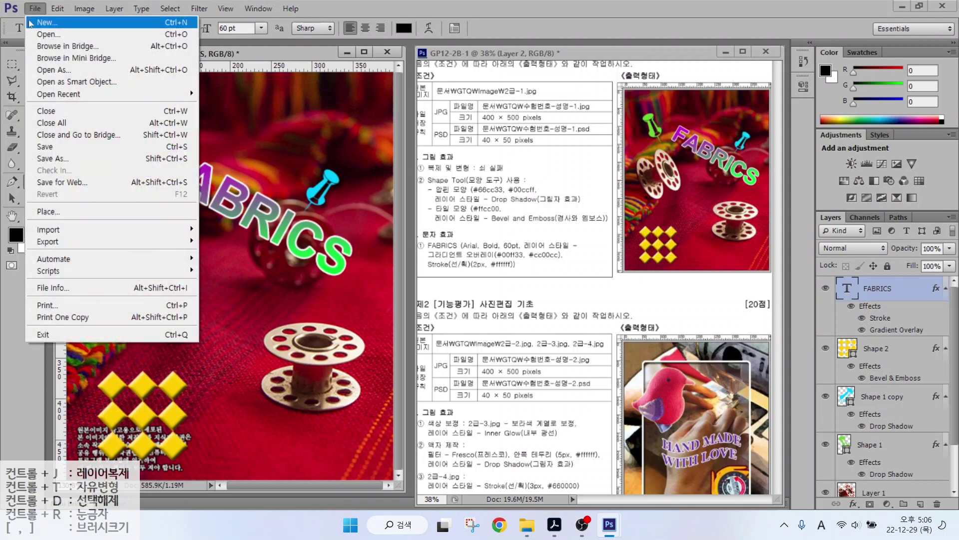
pyautogui.click(44, 146)
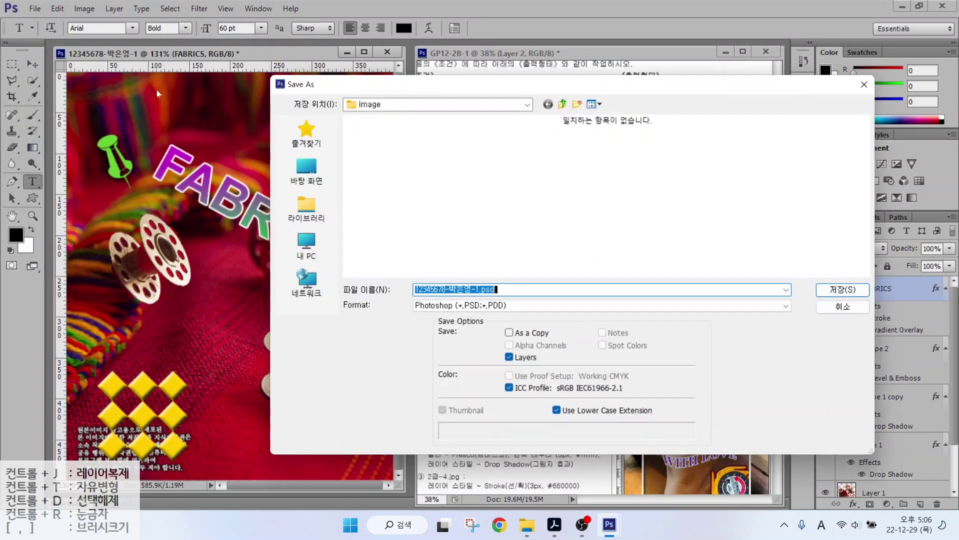
pyautogui.click(307, 207)
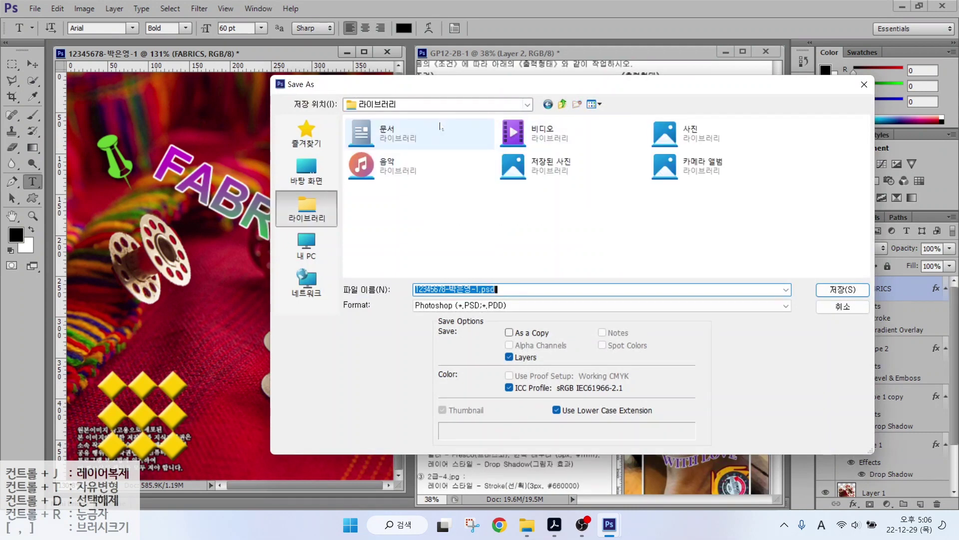
pyautogui.doubleClick(414, 161)
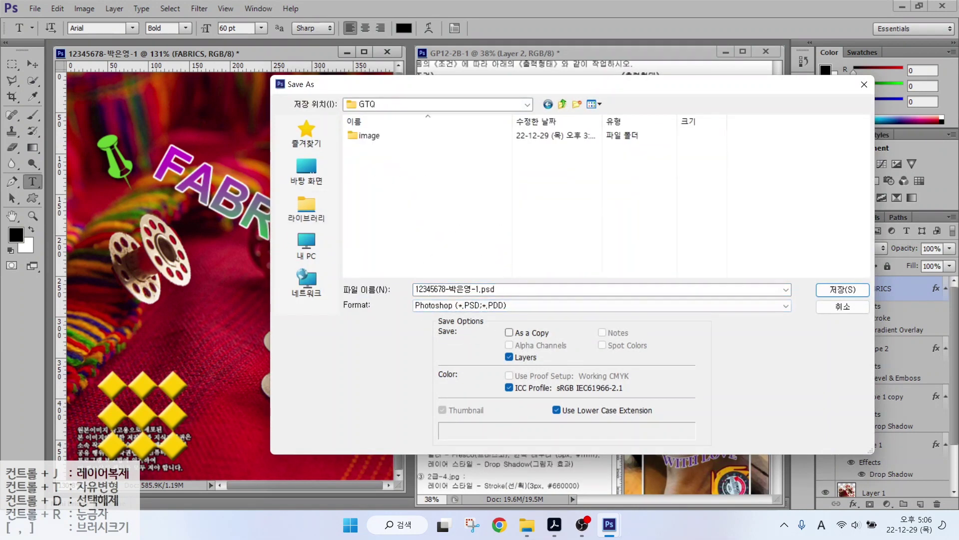
pyautogui.click(463, 289)
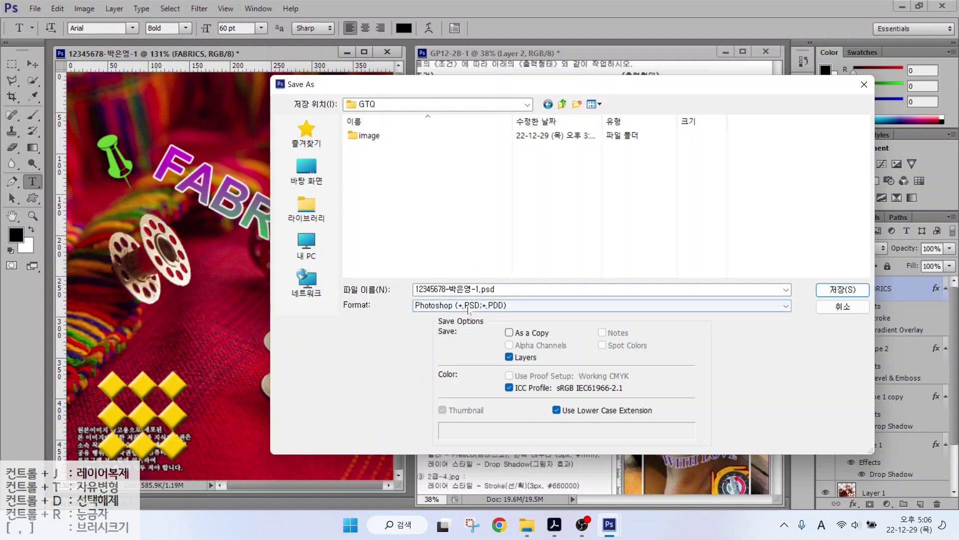
pyautogui.click(472, 305)
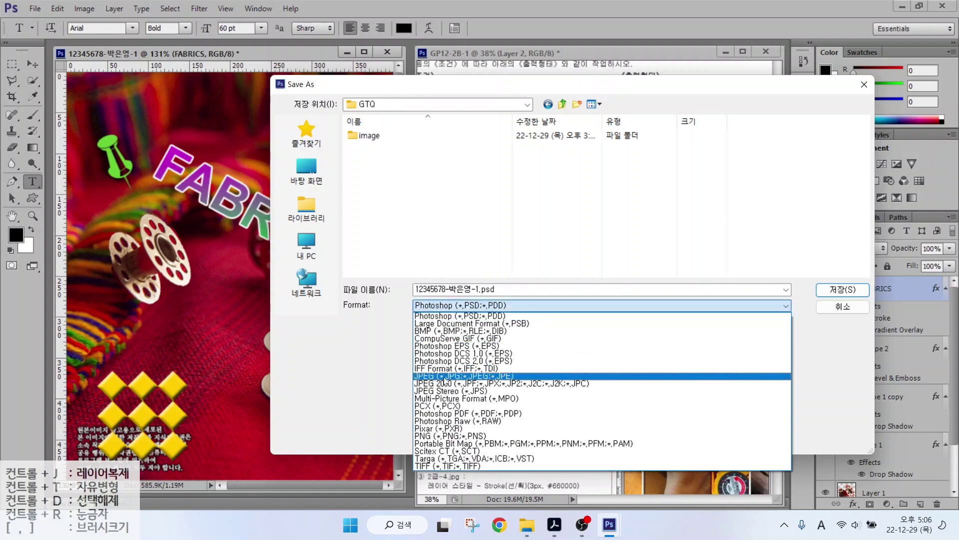
pyautogui.click(439, 376)
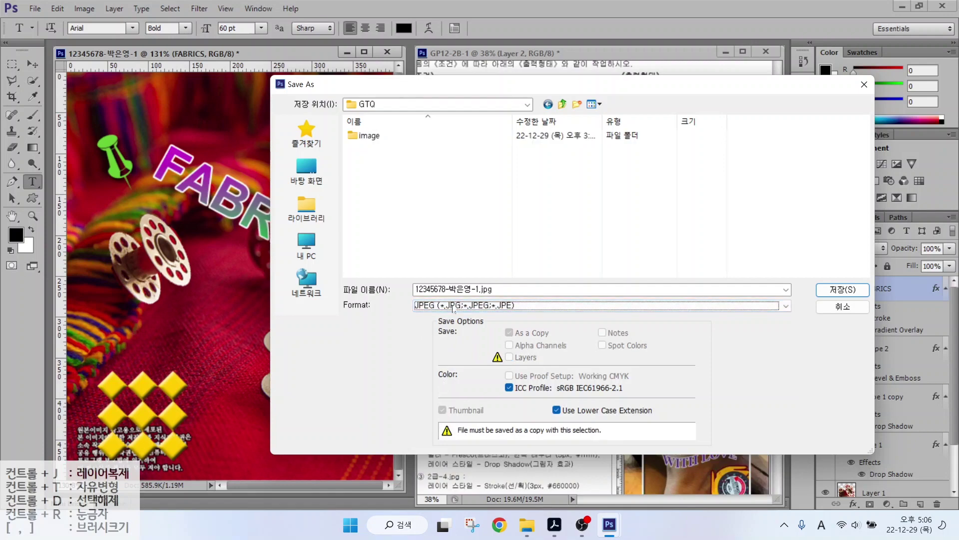
pyautogui.click(843, 290)
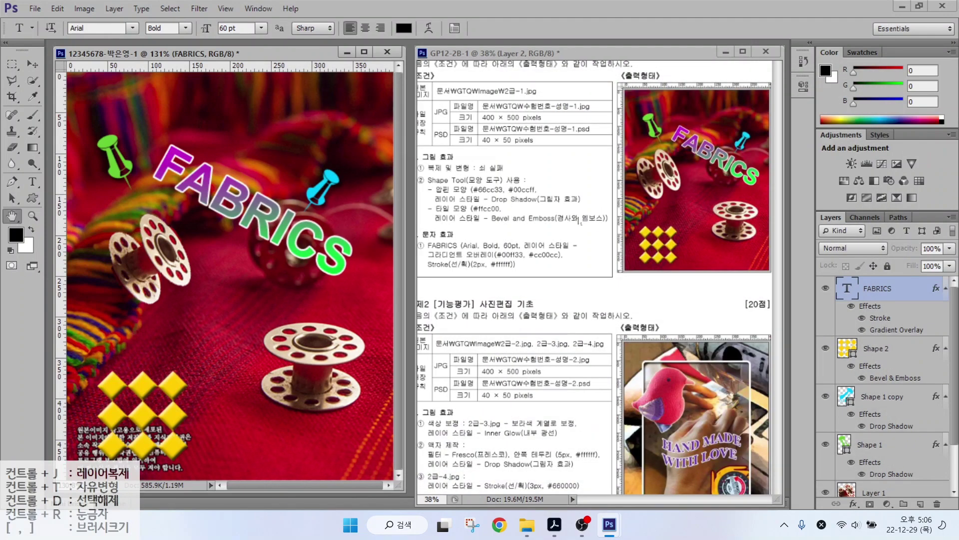
# Accept the JPEG options, then resize the image to 40 × 50 pixels.
pyautogui.click(472, 190)
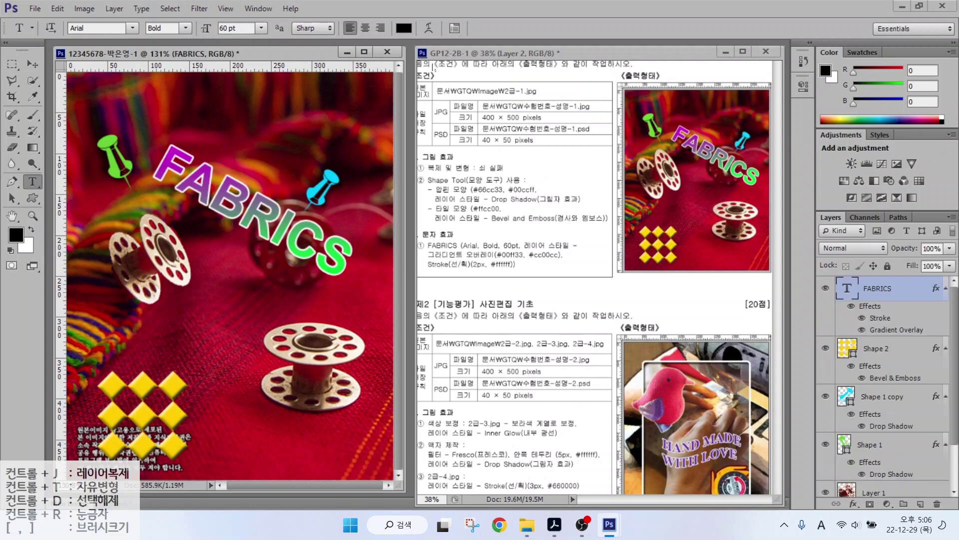
pyautogui.click(79, 9)
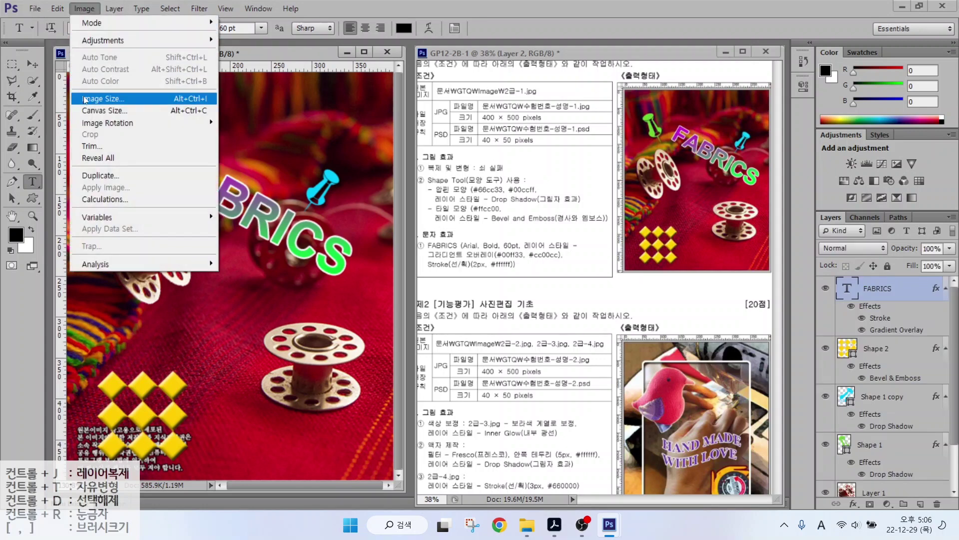
pyautogui.click(100, 99)
pyautogui.write('40')
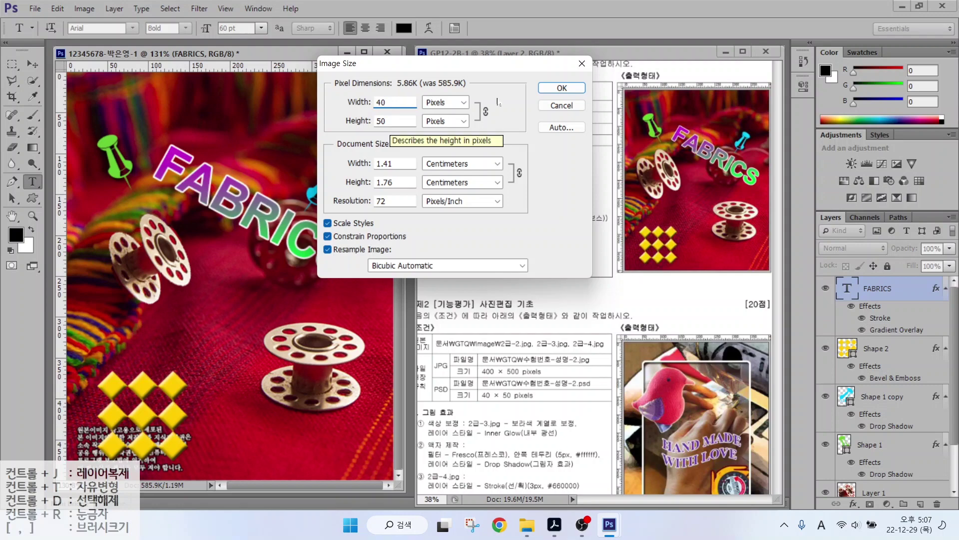
pyautogui.click(554, 92)
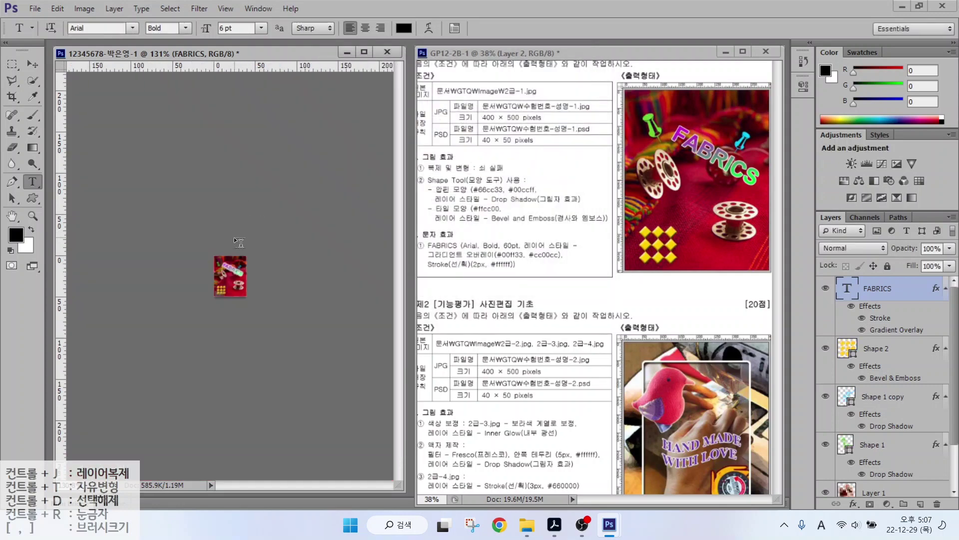
# Save the reduced image as a Photoshop PSD and close the document.
pyautogui.click(35, 10)
pyautogui.click(41, 146)
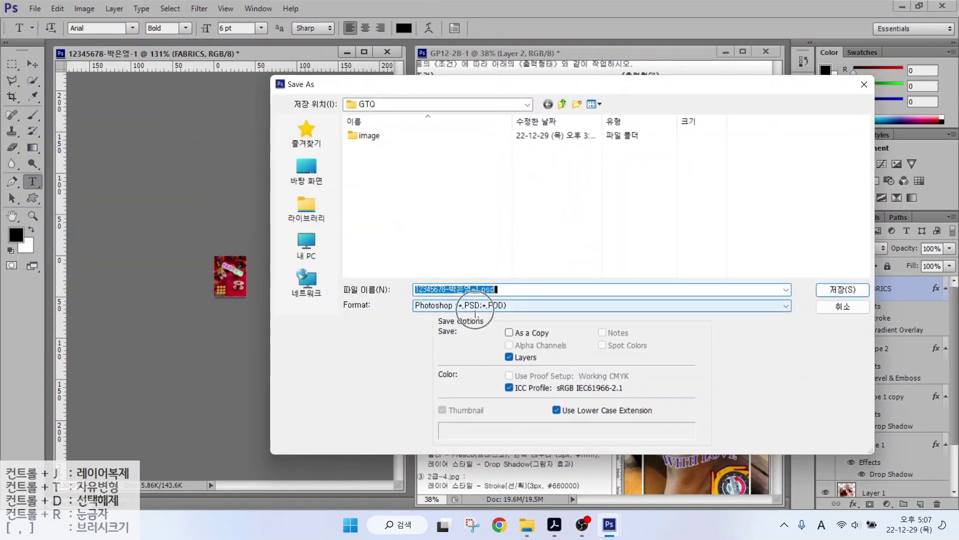
pyautogui.click(843, 290)
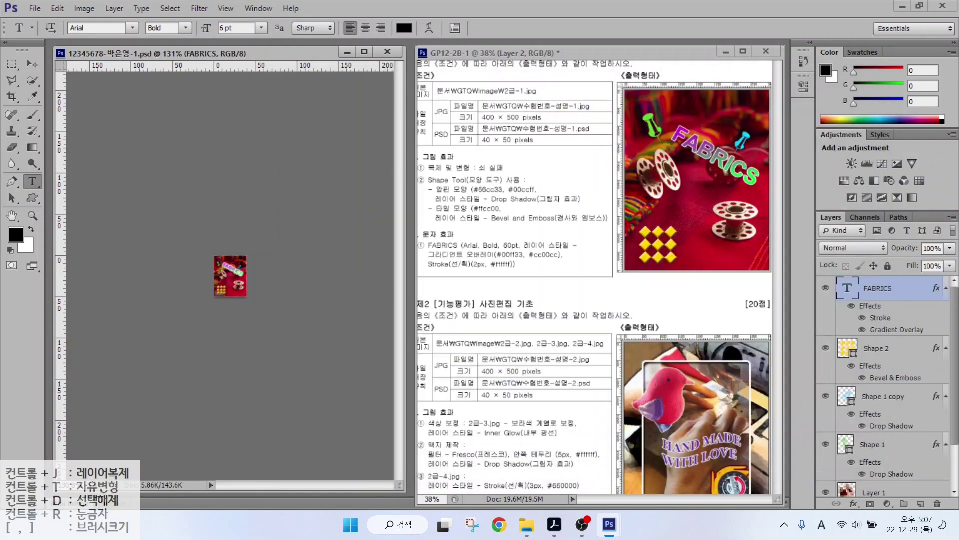
pyautogui.hotkey('ctrl', 'w')
# Make several drags on the workspace and cancel with Escape.
pyautogui.moveTo(465, 289); pyautogui.dragTo(609, 318)
pyautogui.moveTo(556, 291); pyautogui.dragTo(592, 252)
pyautogui.moveTo(535, 316); pyautogui.dragTo(580, 350)
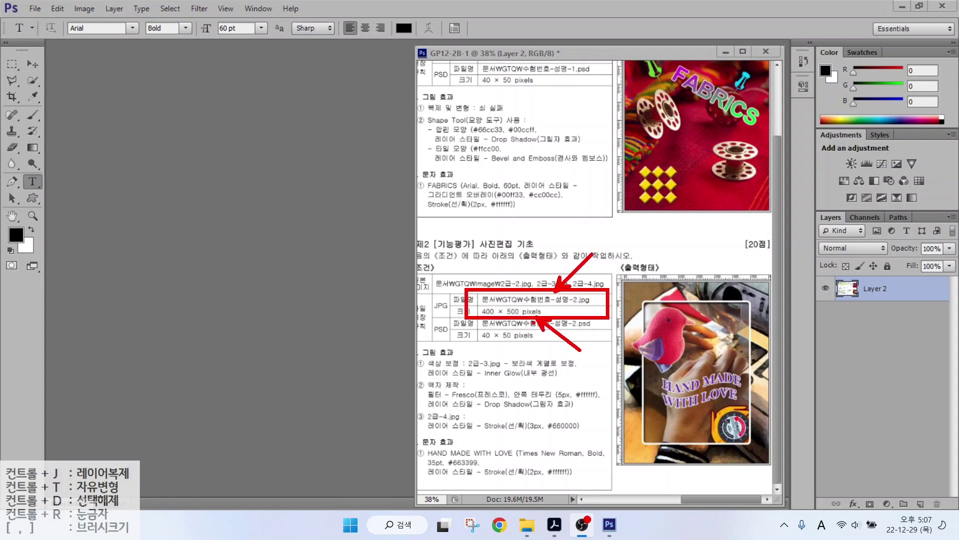
pyautogui.press('Escape')
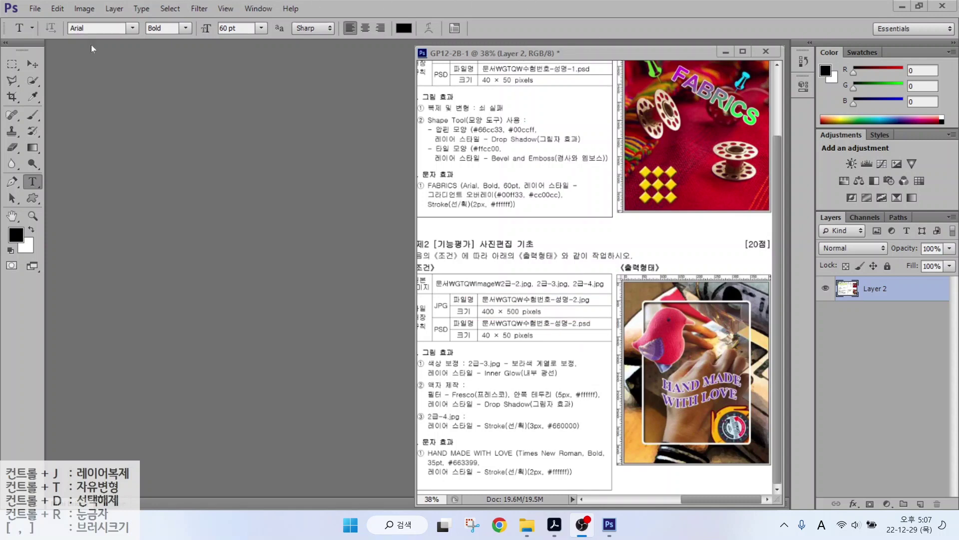
# Create a 400 × 500 px, 72 ppi white RGB document named with the examinee's ID and name.
pyautogui.click(35, 9)
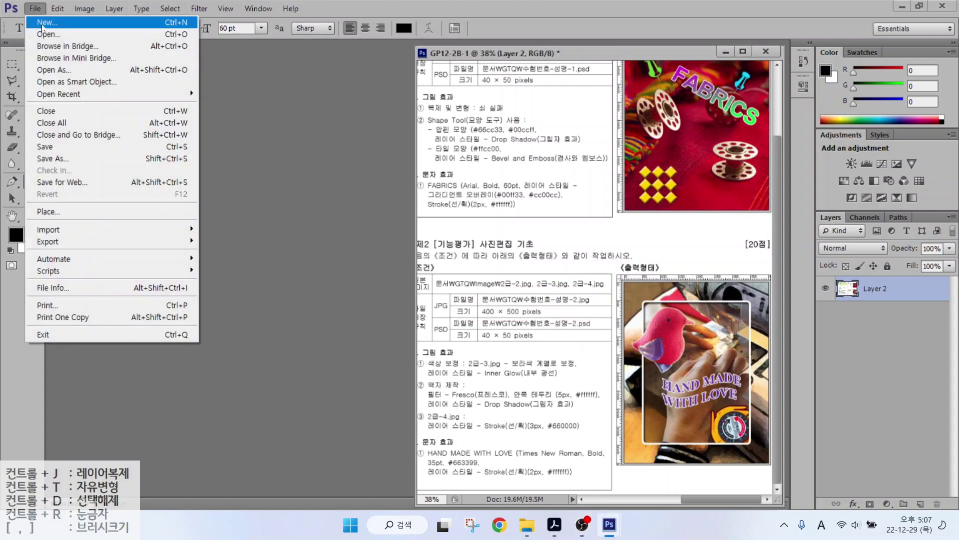
pyautogui.click(42, 23)
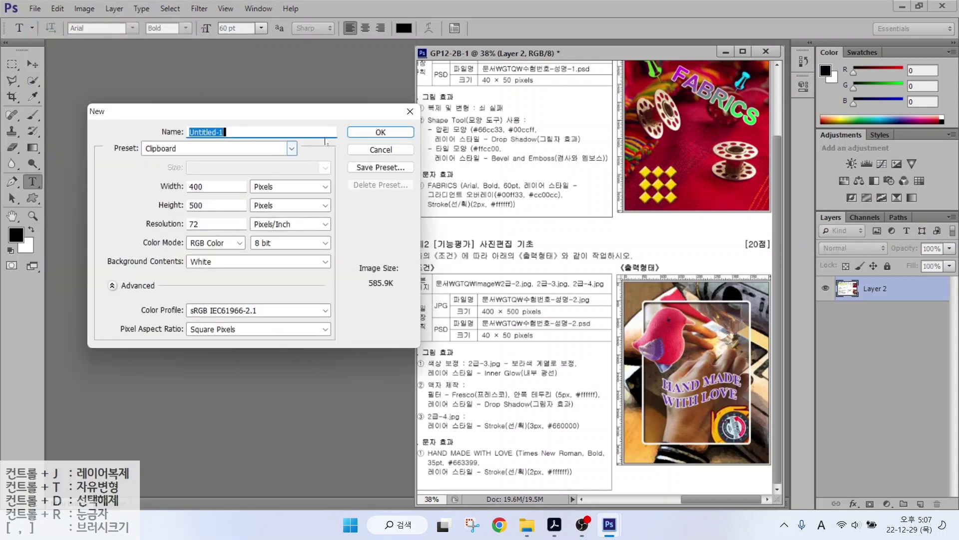
pyautogui.write('12345678-')
pyautogui.press('Hangul')
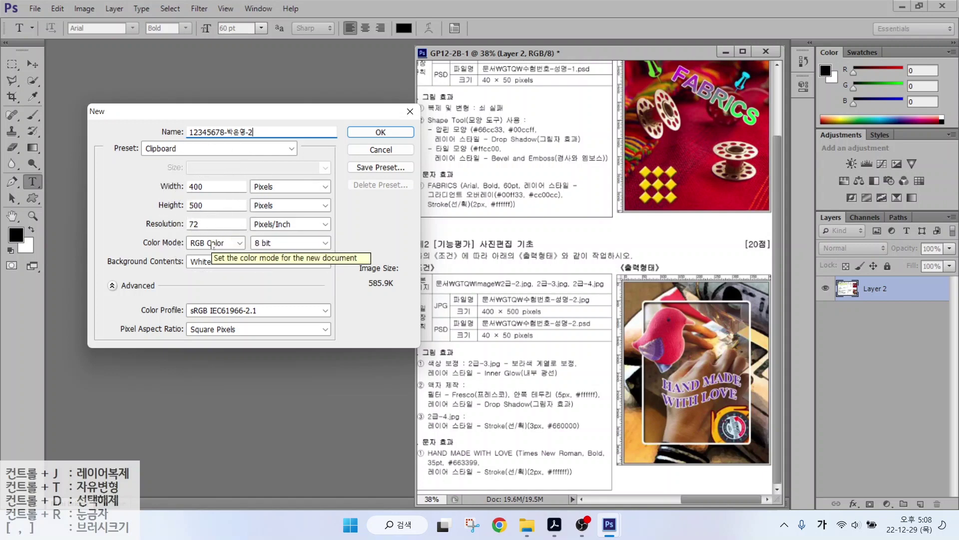
pyautogui.press('alt')
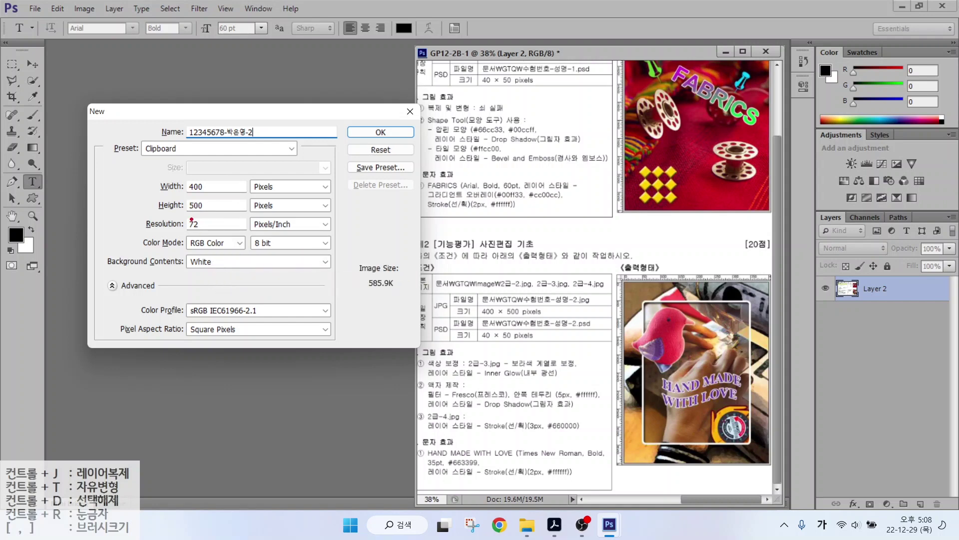
pyautogui.moveTo(173, 169); pyautogui.dragTo(237, 274)
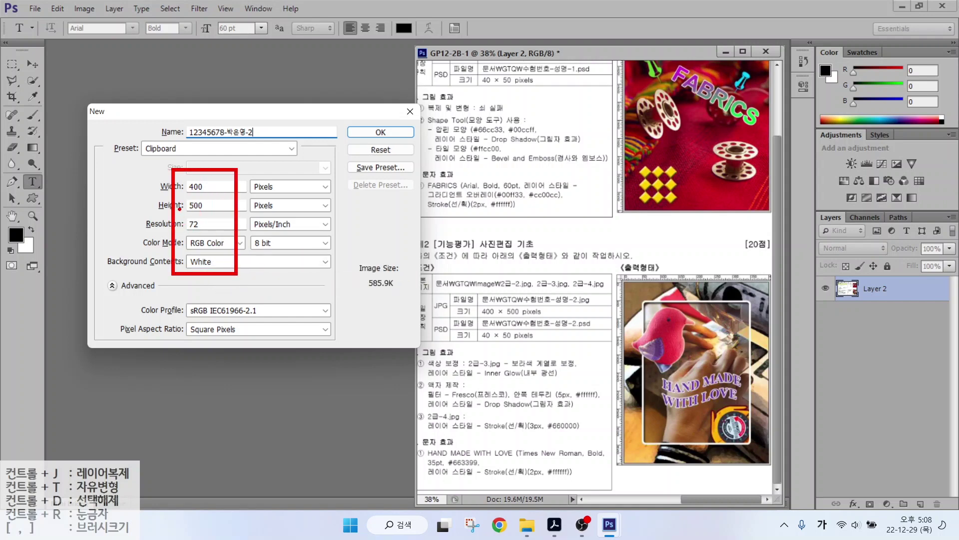
pyautogui.moveTo(179, 209); pyautogui.dragTo(142, 226)
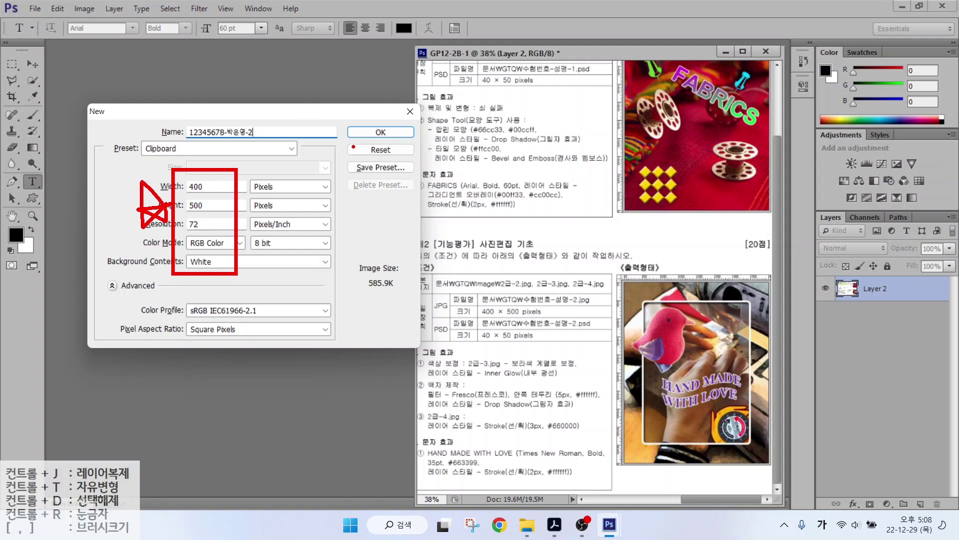
pyautogui.press('Return')
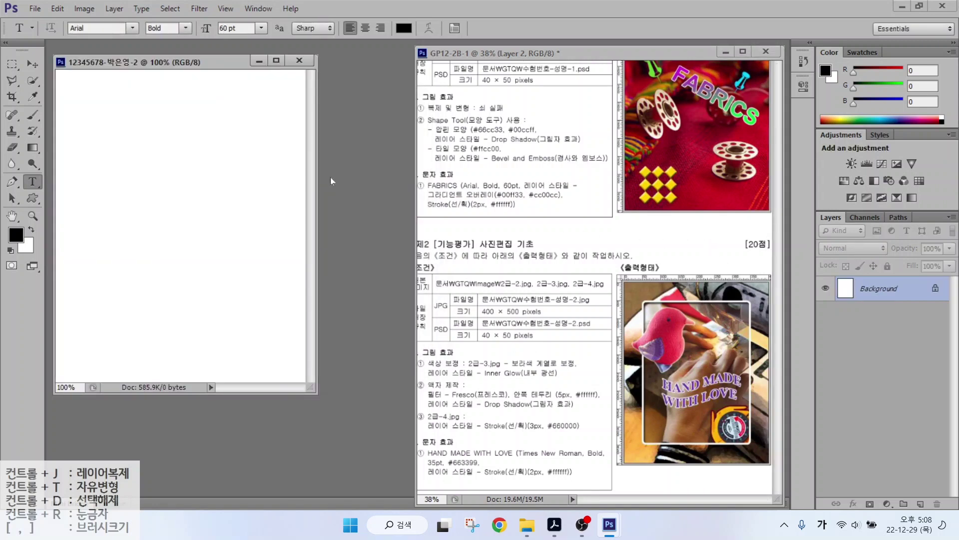
# Turn on rulers and fit the blank document to the screen.
pyautogui.click(210, 9)
pyautogui.moveTo(226, 9)
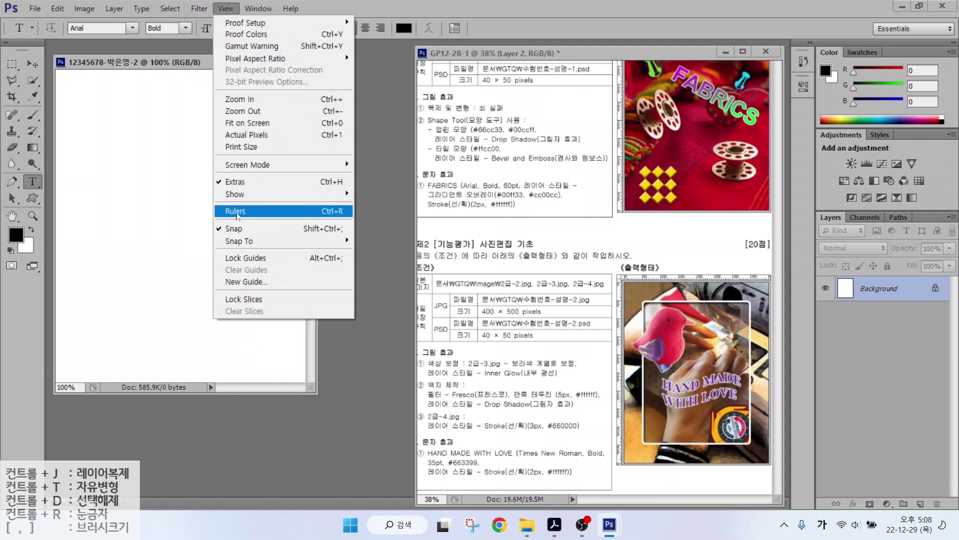
pyautogui.click(328, 212)
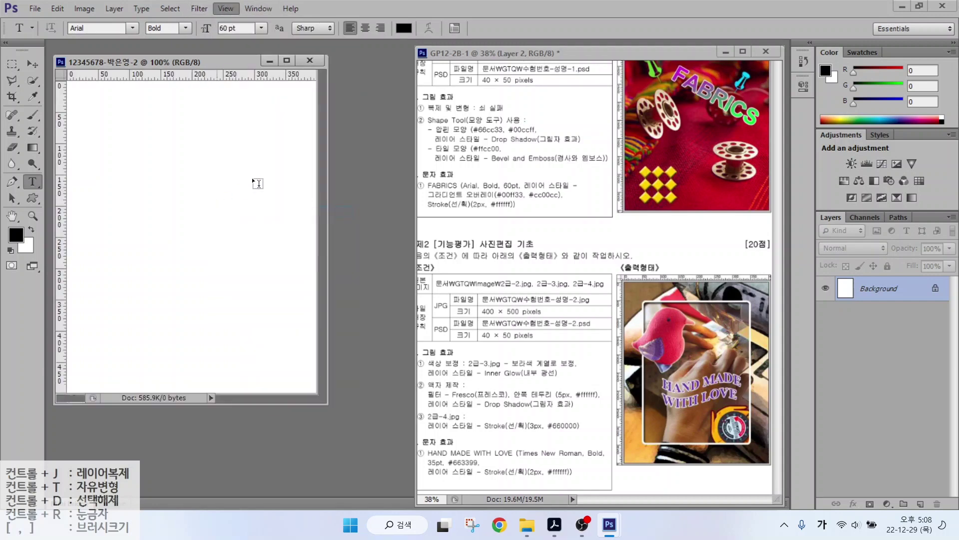
pyautogui.doubleClick(12, 217)
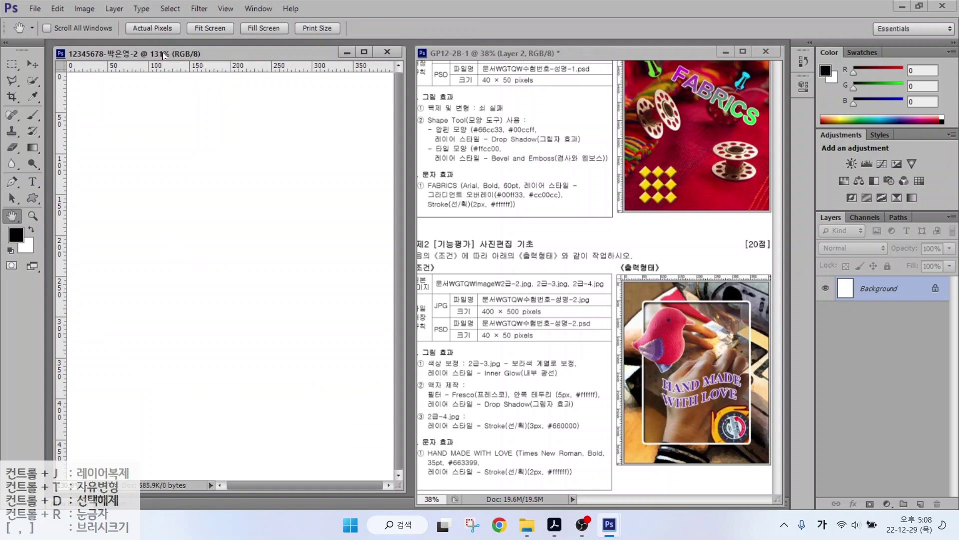
pyautogui.moveTo(164, 55); pyautogui.dragTo(161, 56)
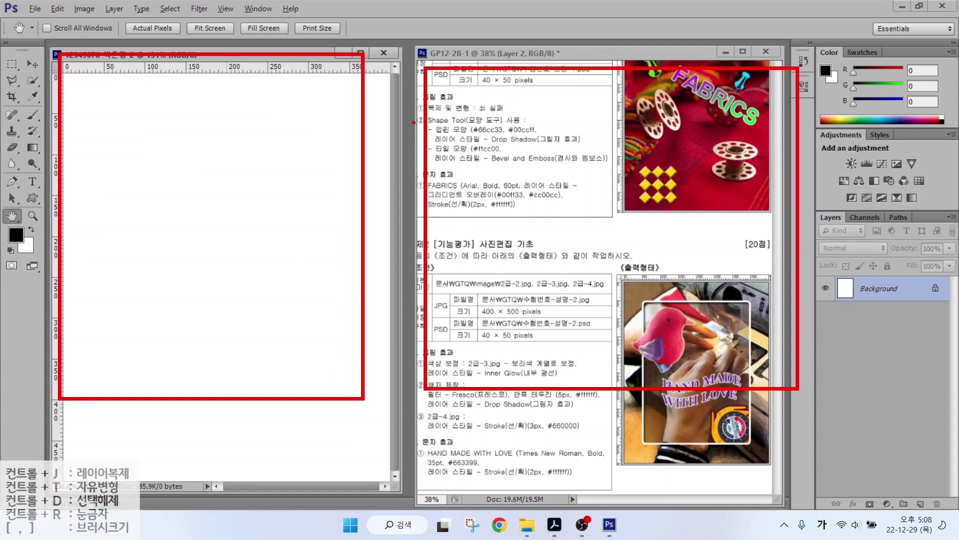
# Bring up the Open dialog and cancel it.
pyautogui.moveTo(413, 122)
pyautogui.mouseDown()
pyautogui.moveTo(402, 138)
pyautogui.moveTo(410, 225)
pyautogui.mouseUp()
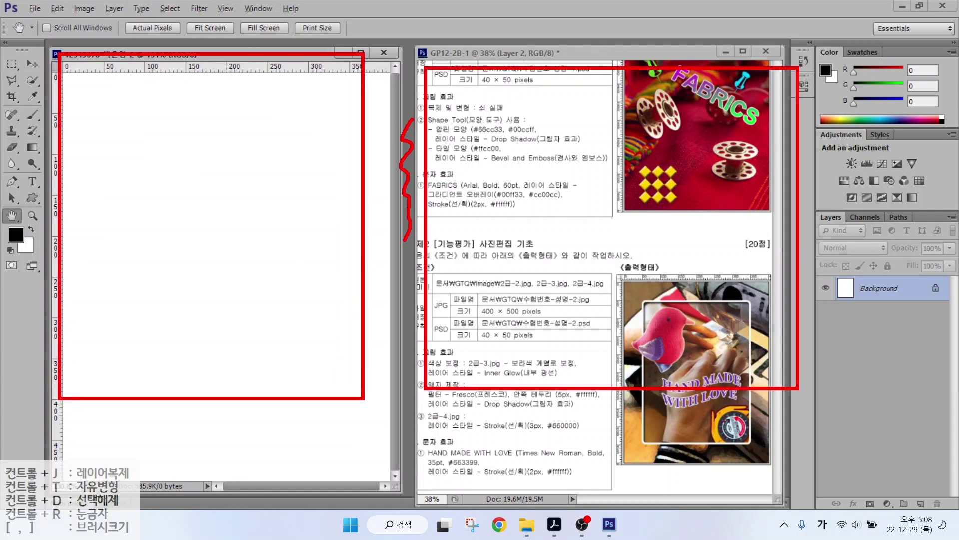
pyautogui.press('Escape')
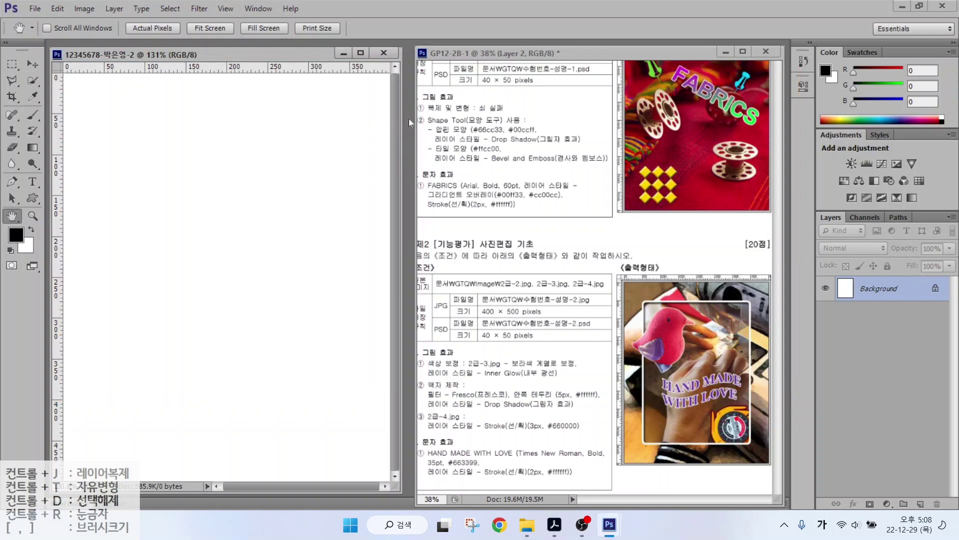
pyautogui.hotkey('ctrl', 'o')
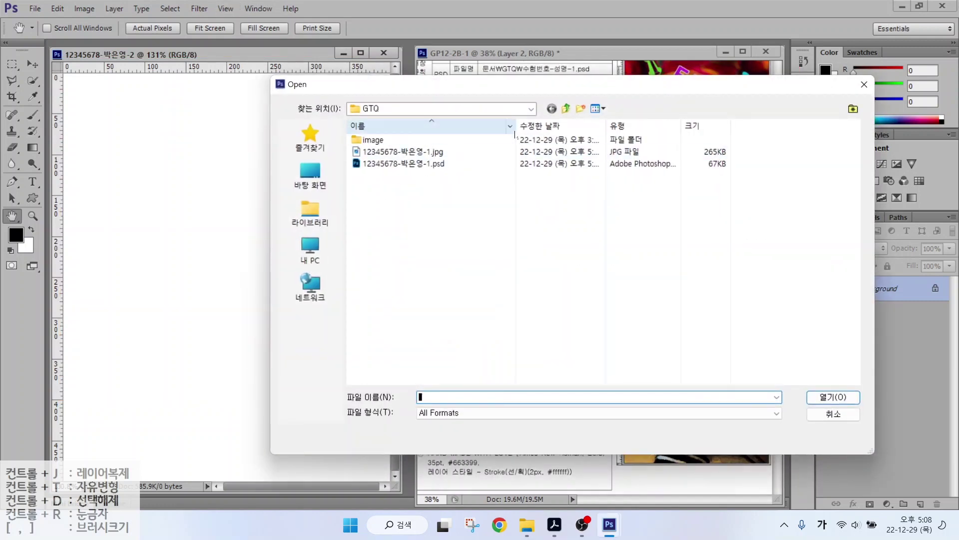
pyautogui.click(864, 84)
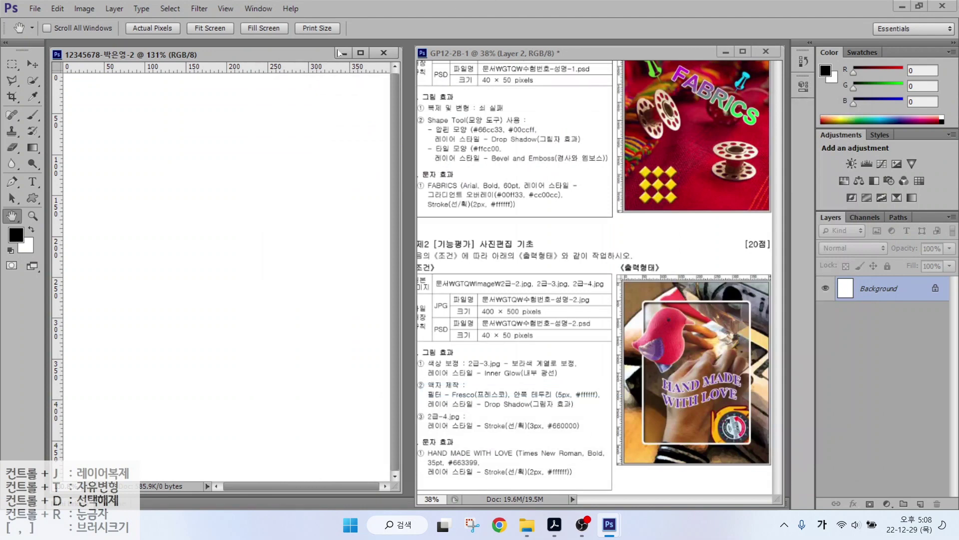
pyautogui.click(35, 9)
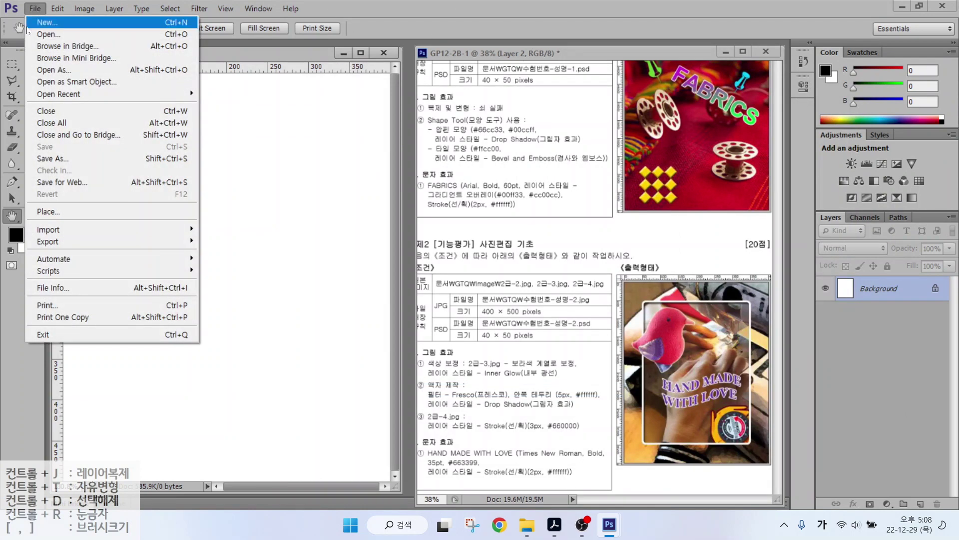
# Open 2급-2.jpg from the exam image folder.
pyautogui.click(40, 34)
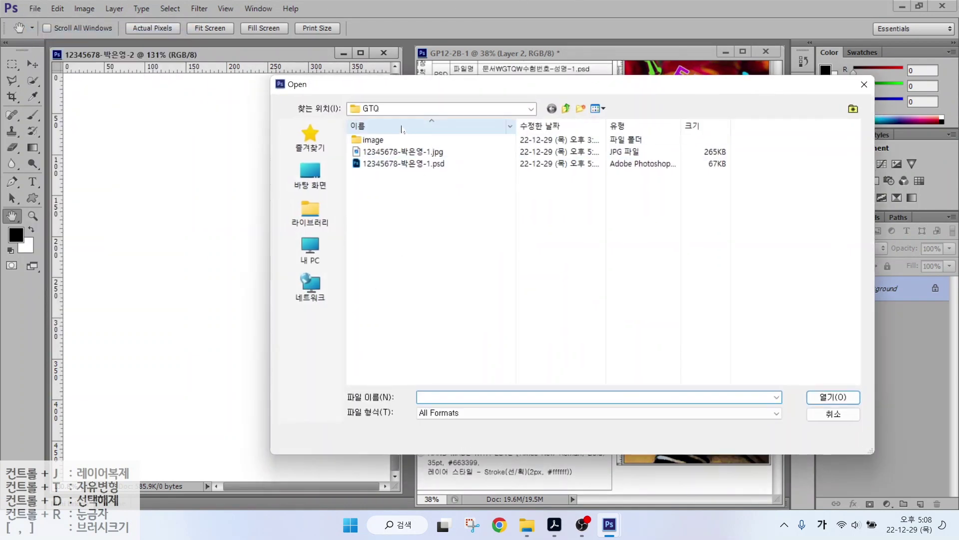
pyautogui.doubleClick(394, 140)
pyautogui.click(421, 164)
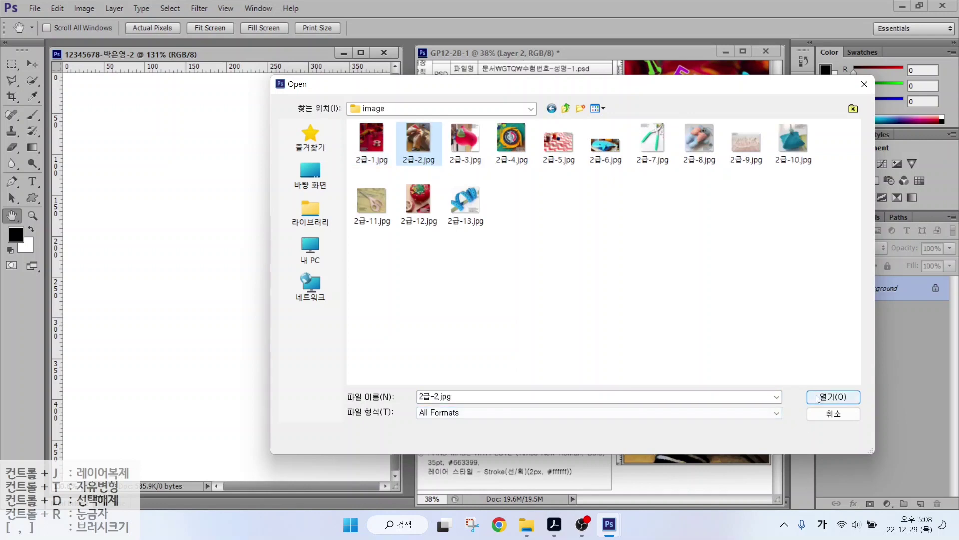
pyautogui.doubleClick(421, 163)
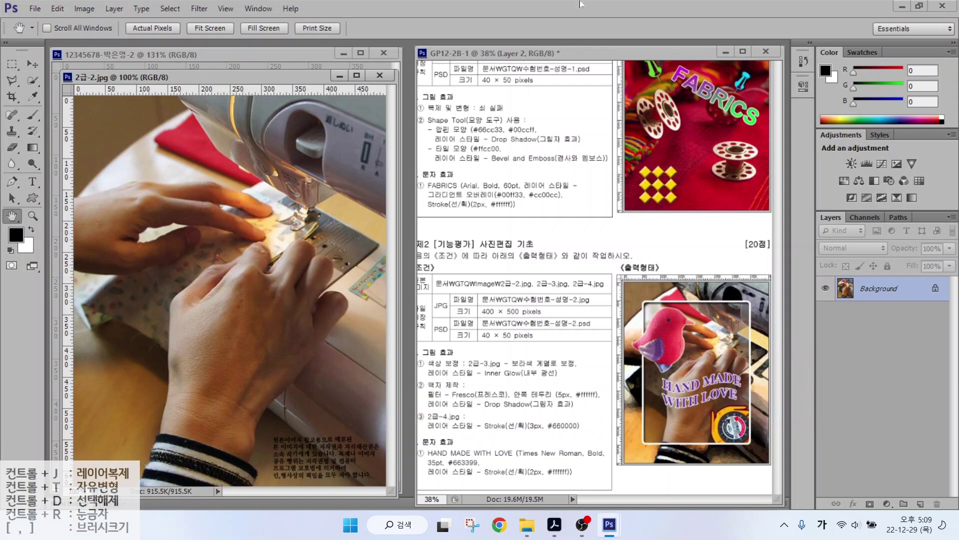
# Resize the sewing photo to 400 × 500 pixels.
pyautogui.moveTo(269, 81); pyautogui.dragTo(410, 98)
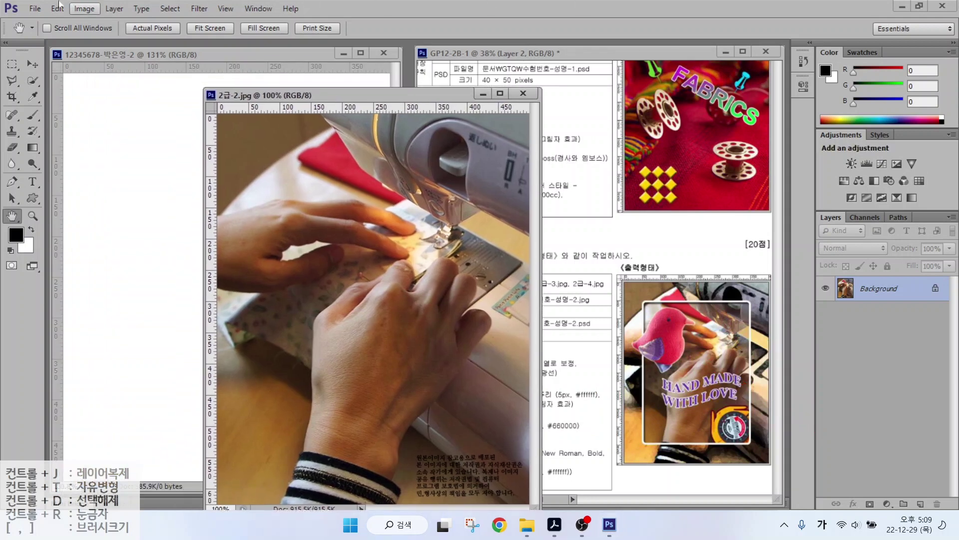
pyautogui.click(85, 8)
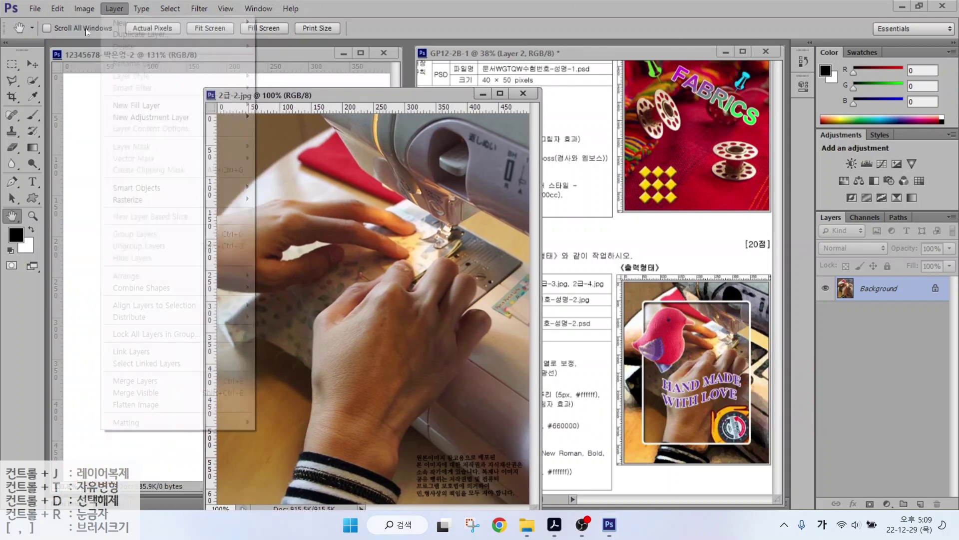
pyautogui.click(93, 102)
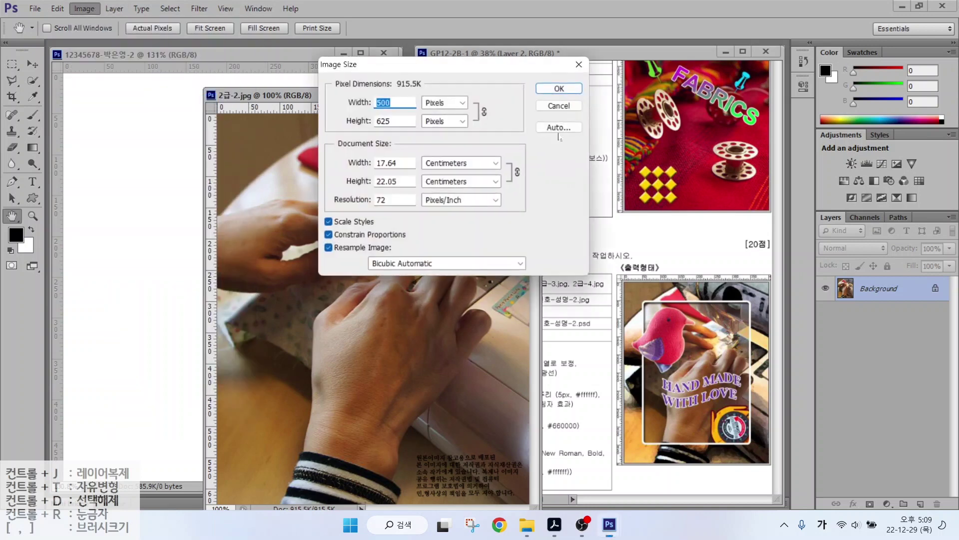
pyautogui.write('400')
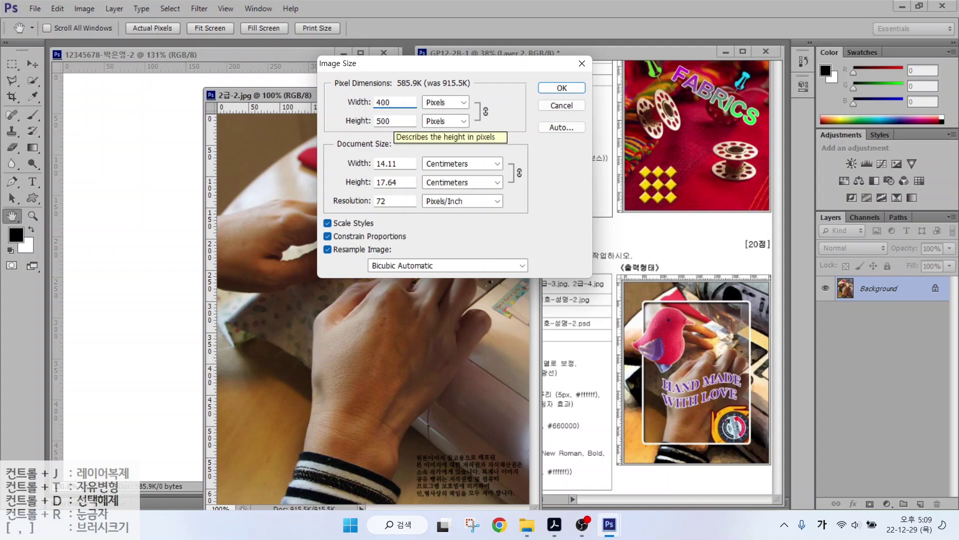
pyautogui.click(558, 88)
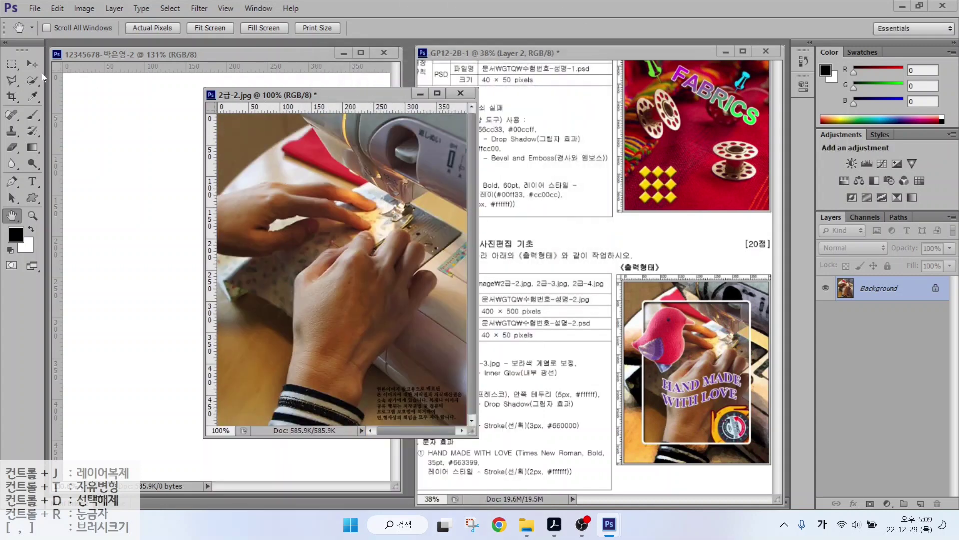
# Drag the photo into the working document as a layer and close the original unsaved.
pyautogui.click(32, 64)
pyautogui.moveTo(240, 145); pyautogui.dragTo(266, 221)
pyautogui.click(445, 110)
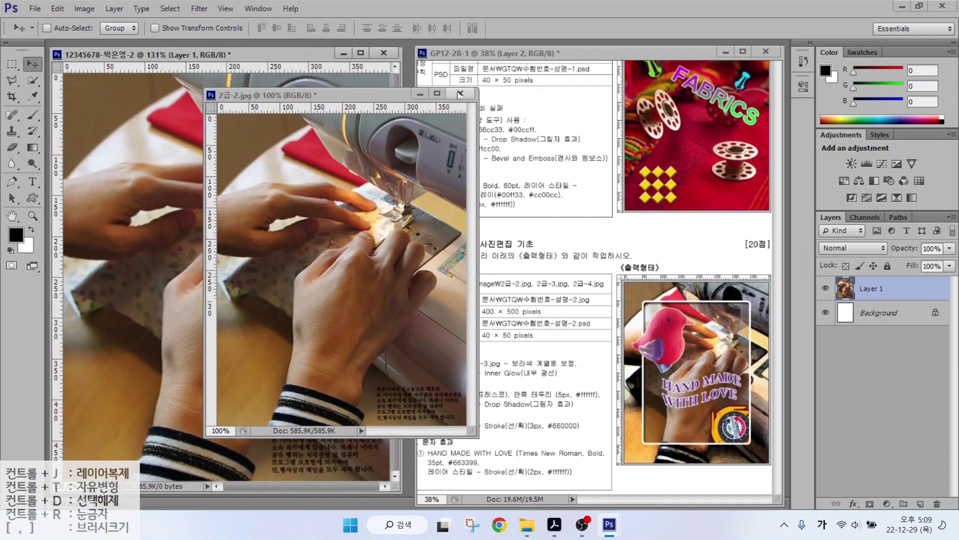
pyautogui.click(460, 94)
pyautogui.click(481, 201)
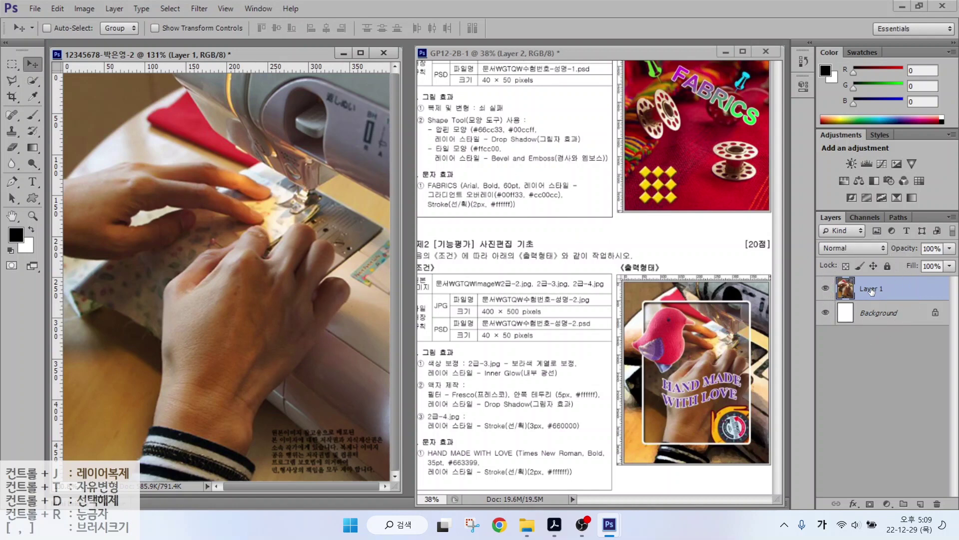
# Rename Layer 1 to 2-2.
pyautogui.doubleClick(871, 289)
pyautogui.write('2-2')
pyautogui.press('Return')
# Duplicate the 2-2 layer and name the copy 액자.
pyautogui.hotkey('ctrl', 'j')
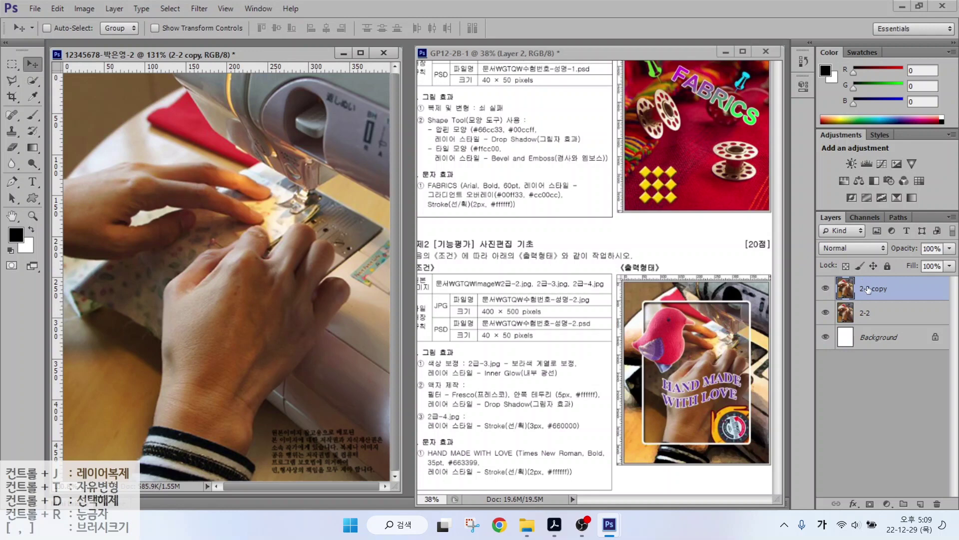
pyautogui.click(870, 291)
pyautogui.doubleClick(869, 290)
pyautogui.write('액자')
pyautogui.press('Return')
pyautogui.moveTo(442, 389); pyautogui.dragTo(479, 344)
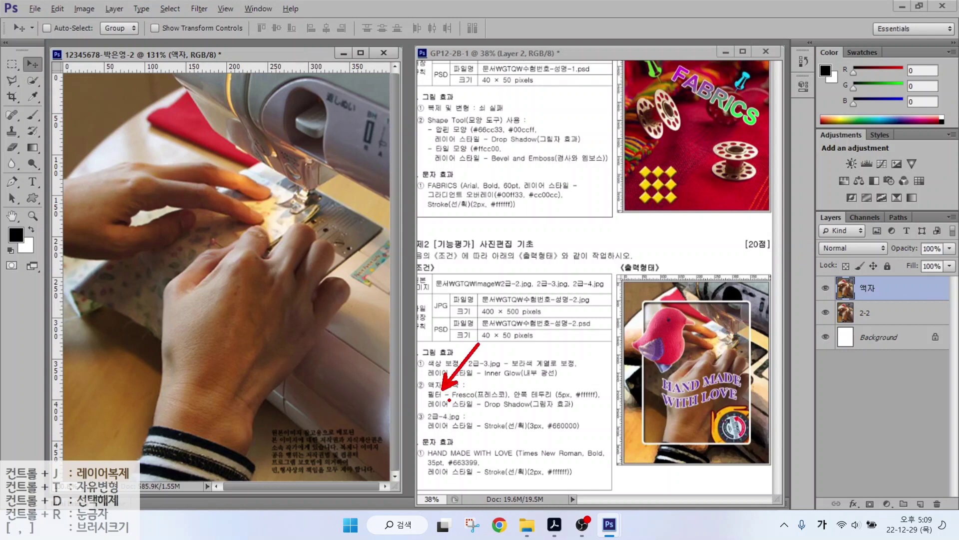
pyautogui.moveTo(449, 399); pyautogui.dragTo(526, 400)
# Apply the Artistic > Fresco filter from the Filter Gallery to the 액자 layer.
pyautogui.click(199, 9)
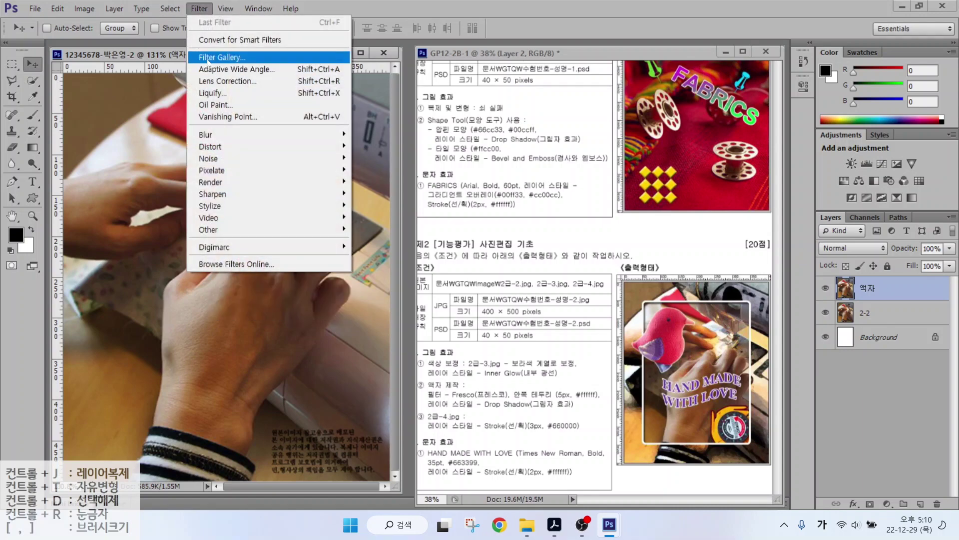
pyautogui.click(208, 60)
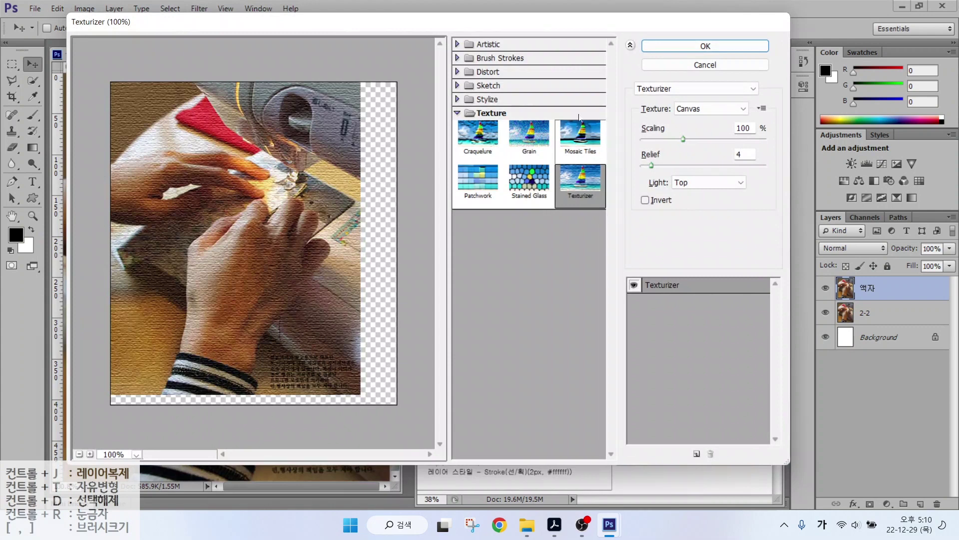
pyautogui.click(457, 45)
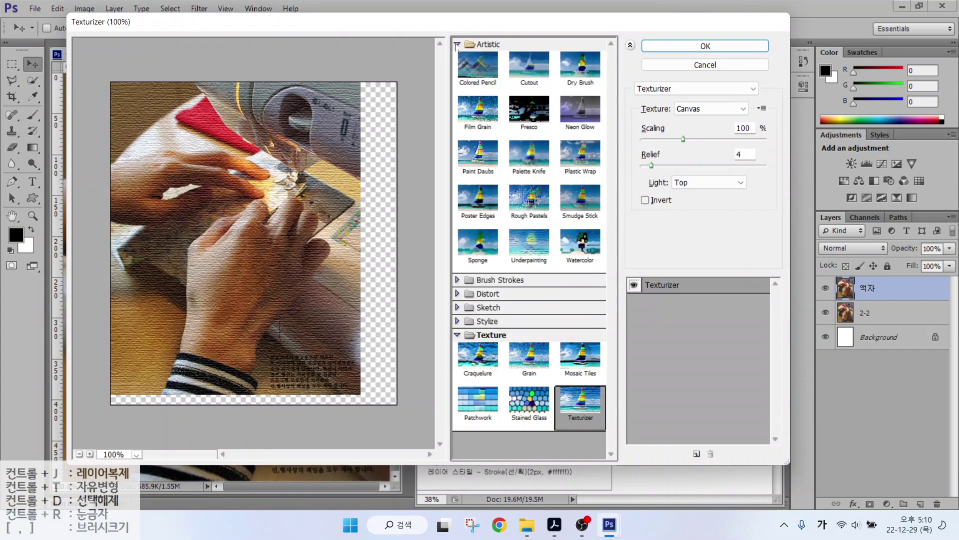
pyautogui.click(458, 45)
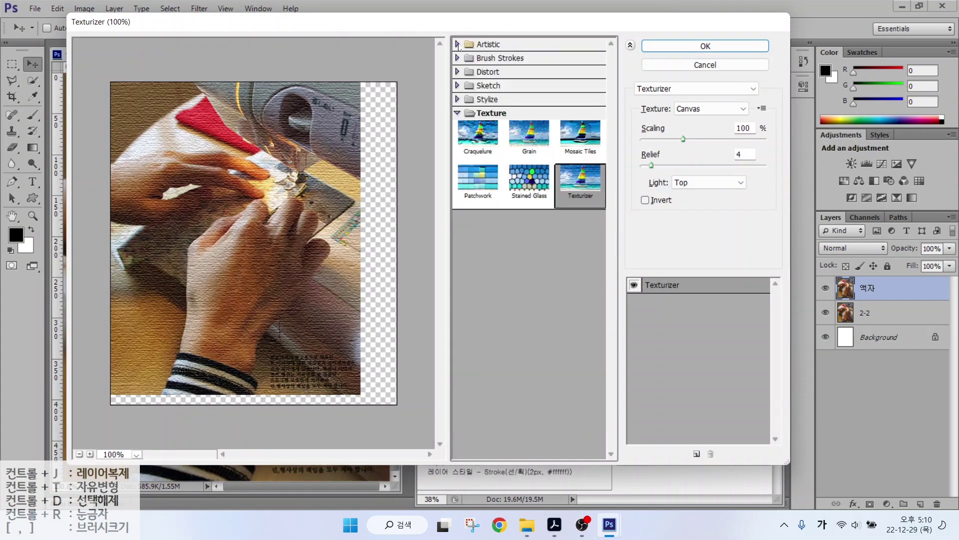
pyautogui.click(457, 44)
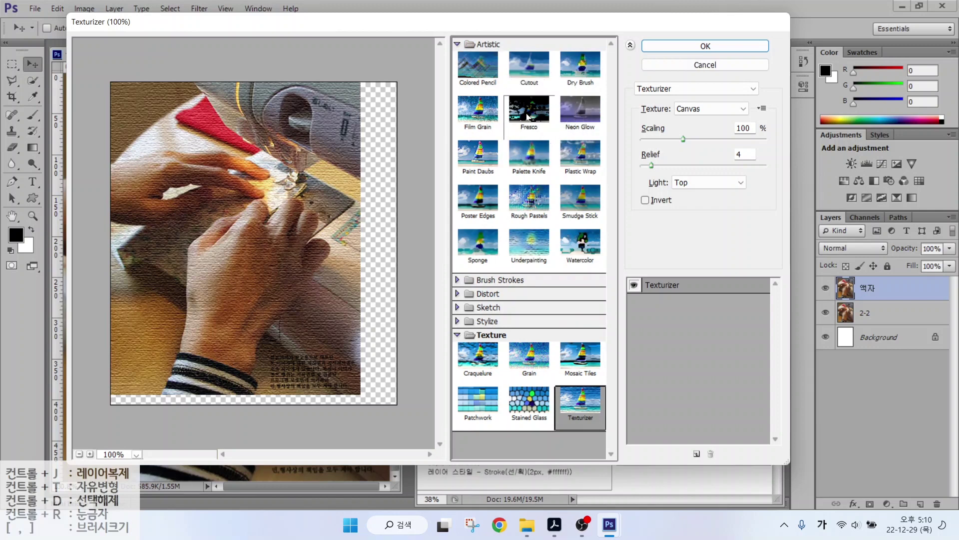
pyautogui.click(529, 117)
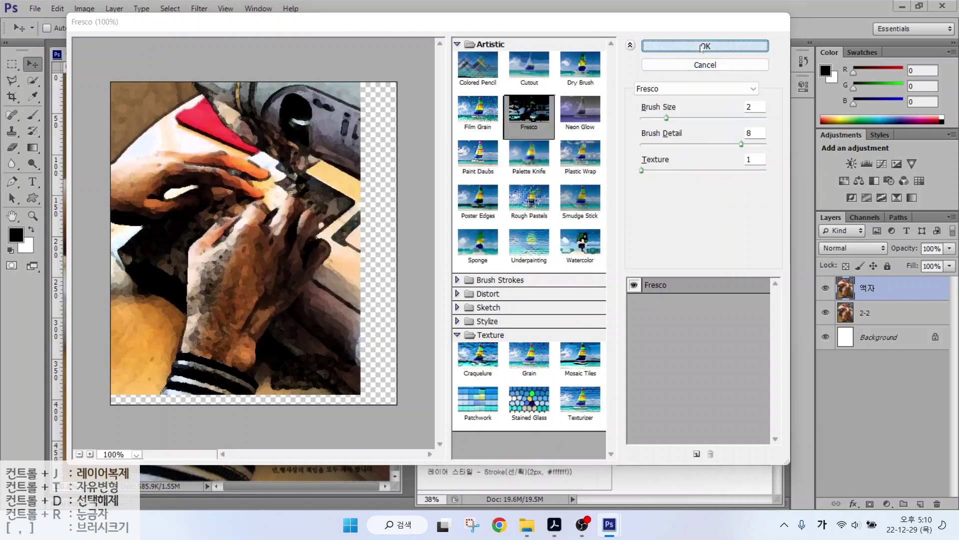
pyautogui.click(702, 46)
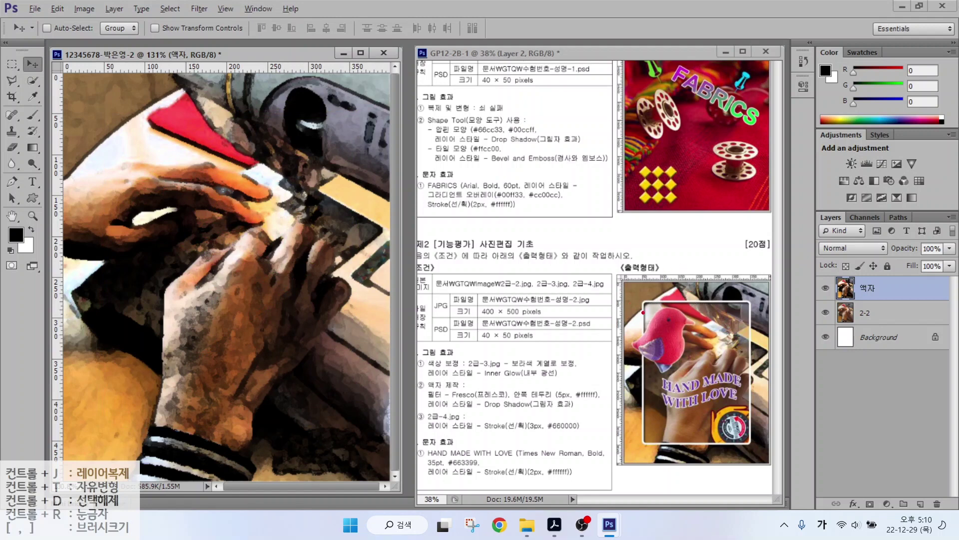
pyautogui.moveTo(646, 320); pyautogui.dragTo(646, 234)
pyautogui.moveTo(642, 267)
pyautogui.mouseDown()
pyautogui.moveTo(637, 256)
pyautogui.moveTo(643, 265)
pyautogui.mouseUp()
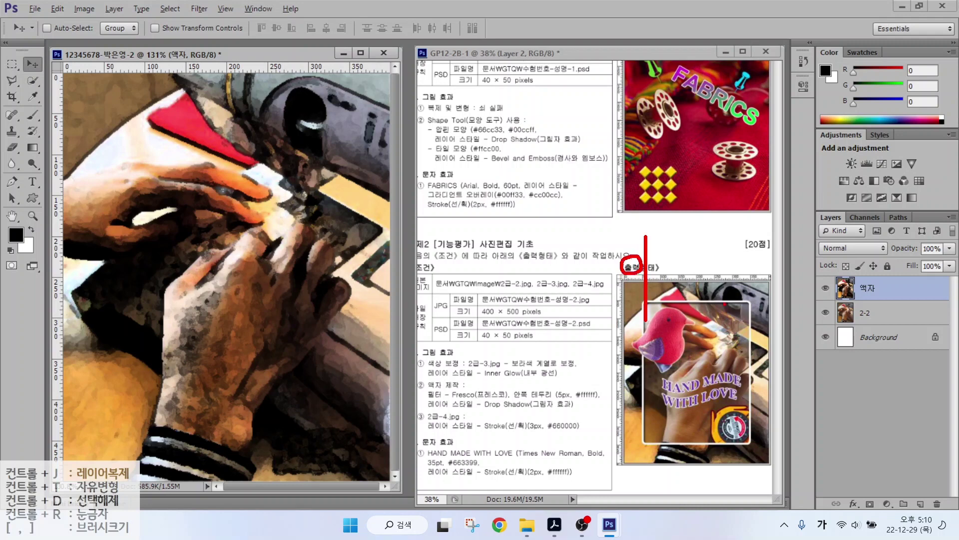
pyautogui.moveTo(750, 314)
pyautogui.mouseDown()
pyautogui.moveTo(750, 246)
pyautogui.moveTo(761, 272)
pyautogui.mouseUp()
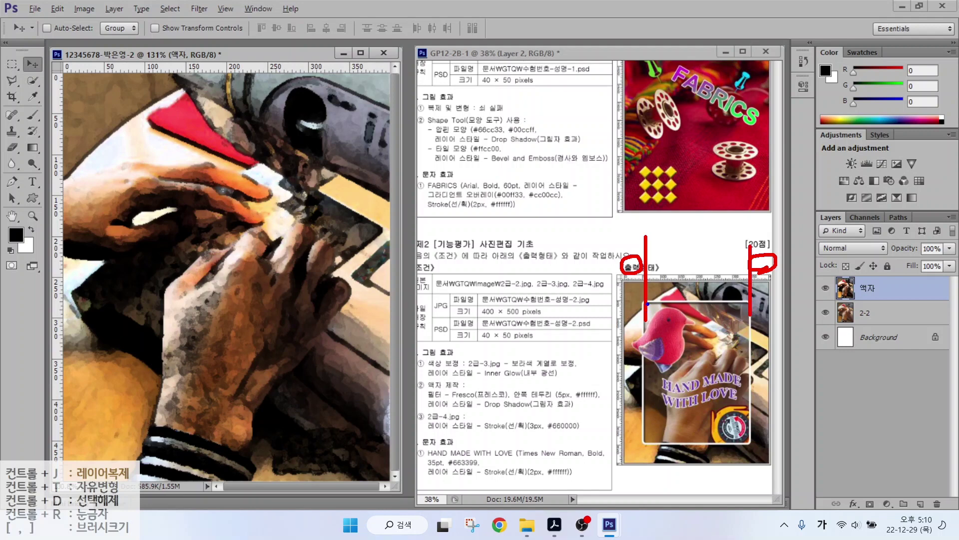
pyautogui.moveTo(648, 303); pyautogui.dragTo(556, 304)
pyautogui.moveTo(621, 298)
pyautogui.mouseDown()
pyautogui.moveTo(607, 283)
pyautogui.moveTo(623, 296)
pyautogui.mouseUp()
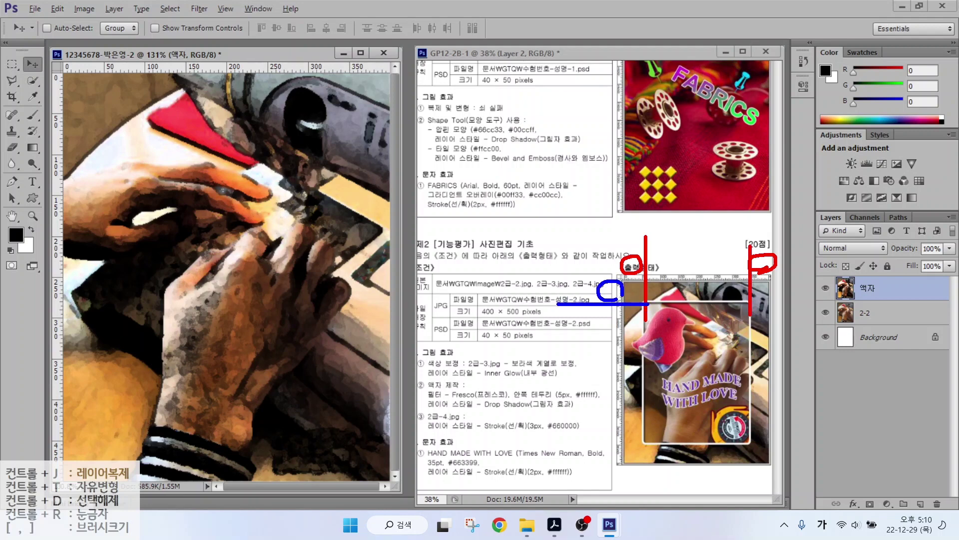
pyautogui.moveTo(652, 444)
pyautogui.mouseDown()
pyautogui.moveTo(591, 444)
pyautogui.moveTo(619, 450)
pyautogui.mouseUp()
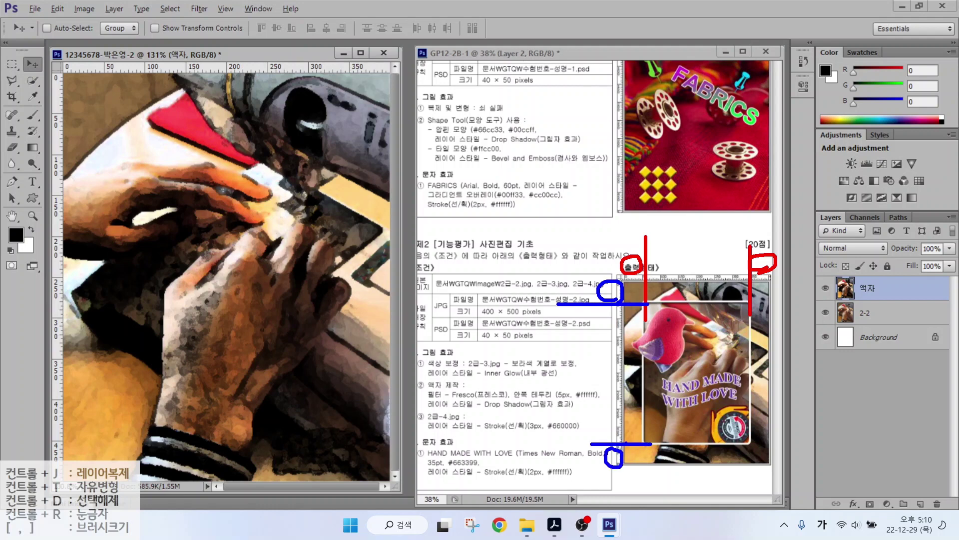
pyautogui.press('Escape')
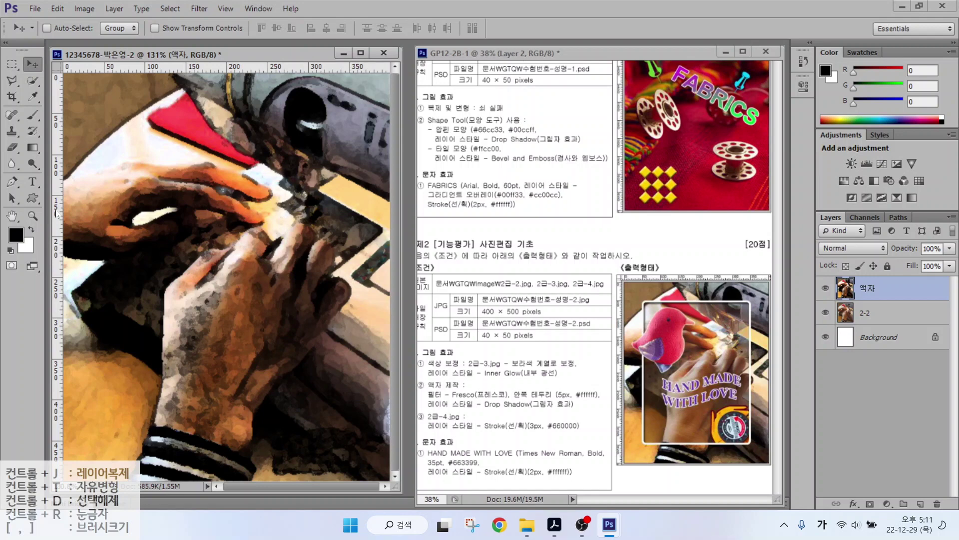
# Add vertical guides at 46.6 px and 351.9 px plus horizontal guides for the top and bottom.
pyautogui.moveTo(59, 215); pyautogui.dragTo(105, 219)
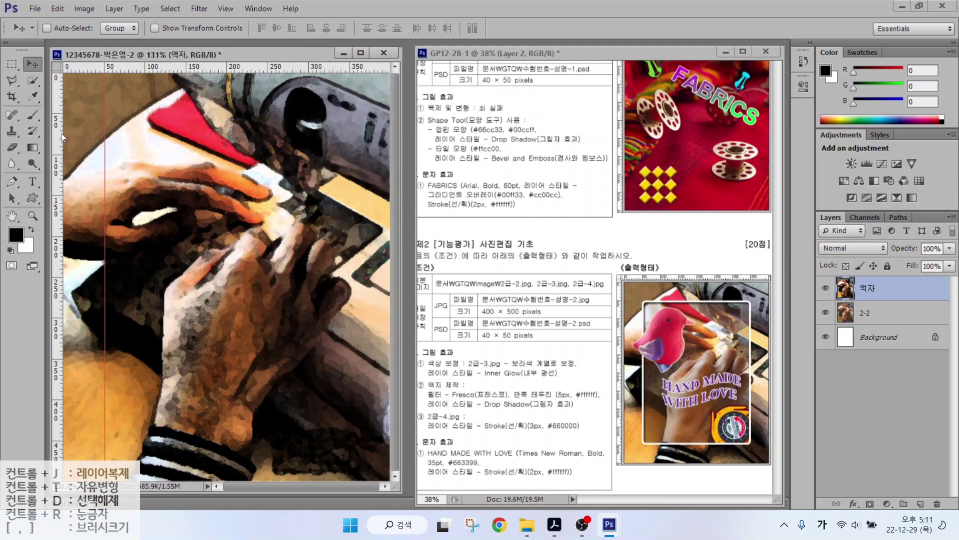
pyautogui.moveTo(60, 168); pyautogui.dragTo(348, 172)
pyautogui.moveTo(274, 69); pyautogui.dragTo(267, 442)
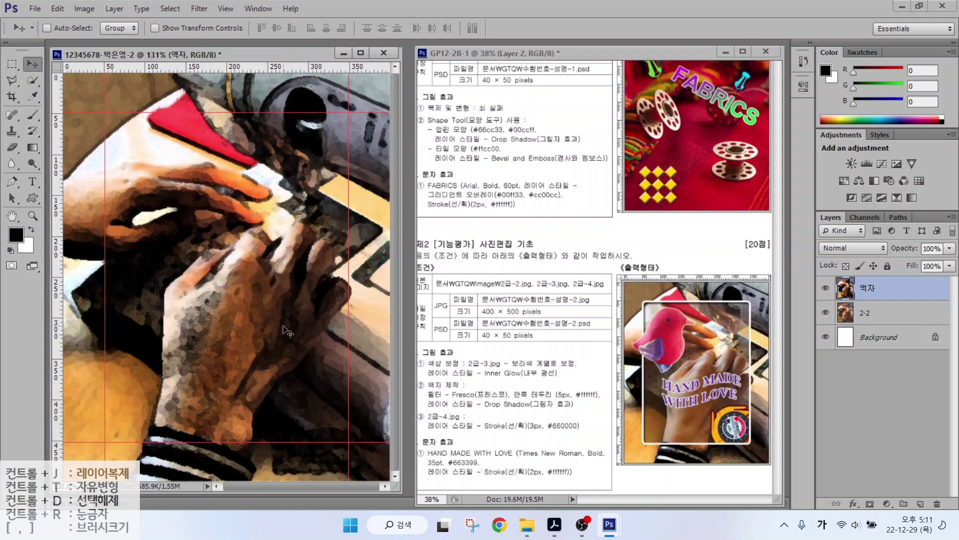
pyautogui.press('alt')
pyautogui.moveTo(104, 112)
pyautogui.mouseDown()
pyautogui.moveTo(332, 439)
pyautogui.moveTo(348, 440)
pyautogui.mouseUp()
pyautogui.click(12, 64)
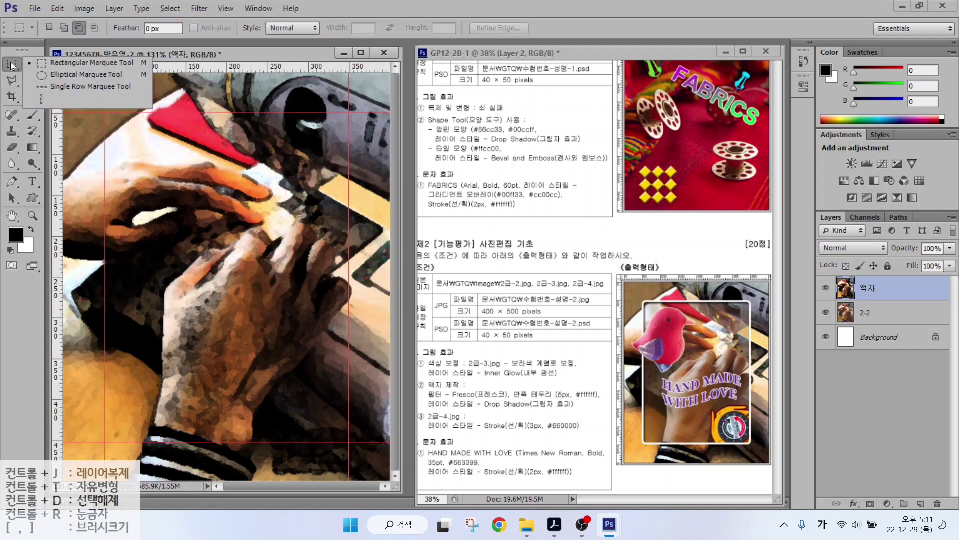
# Draw a rectangular marquee selection between the four guide crossings on the frame layer.
pyautogui.click(59, 64)
pyautogui.moveTo(105, 115); pyautogui.dragTo(348, 440)
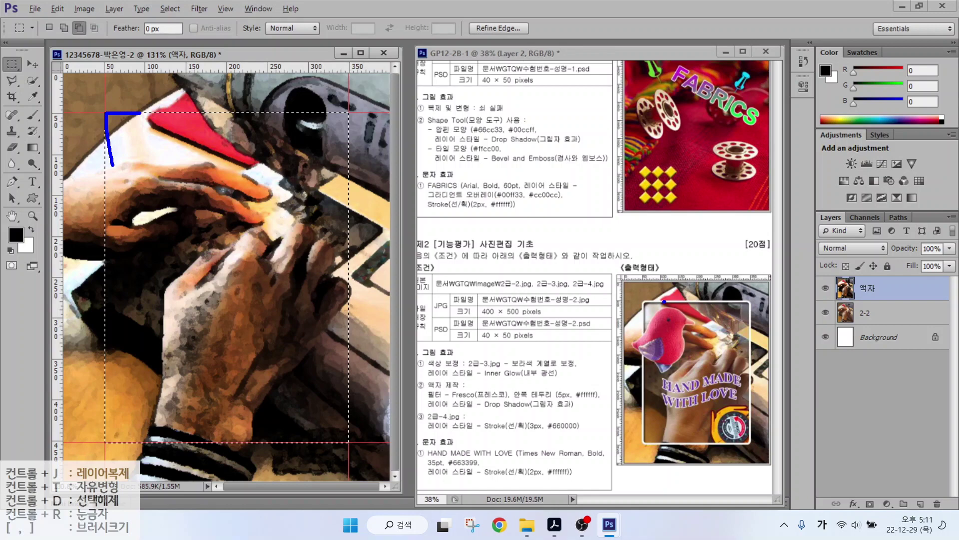
pyautogui.moveTo(664, 302)
pyautogui.mouseDown()
pyautogui.moveTo(641, 306)
pyautogui.moveTo(640, 322)
pyautogui.mouseUp()
pyautogui.press('Escape')
# Choose Select > Modify > Smooth to round the selection with a 10-pixel sample radius.
pyautogui.hotkey('alt', 't')
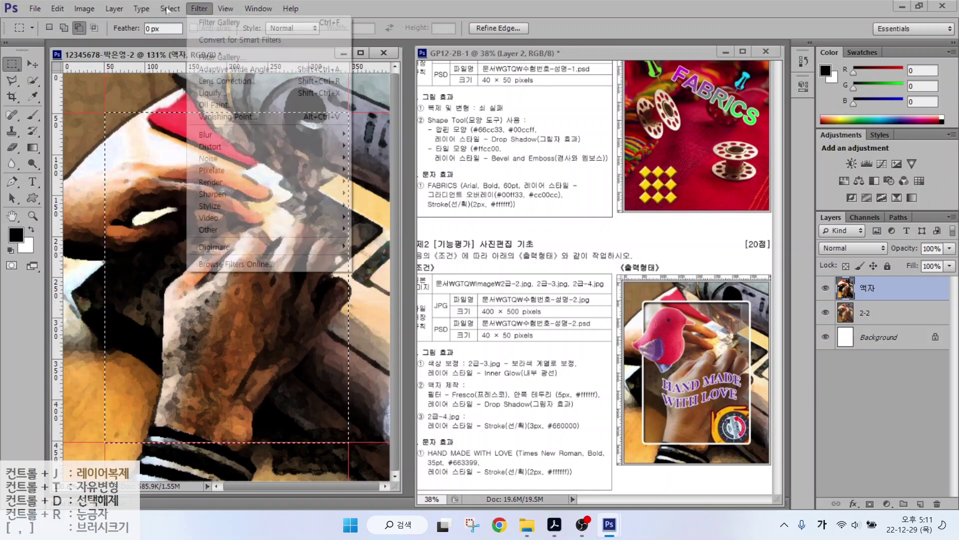
pyautogui.click(168, 8)
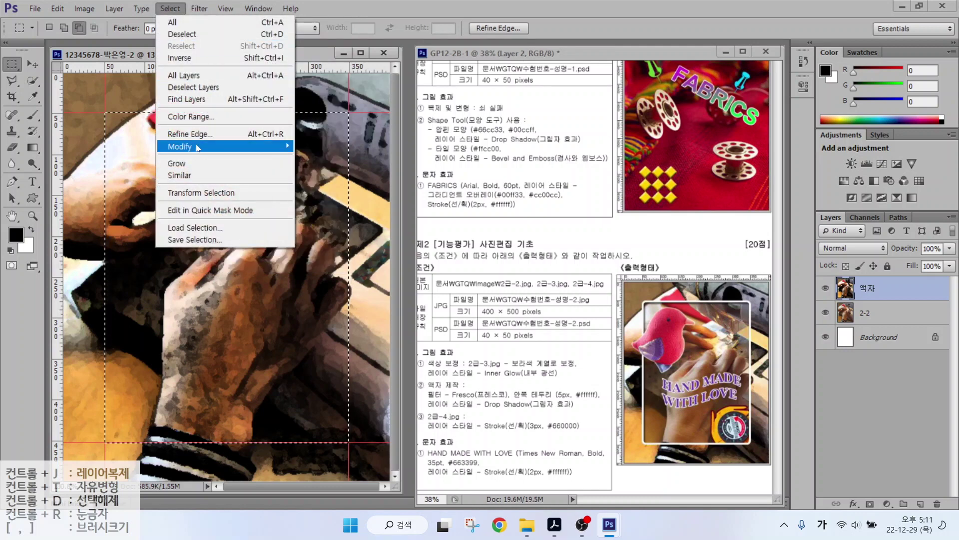
pyautogui.moveTo(197, 146)
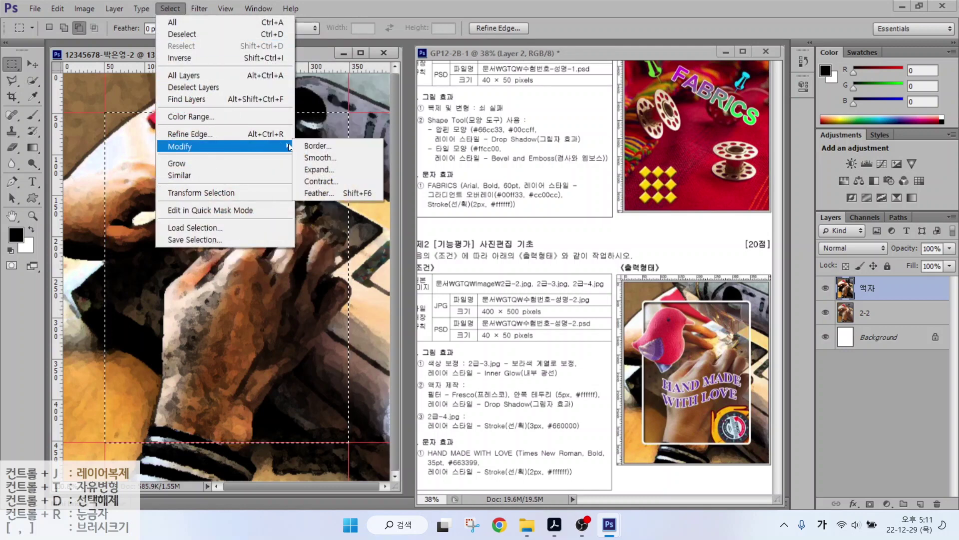
pyautogui.click(320, 158)
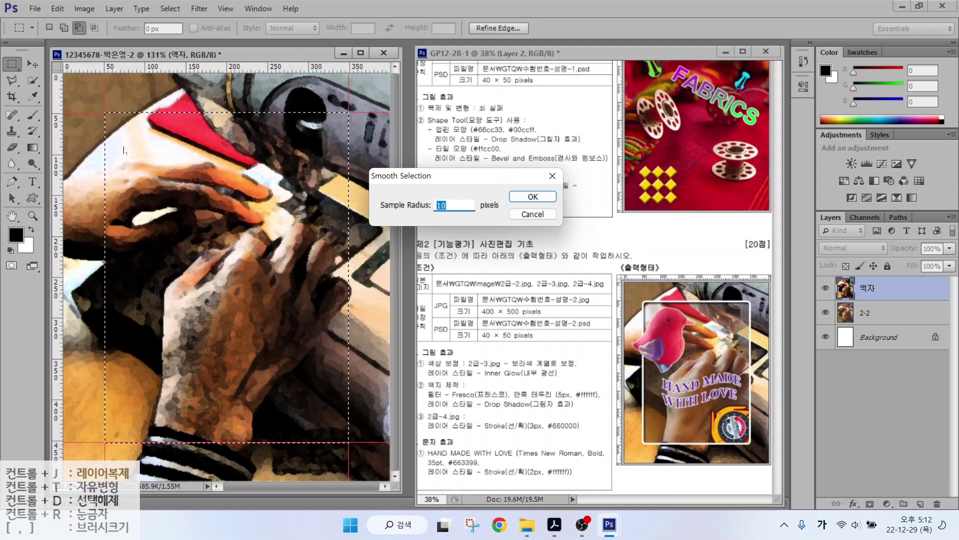
# Apply the 10-pixel smoothing and delete the Fresco-filtered pixels inside the rounded selection.
pyautogui.click(532, 197)
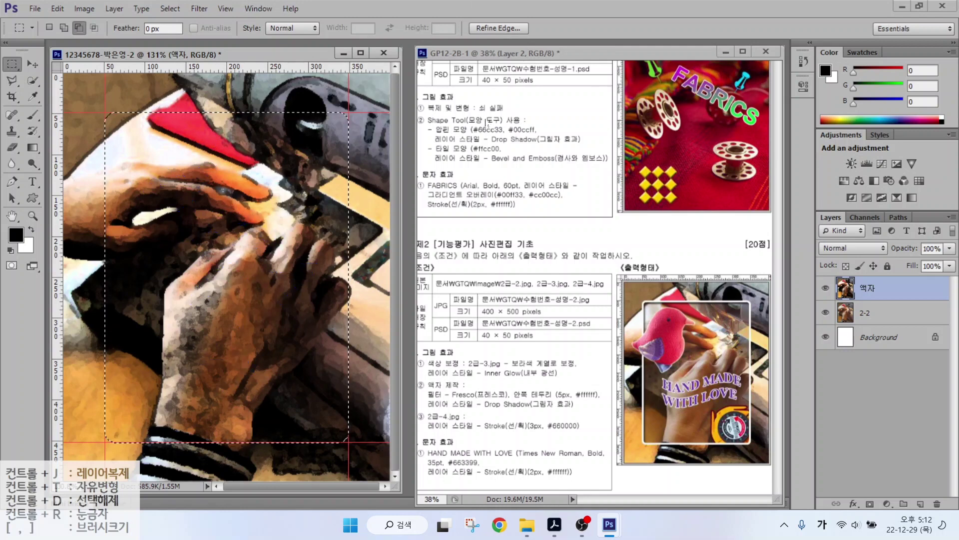
pyautogui.press('Delete')
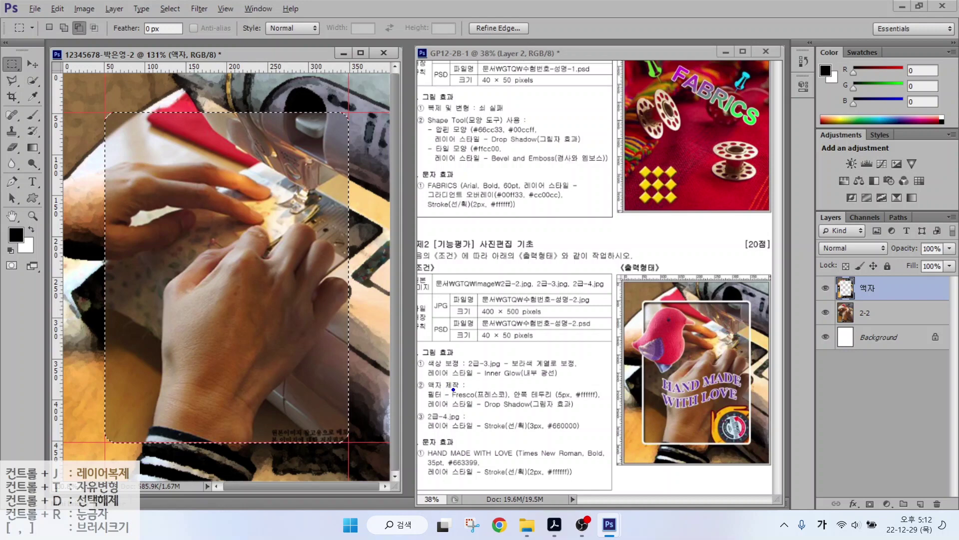
pyautogui.moveTo(443, 389); pyautogui.dragTo(481, 358)
pyautogui.moveTo(545, 390); pyautogui.dragTo(574, 361)
pyautogui.moveTo(459, 411); pyautogui.dragTo(590, 415)
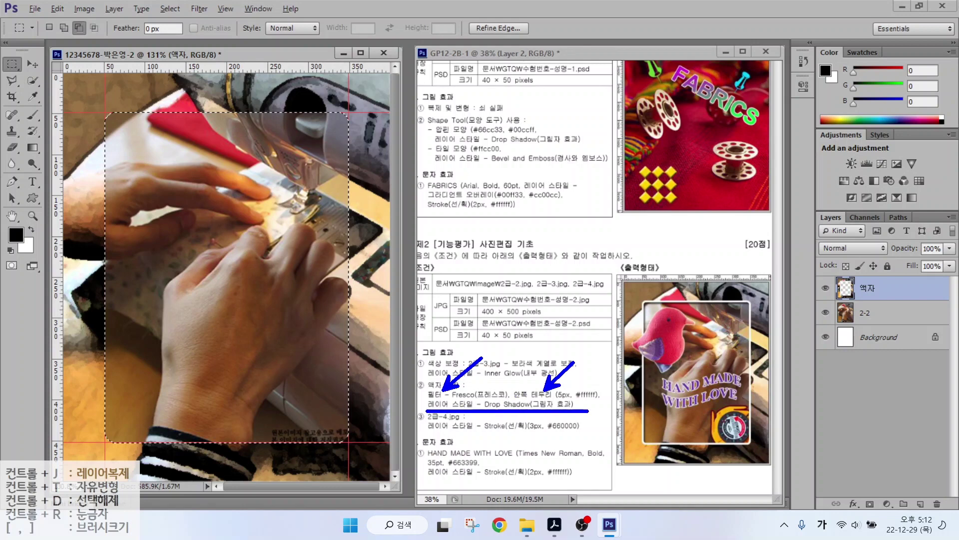
pyautogui.moveTo(512, 414); pyautogui.dragTo(536, 440)
pyautogui.press('Escape')
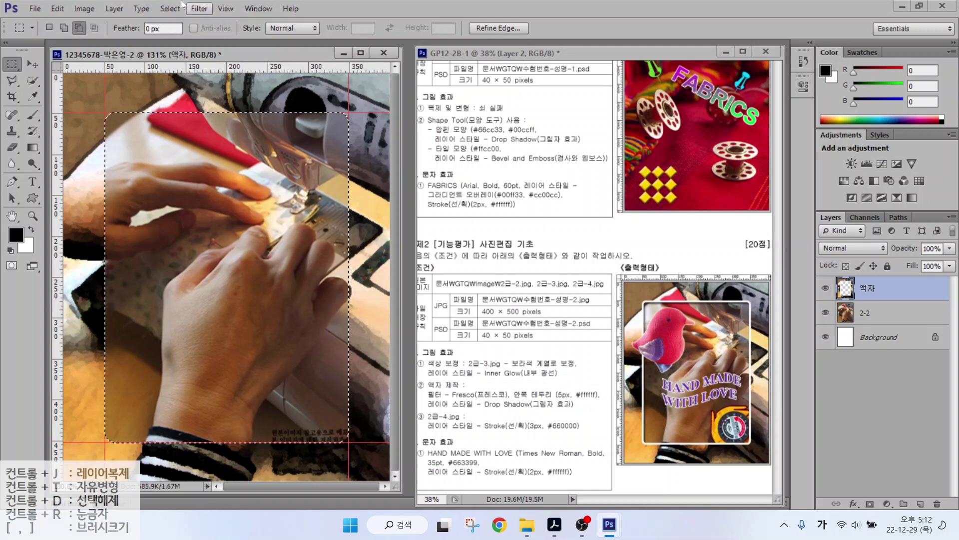
pyautogui.click(56, 9)
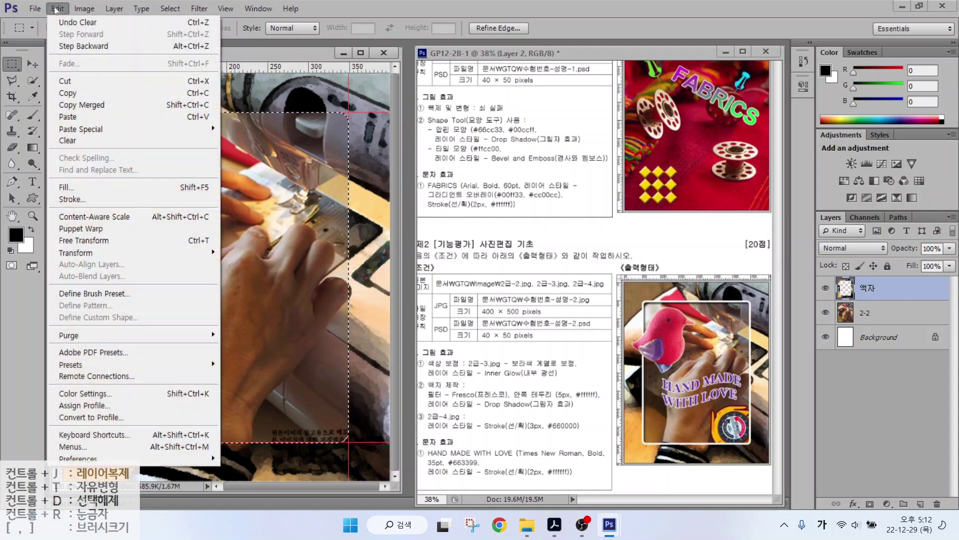
# Stroke the rounded selection with a 5 px #ffffff line, location Center.
pyautogui.click(67, 200)
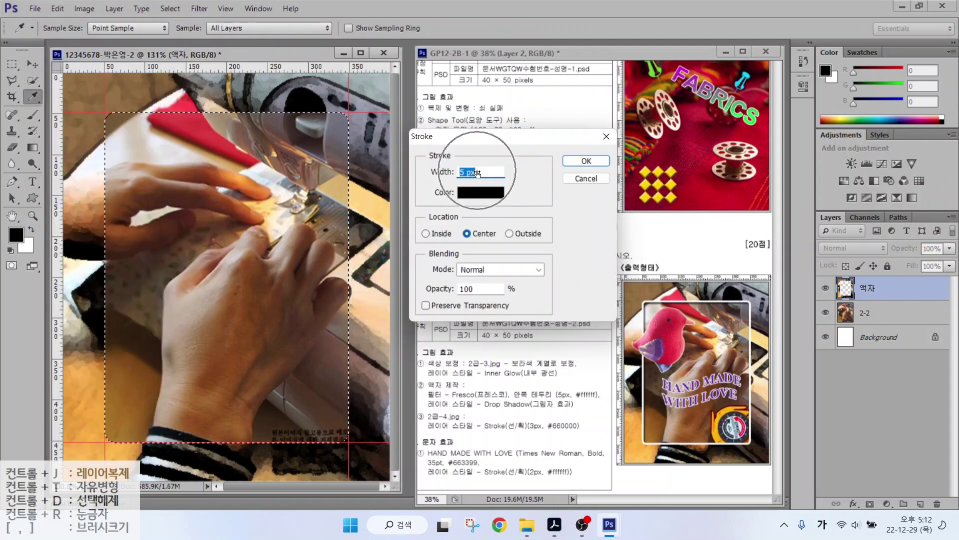
pyautogui.click(477, 194)
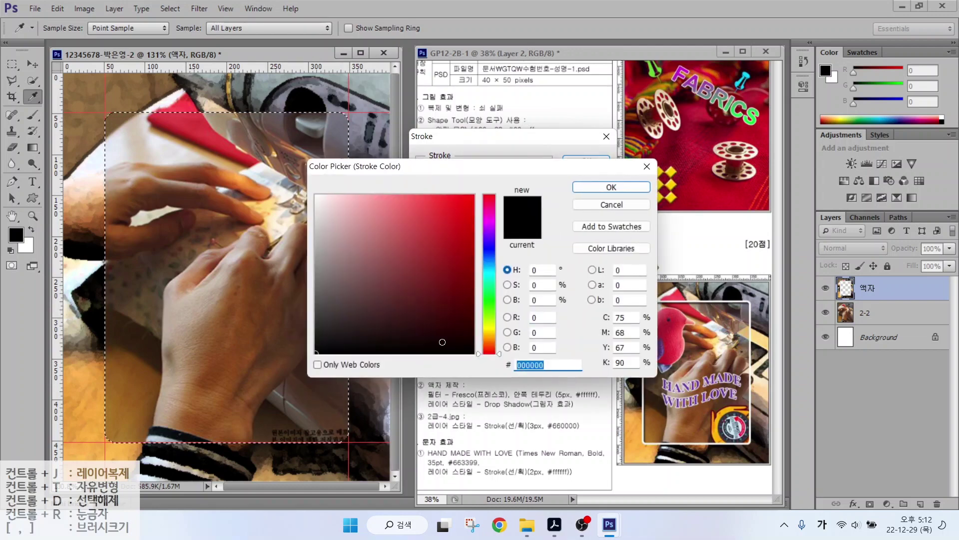
pyautogui.write('ffffff')
pyautogui.click(618, 190)
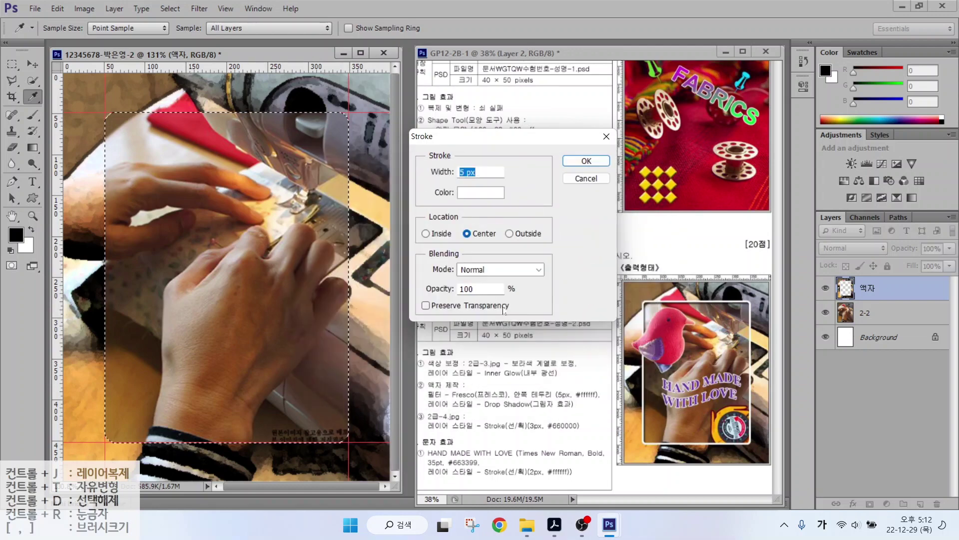
pyautogui.moveTo(409, 214); pyautogui.dragTo(576, 250)
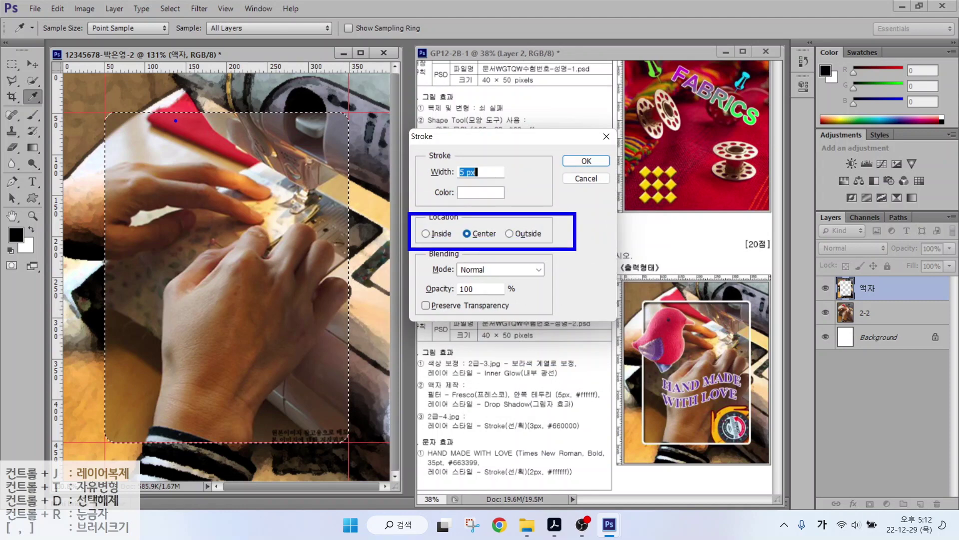
pyautogui.moveTo(143, 112)
pyautogui.mouseDown()
pyautogui.moveTo(310, 112)
pyautogui.moveTo(300, 112)
pyautogui.mouseUp()
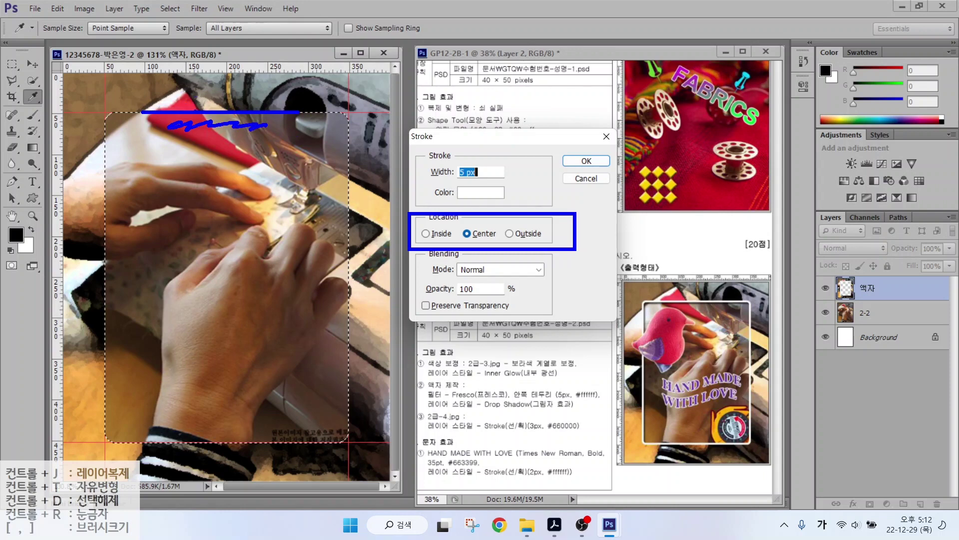
pyautogui.moveTo(145, 98); pyautogui.dragTo(174, 95)
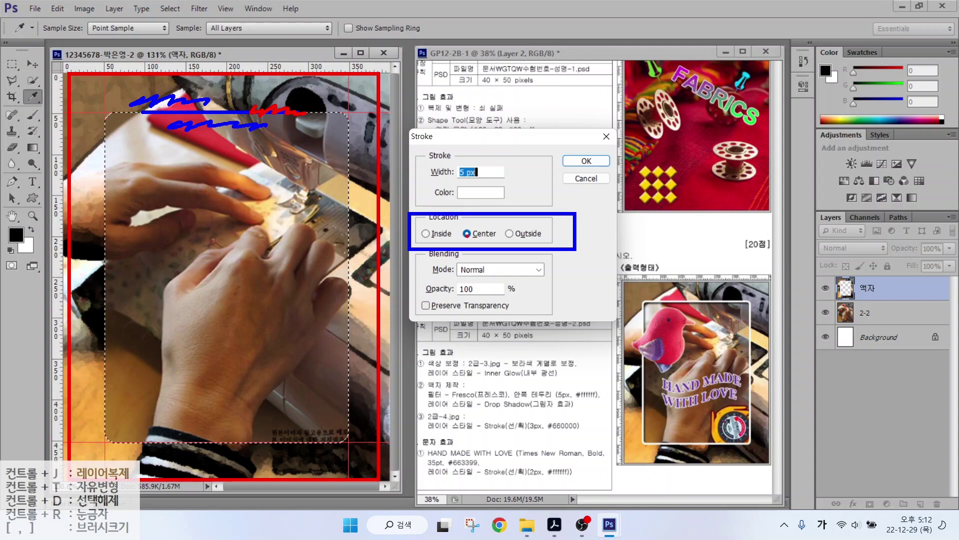
pyautogui.click(490, 237)
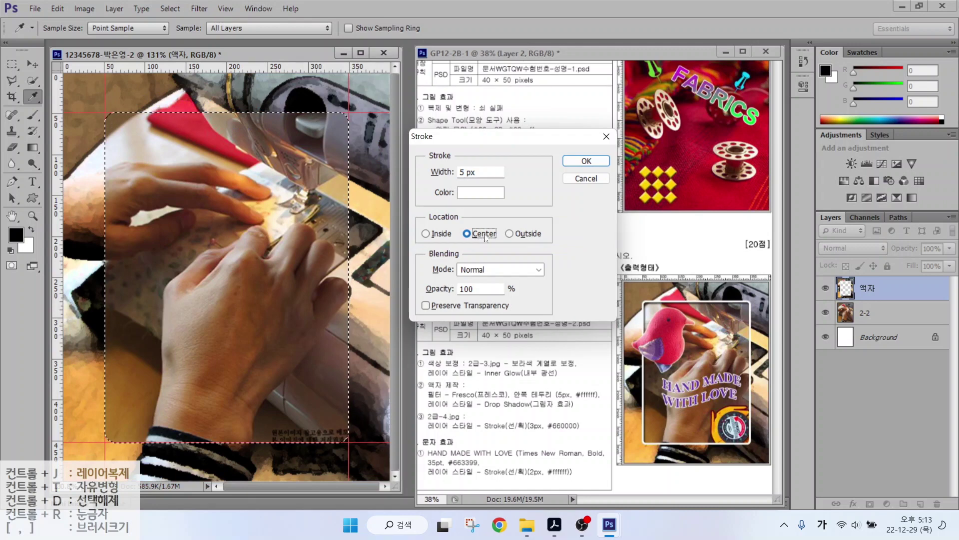
pyautogui.click(582, 162)
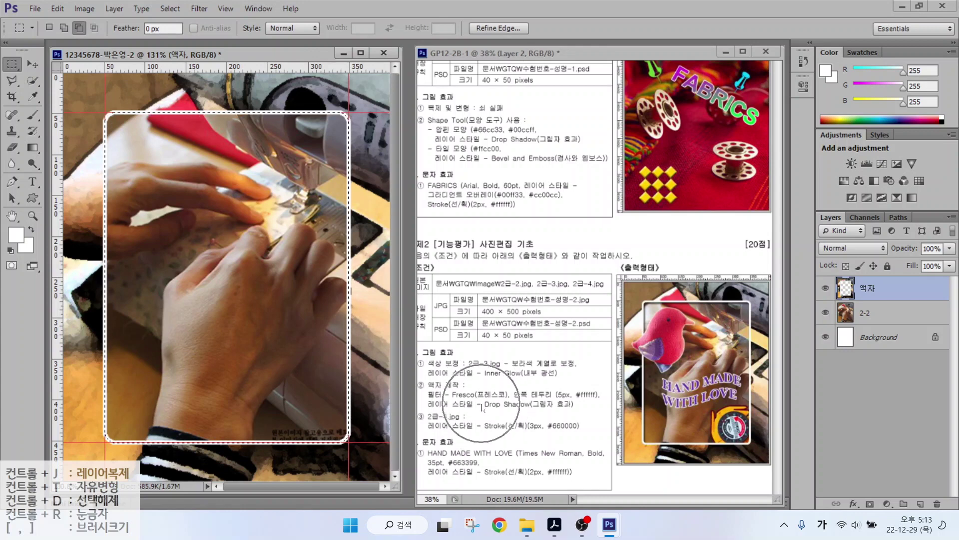
# Add a Drop Shadow with default settings to the 액자 frame layer.
pyautogui.hotkey('ctrl', '2')
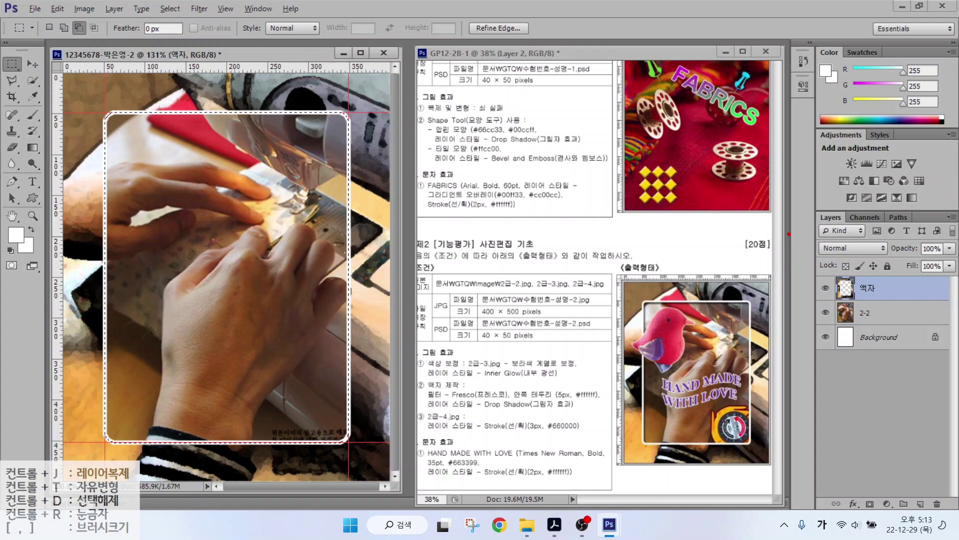
pyautogui.moveTo(793, 207)
pyautogui.mouseDown()
pyautogui.moveTo(809, 222)
pyautogui.moveTo(957, 536)
pyautogui.moveTo(954, 509)
pyautogui.mouseUp()
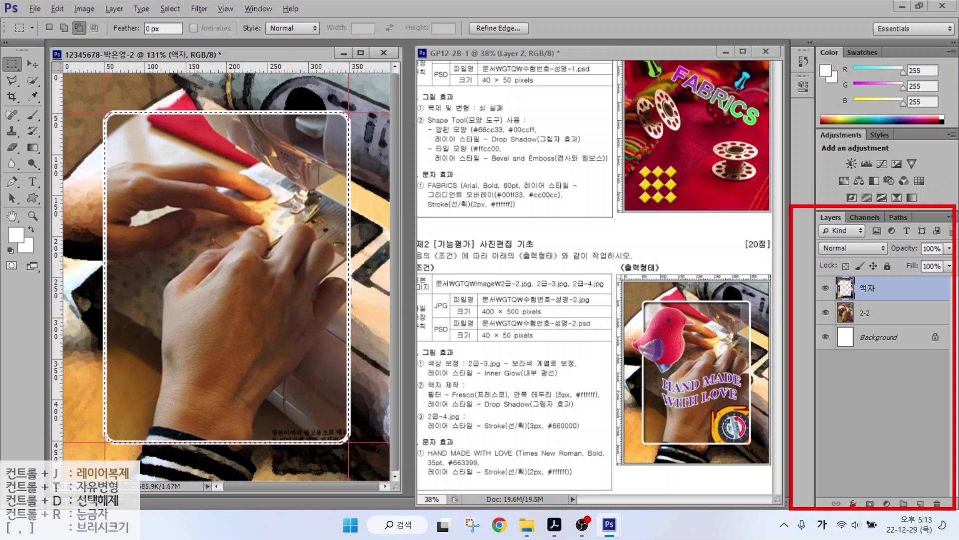
pyautogui.moveTo(853, 488); pyautogui.dragTo(849, 512)
pyautogui.moveTo(878, 467)
pyautogui.mouseDown()
pyautogui.moveTo(858, 493)
pyautogui.moveTo(872, 488)
pyautogui.mouseUp()
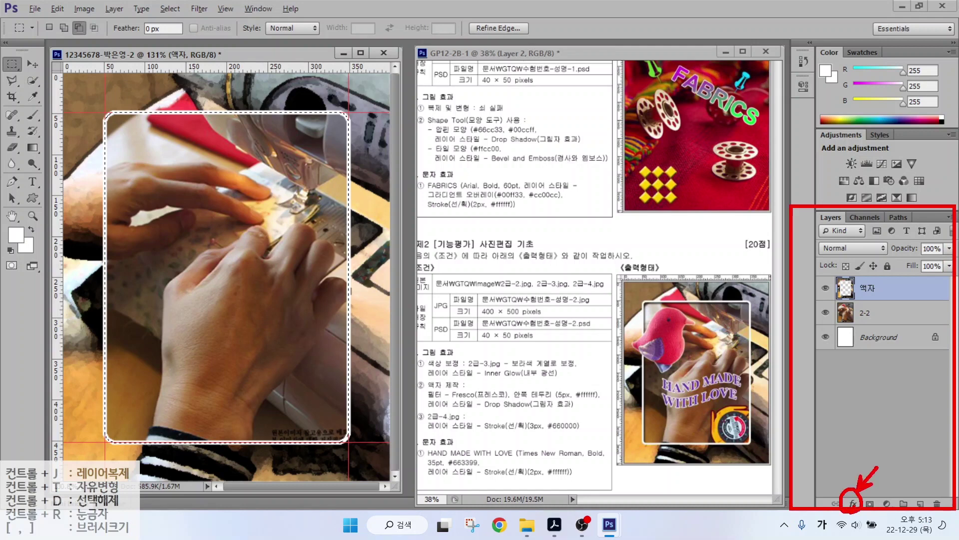
pyautogui.press('Escape')
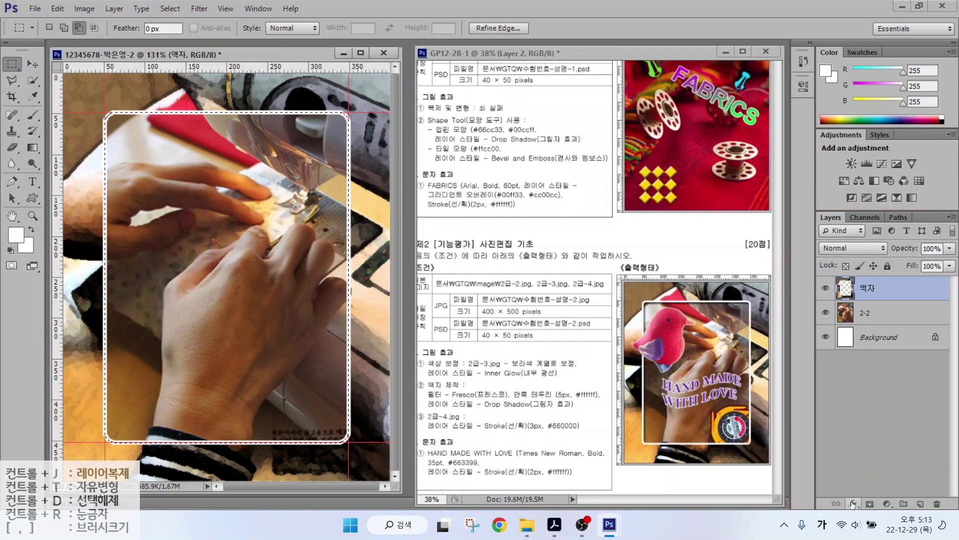
pyautogui.click(853, 504)
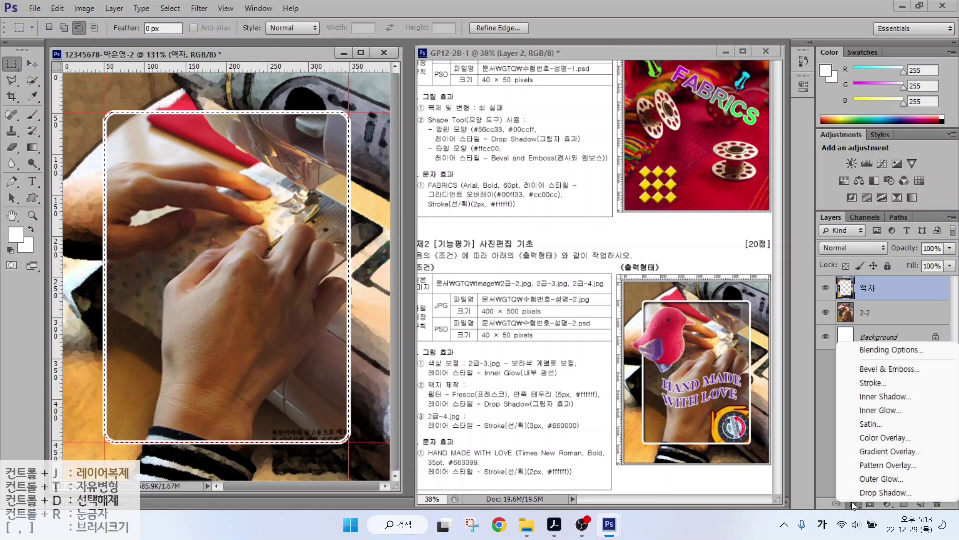
pyautogui.click(879, 493)
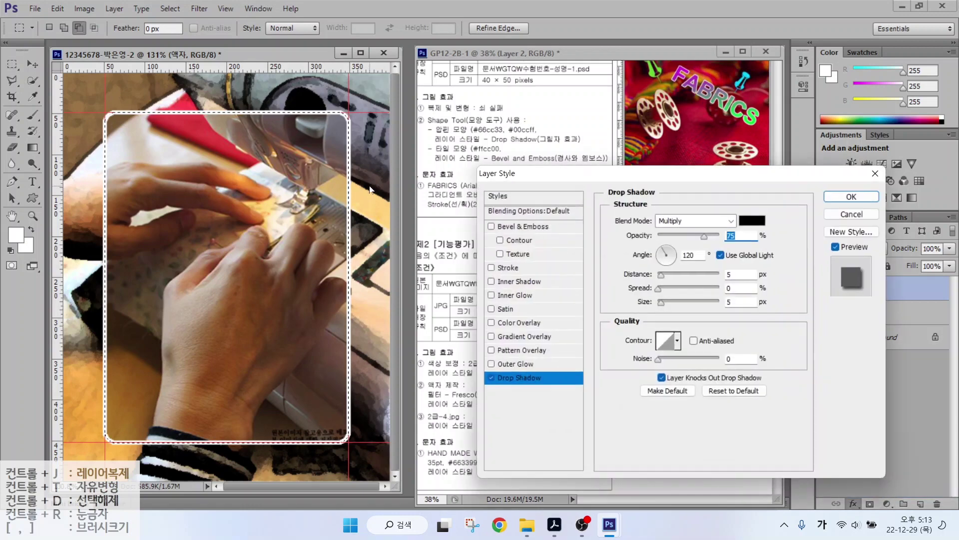
pyautogui.press('Return')
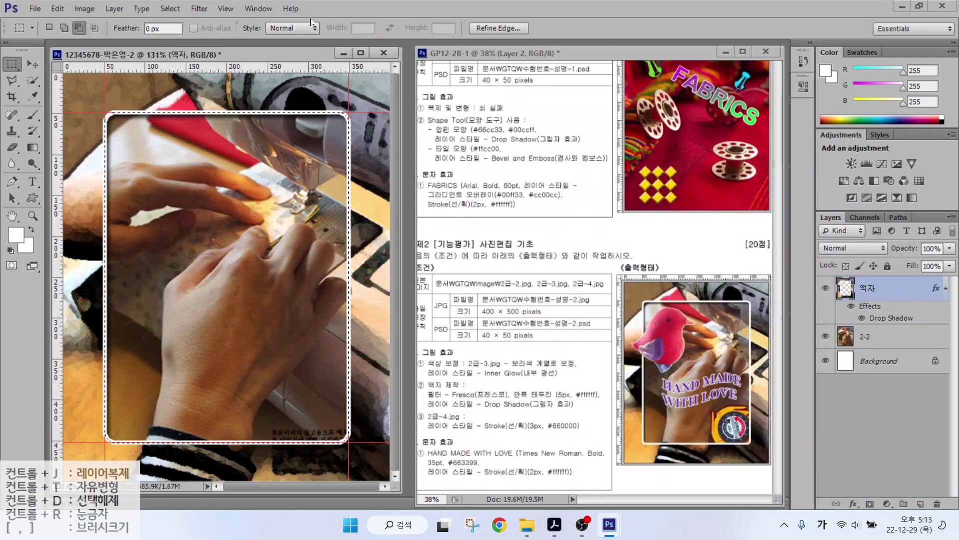
# Deselect the rounded selection around the frame.
pyautogui.click(170, 10)
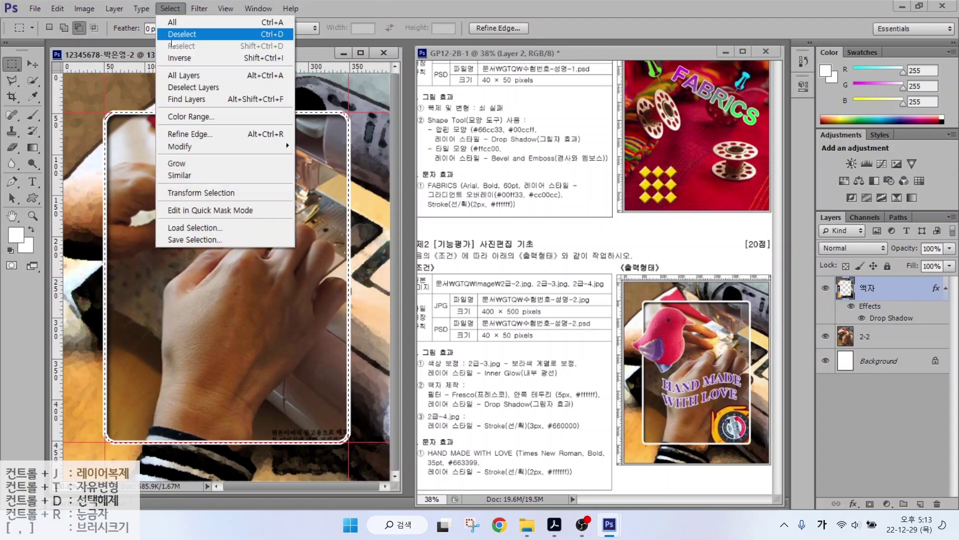
pyautogui.click(176, 34)
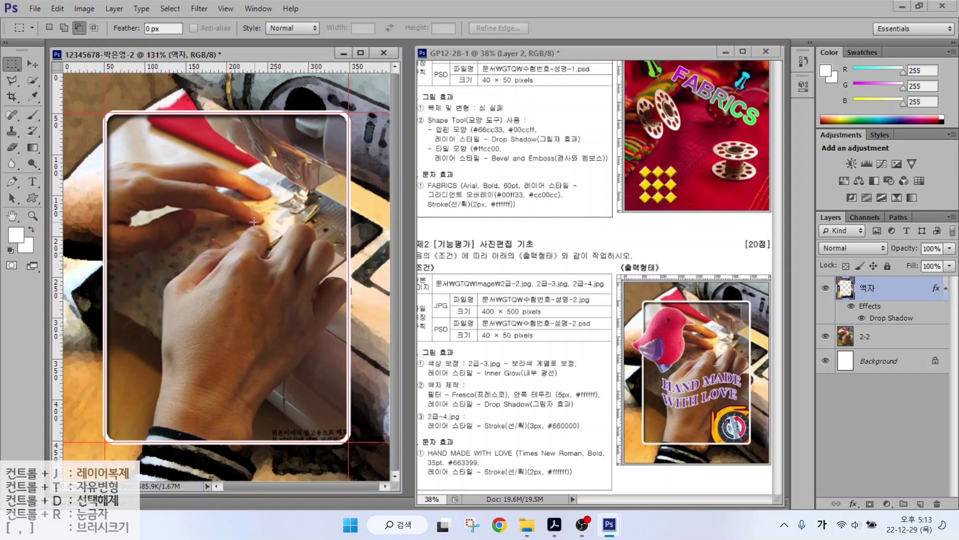
pyautogui.click(443, 371)
# Open 2급-3.jpg and Quick Select the red knitted bird, including its beak.
pyautogui.click(443, 371)
pyautogui.doubleClick(410, 207)
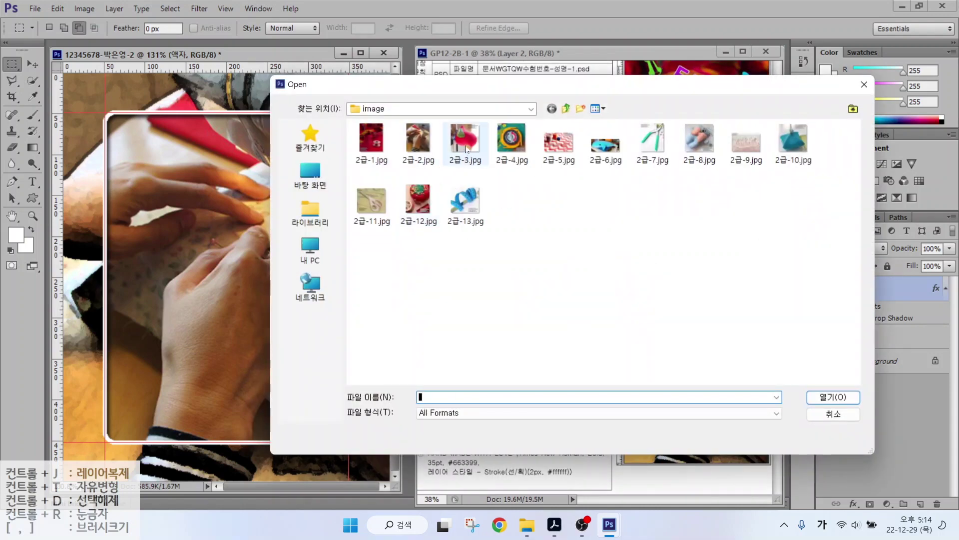
pyautogui.click(464, 140)
pyautogui.doubleClick(464, 139)
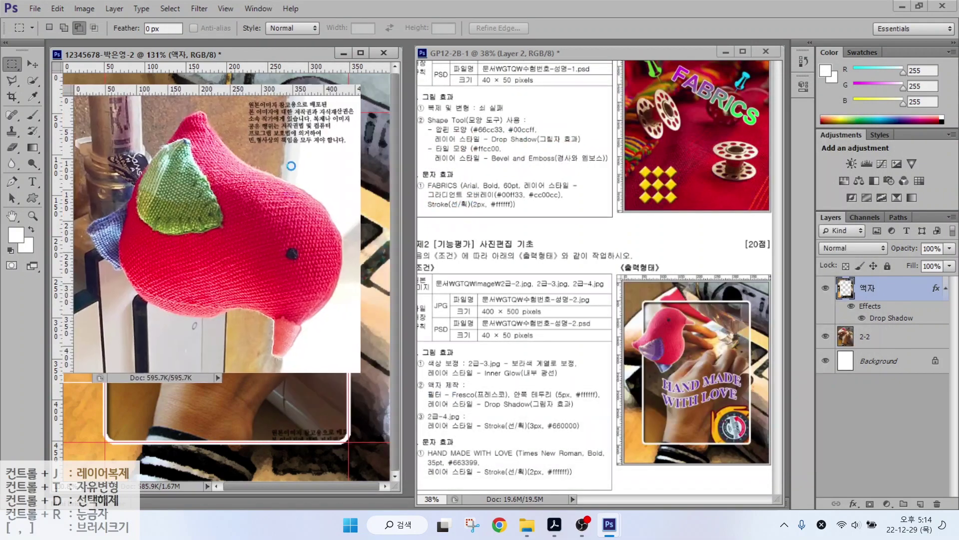
pyautogui.press('w')
pyautogui.moveTo(241, 263)
pyautogui.mouseDown()
pyautogui.moveTo(266, 232)
pyautogui.moveTo(290, 259)
pyautogui.moveTo(289, 271)
pyautogui.moveTo(213, 262)
pyautogui.moveTo(182, 272)
pyautogui.moveTo(171, 238)
pyautogui.moveTo(176, 202)
pyautogui.moveTo(112, 234)
pyautogui.moveTo(182, 155)
pyautogui.moveTo(276, 217)
pyautogui.moveTo(286, 200)
pyautogui.moveTo(299, 301)
pyautogui.moveTo(228, 295)
pyautogui.mouseUp()
pyautogui.moveTo(143, 278)
pyautogui.mouseDown()
pyautogui.moveTo(213, 303)
pyautogui.moveTo(163, 295)
pyautogui.mouseUp()
pyautogui.click(289, 319)
pyautogui.press('[')
pyautogui.press('[')
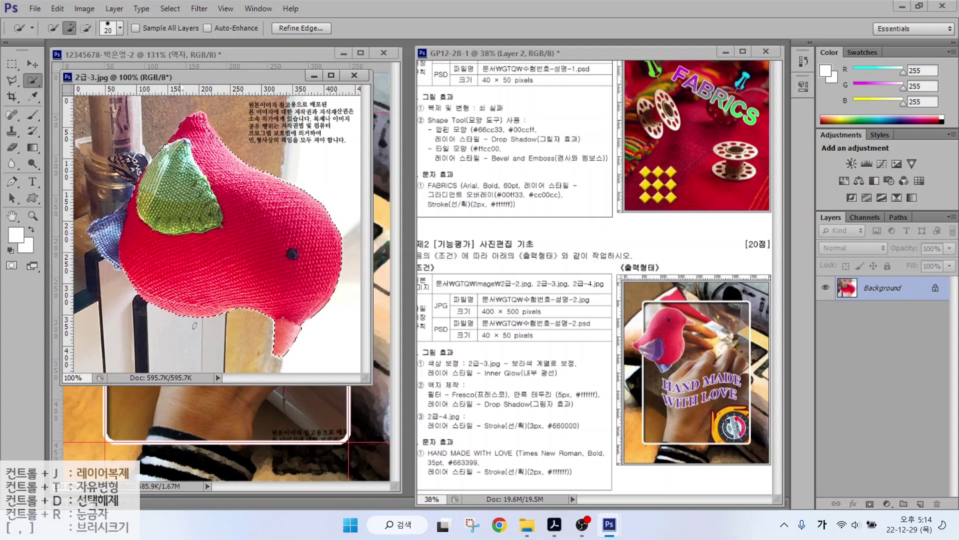
# Move the bird into the composite, close 2급-3.jpg, and name the layer 2-3.
pyautogui.moveTo(215, 77); pyautogui.dragTo(375, 113)
pyautogui.click(35, 66)
pyautogui.moveTo(354, 260); pyautogui.dragTo(98, 273)
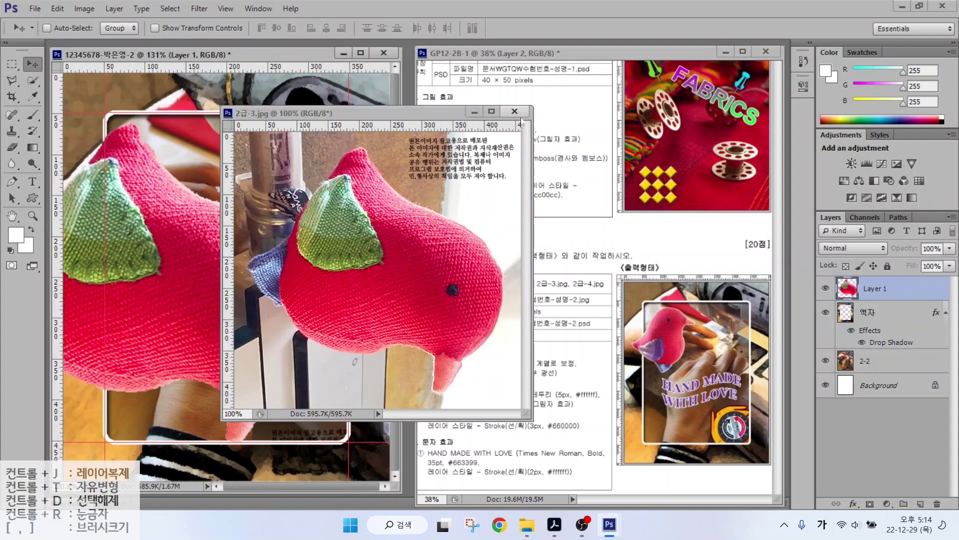
pyautogui.click(515, 111)
pyautogui.doubleClick(872, 288)
pyautogui.write('2-3')
pyautogui.press('Return')
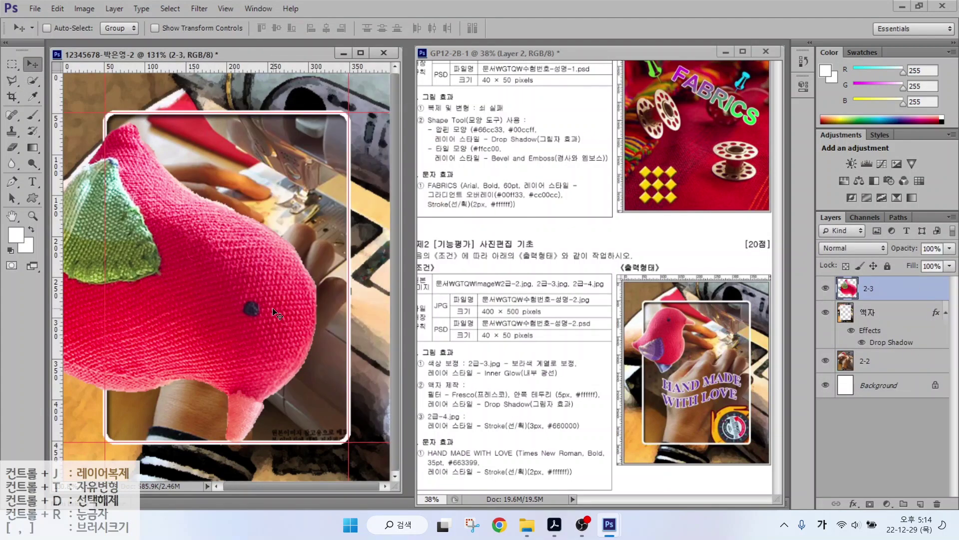
# Free-transform the 2-3 bird: rotate about -94.5°, scale to ~41%, place at frame's upper-left.
pyautogui.hotkey('ctrl', 't')
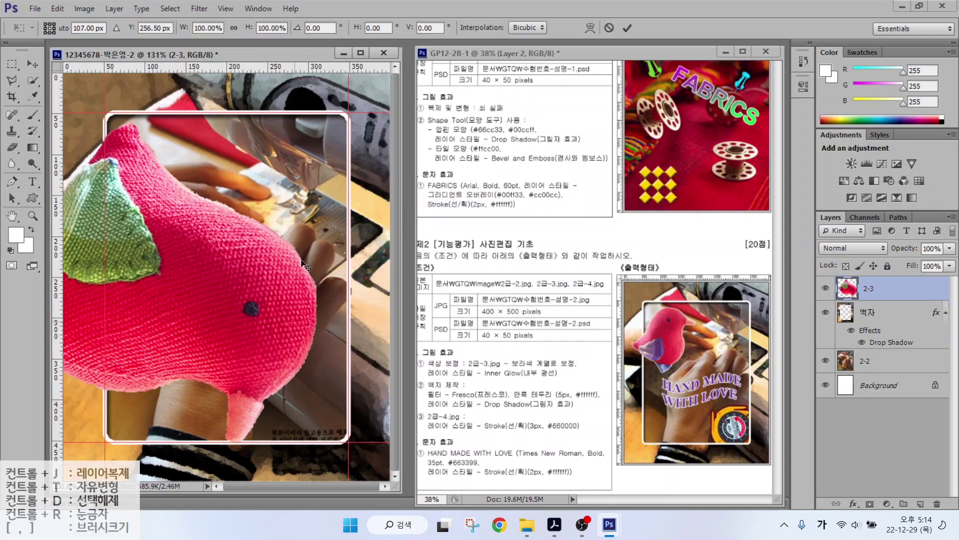
pyautogui.moveTo(315, 123); pyautogui.dragTo(20, 298)
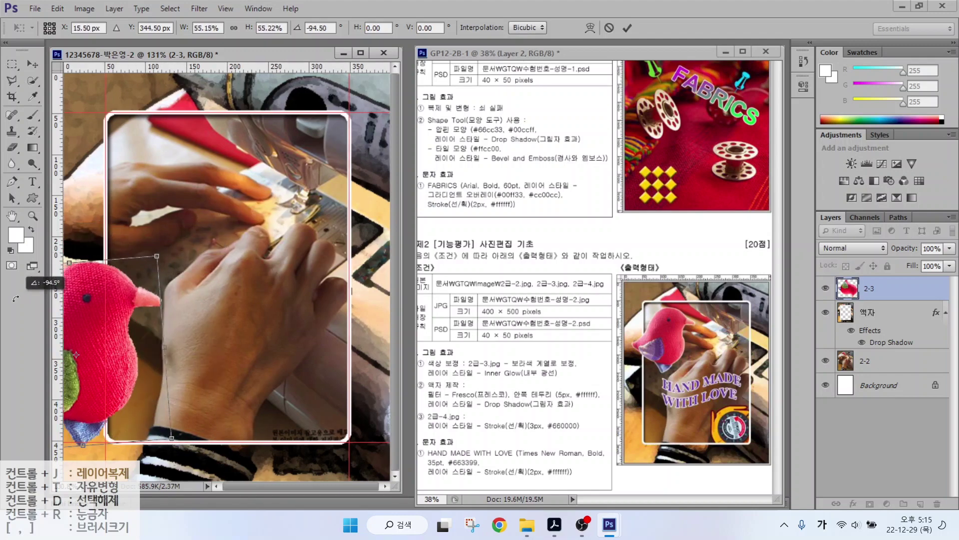
pyautogui.moveTo(125, 316); pyautogui.dragTo(191, 202)
pyautogui.moveTo(255, 295); pyautogui.dragTo(206, 252)
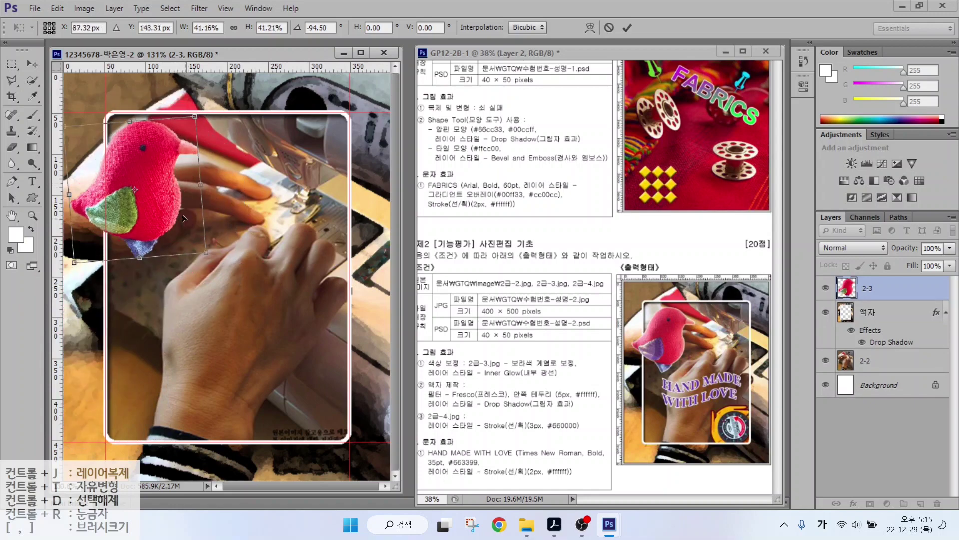
pyautogui.moveTo(182, 214); pyautogui.dragTo(173, 215)
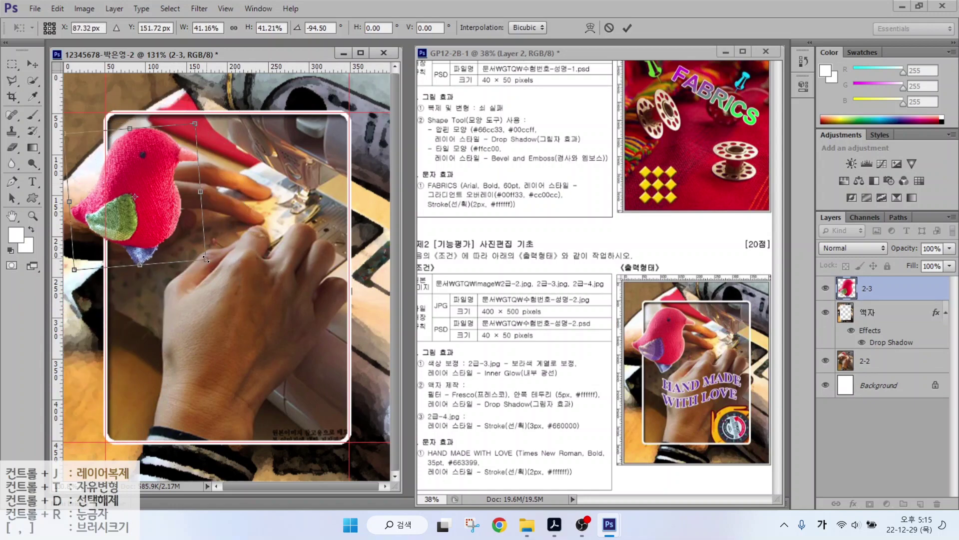
pyautogui.press('Return')
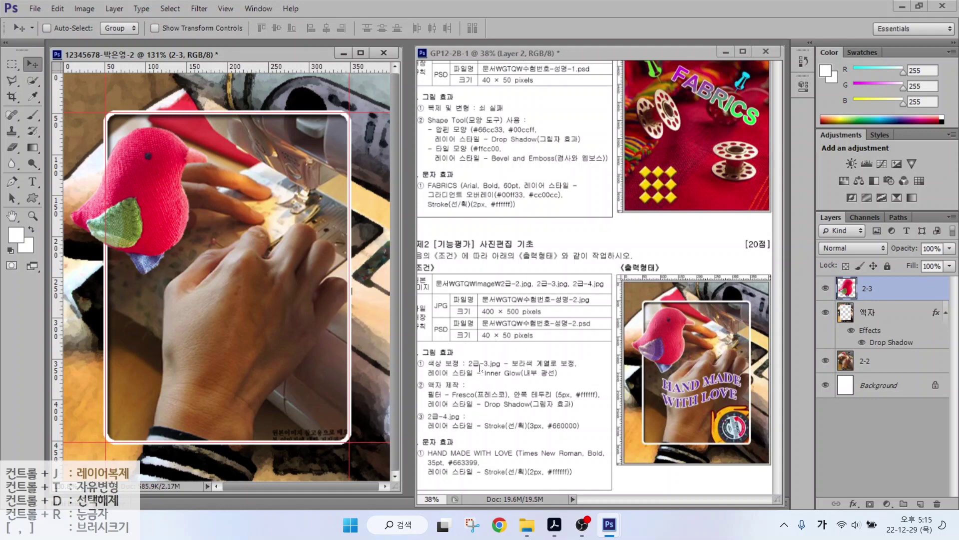
pyautogui.press('ctrl')
pyautogui.moveTo(124, 256)
pyautogui.mouseDown()
pyautogui.moveTo(81, 208)
pyautogui.moveTo(111, 189)
pyautogui.moveTo(158, 203)
pyautogui.mouseUp()
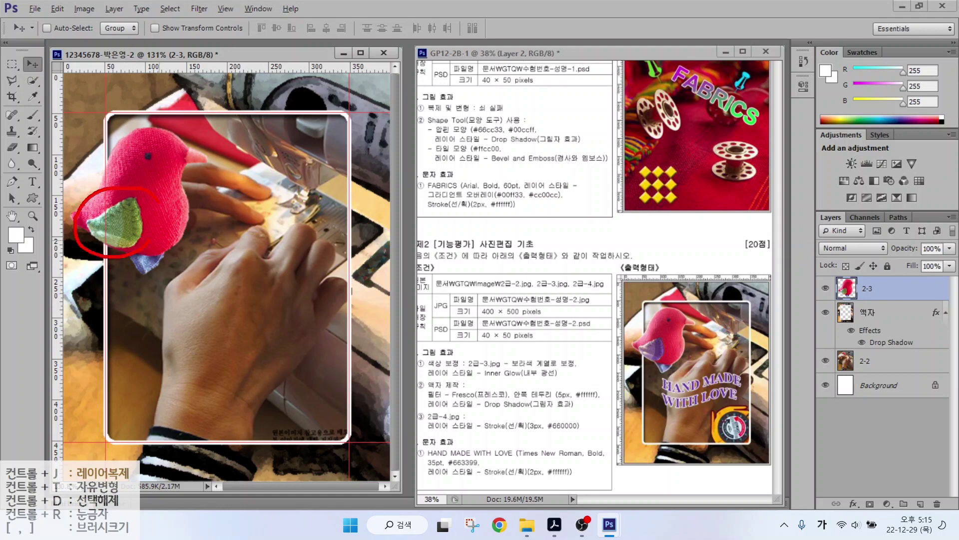
pyautogui.press('Escape')
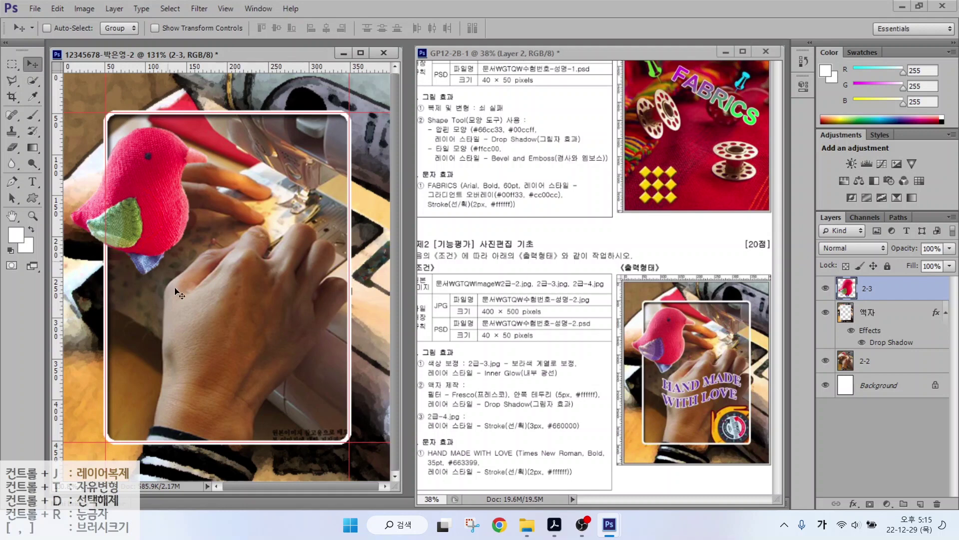
# Select the bird's green wing and shift its Hue by -170 to purple.
pyautogui.click(32, 80)
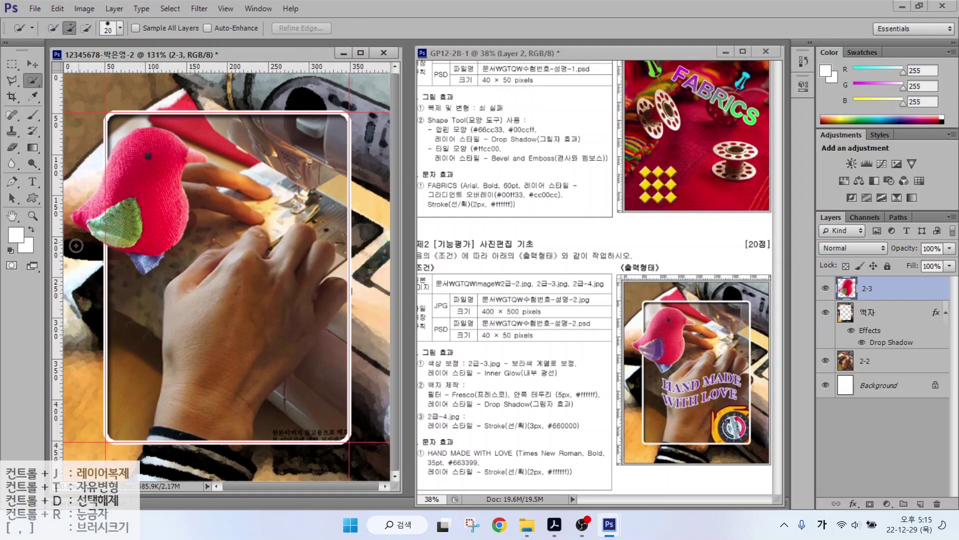
pyautogui.moveTo(116, 230)
pyautogui.mouseDown()
pyautogui.moveTo(125, 235)
pyautogui.moveTo(103, 225)
pyautogui.moveTo(95, 235)
pyautogui.moveTo(118, 222)
pyautogui.mouseUp()
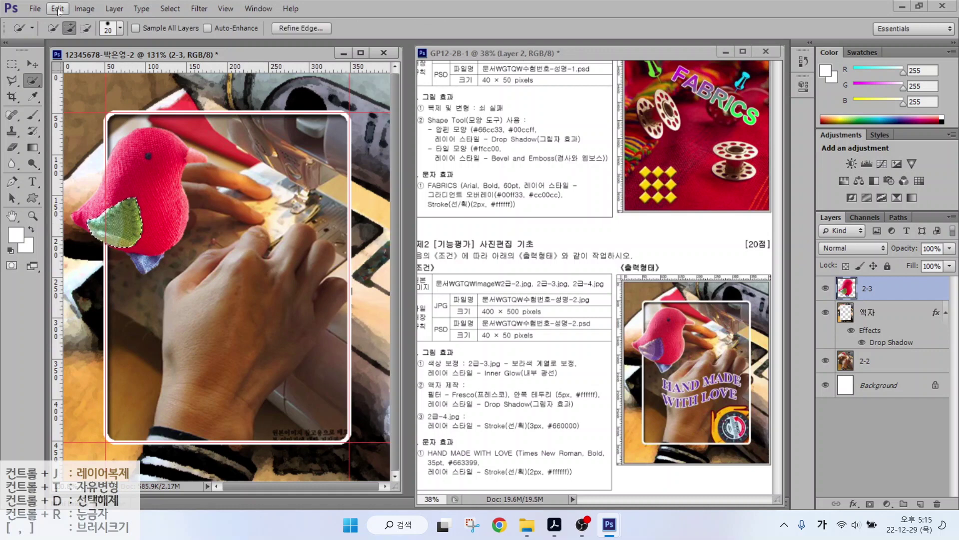
pyautogui.click(83, 9)
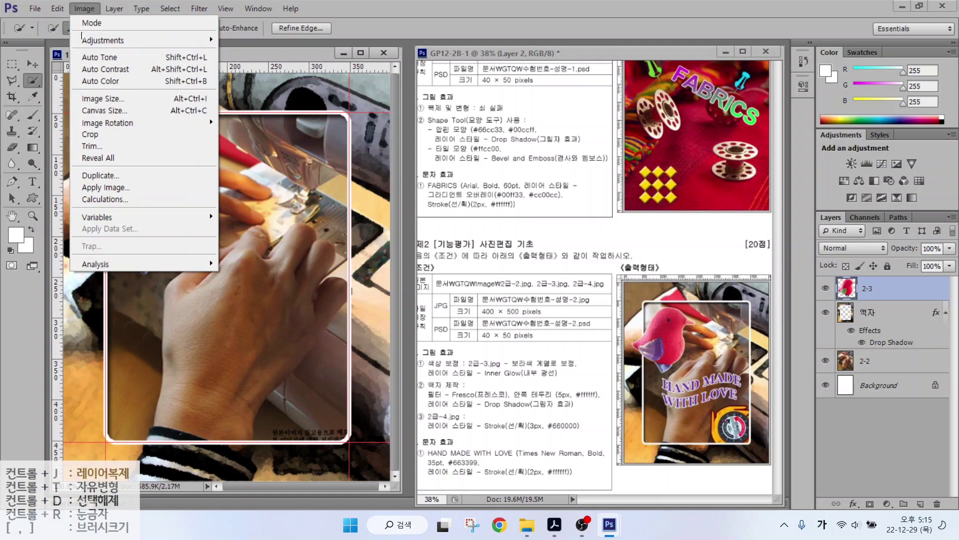
pyautogui.moveTo(87, 41)
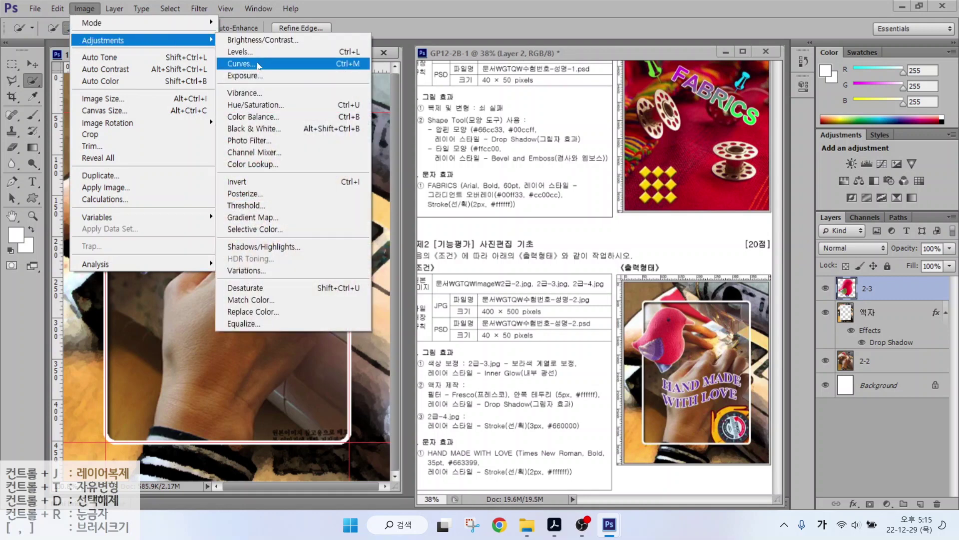
pyautogui.click(249, 105)
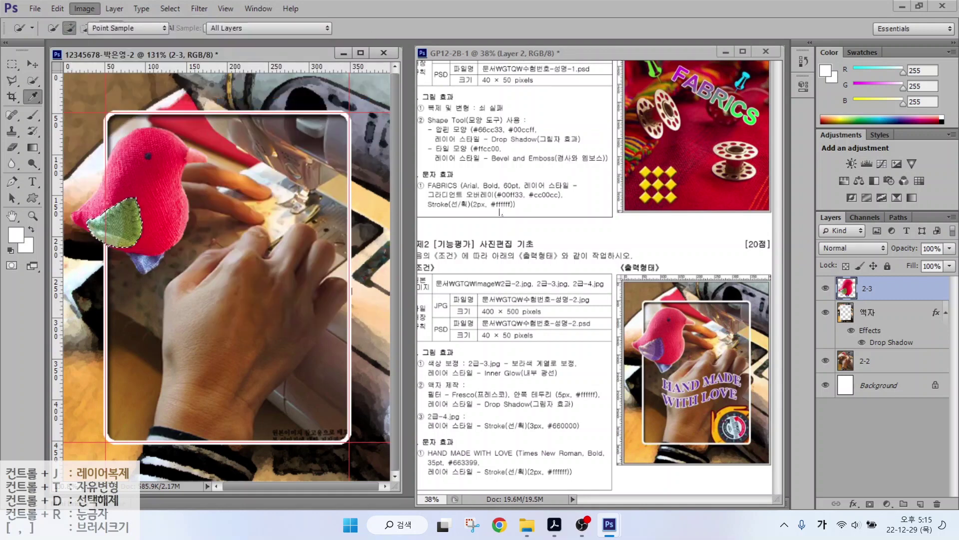
pyautogui.moveTo(631, 232); pyautogui.dragTo(576, 247)
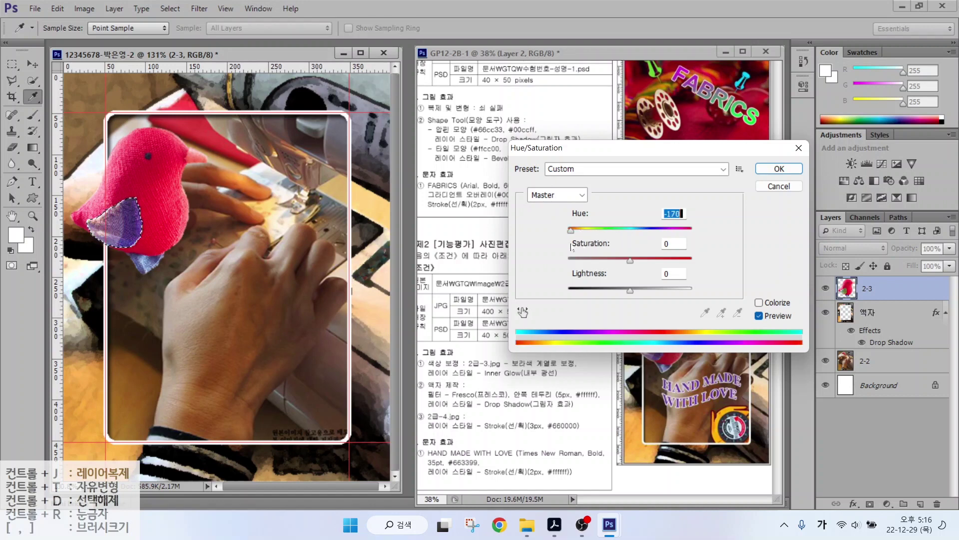
pyautogui.press('Return')
pyautogui.press('w')
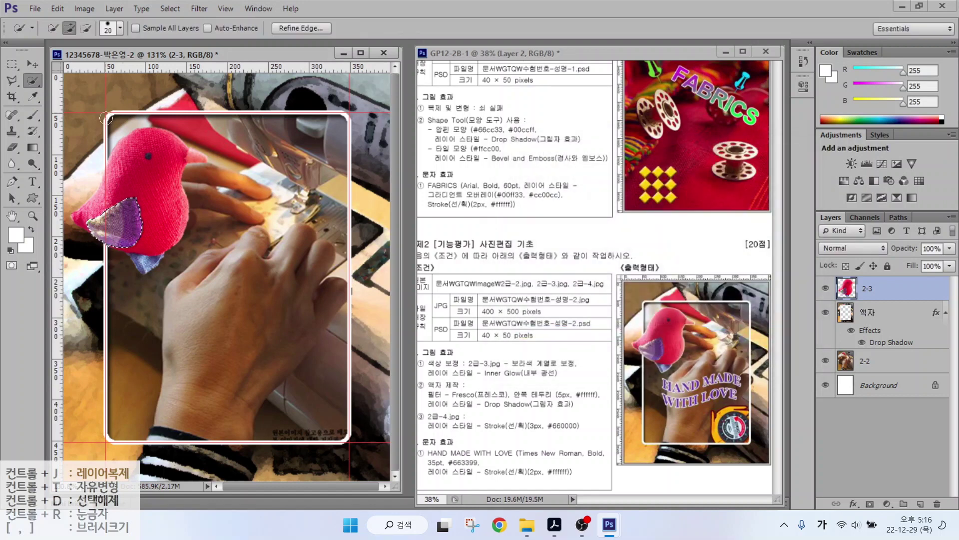
# Deselect the wing selection.
pyautogui.click(170, 8)
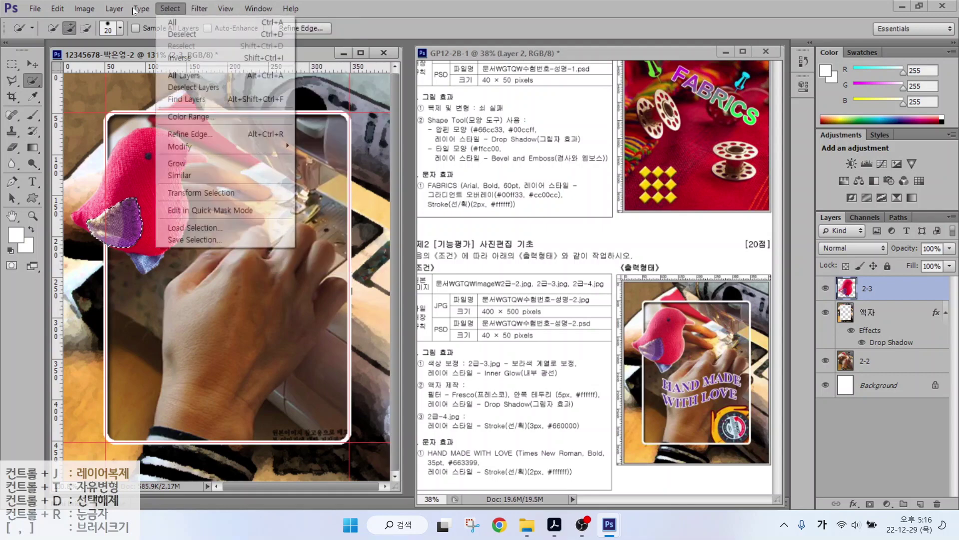
pyautogui.click(182, 35)
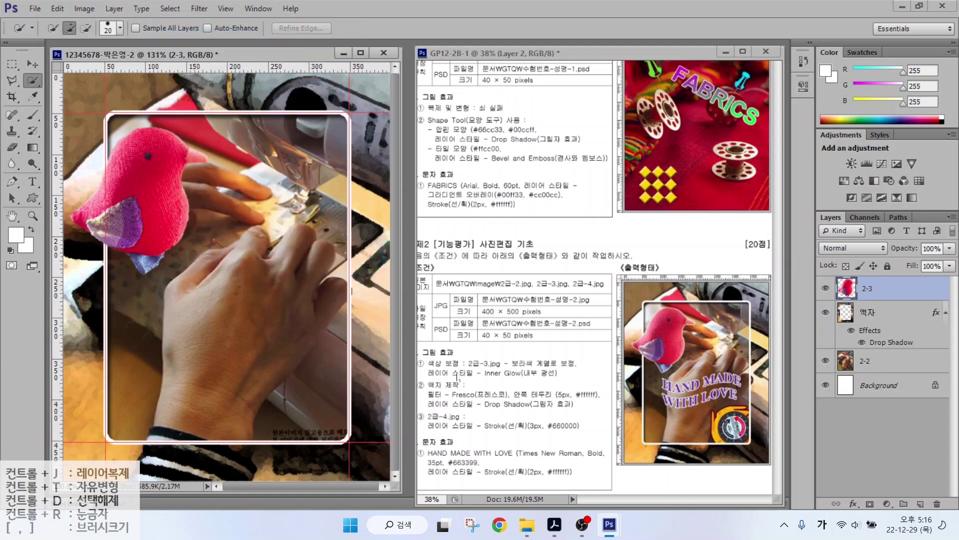
pyautogui.press('ctrl')
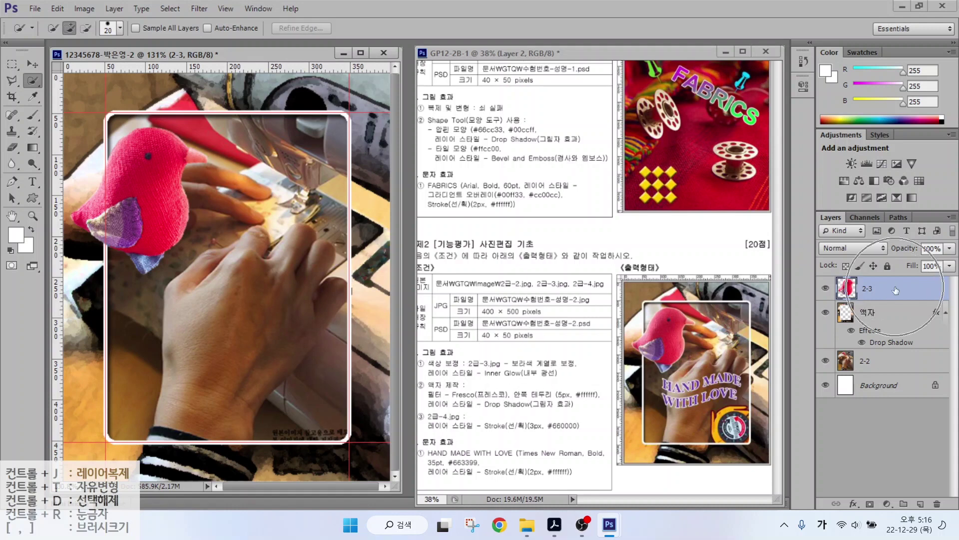
# Add a default Inner Glow effect to the 2-3 bird layer.
pyautogui.click(854, 503)
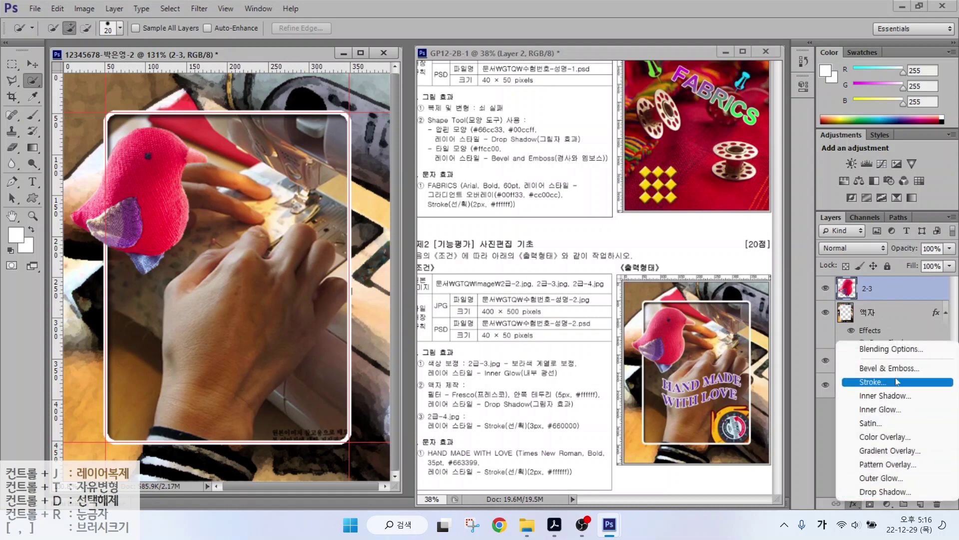
pyautogui.press('Escape')
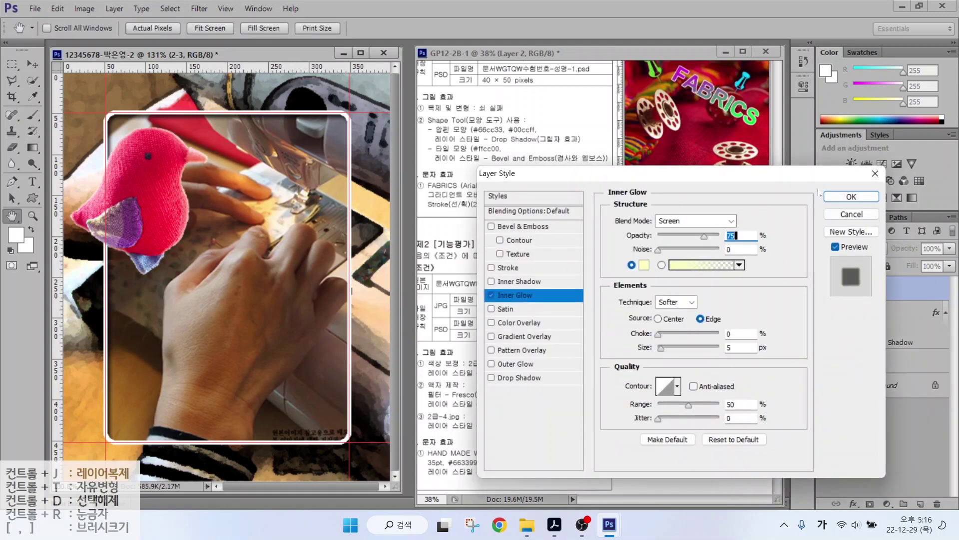
pyautogui.click(850, 196)
# Bring the round cutter from 2급-4.jpg into the composite as layer 2-4.
pyautogui.hotkey('ctrl', 'o')
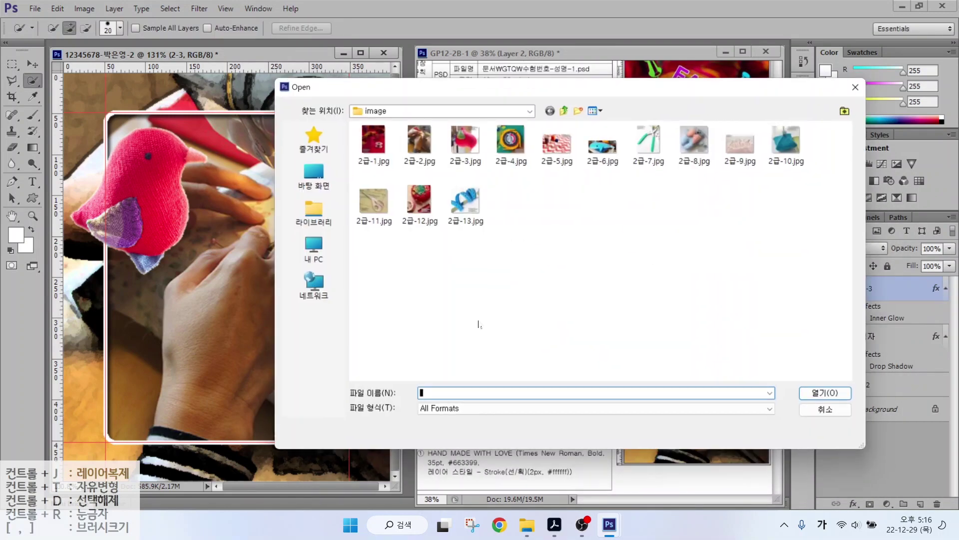
pyautogui.click(511, 143)
pyautogui.click(834, 396)
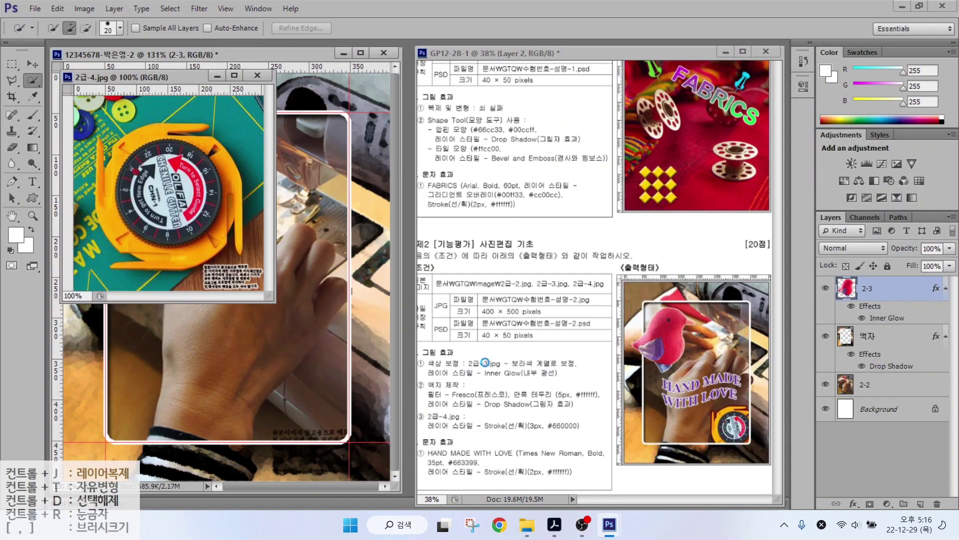
pyautogui.moveTo(132, 151)
pyautogui.mouseDown()
pyautogui.moveTo(218, 192)
pyautogui.moveTo(240, 220)
pyautogui.moveTo(120, 219)
pyautogui.moveTo(150, 165)
pyautogui.moveTo(182, 202)
pyautogui.mouseUp()
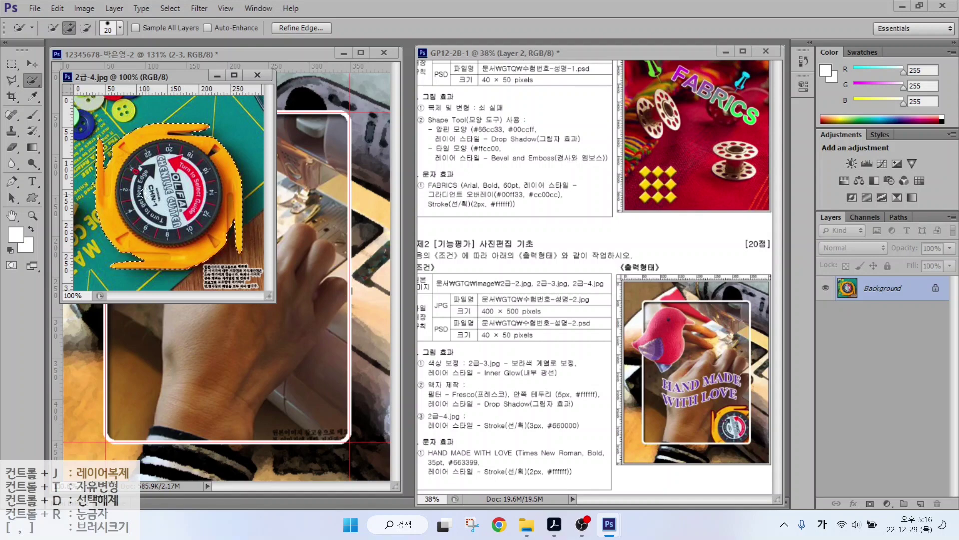
pyautogui.moveTo(183, 76); pyautogui.dragTo(452, 100)
pyautogui.press('v')
pyautogui.moveTo(439, 214); pyautogui.dragTo(240, 257)
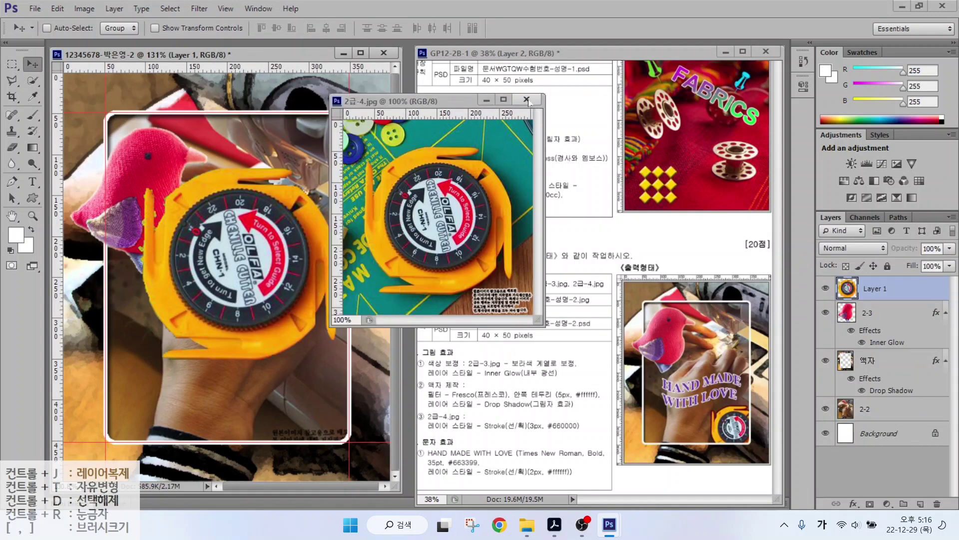
pyautogui.click(526, 99)
pyautogui.doubleClick(879, 288)
pyautogui.write('2-4')
pyautogui.press('Return')
# Scale the 2-4 cutter down and position it in the frame's lower-right corner.
pyautogui.hotkey('ctrl', 't')
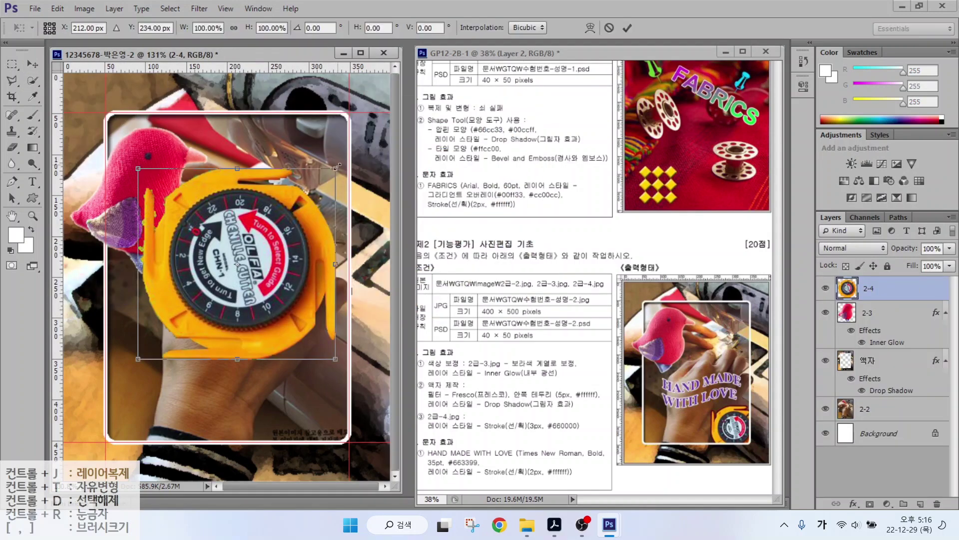
pyautogui.moveTo(338, 166); pyautogui.dragTo(235, 274)
pyautogui.moveTo(213, 315); pyautogui.dragTo(354, 409)
pyautogui.moveTo(279, 364); pyautogui.dragTo(260, 345)
pyautogui.press('Return')
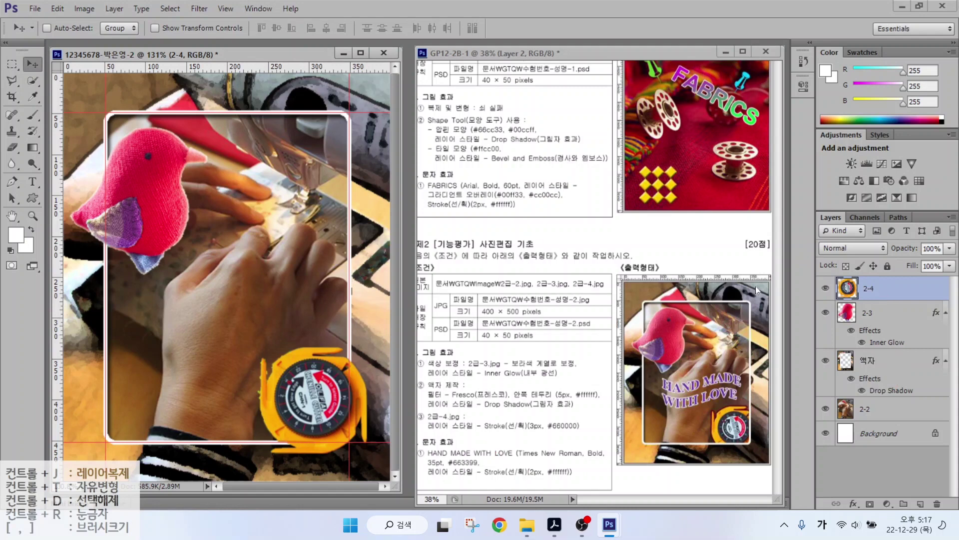
pyautogui.moveTo(883, 291); pyautogui.dragTo(870, 396)
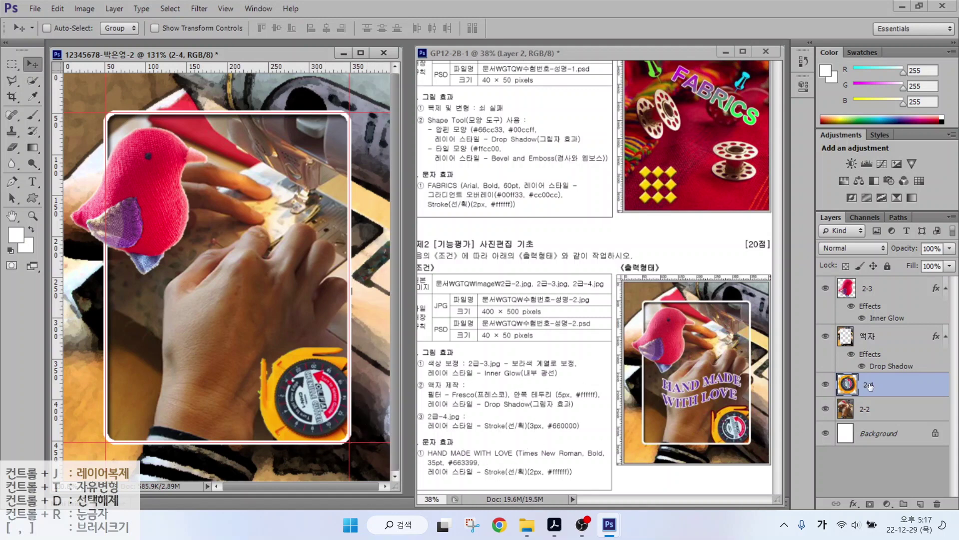
pyautogui.click(854, 503)
pyautogui.click(872, 372)
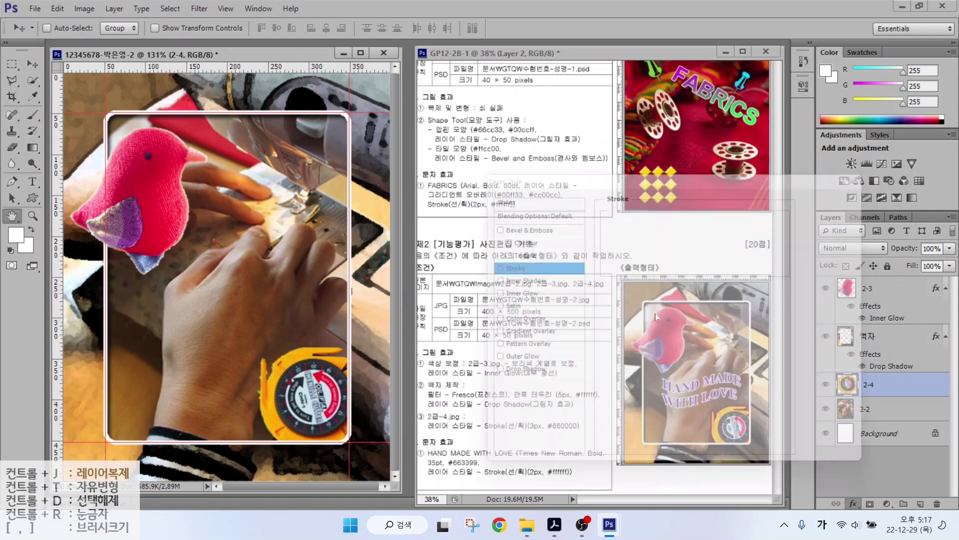
pyautogui.click(643, 306)
pyautogui.click(520, 365)
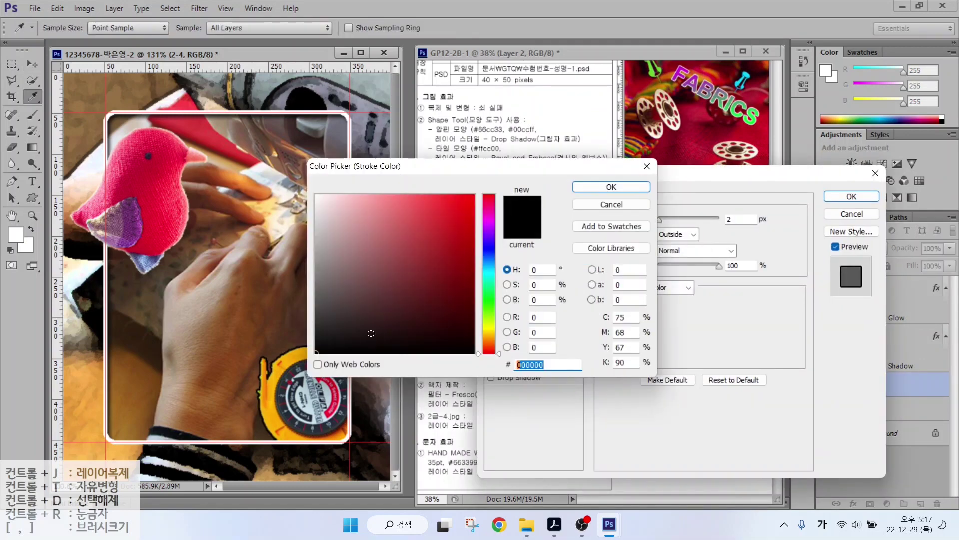
pyautogui.write('660000')
pyautogui.press('Return')
pyautogui.press('Return')
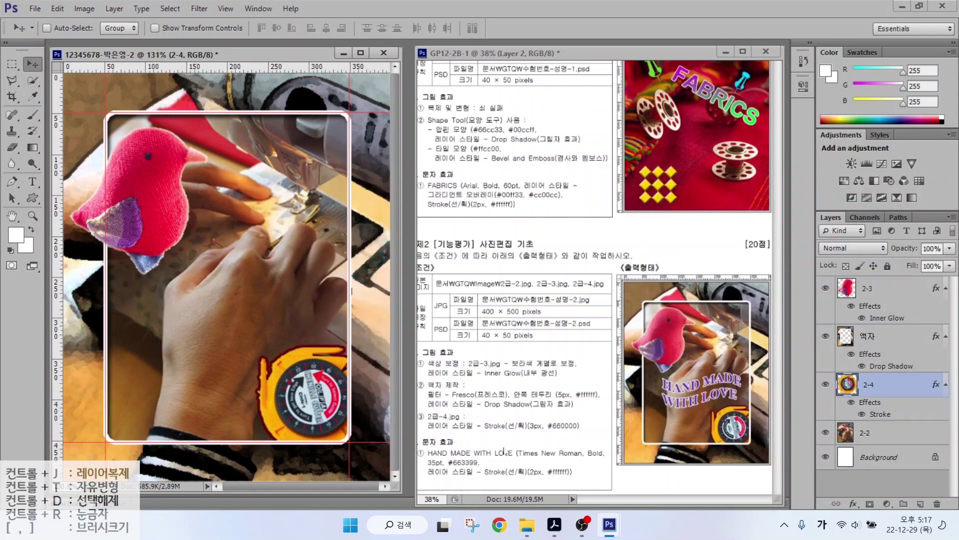
pyautogui.click(878, 296)
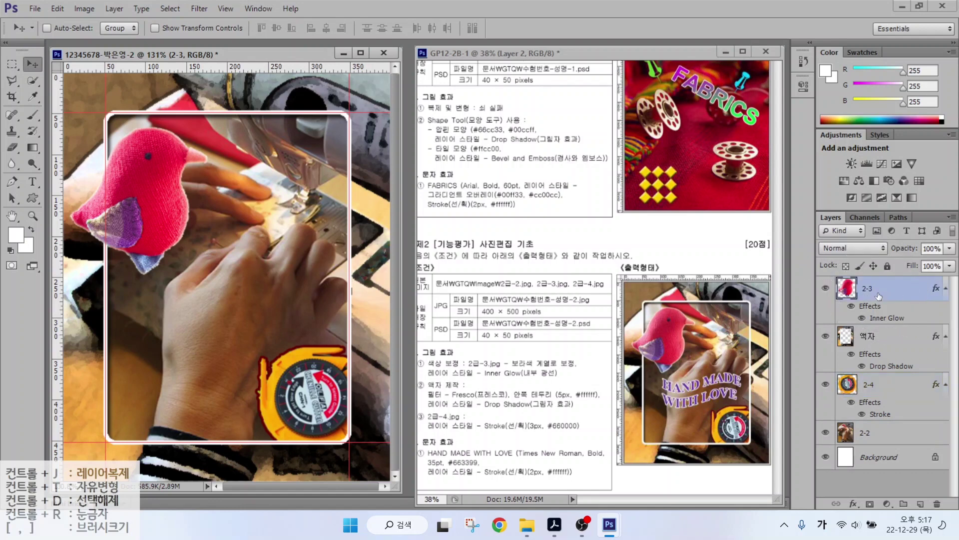
pyautogui.moveTo(787, 318)
pyautogui.mouseDown()
pyautogui.moveTo(835, 248)
pyautogui.moveTo(855, 244)
pyautogui.mouseUp()
pyautogui.moveTo(778, 266)
pyautogui.mouseDown()
pyautogui.moveTo(785, 245)
pyautogui.moveTo(846, 214)
pyautogui.mouseUp()
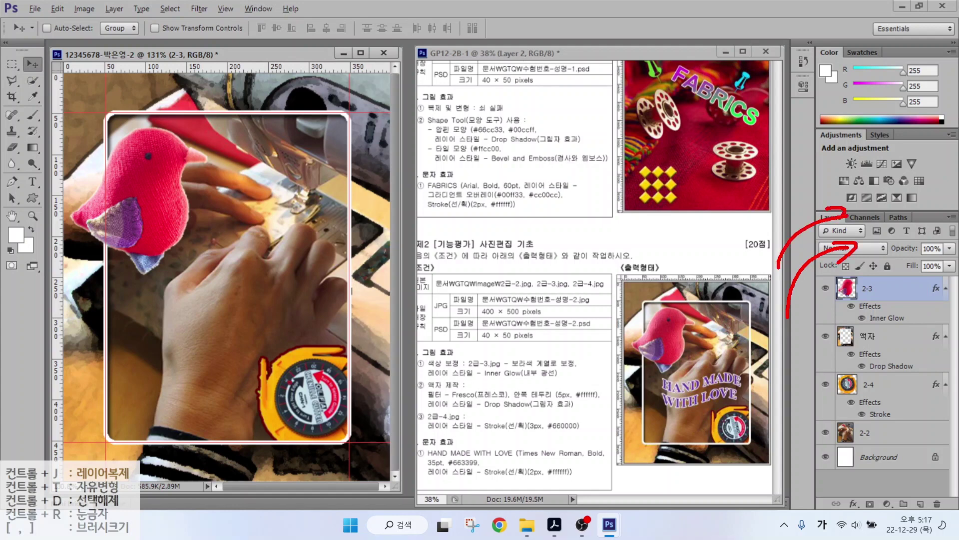
pyautogui.moveTo(761, 230); pyautogui.dragTo(843, 186)
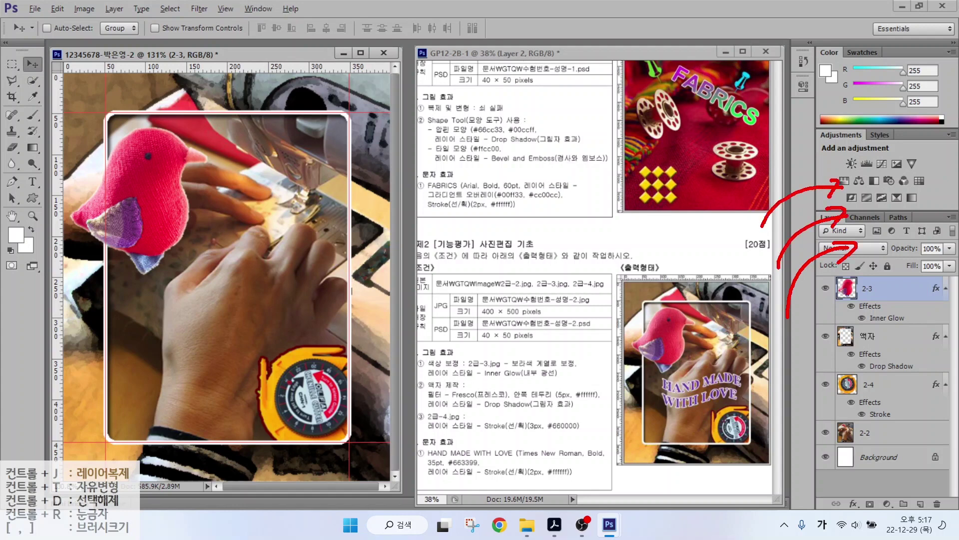
pyautogui.press('Escape')
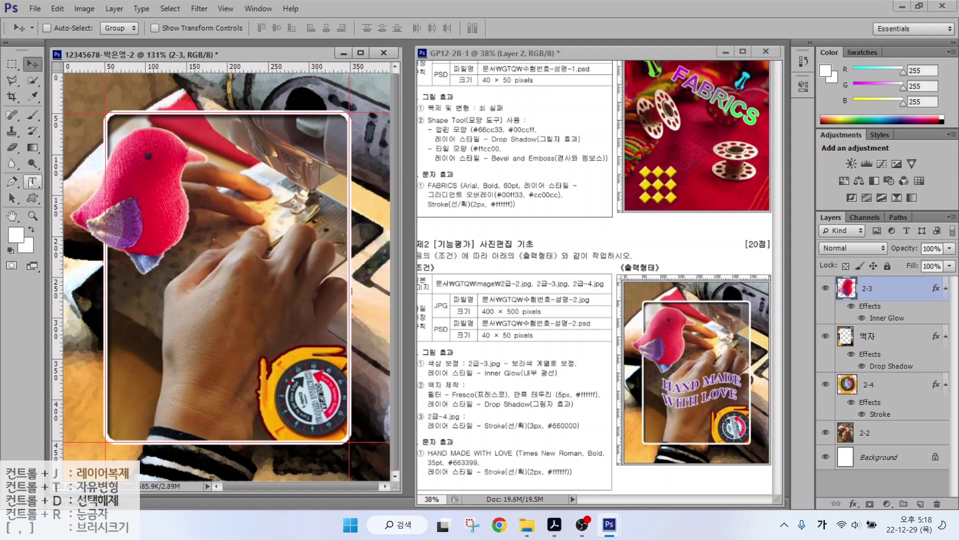
# Type the two-line caption HAND MADE / WITH LOVE in the middle of the frame.
pyautogui.click(33, 181)
pyautogui.click(155, 290)
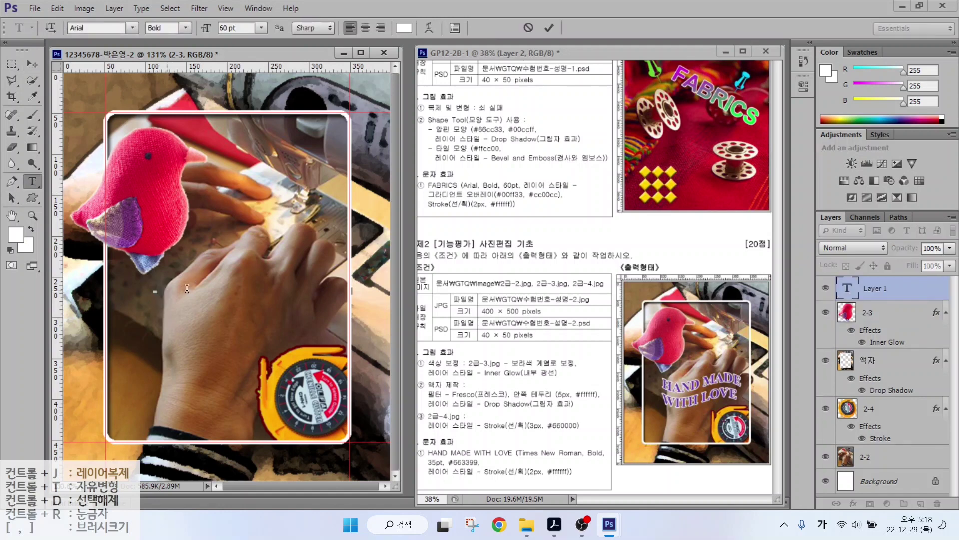
pyautogui.write('HAND MADE')
pyautogui.press('Return')
pyautogui.write('WITH LOVE')
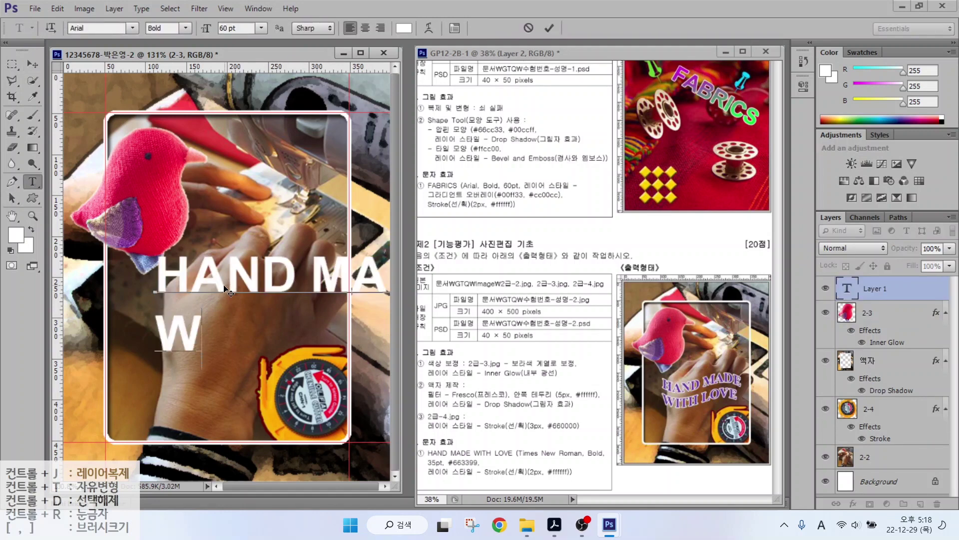
pyautogui.hotkey('ctrl', 'Return')
# Set the caption to Times New Roman Bold in purple #663399.
pyautogui.click(132, 28)
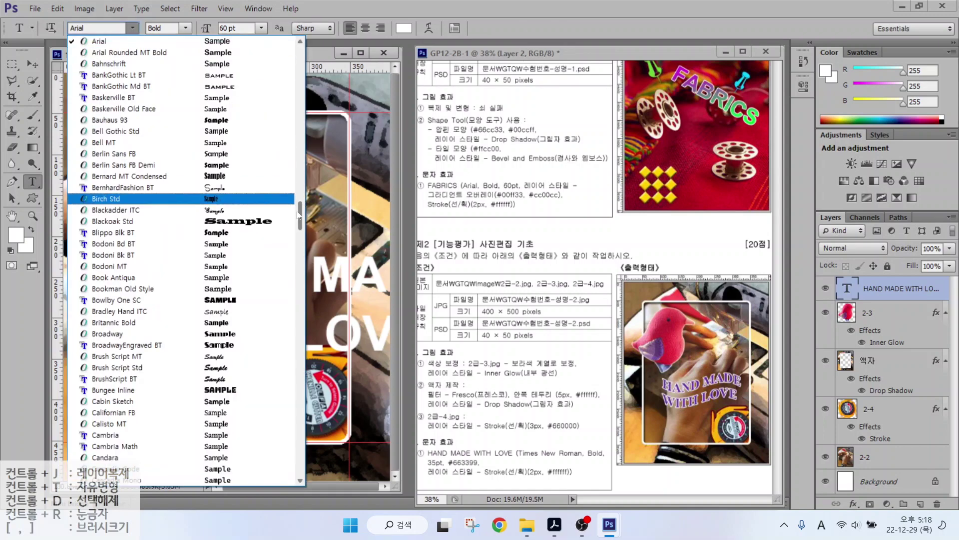
pyautogui.scroll(-20, 105, 257)
pyautogui.click(105, 257)
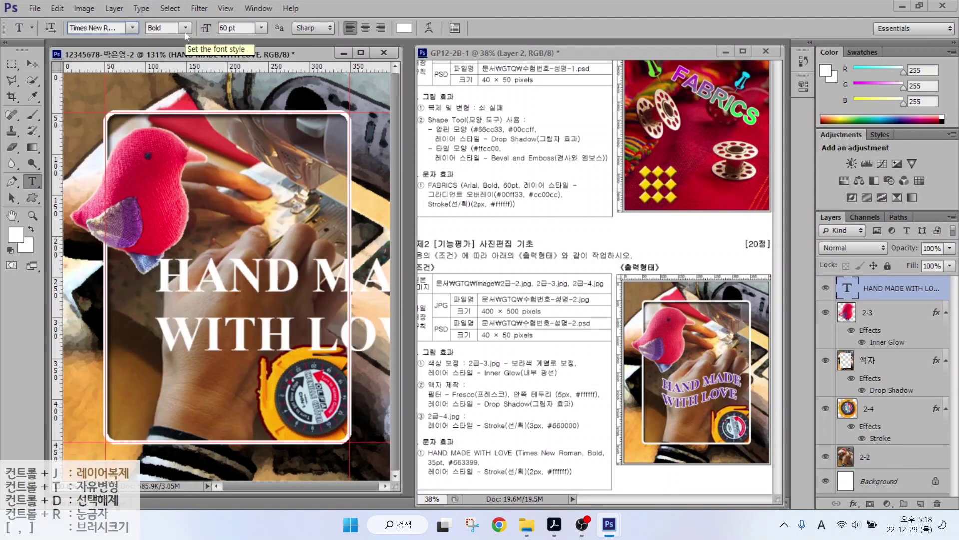
pyautogui.click(404, 28)
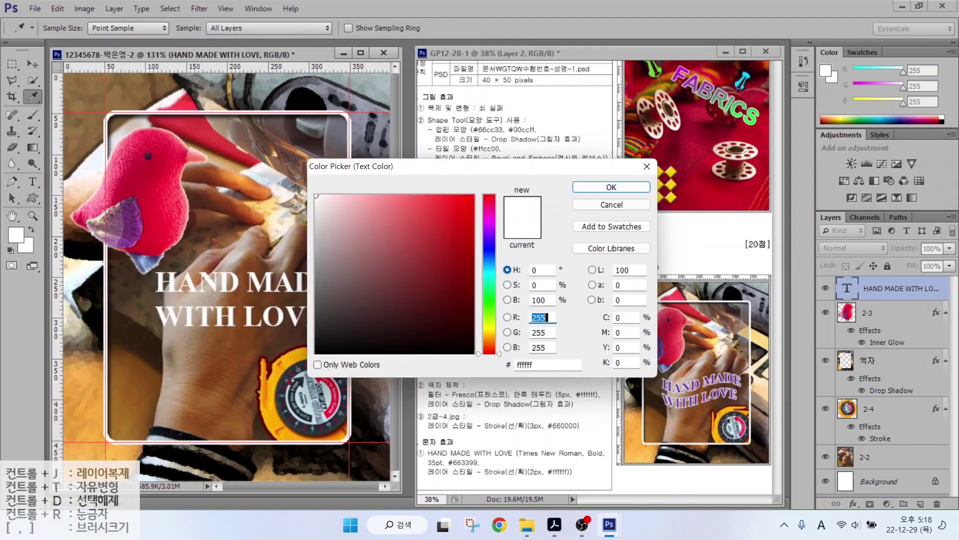
pyautogui.write('663399')
pyautogui.press('Return')
# Add a 2 px white #ffffff Stroke layer effect to the caption.
pyautogui.click(854, 504)
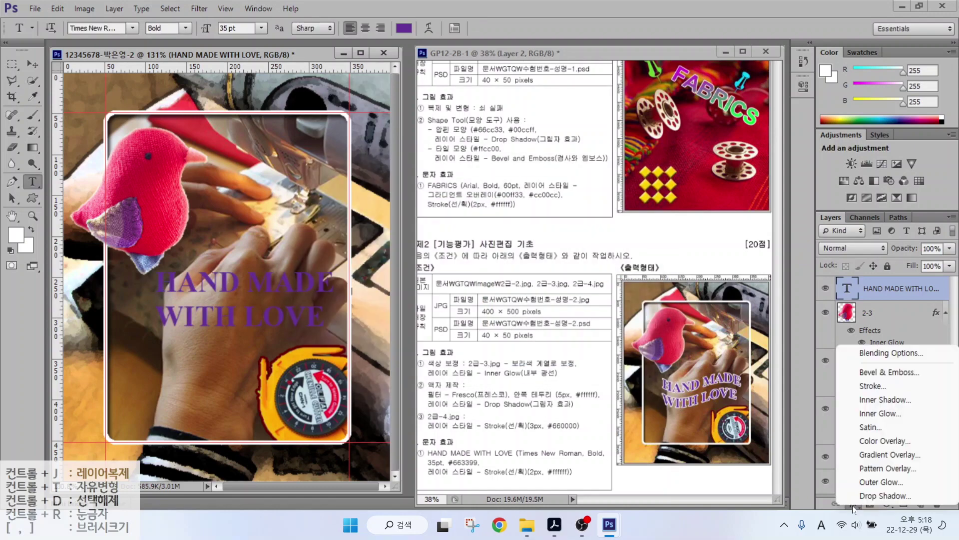
pyautogui.click(847, 388)
pyautogui.write('2')
pyautogui.click(640, 306)
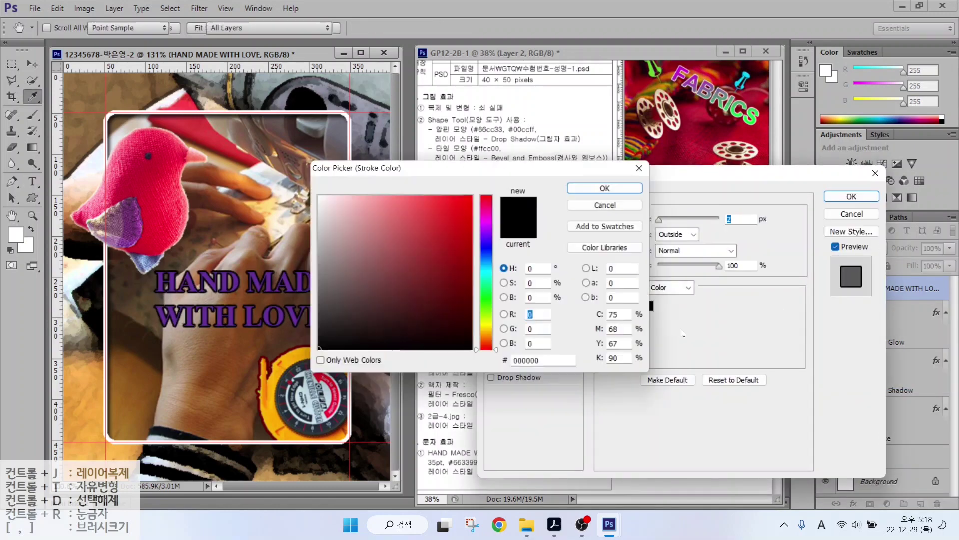
pyautogui.write('ffffff')
pyautogui.click(619, 189)
pyautogui.click(851, 195)
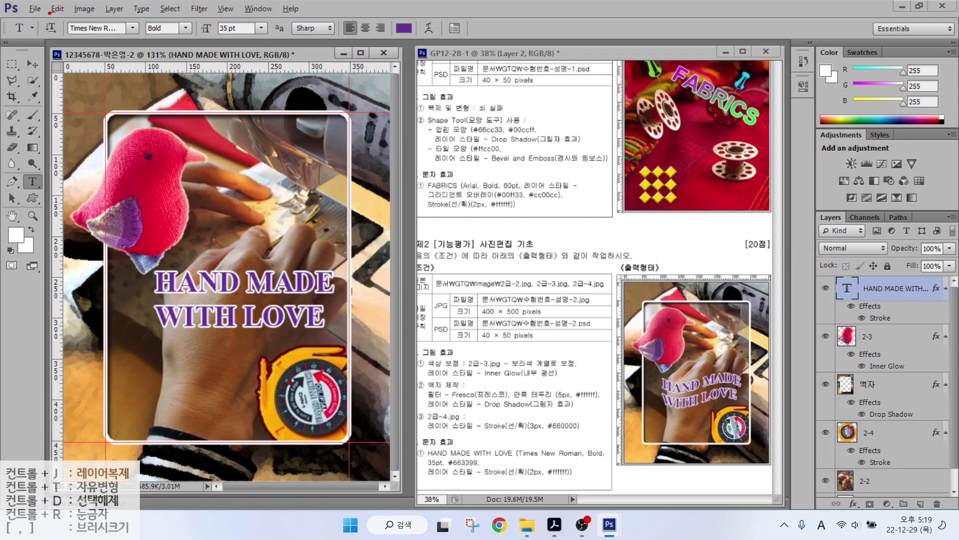
# Apply the Flag warp style to the HAND MADE WITH LOVE caption.
pyautogui.moveTo(38, 14)
pyautogui.mouseDown()
pyautogui.moveTo(144, 33)
pyautogui.moveTo(507, 43)
pyautogui.mouseUp()
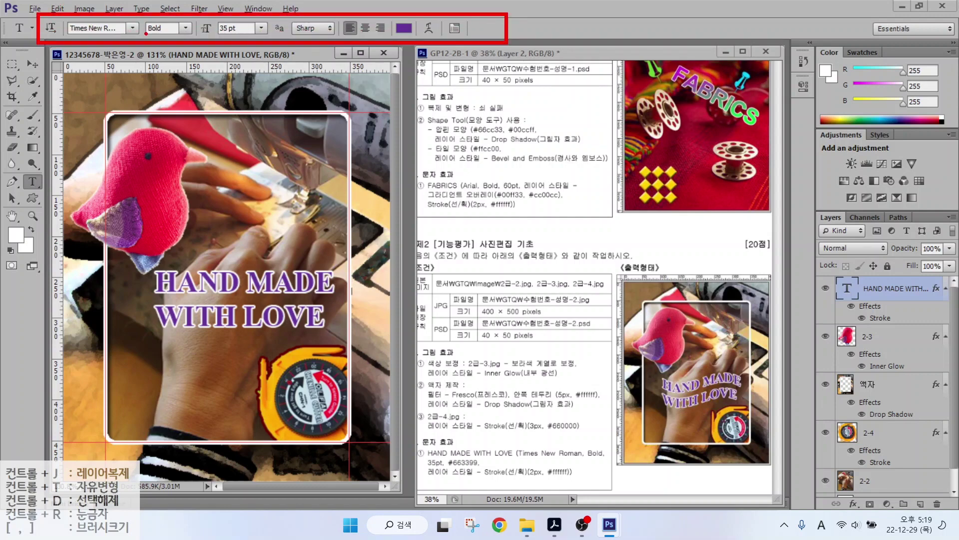
pyautogui.moveTo(114, 31); pyautogui.dragTo(64, 79)
pyautogui.moveTo(238, 33); pyautogui.dragTo(170, 86)
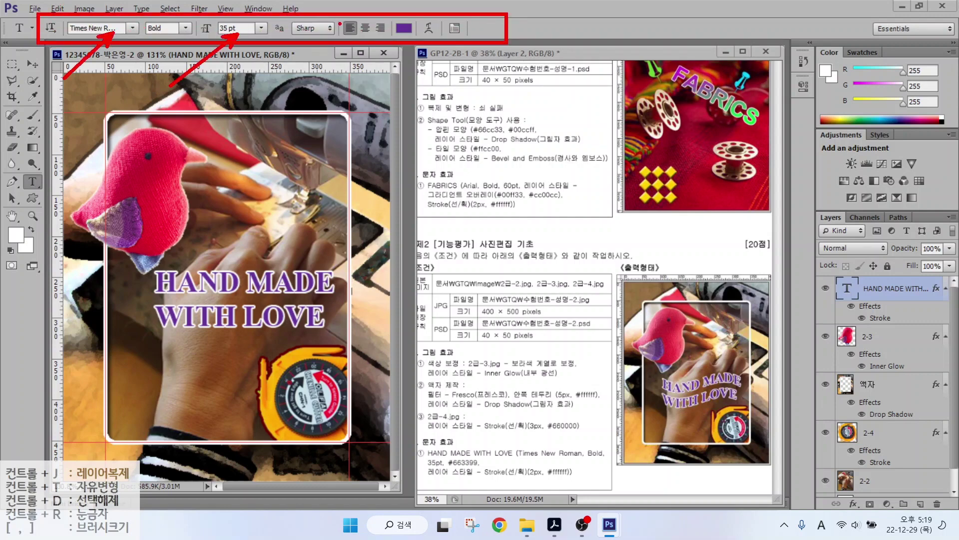
pyautogui.moveTo(391, 31); pyautogui.dragTo(360, 84)
pyautogui.moveTo(425, 40)
pyautogui.mouseDown()
pyautogui.moveTo(450, 19)
pyautogui.moveTo(431, 41)
pyautogui.moveTo(472, 85)
pyautogui.mouseUp()
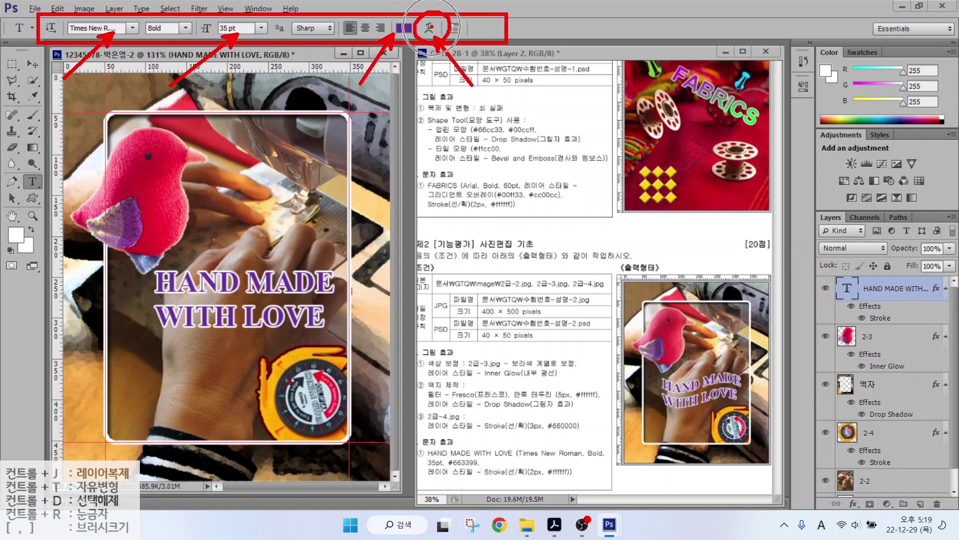
pyautogui.press('Escape')
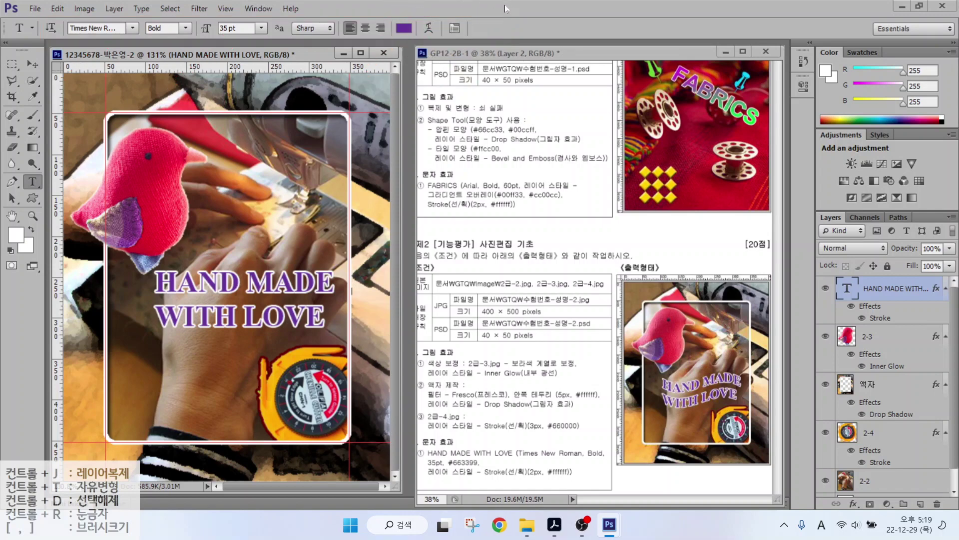
pyautogui.click(429, 28)
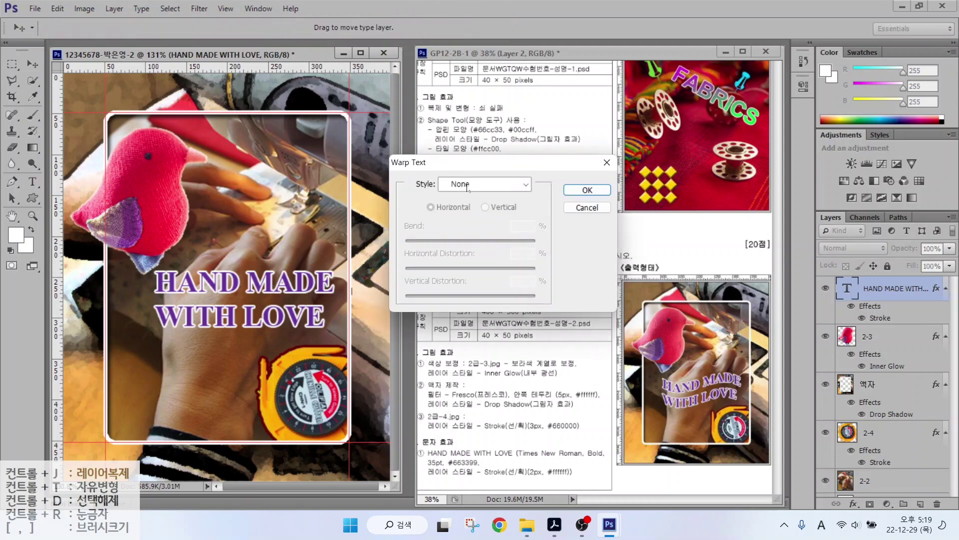
pyautogui.click(468, 185)
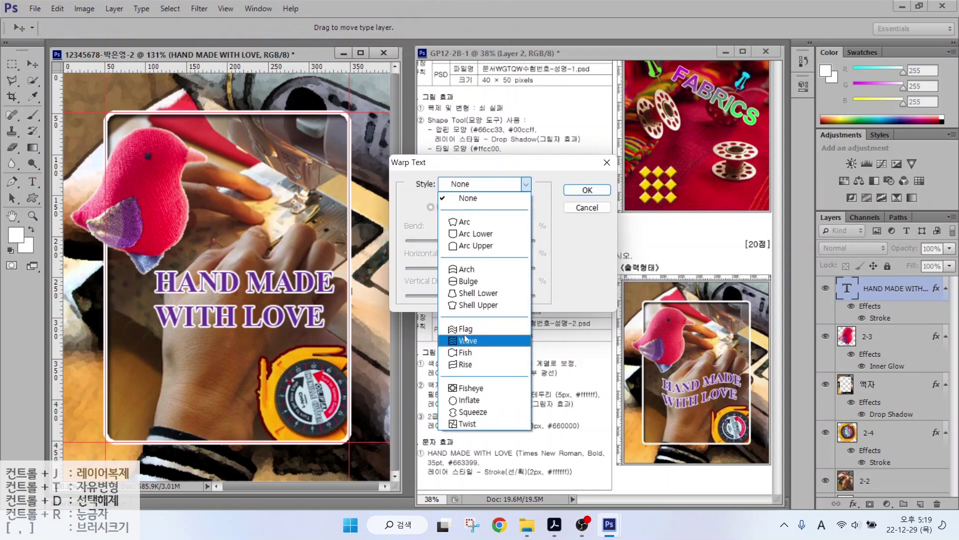
pyautogui.click(465, 329)
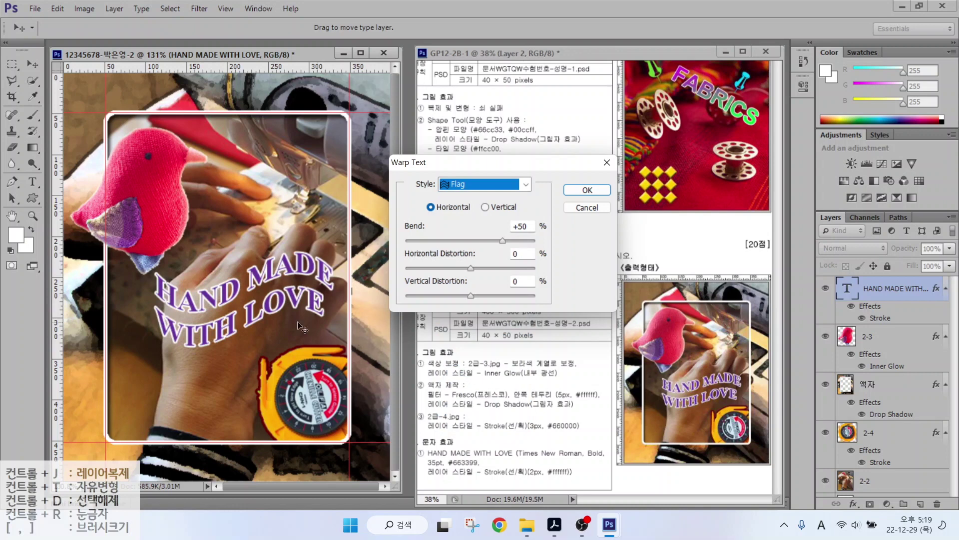
# Set the flag Bend to +35 and shift the caption slightly left and down.
pyautogui.click(490, 242)
pyautogui.moveTo(489, 242)
pyautogui.mouseDown()
pyautogui.moveTo(444, 241)
pyautogui.moveTo(495, 244)
pyautogui.mouseUp()
pyautogui.click(563, 191)
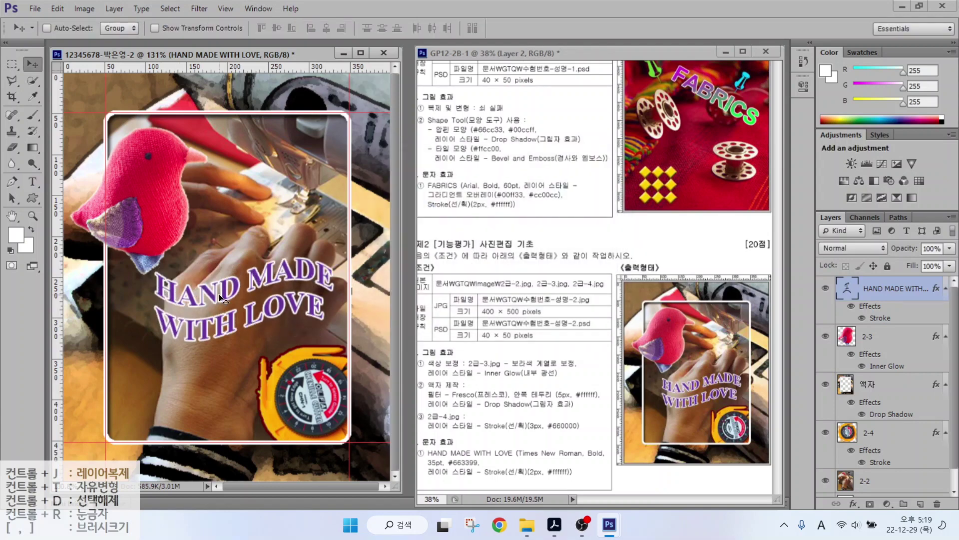
pyautogui.moveTo(271, 296); pyautogui.dragTo(260, 312)
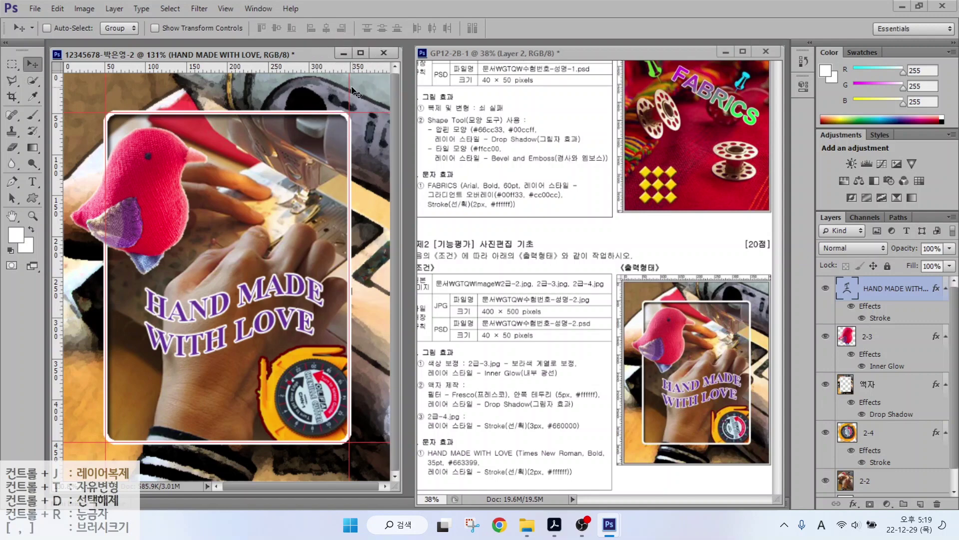
# Clear all guides from the canvas with View > Clear Guides.
pyautogui.click(223, 10)
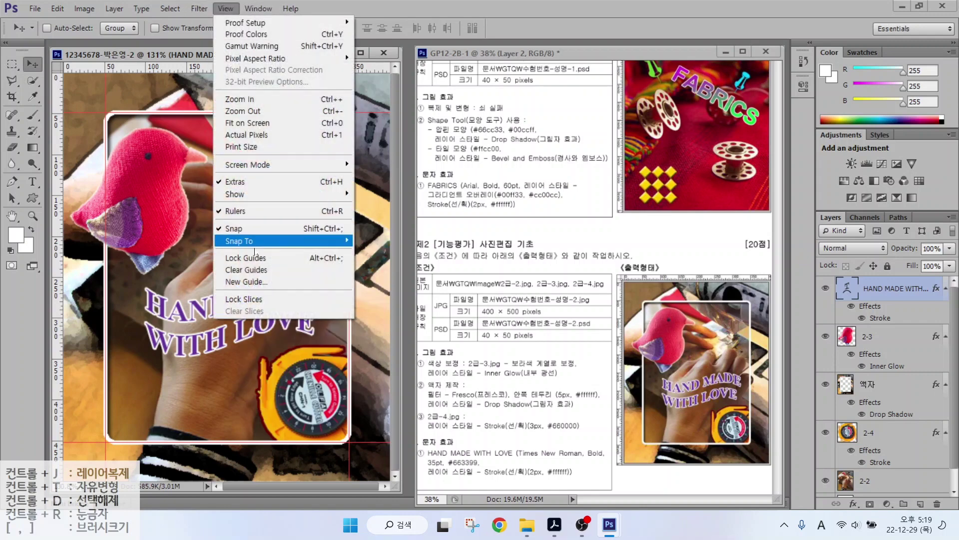
pyautogui.click(255, 271)
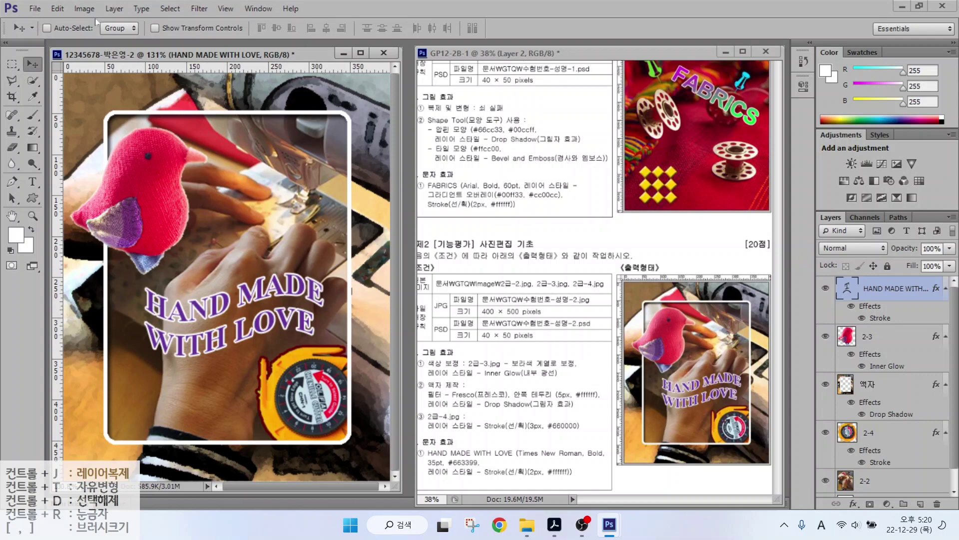
pyautogui.click(35, 9)
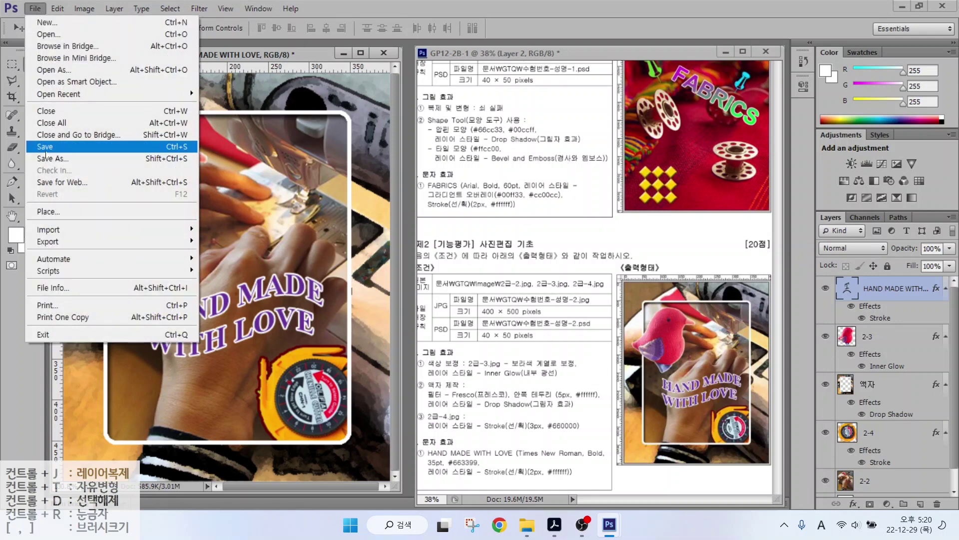
# Save a JPEG copy of the composite at quality 12.
pyautogui.click(45, 151)
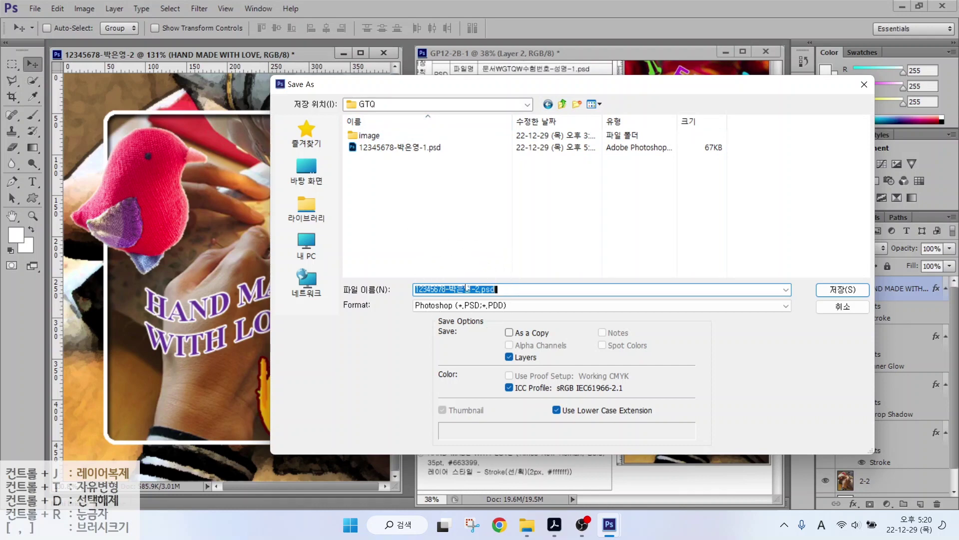
pyautogui.click(438, 306)
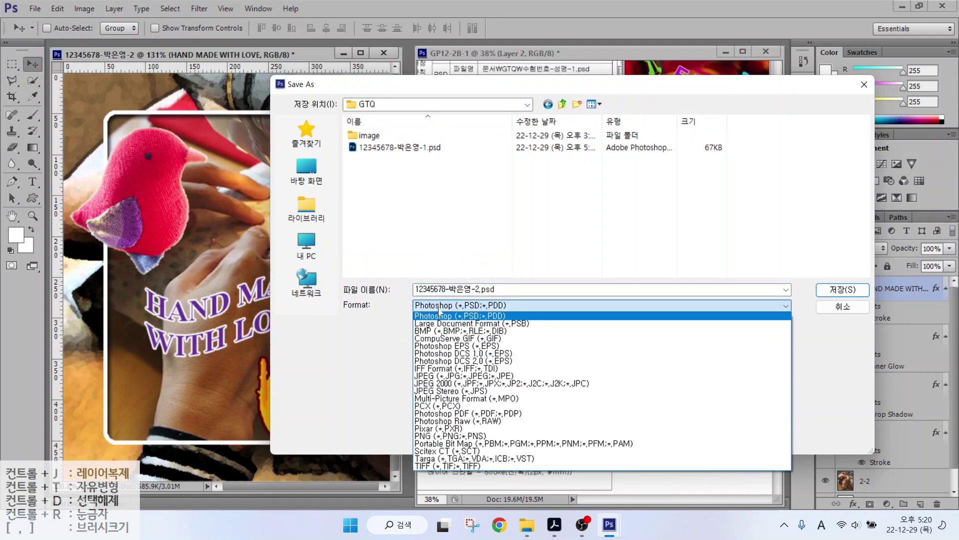
pyautogui.click(442, 383)
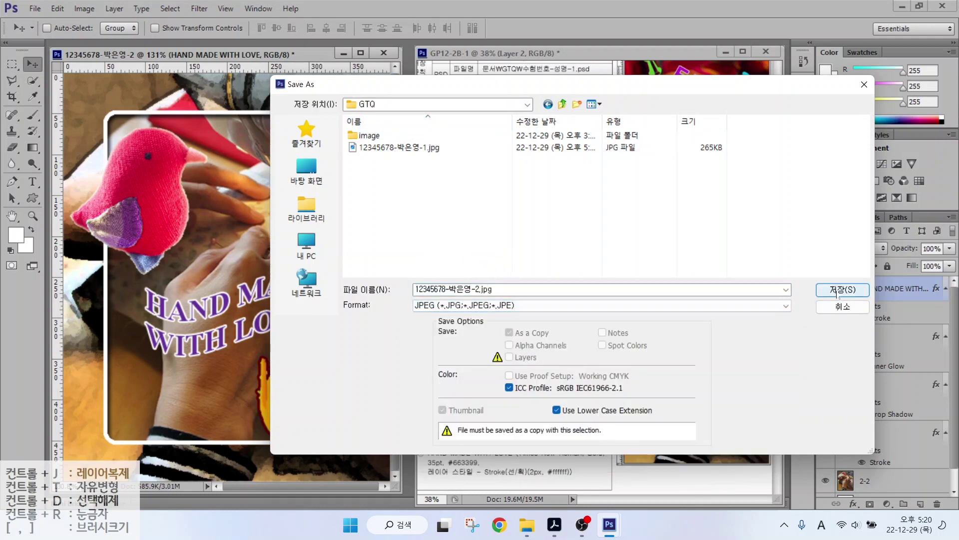
pyautogui.click(843, 290)
pyautogui.click(478, 188)
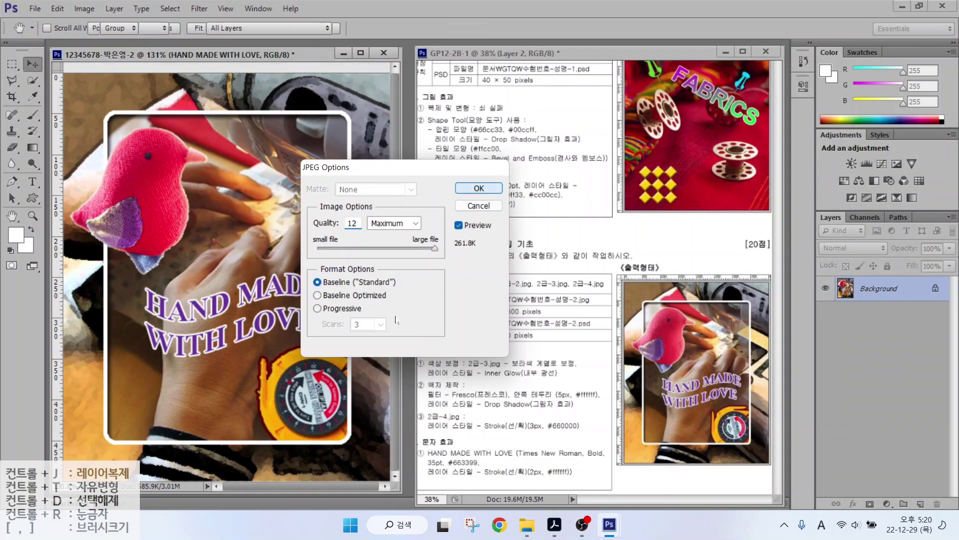
# Resize the image to 40×50 pixels.
pyautogui.click(83, 8)
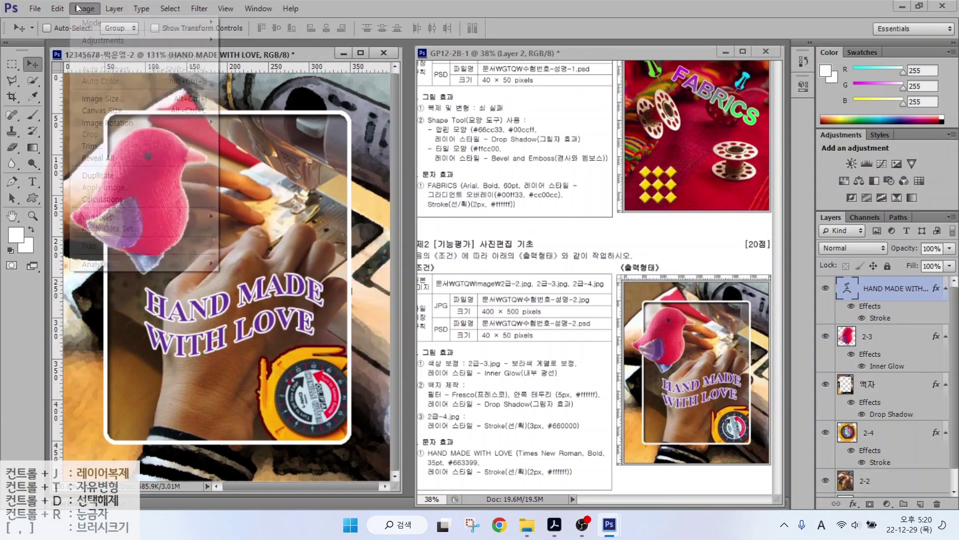
pyautogui.click(83, 8)
pyautogui.click(102, 98)
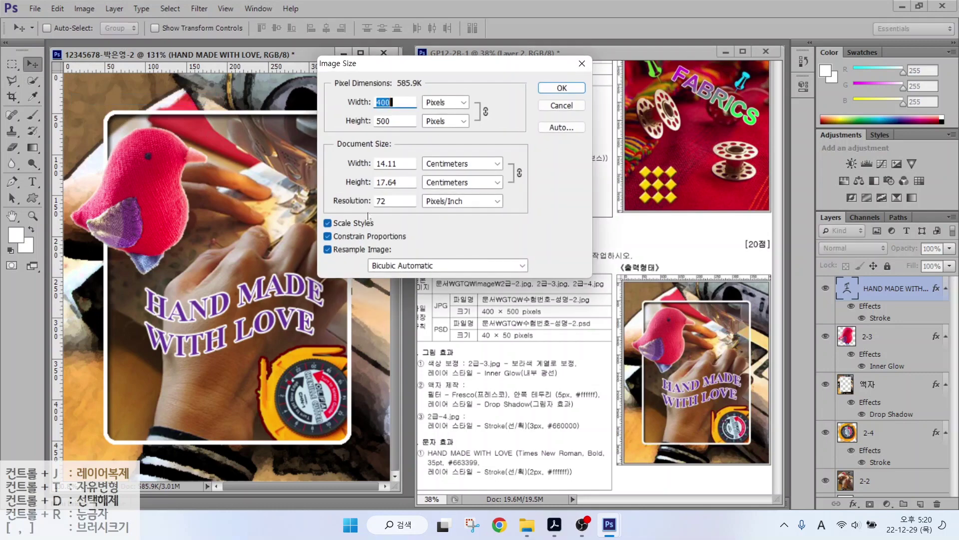
pyautogui.write('40')
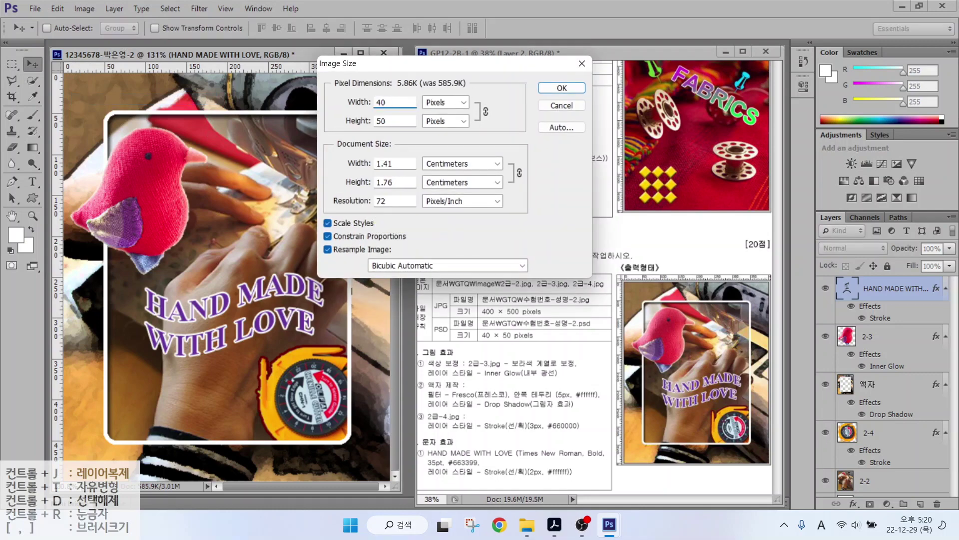
pyautogui.press('Return')
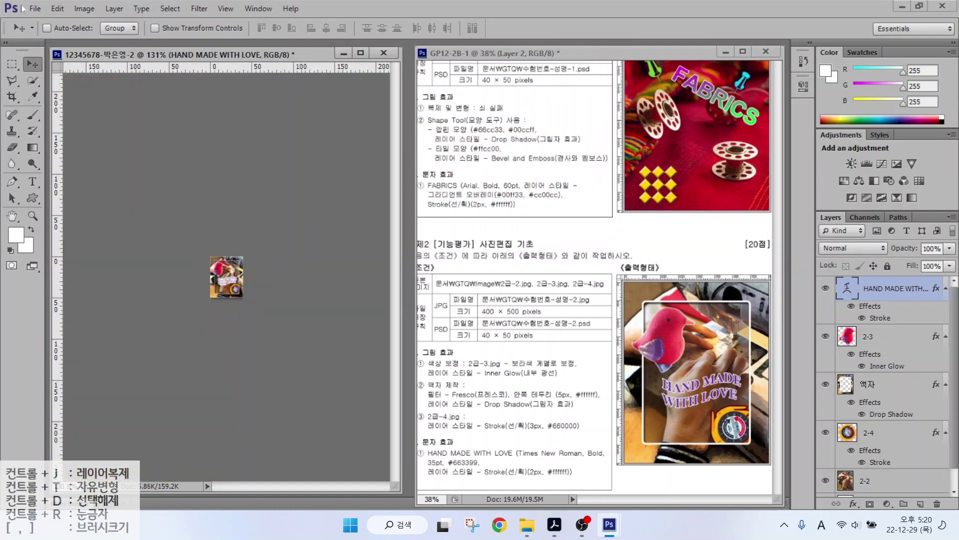
# Save the composite as a layered Photoshop PSD file.
pyautogui.click(34, 9)
pyautogui.click(50, 155)
pyautogui.click(495, 290)
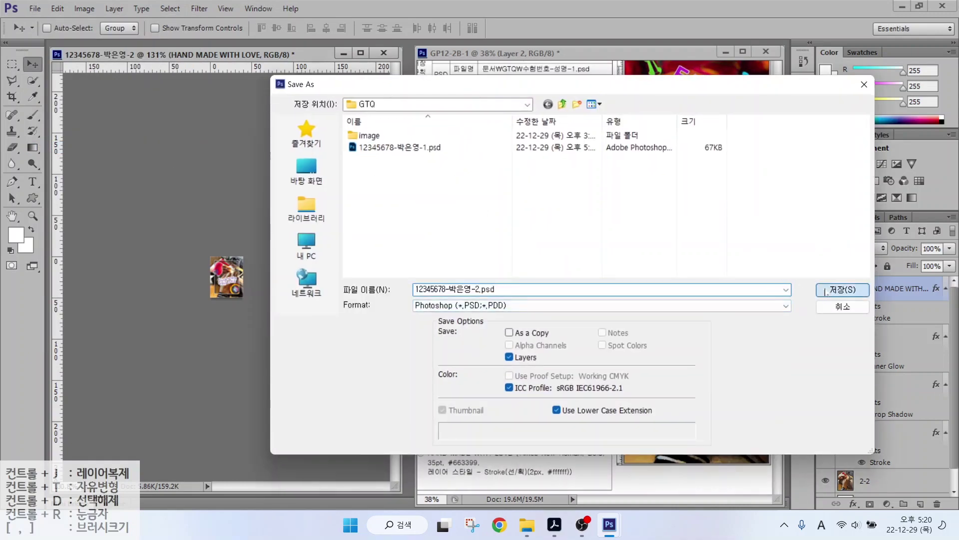
pyautogui.press('Return')
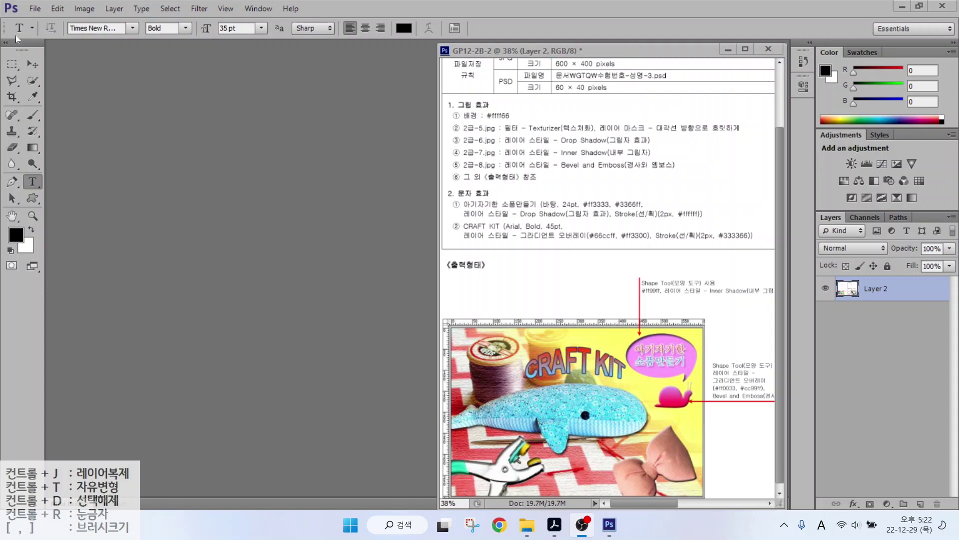
# Create a 600×400 pixel document named with the candidate's ID and name, with rulers shown.
pyautogui.click(33, 9)
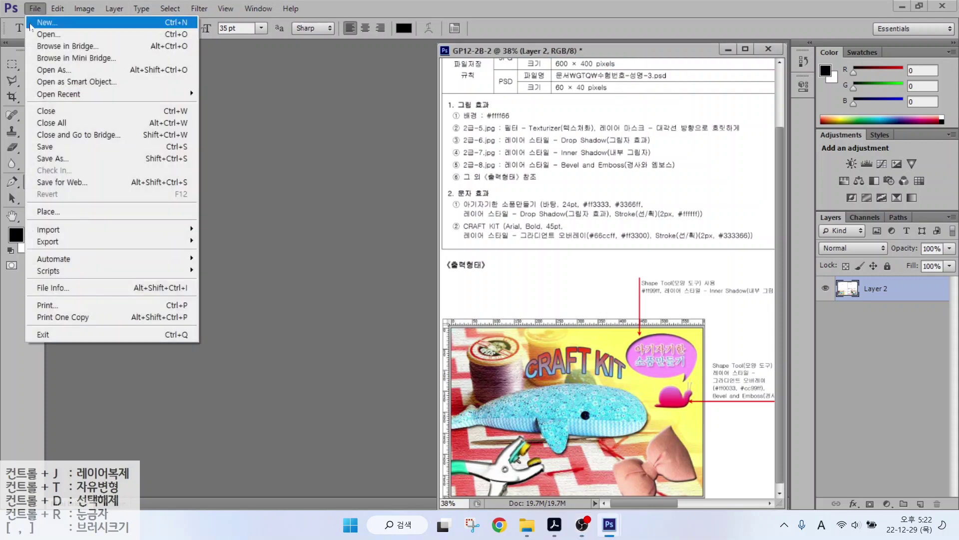
pyautogui.press('Escape')
pyautogui.hotkey('ctrl', 'n')
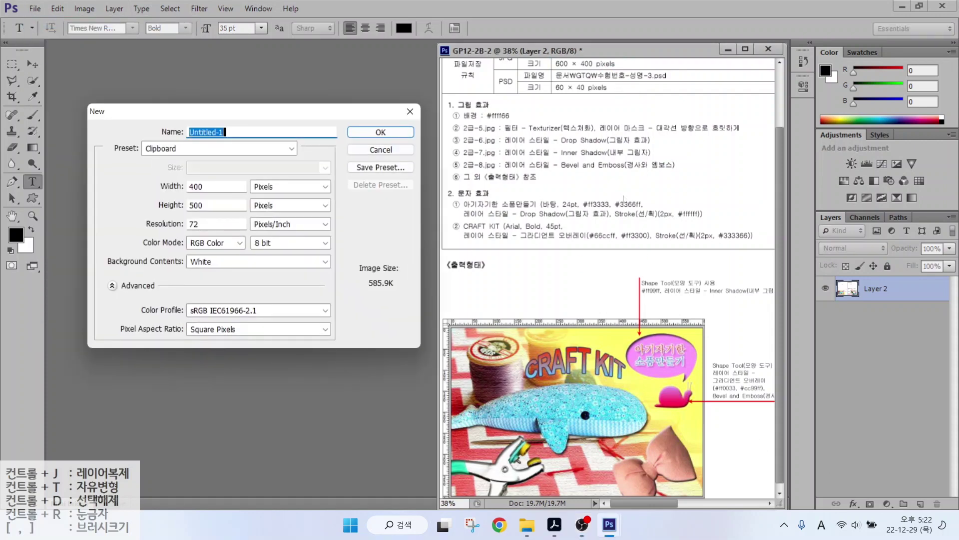
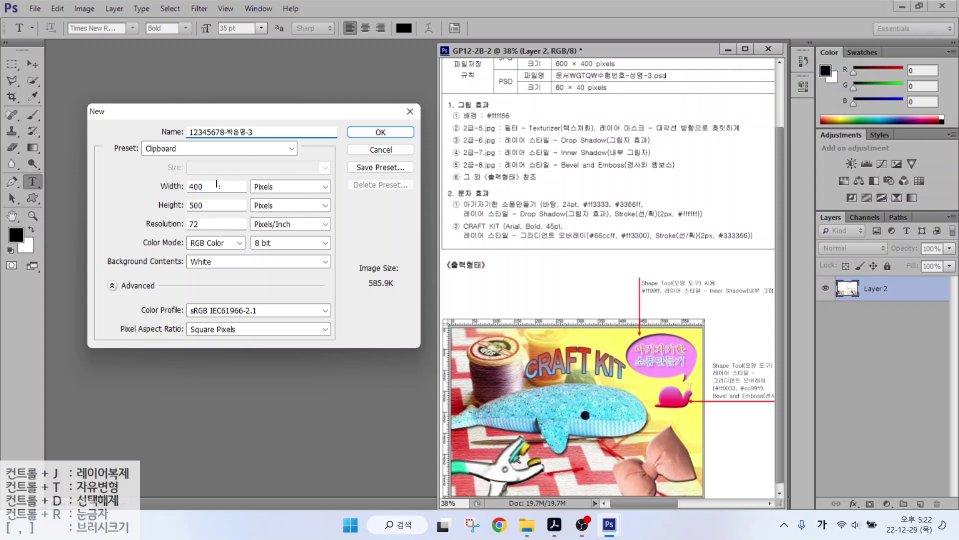
pyautogui.moveTo(204, 187); pyautogui.dragTo(190, 186)
pyautogui.write('600')
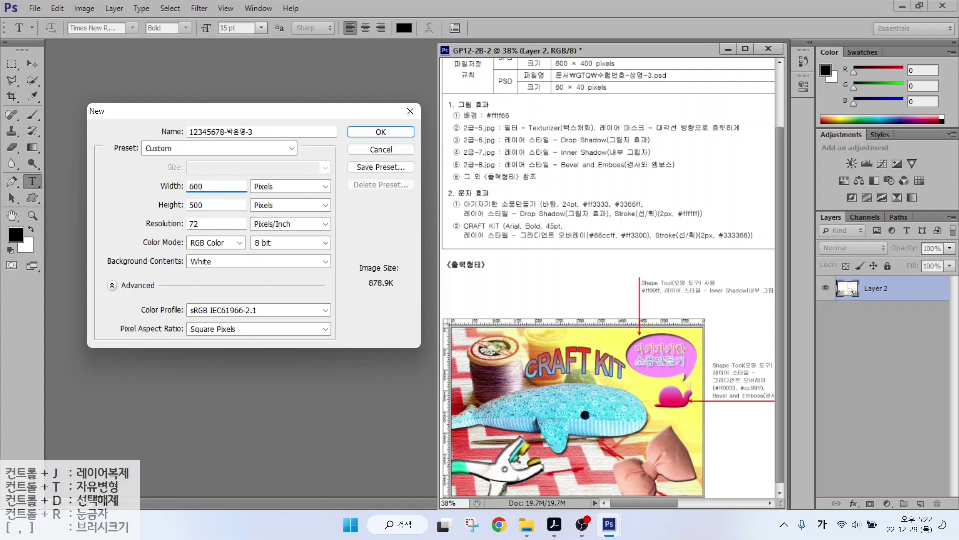
pyautogui.press('Tab')
pyautogui.write('400')
pyautogui.click(361, 132)
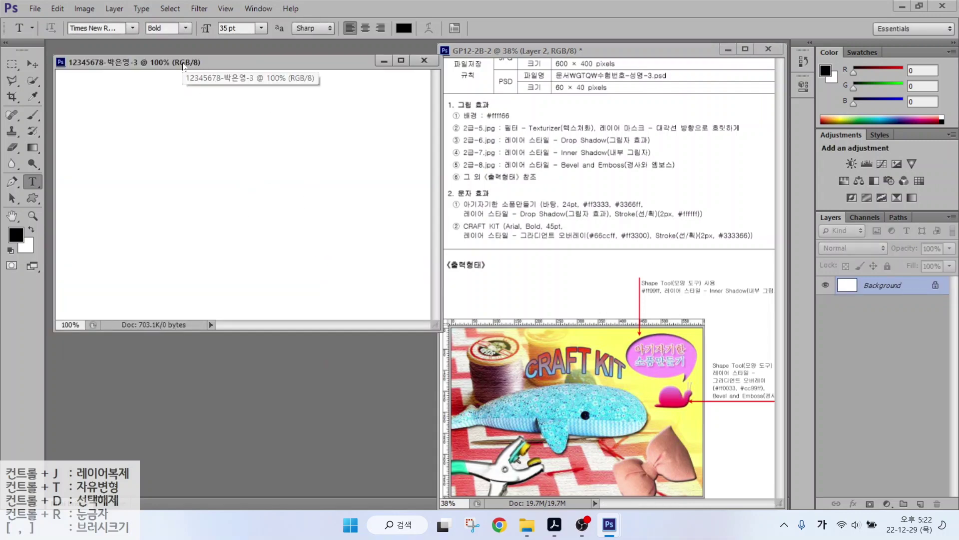
pyautogui.hotkey('ctrl', 'r')
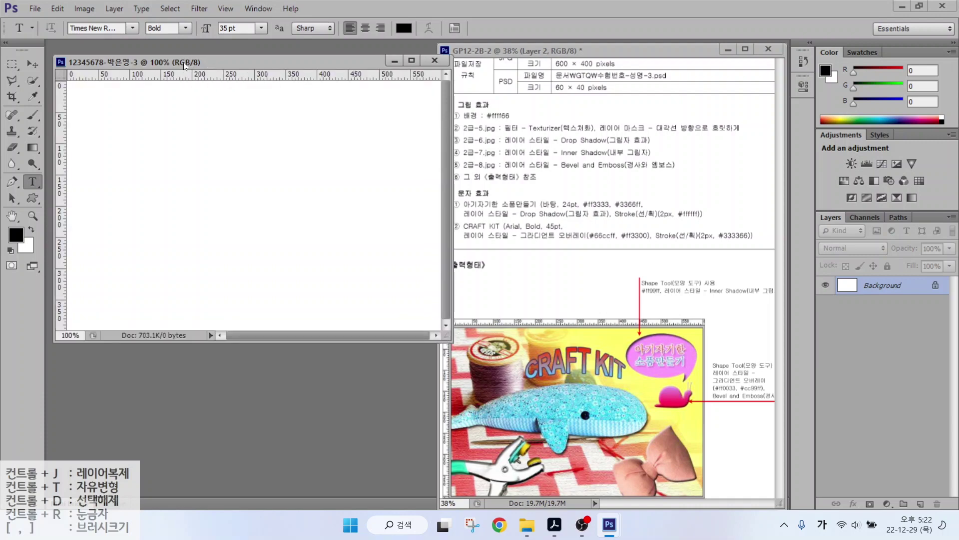
pyautogui.moveTo(185, 64); pyautogui.dragTo(179, 58)
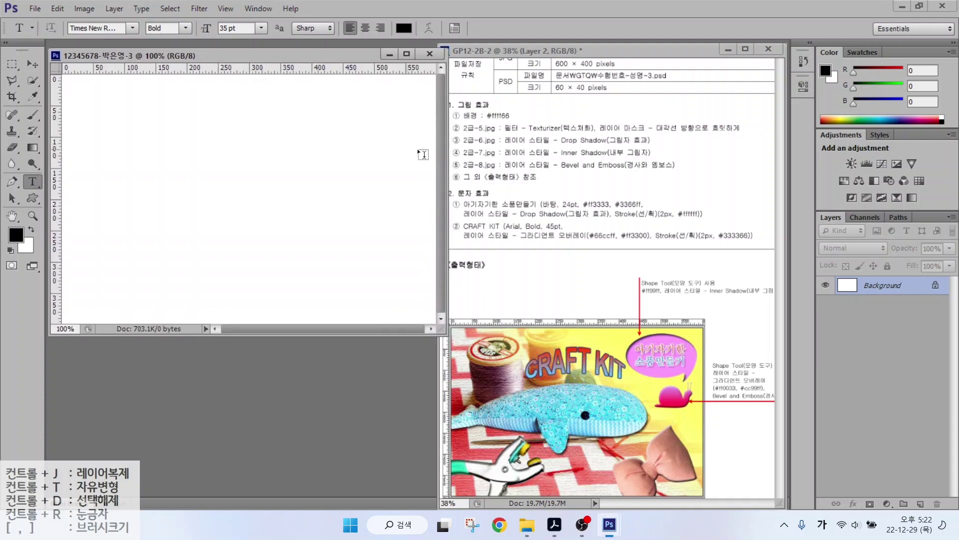
# Set the foreground colour to pale yellow #ffff66.
pyautogui.click(17, 233)
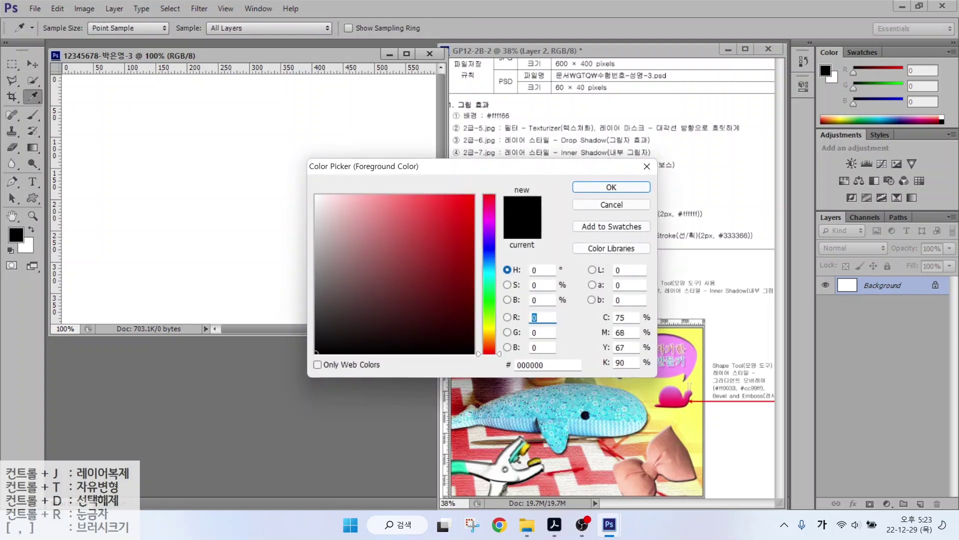
pyautogui.press('Tab')
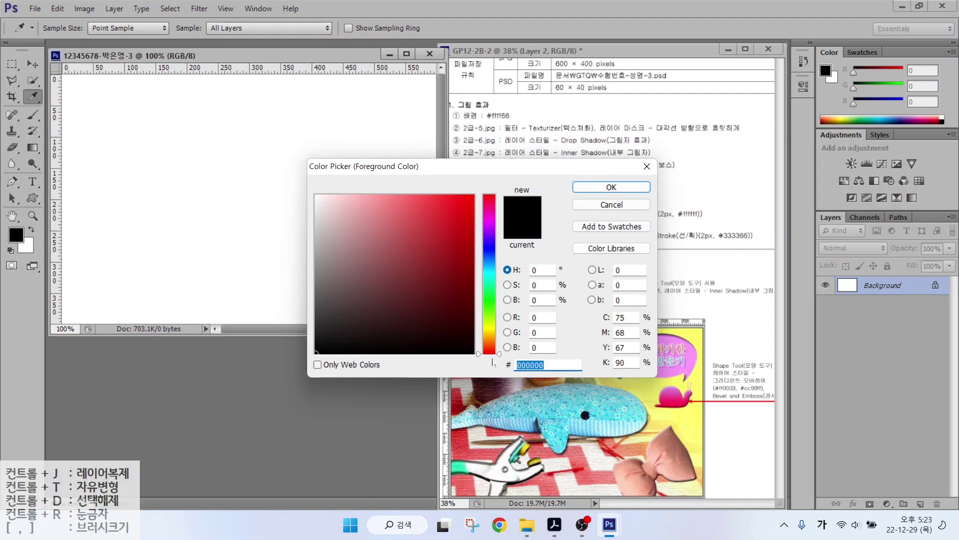
pyautogui.press('Hangul')
pyautogui.write('ffff66')
pyautogui.press('Return')
pyautogui.press('t')
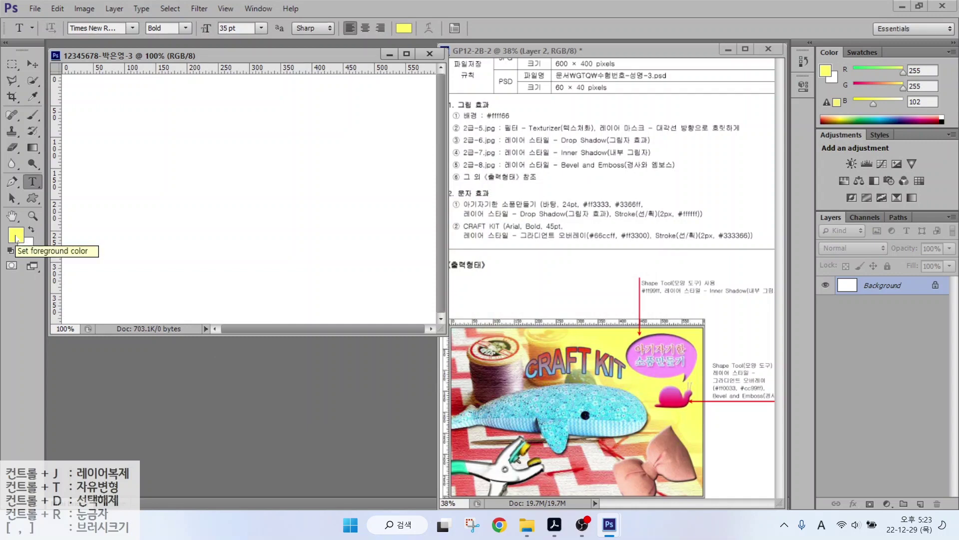
# Fill the canvas with the yellow foreground colour, then bring up the Open dialog.
pyautogui.click(55, 13)
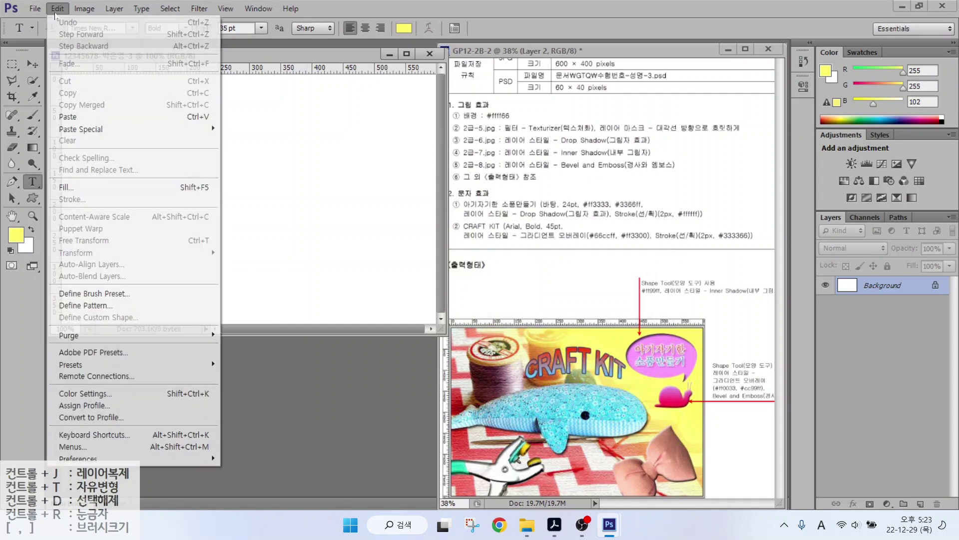
pyautogui.click(73, 188)
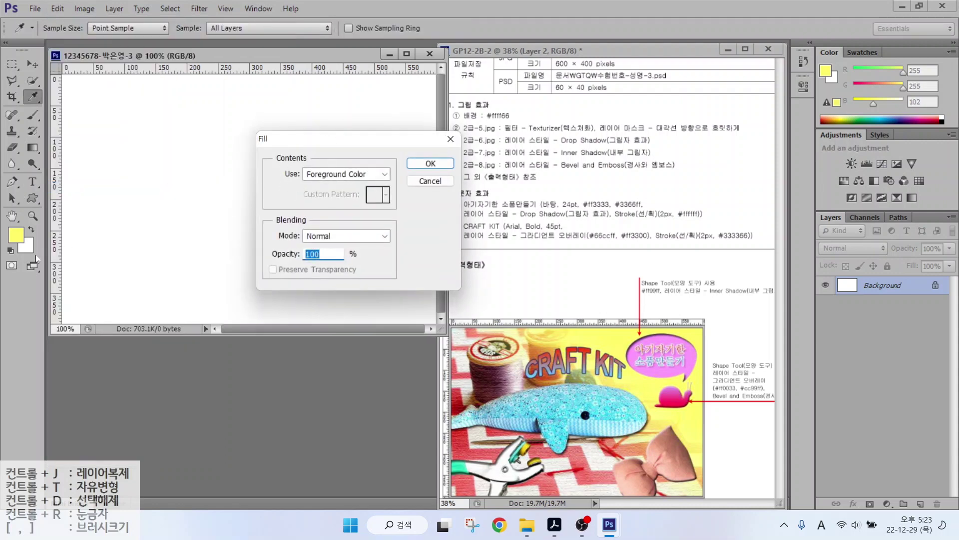
pyautogui.click(424, 166)
pyautogui.press('t')
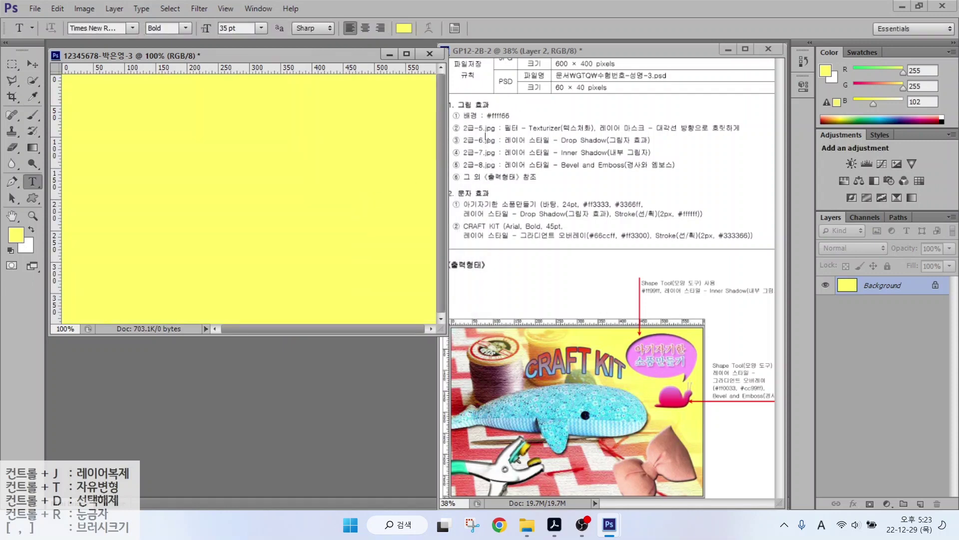
pyautogui.doubleClick(191, 379)
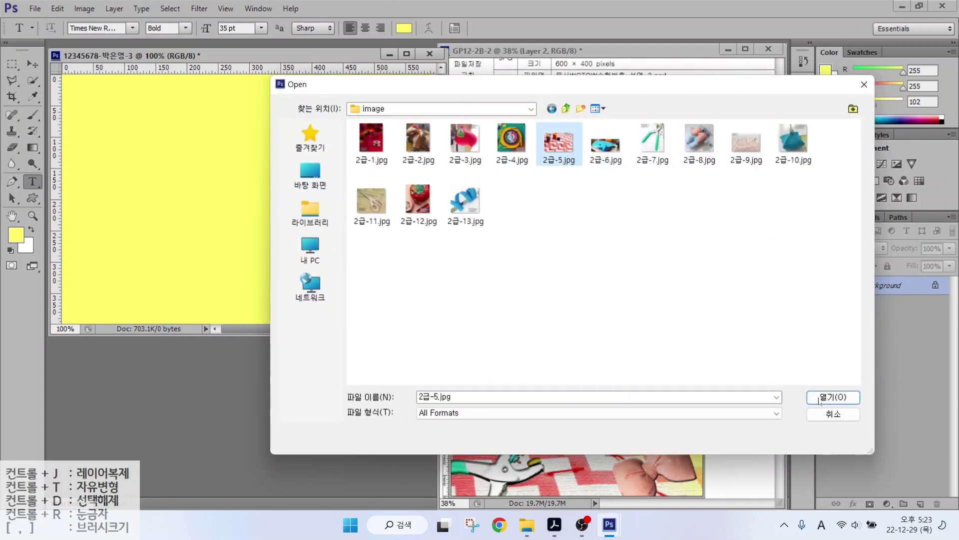
# Open 2급-5.jpg and resize it to 600 pixels wide.
pyautogui.doubleClick(560, 143)
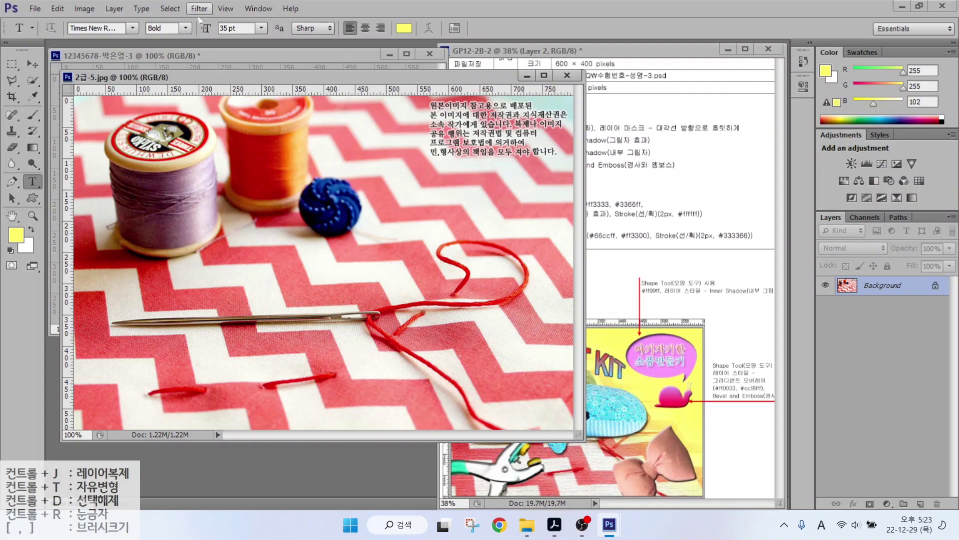
pyautogui.click(114, 8)
pyautogui.moveTo(84, 8)
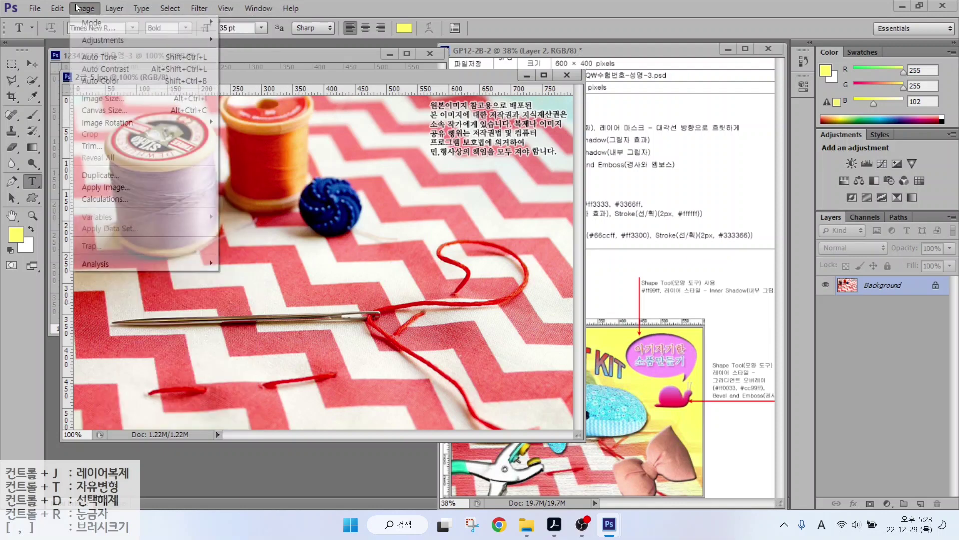
pyautogui.click(100, 102)
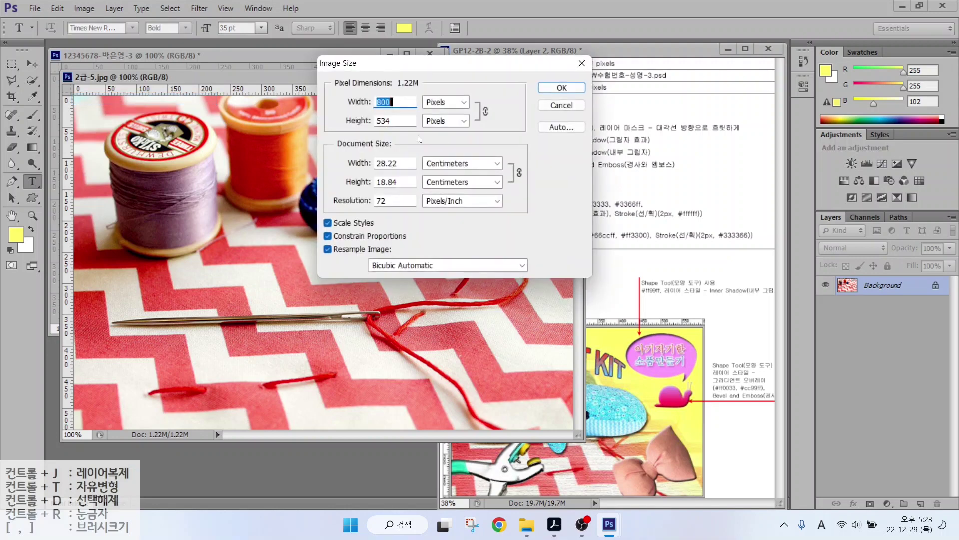
pyautogui.write('600')
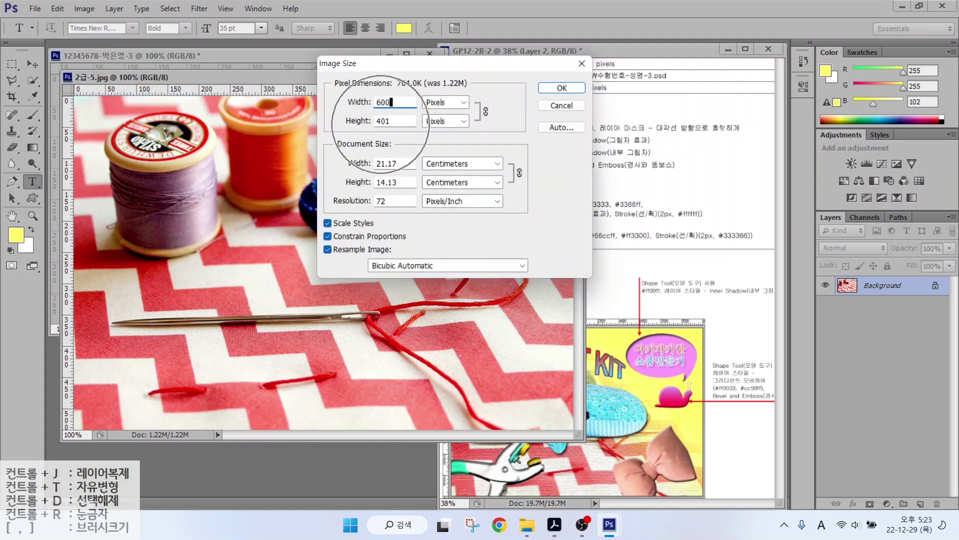
pyautogui.click(562, 88)
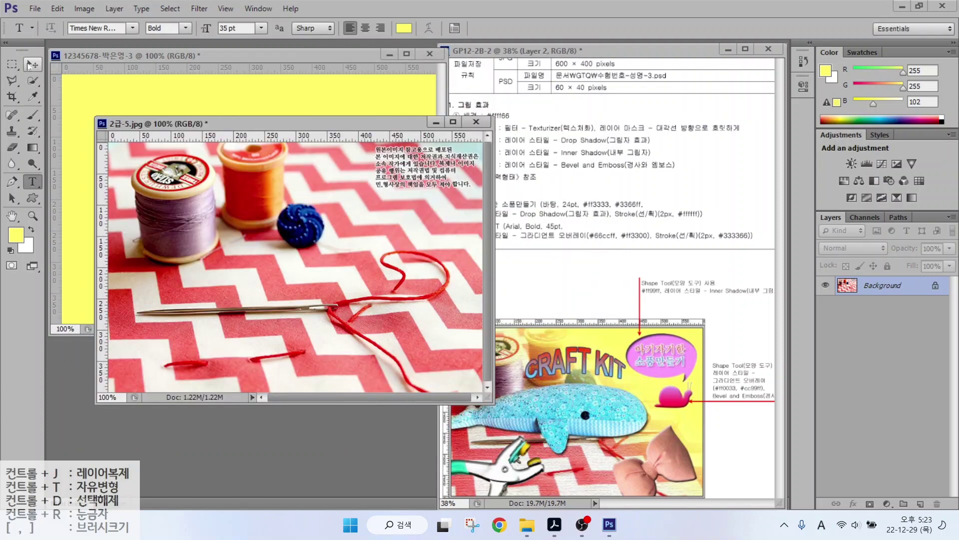
# Move the photo into the yellow document, close the original unsaved, and name the layer 2-5.
pyautogui.click(28, 66)
pyautogui.moveTo(192, 160); pyautogui.dragTo(84, 147)
pyautogui.click(477, 122)
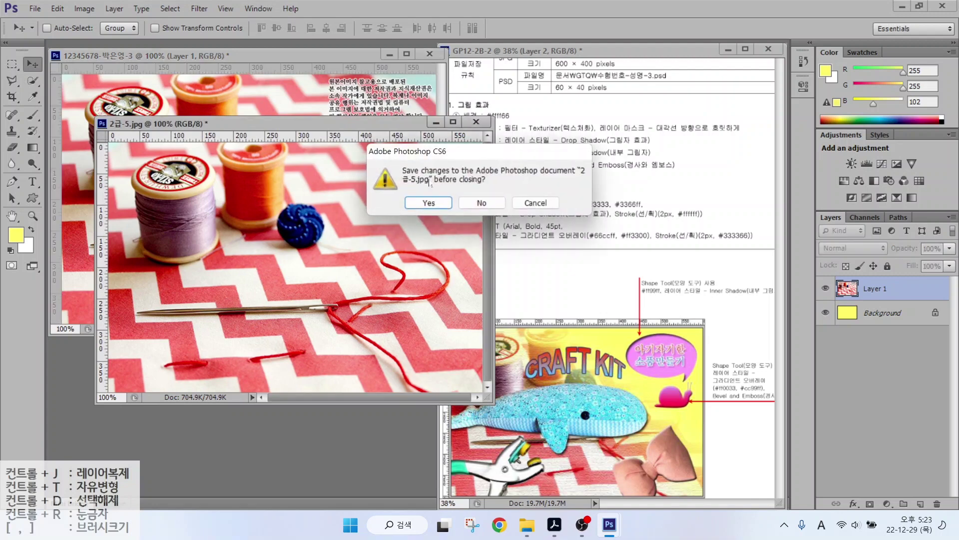
pyautogui.click(481, 203)
pyautogui.doubleClick(876, 288)
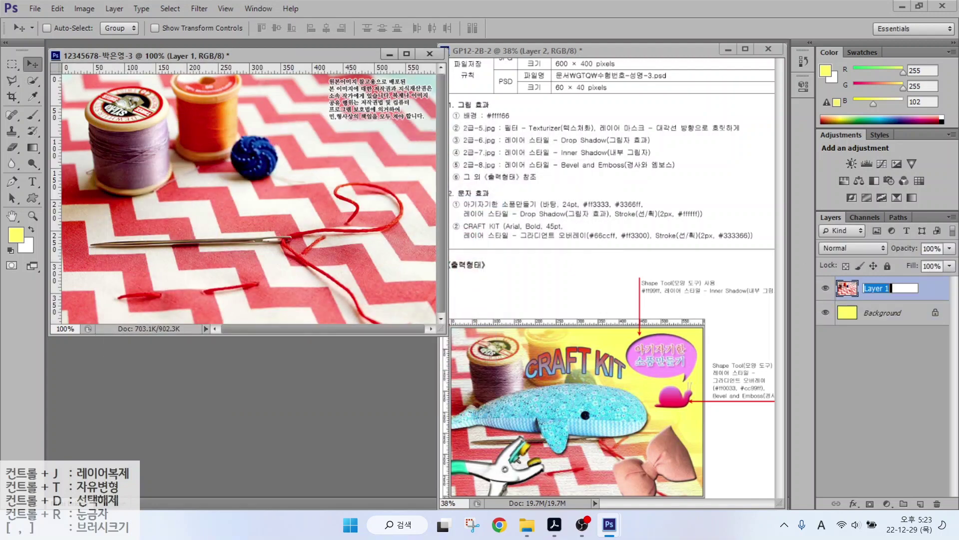
pyautogui.write('2-5')
pyautogui.press('Return')
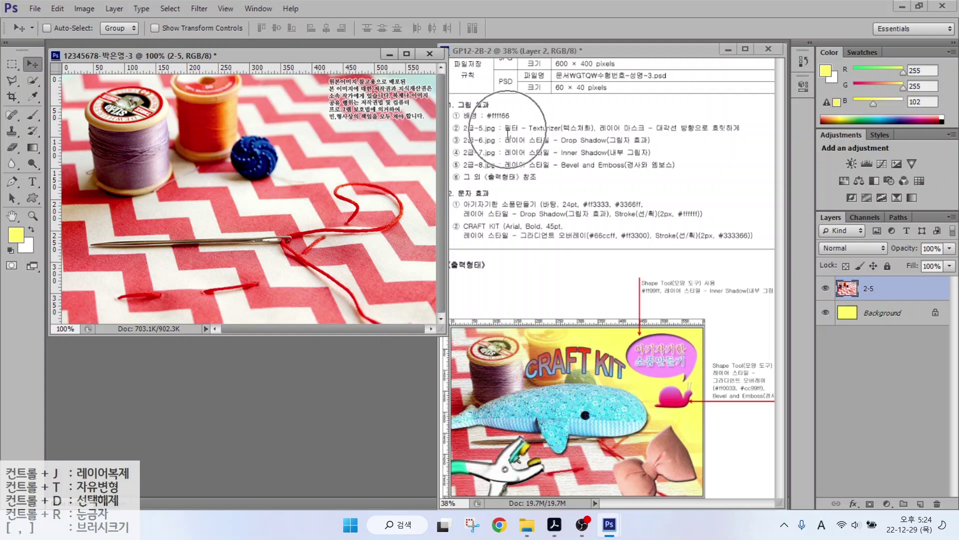
# Apply the Filter Gallery's Texture > Texturizer filter to layer 2-5.
pyautogui.click(199, 8)
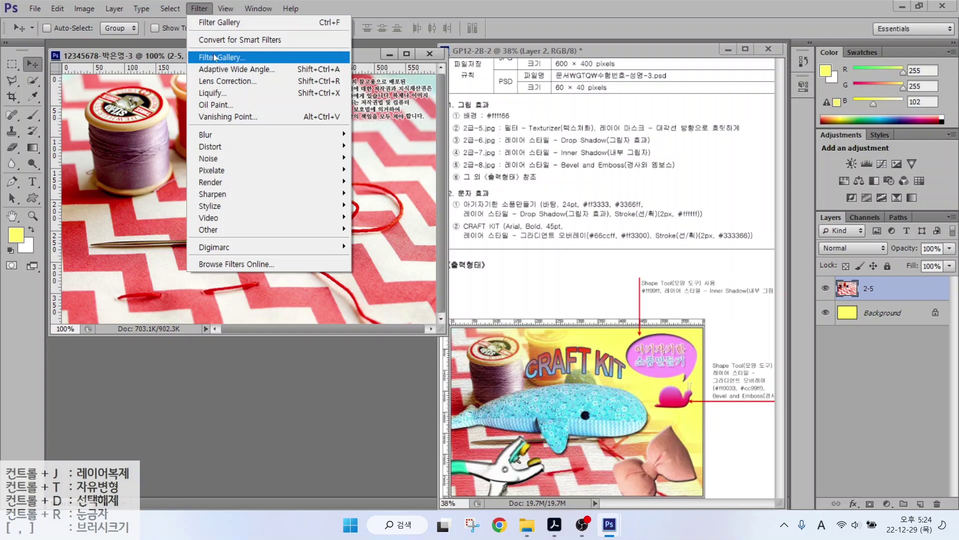
pyautogui.click(215, 56)
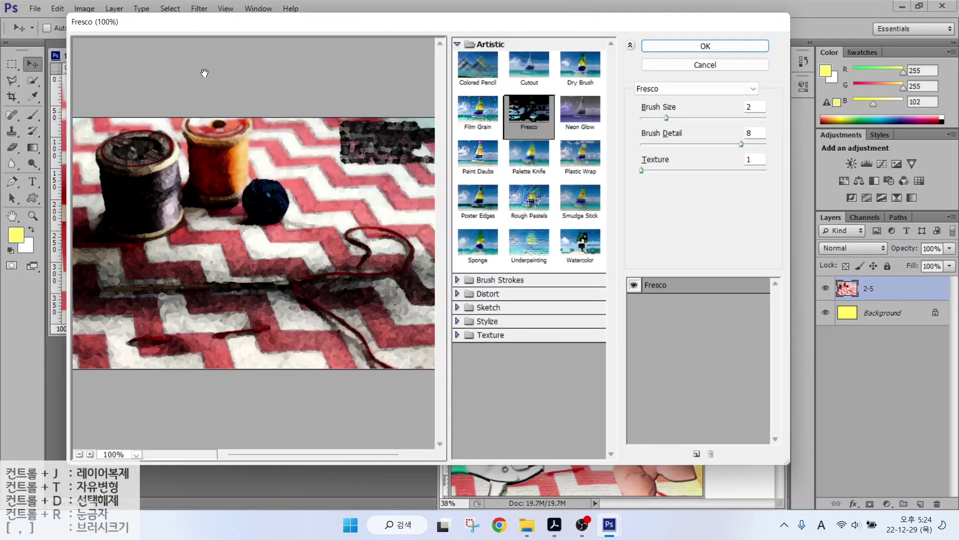
pyautogui.click(486, 335)
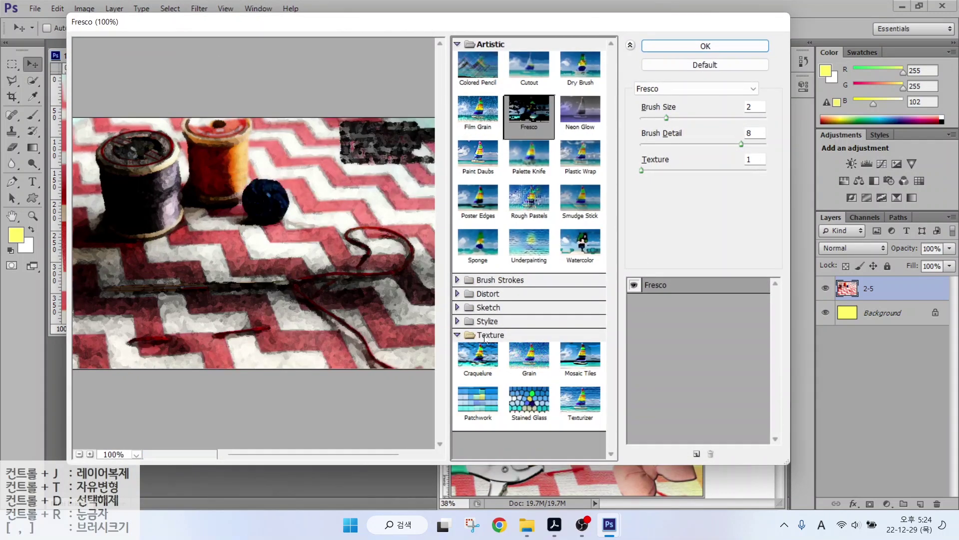
pyautogui.click(582, 399)
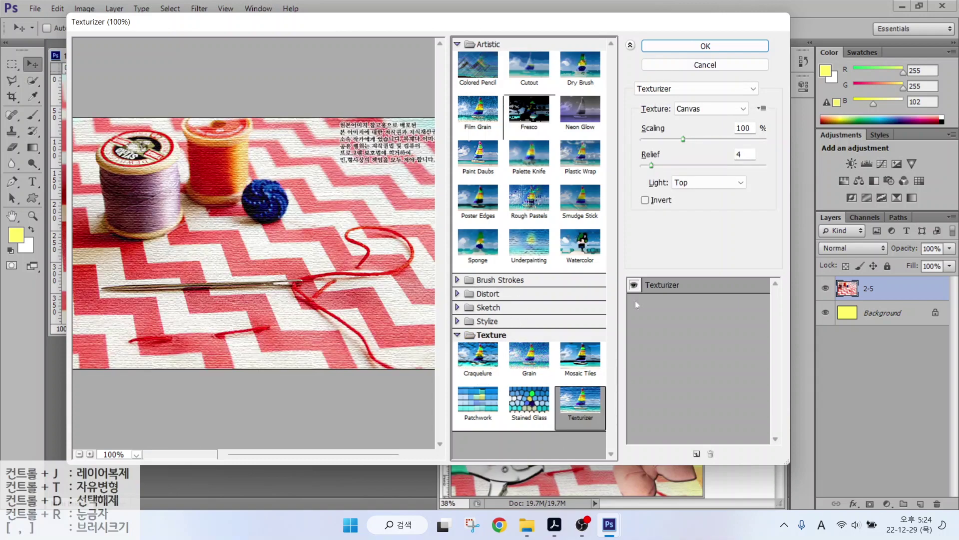
pyautogui.click(691, 48)
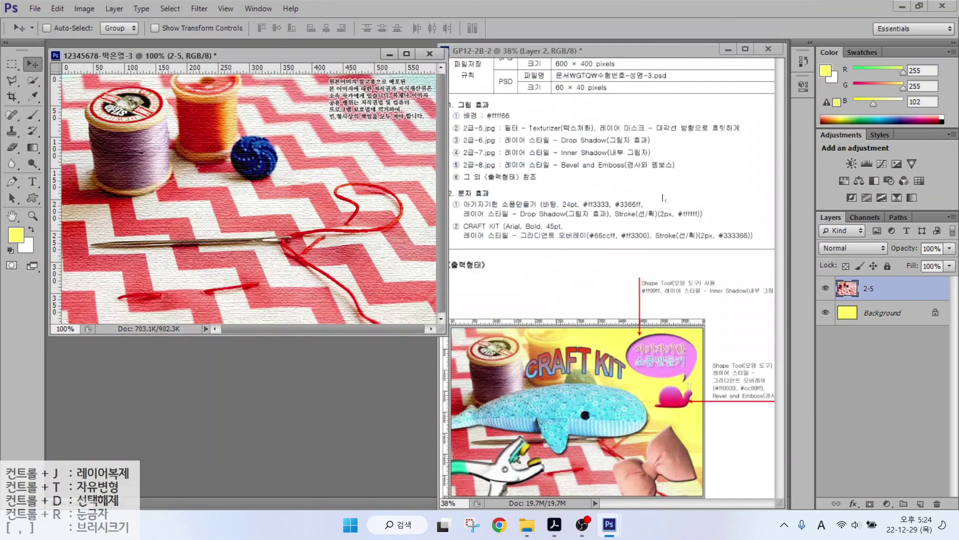
# Annotate the brief and reference design, marking the diagonal fade and mask location.
pyautogui.moveTo(603, 134); pyautogui.dragTo(765, 136)
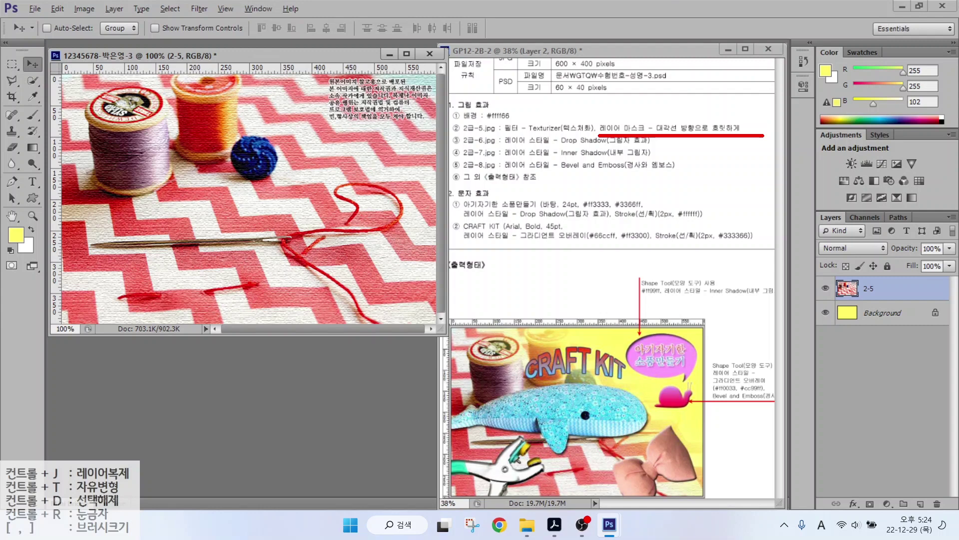
pyautogui.moveTo(389, 310)
pyautogui.mouseDown()
pyautogui.moveTo(358, 322)
pyautogui.moveTo(171, 325)
pyautogui.moveTo(67, 184)
pyautogui.moveTo(226, 74)
pyautogui.moveTo(357, 90)
pyautogui.moveTo(414, 193)
pyautogui.moveTo(345, 323)
pyautogui.mouseUp()
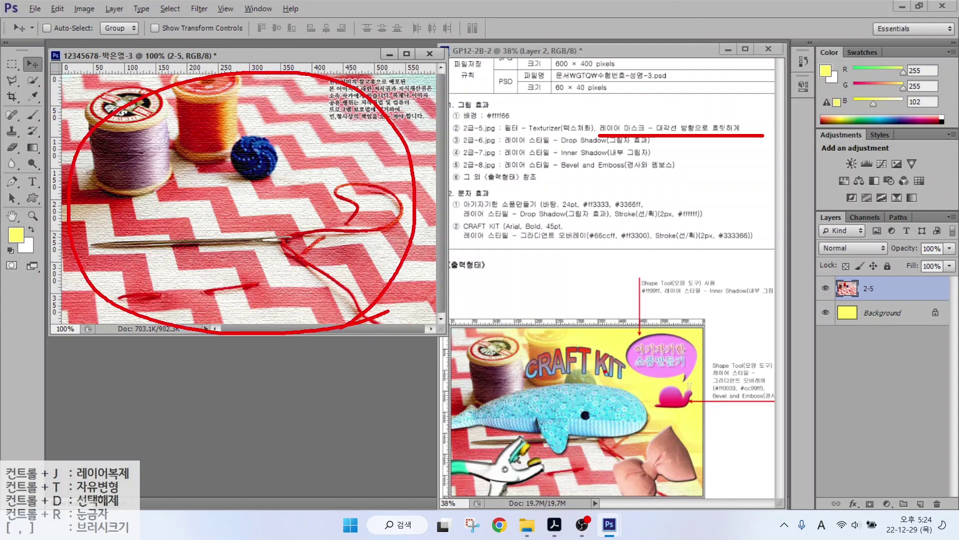
pyautogui.moveTo(635, 490)
pyautogui.mouseDown()
pyautogui.moveTo(602, 495)
pyautogui.moveTo(474, 462)
pyautogui.moveTo(435, 365)
pyautogui.moveTo(525, 350)
pyautogui.moveTo(614, 485)
pyautogui.mouseUp()
pyautogui.moveTo(692, 429)
pyautogui.mouseDown()
pyautogui.moveTo(617, 402)
pyautogui.moveTo(576, 306)
pyautogui.moveTo(626, 252)
pyautogui.moveTo(718, 357)
pyautogui.moveTo(709, 434)
pyautogui.mouseUp()
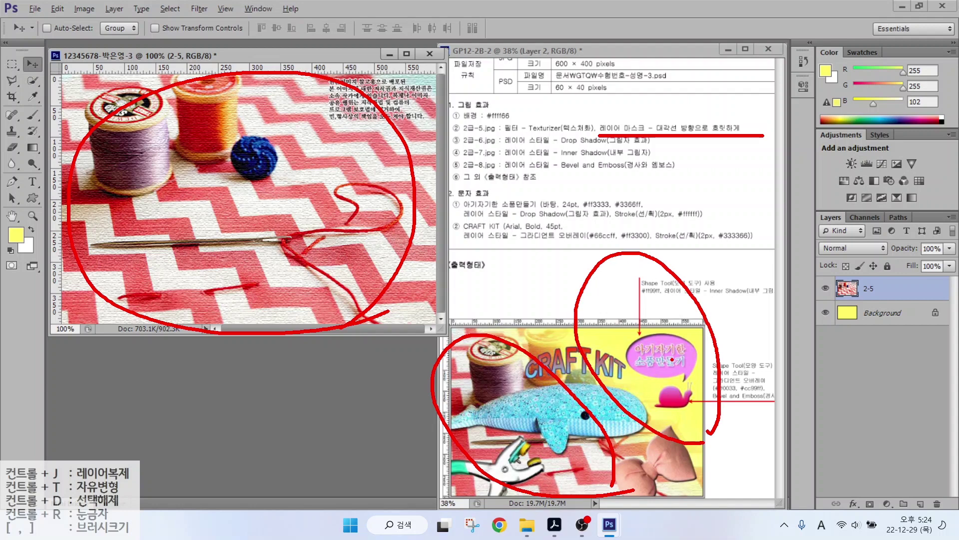
pyautogui.press('Escape')
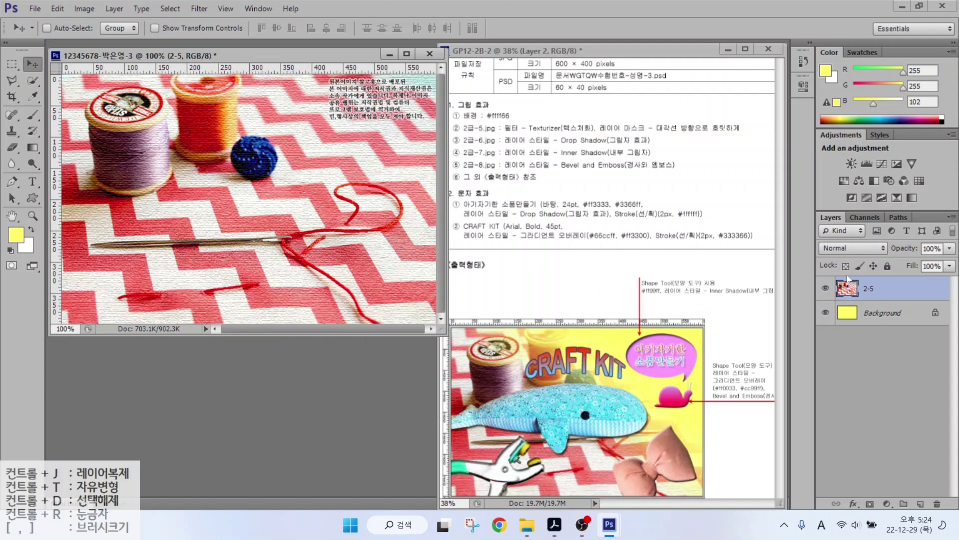
pyautogui.moveTo(797, 197); pyautogui.dragTo(951, 517)
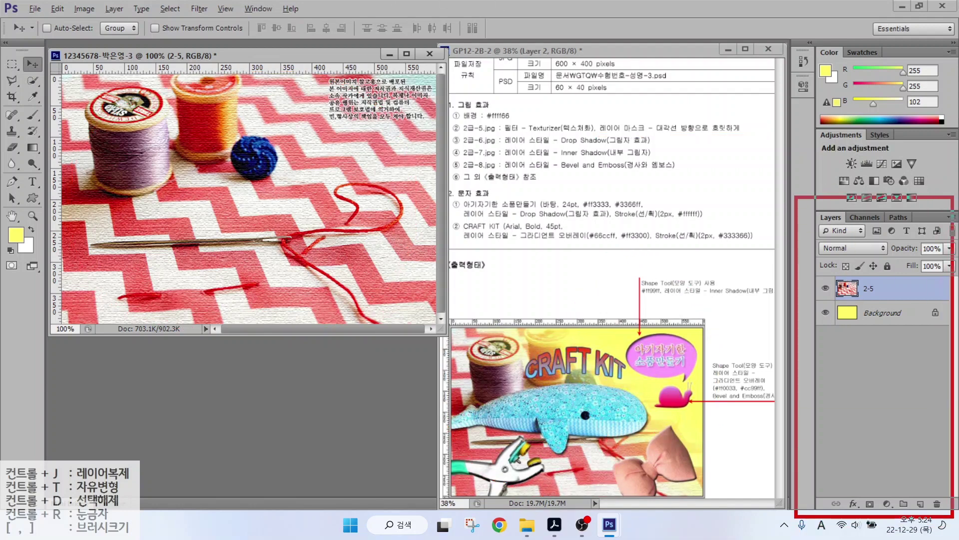
# Add a layer mask to layer 2-5 and make it the editing target.
pyautogui.moveTo(856, 490); pyautogui.dragTo(885, 514)
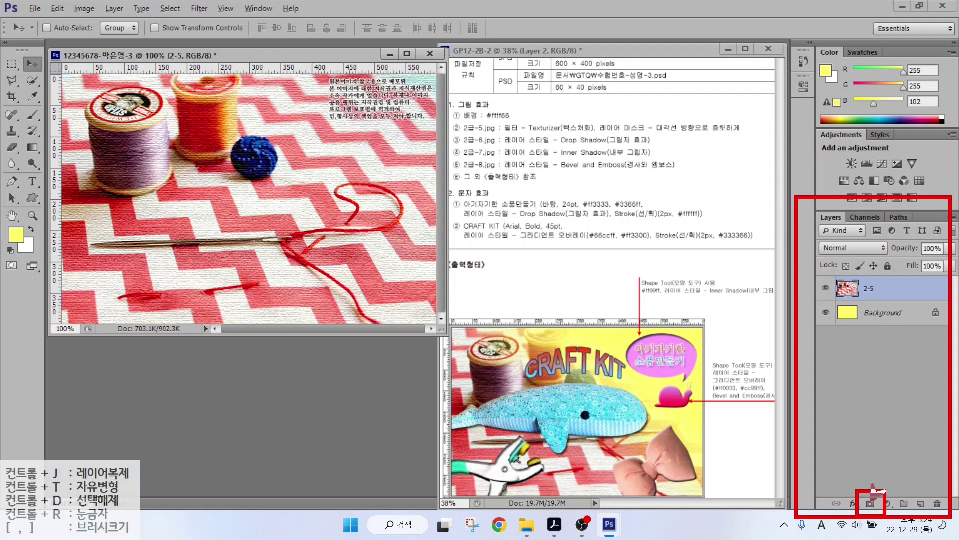
pyautogui.moveTo(902, 469); pyautogui.dragTo(872, 500)
pyautogui.click(870, 504)
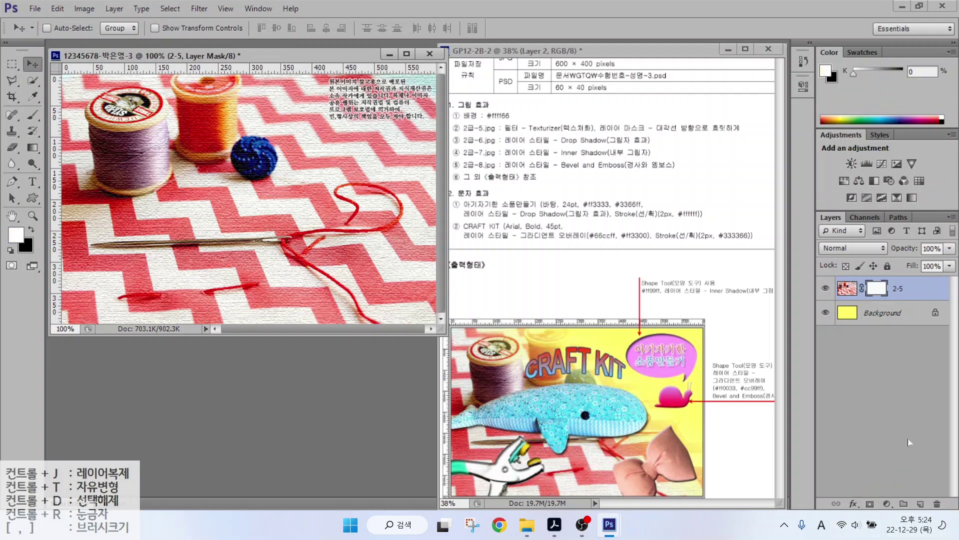
pyautogui.click(880, 289)
# Choose the Gradient tool with the Foreground to Background preset.
pyautogui.click(32, 148)
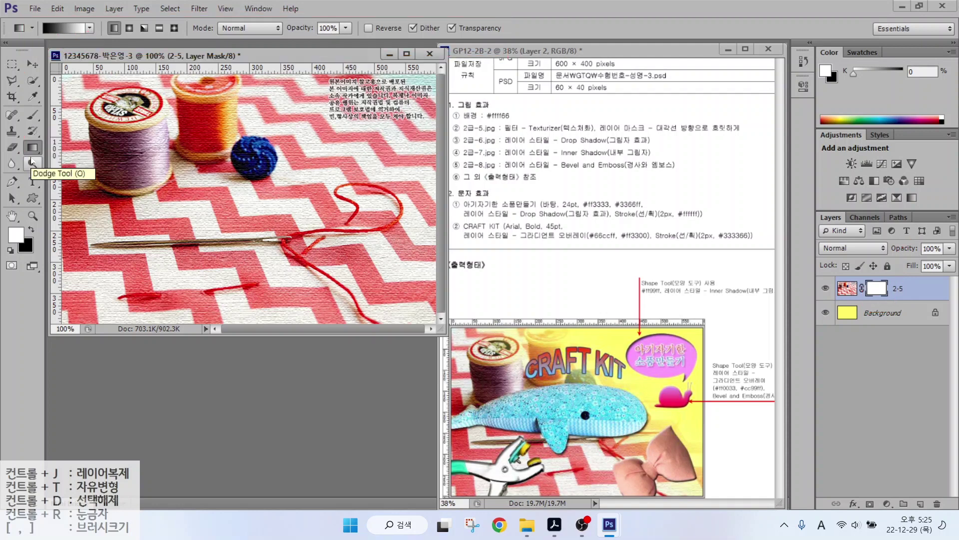
pyautogui.click(59, 26)
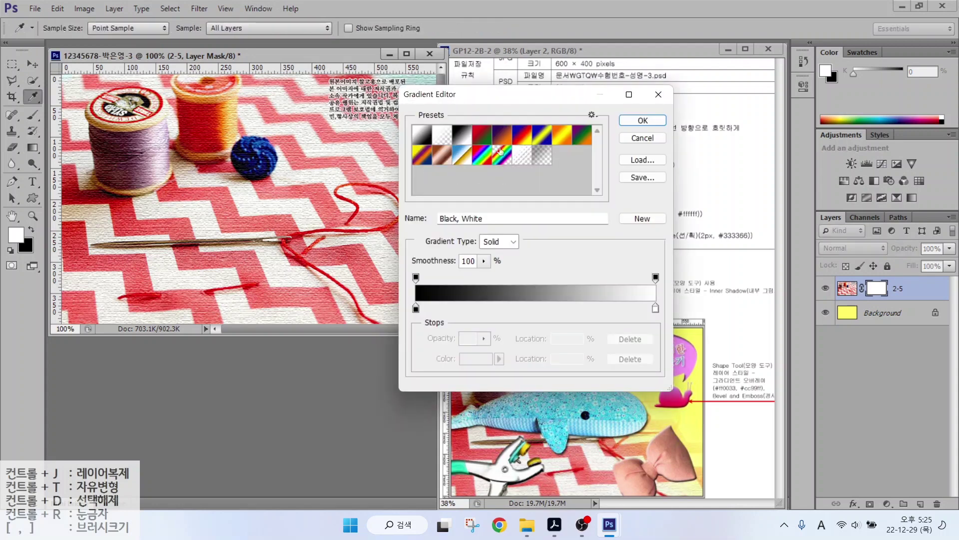
pyautogui.click(421, 137)
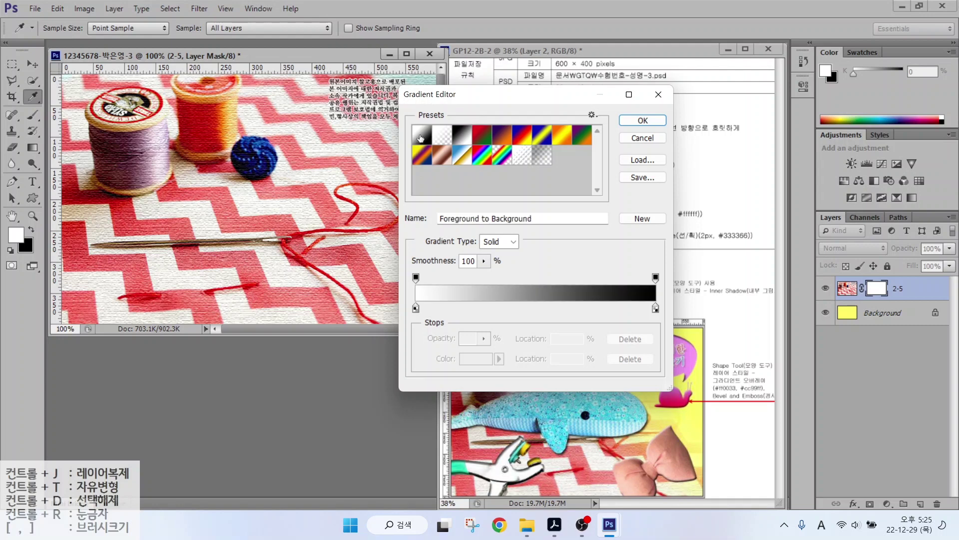
pyautogui.click(460, 134)
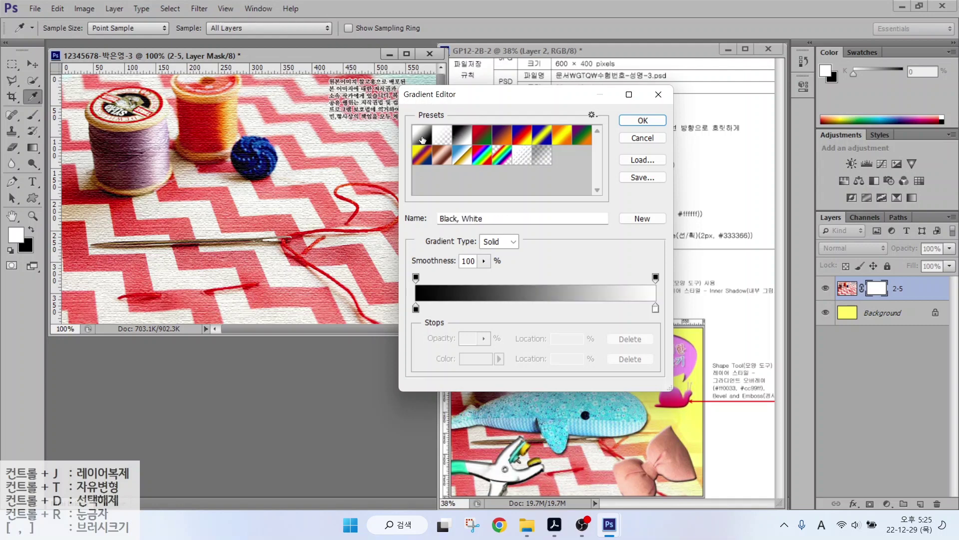
pyautogui.click(423, 139)
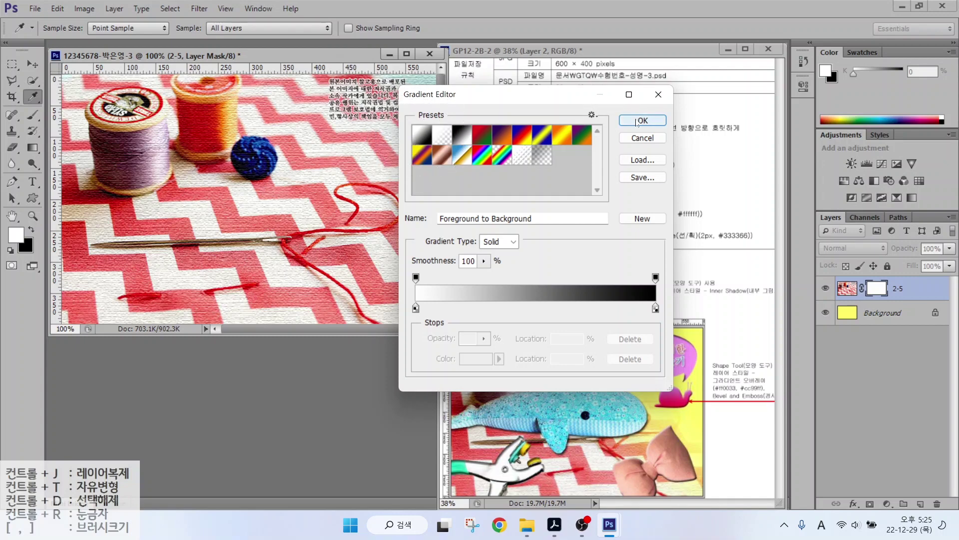
pyautogui.click(637, 121)
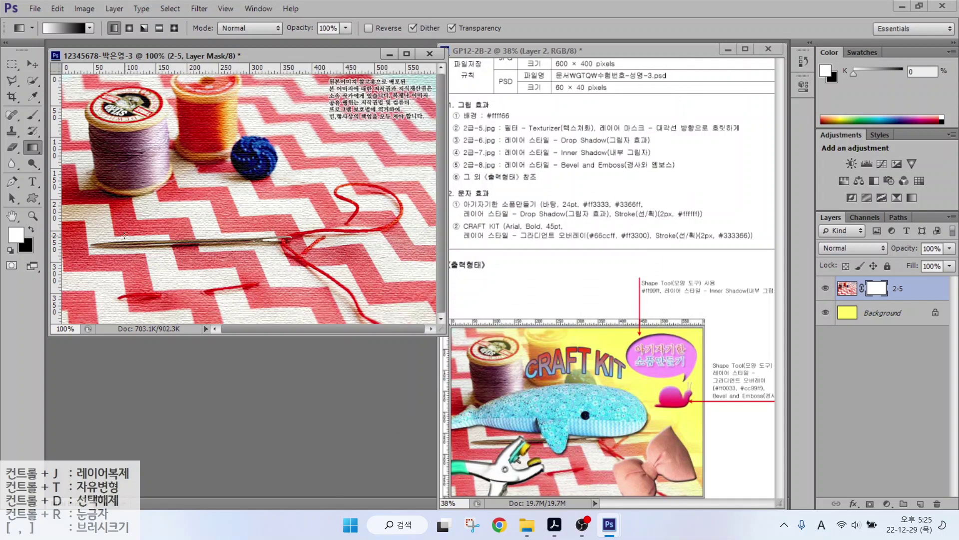
# Annotate the reference design and sketch the gradient's diagonal direction toward the upper right.
pyautogui.moveTo(548, 461)
pyautogui.mouseDown()
pyautogui.moveTo(558, 503)
pyautogui.moveTo(431, 478)
pyautogui.moveTo(435, 374)
pyautogui.moveTo(576, 406)
pyautogui.moveTo(583, 487)
pyautogui.mouseUp()
pyautogui.moveTo(460, 420); pyautogui.dragTo(521, 420)
pyautogui.moveTo(480, 403); pyautogui.dragTo(480, 418)
pyautogui.moveTo(480, 424)
pyautogui.mouseDown()
pyautogui.moveTo(480, 447)
pyautogui.moveTo(505, 453)
pyautogui.mouseUp()
pyautogui.moveTo(519, 428)
pyautogui.mouseDown()
pyautogui.moveTo(519, 474)
pyautogui.moveTo(554, 441)
pyautogui.mouseUp()
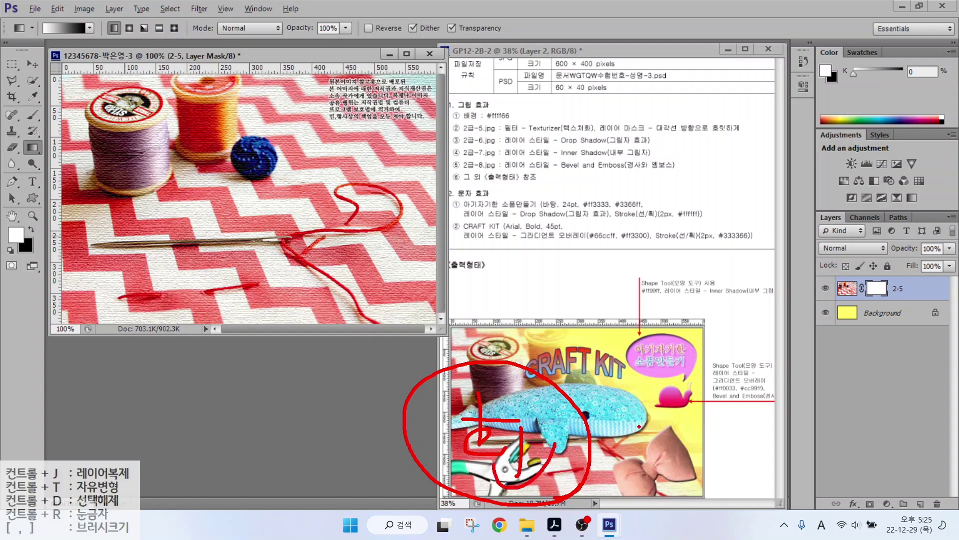
pyautogui.moveTo(677, 424)
pyautogui.mouseDown()
pyautogui.moveTo(609, 431)
pyautogui.moveTo(562, 368)
pyautogui.moveTo(609, 304)
pyautogui.moveTo(716, 334)
pyautogui.moveTo(730, 411)
pyautogui.moveTo(650, 431)
pyautogui.mouseUp()
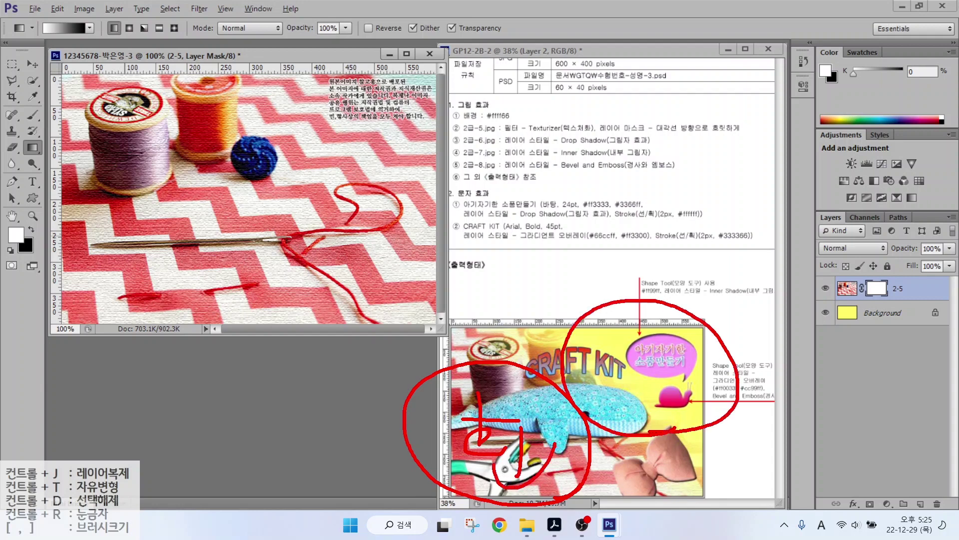
pyautogui.moveTo(607, 340)
pyautogui.mouseDown()
pyautogui.moveTo(619, 378)
pyautogui.moveTo(666, 352)
pyautogui.moveTo(668, 390)
pyautogui.mouseUp()
pyautogui.moveTo(631, 376)
pyautogui.mouseDown()
pyautogui.moveTo(632, 420)
pyautogui.moveTo(670, 415)
pyautogui.mouseUp()
pyautogui.moveTo(631, 386)
pyautogui.mouseDown()
pyautogui.moveTo(677, 380)
pyautogui.moveTo(659, 410)
pyautogui.mouseUp()
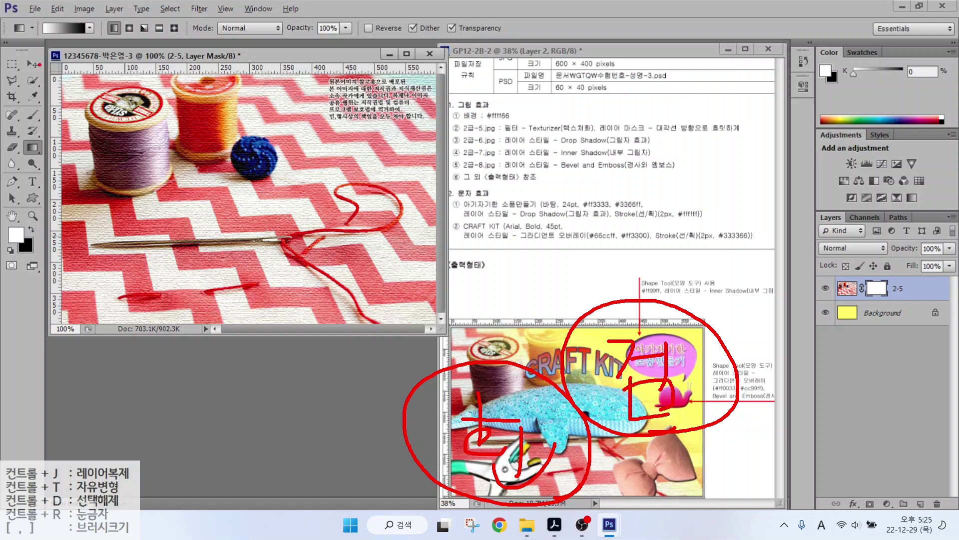
pyautogui.moveTo(49, 37)
pyautogui.mouseDown()
pyautogui.moveTo(46, 13)
pyautogui.moveTo(54, 45)
pyautogui.mouseUp()
pyautogui.moveTo(132, 262)
pyautogui.mouseDown()
pyautogui.moveTo(128, 252)
pyautogui.moveTo(134, 274)
pyautogui.moveTo(372, 127)
pyautogui.moveTo(317, 151)
pyautogui.mouseUp()
pyautogui.moveTo(370, 124); pyautogui.dragTo(341, 172)
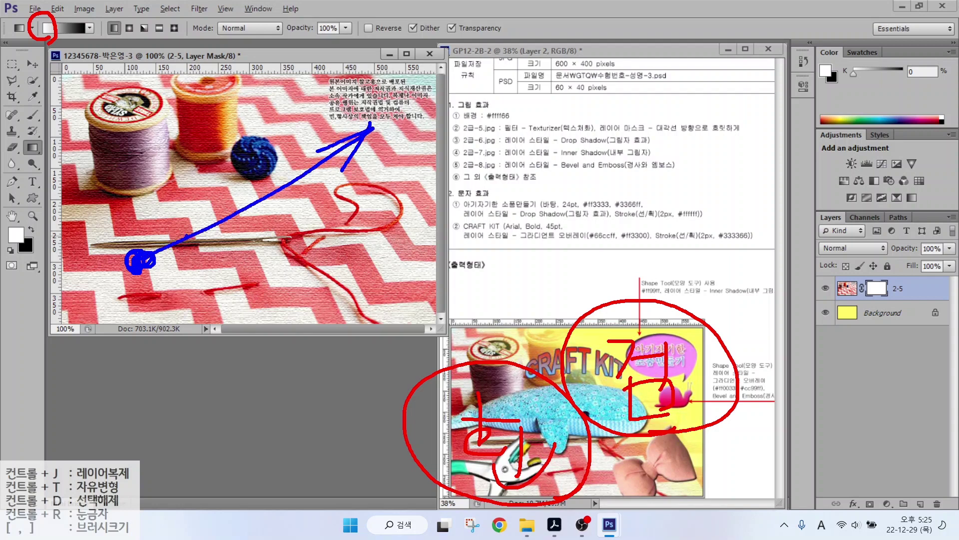
pyautogui.press('Escape')
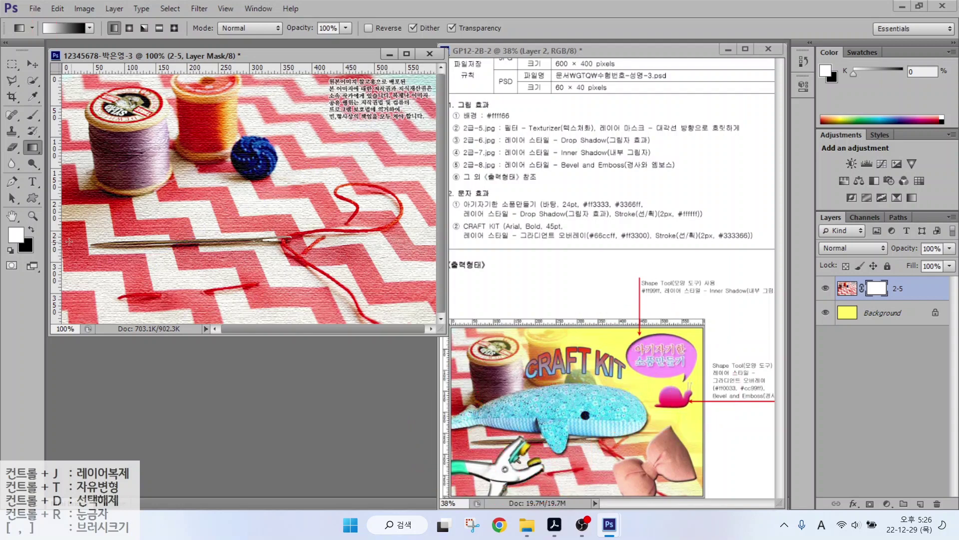
# Drag the mask gradient from lower left to upper right, fading the photo into yellow.
pyautogui.moveTo(172, 254); pyautogui.dragTo(327, 130)
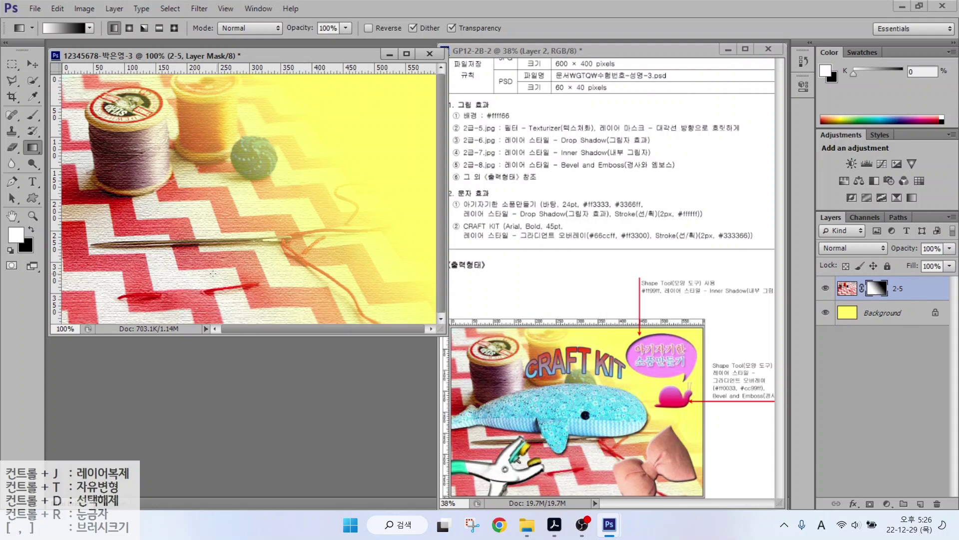
pyautogui.moveTo(202, 239); pyautogui.dragTo(366, 139)
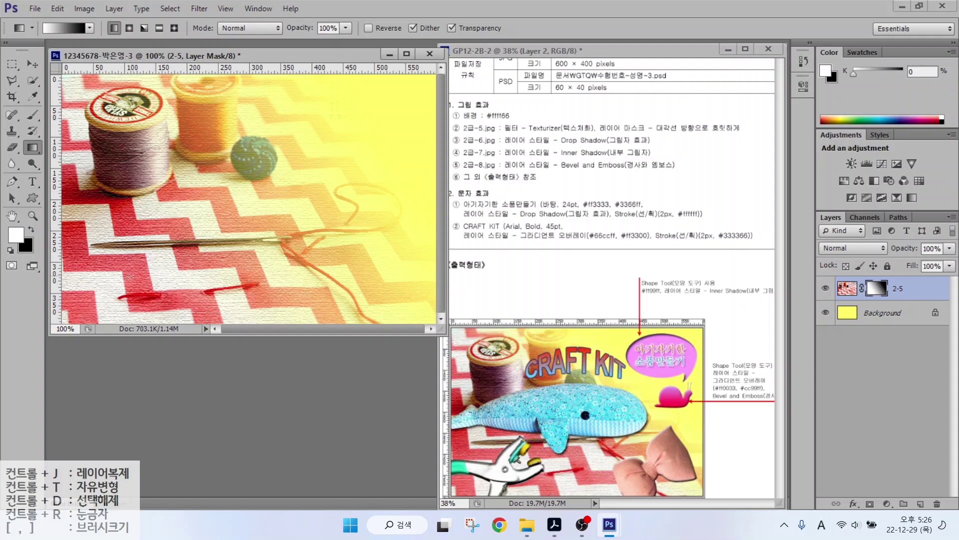
pyautogui.moveTo(180, 216); pyautogui.dragTo(320, 114)
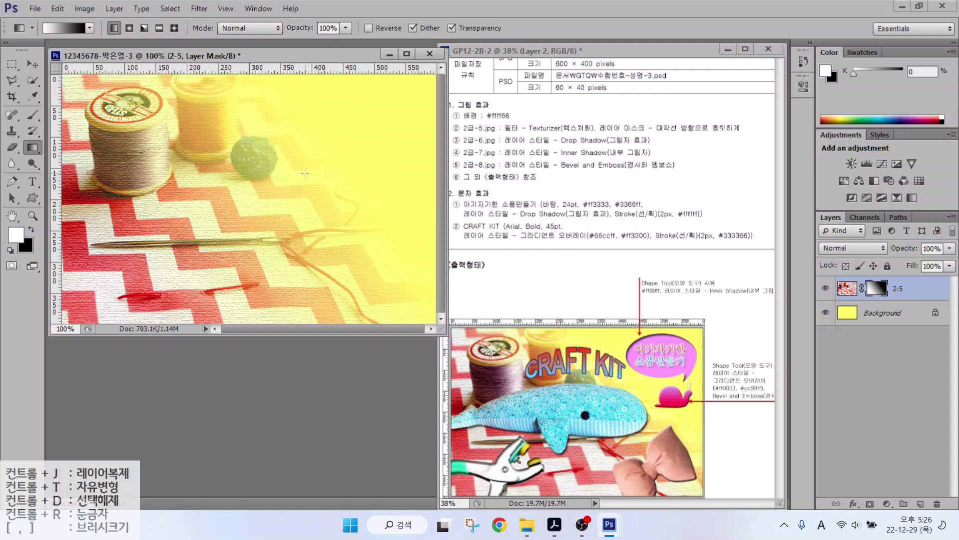
# Open 2급-6.jpg and outline the whale with the Polygonal Lasso.
pyautogui.doubleClick(316, 376)
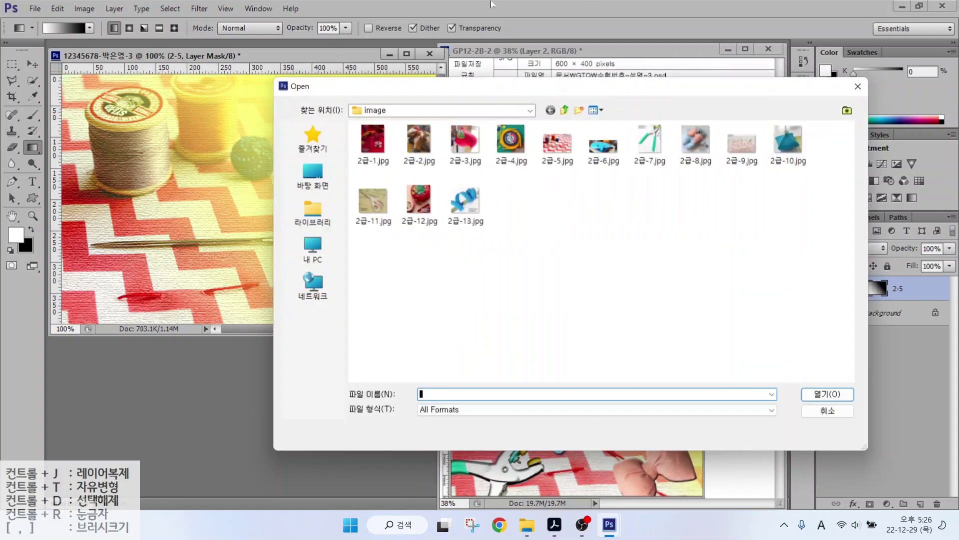
pyautogui.doubleClick(604, 148)
pyautogui.click(33, 80)
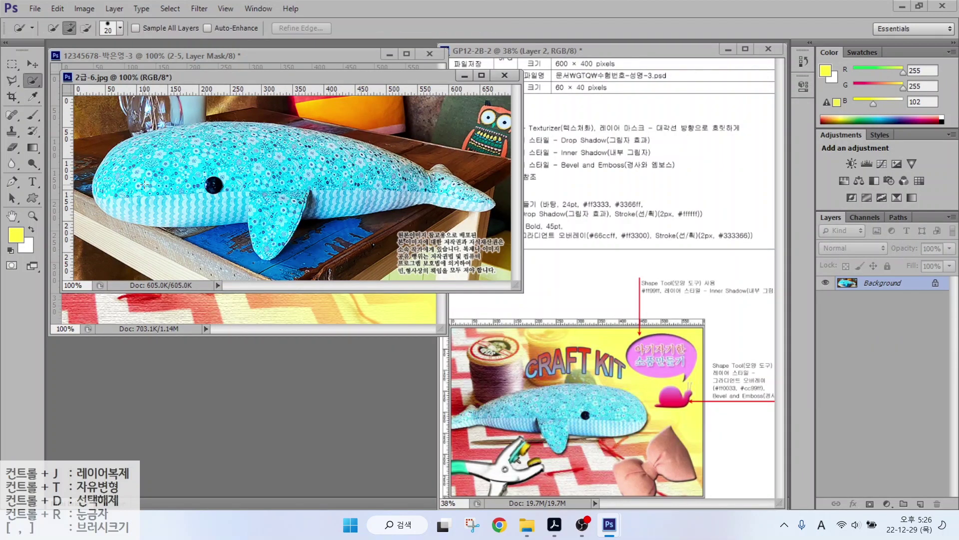
pyautogui.moveTo(155, 193)
pyautogui.mouseDown()
pyautogui.moveTo(222, 162)
pyautogui.moveTo(270, 206)
pyautogui.moveTo(244, 216)
pyautogui.mouseUp()
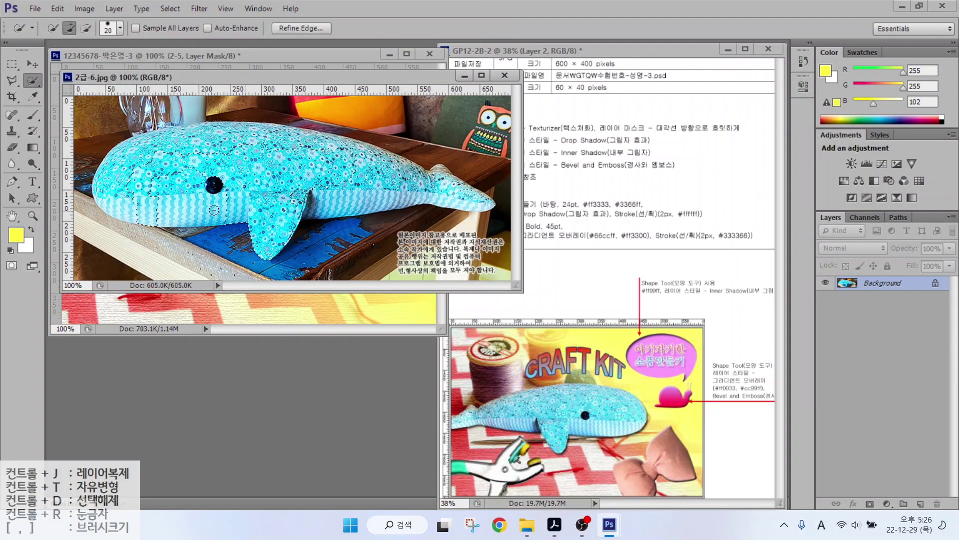
pyautogui.press('l')
pyautogui.click(127, 167)
pyautogui.click(128, 140)
pyautogui.click(208, 123)
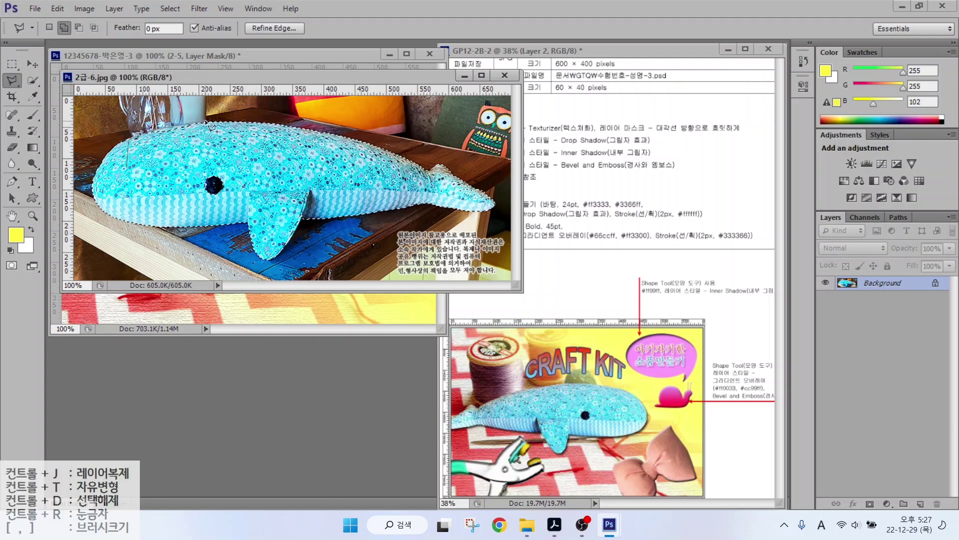
pyautogui.click(215, 134)
pyautogui.click(182, 160)
pyautogui.click(128, 167)
# Move the selected whale into the composite, close its photo, and name the layer 2-6.
pyautogui.click(32, 64)
pyautogui.moveTo(225, 77); pyautogui.dragTo(300, 191)
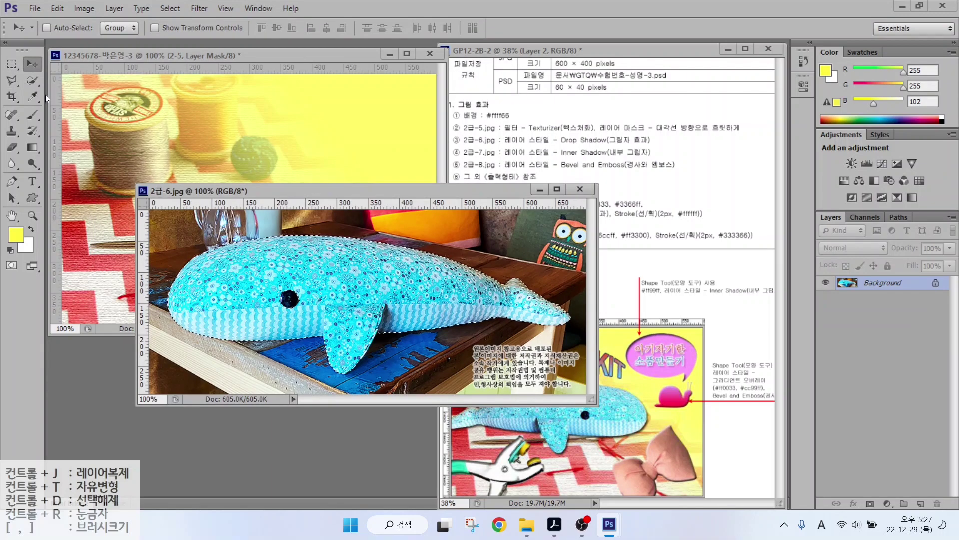
pyautogui.click(32, 80)
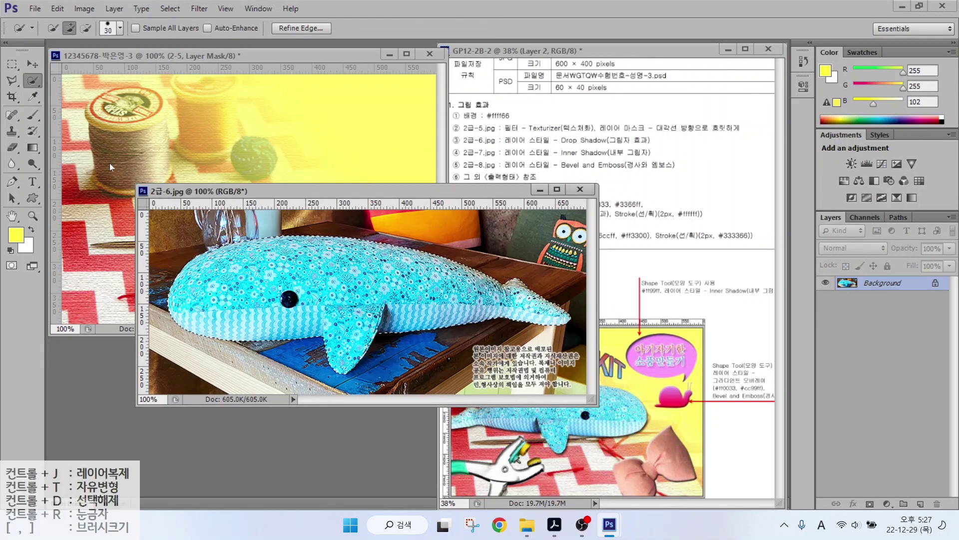
pyautogui.press('v')
pyautogui.moveTo(295, 280); pyautogui.dragTo(266, 199)
pyautogui.click(581, 190)
pyautogui.doubleClick(870, 289)
pyautogui.write('2-6')
pyautogui.press('Return')
# Flip the whale horizontally, shrink it to about 78%, shift it left, and add a drop shadow.
pyautogui.hotkey('ctrl', 't')
pyautogui.moveTo(86, 148); pyautogui.dragTo(170, 177)
pyautogui.moveTo(249, 212); pyautogui.dragTo(147, 192)
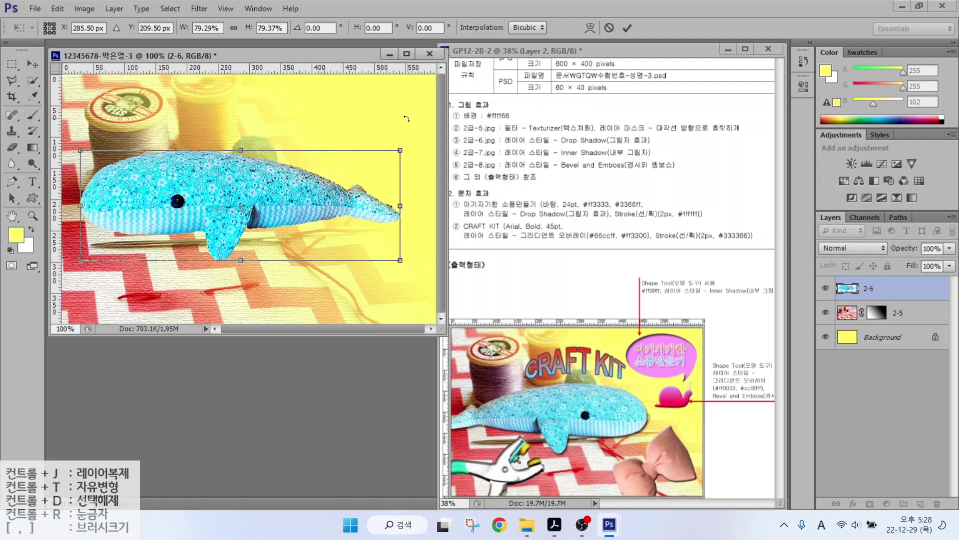
pyautogui.moveTo(409, 75); pyautogui.dragTo(352, 153)
pyautogui.rightClick(201, 176)
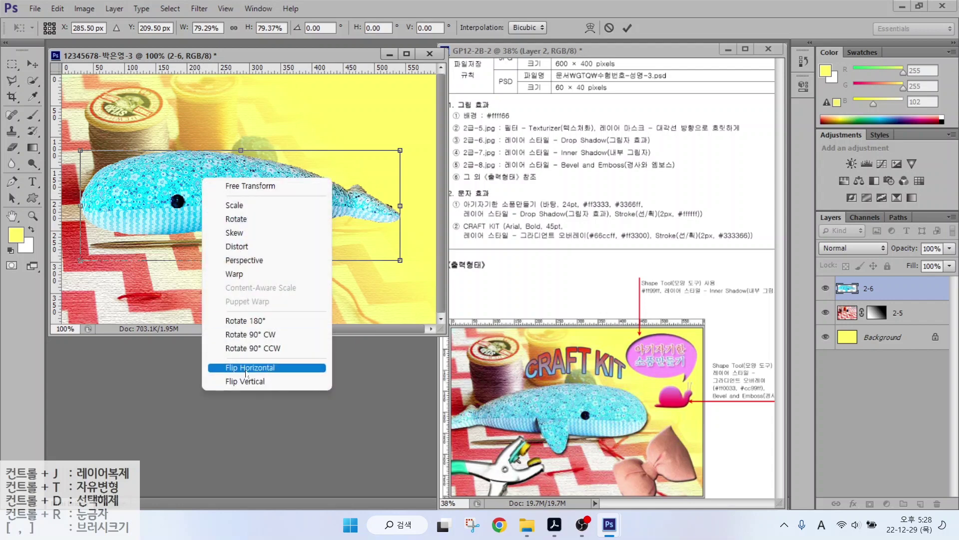
pyautogui.click(246, 369)
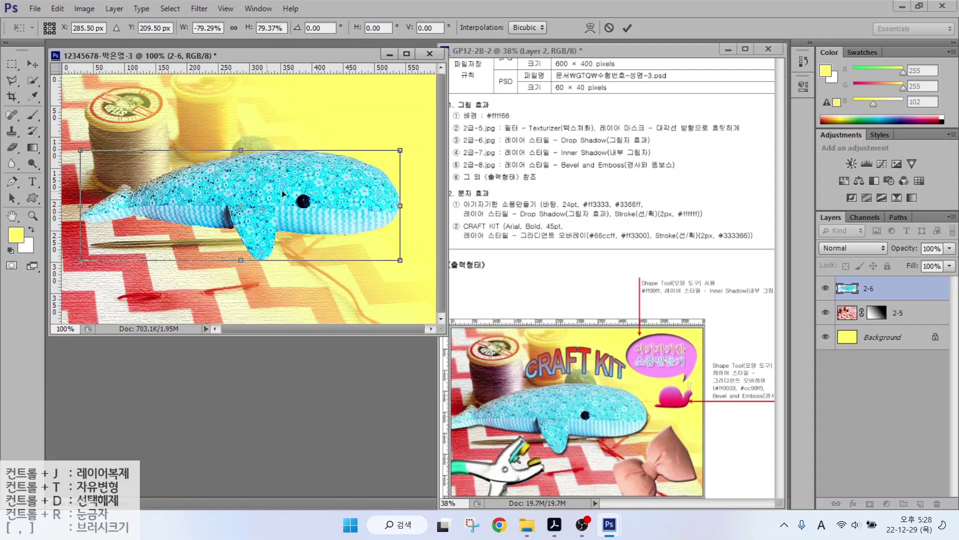
pyautogui.moveTo(319, 184); pyautogui.dragTo(280, 185)
pyautogui.moveTo(362, 152)
pyautogui.mouseDown()
pyautogui.moveTo(368, 125)
pyautogui.moveTo(343, 154)
pyautogui.mouseUp()
pyautogui.press('Return')
pyautogui.click(854, 503)
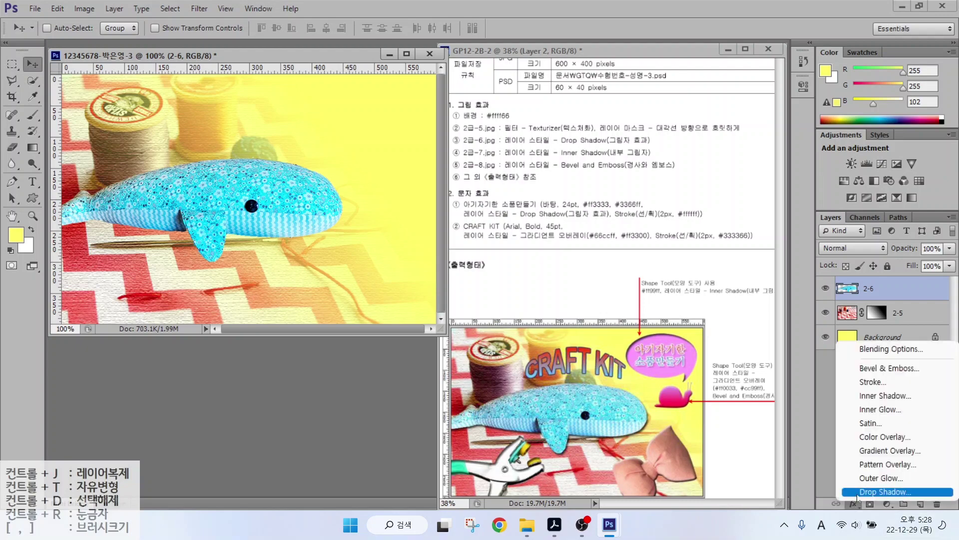
pyautogui.click(885, 491)
# Confirm the whale's drop shadow, then open 2급-7.jpg and Quick Select the pliers.
pyautogui.click(852, 195)
pyautogui.doubleClick(247, 391)
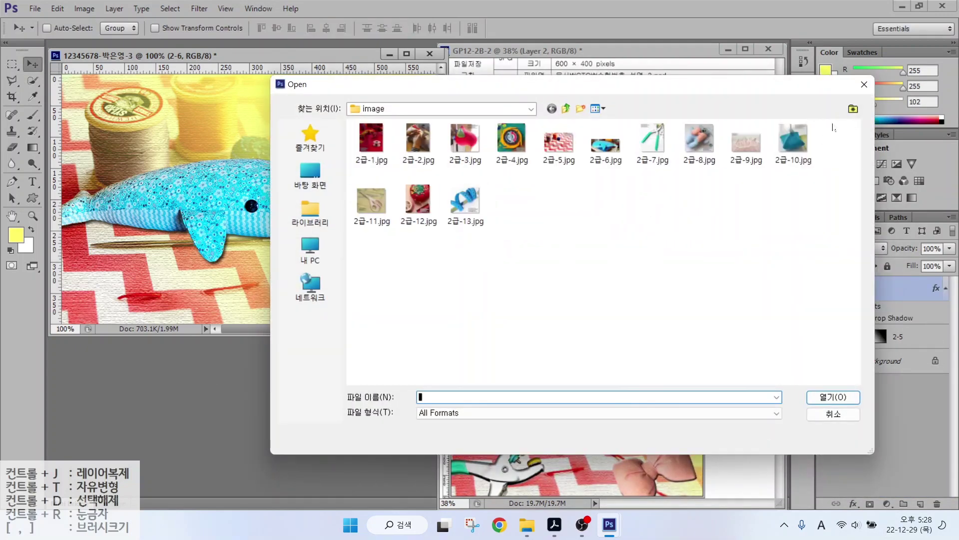
pyautogui.doubleClick(653, 140)
pyautogui.press('w')
pyautogui.moveTo(122, 317)
pyautogui.mouseDown()
pyautogui.moveTo(307, 352)
pyautogui.moveTo(297, 381)
pyautogui.moveTo(311, 214)
pyautogui.moveTo(312, 235)
pyautogui.moveTo(243, 212)
pyautogui.moveTo(296, 119)
pyautogui.mouseUp()
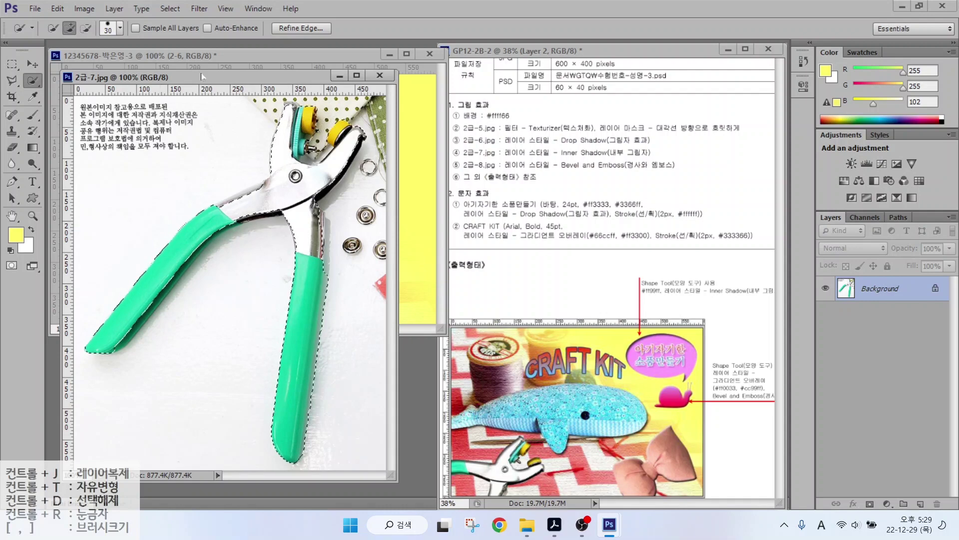
pyautogui.moveTo(150, 77); pyautogui.dragTo(265, 168)
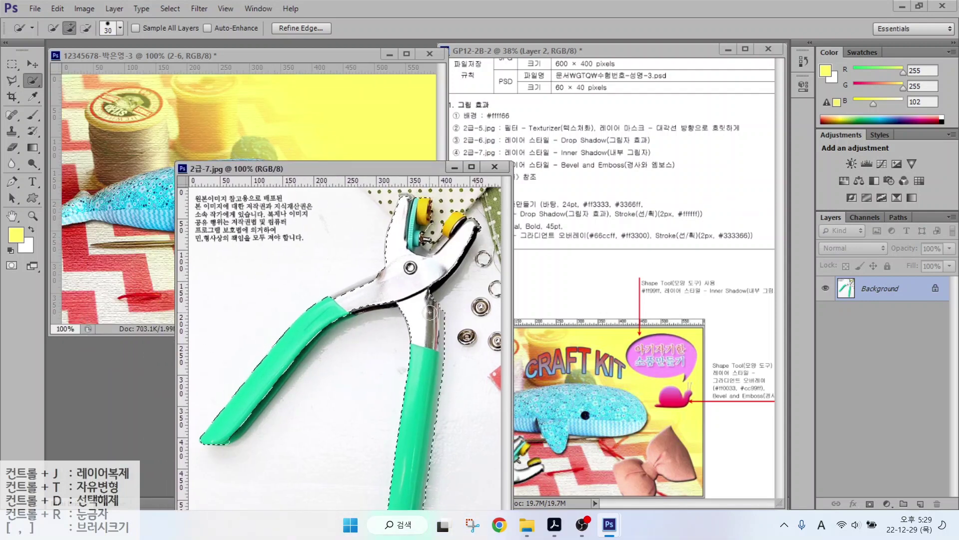
# Move the pliers into the composite, close the source image, and name the layer 2-7.
pyautogui.press('v')
pyautogui.moveTo(429, 313); pyautogui.dragTo(369, 267)
pyautogui.click(496, 169)
pyautogui.doubleClick(872, 289)
pyautogui.write('2-7')
pyautogui.press('Return')
# Shrink the pliers to about 66% and rotate them into the lower-left corner.
pyautogui.hotkey('ctrl', 't')
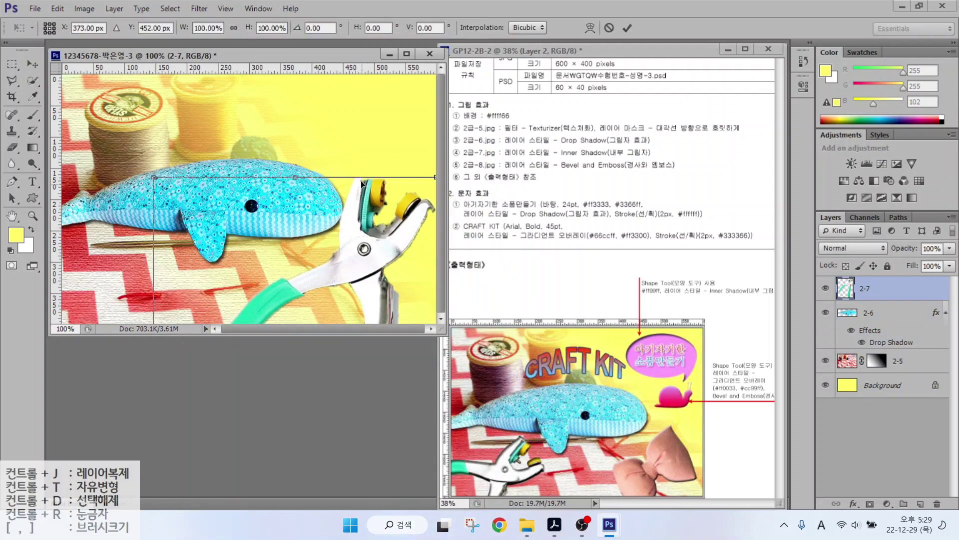
pyautogui.moveTo(152, 179); pyautogui.dragTo(227, 274)
pyautogui.moveTo(400, 307); pyautogui.dragTo(155, 236)
pyautogui.moveTo(209, 218); pyautogui.dragTo(203, 275)
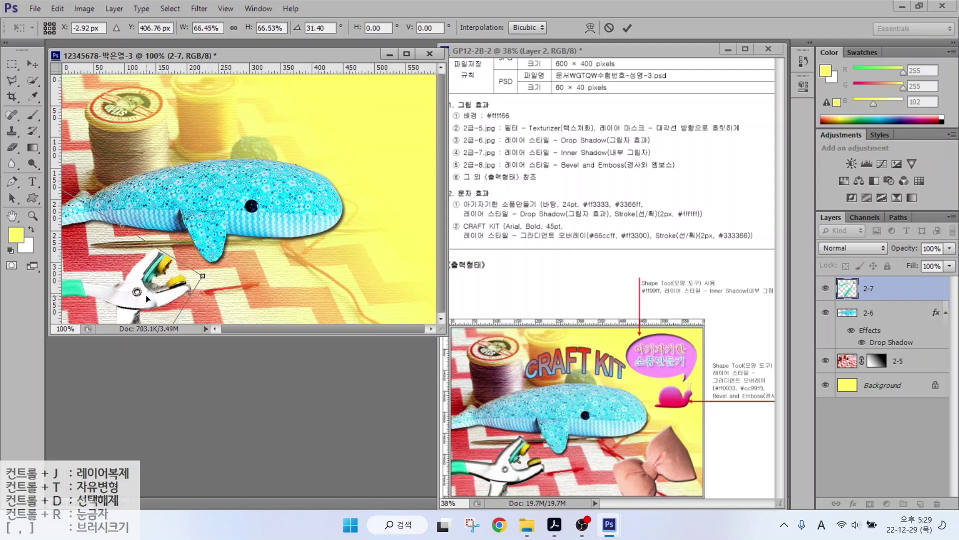
pyautogui.moveTo(147, 298)
pyautogui.mouseDown()
pyautogui.moveTo(147, 289)
pyautogui.moveTo(149, 297)
pyautogui.mouseUp()
pyautogui.press('Return')
# Give layer 2-7 an Inner Shadow, then bring up the Open dialog for the next image.
pyautogui.click(853, 504)
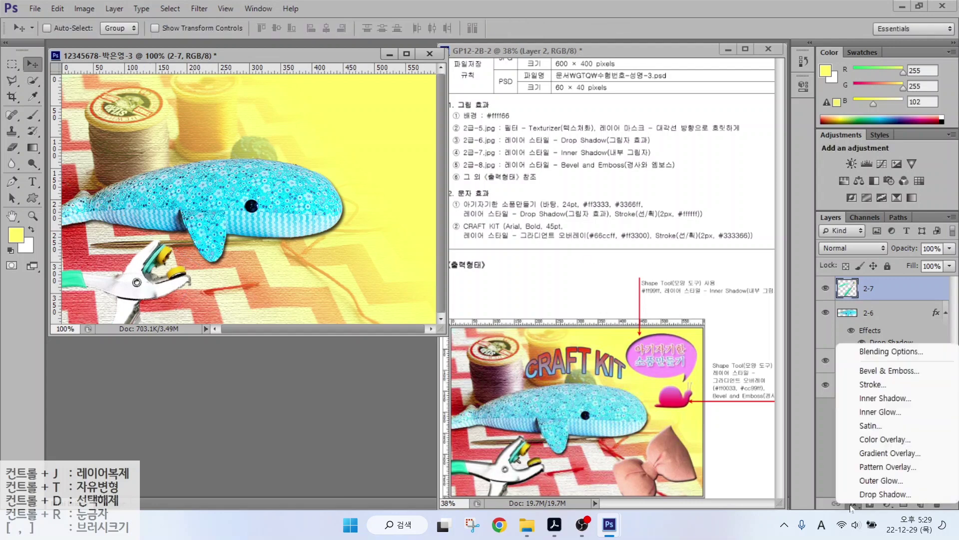
pyautogui.click(326, 328)
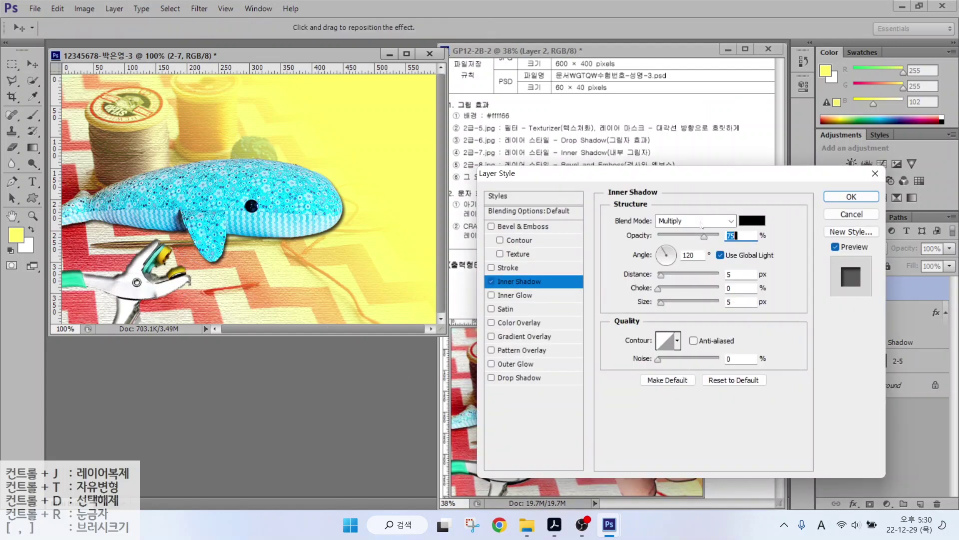
pyautogui.press('Return')
pyautogui.hotkey('ctrl', 'o')
# Open 2급-8.jpg, Quick Select the pink bow, and drag it into the composite.
pyautogui.click(699, 142)
pyautogui.press('Return')
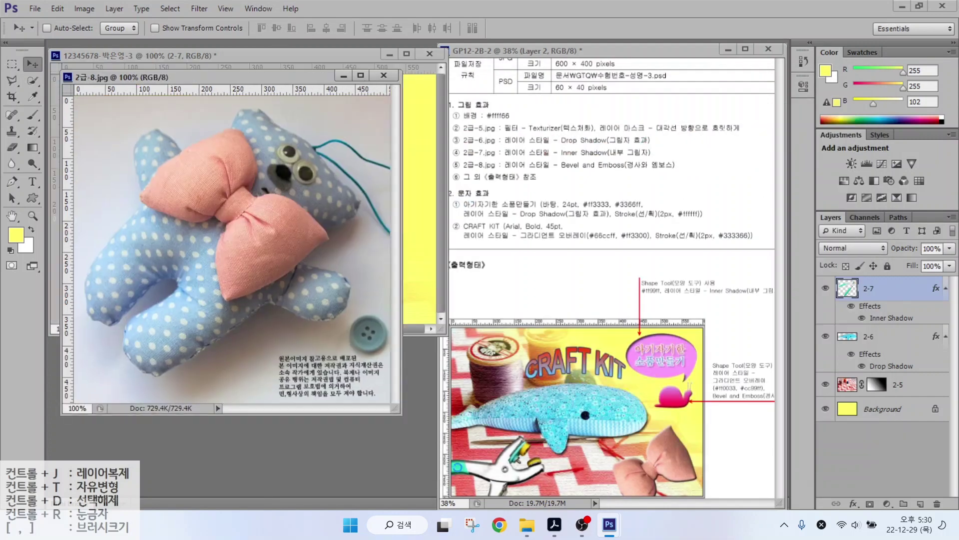
pyautogui.press('w')
pyautogui.moveTo(217, 172)
pyautogui.mouseDown()
pyautogui.moveTo(237, 205)
pyautogui.moveTo(290, 230)
pyautogui.moveTo(215, 165)
pyautogui.moveTo(239, 160)
pyautogui.mouseUp()
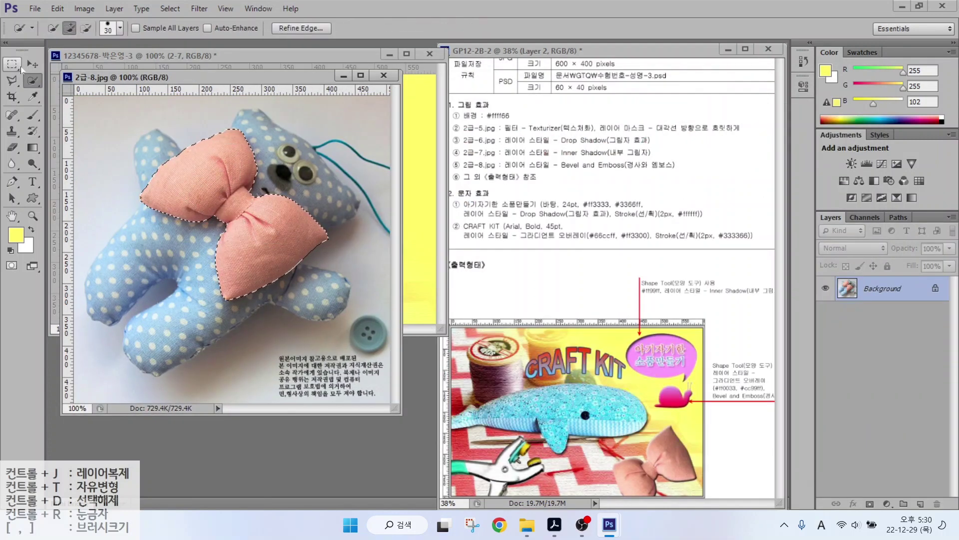
pyautogui.click(32, 64)
pyautogui.moveTo(235, 215); pyautogui.dragTo(270, 190)
# Shrink the bow to about 74%, rotate it, and place it in the lower-right corner.
pyautogui.hotkey('ctrl', 't')
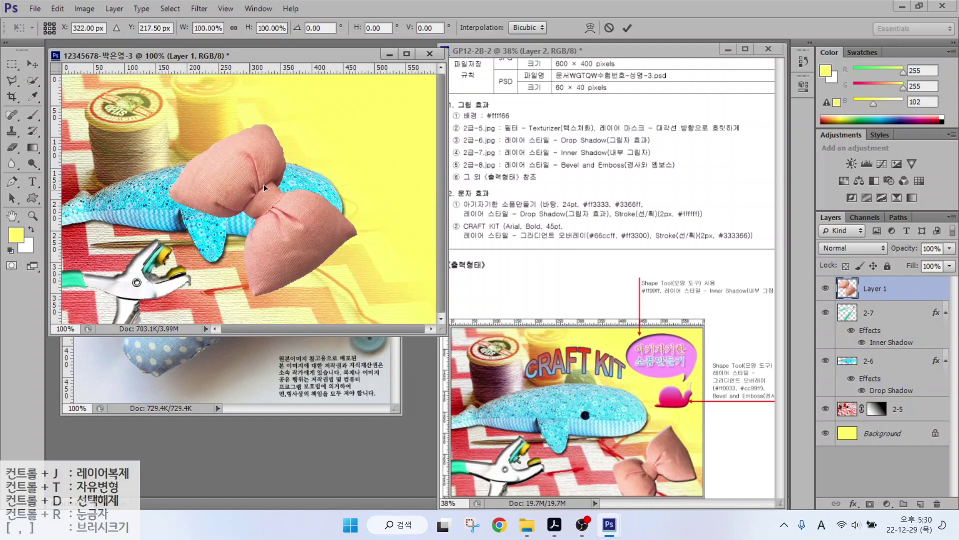
pyautogui.moveTo(355, 126); pyautogui.dragTo(302, 184)
pyautogui.moveTo(235, 235); pyautogui.dragTo(337, 272)
pyautogui.moveTo(435, 215); pyautogui.dragTo(440, 250)
pyautogui.moveTo(385, 271); pyautogui.dragTo(401, 275)
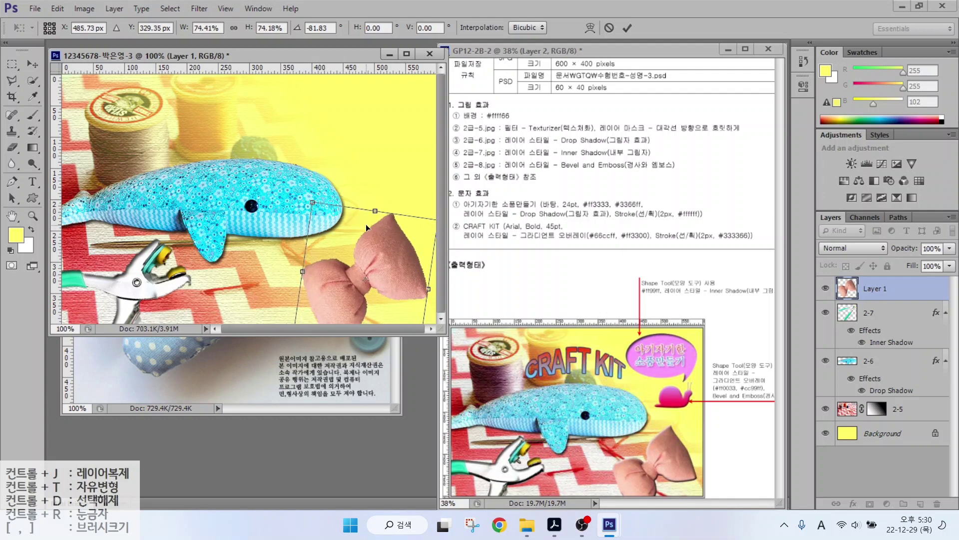
pyautogui.press('Return')
# Rename the bow layer 2-8 and give it a Bevel & Emboss.
pyautogui.doubleClick(875, 288)
pyautogui.write('2-8')
pyautogui.press('Return')
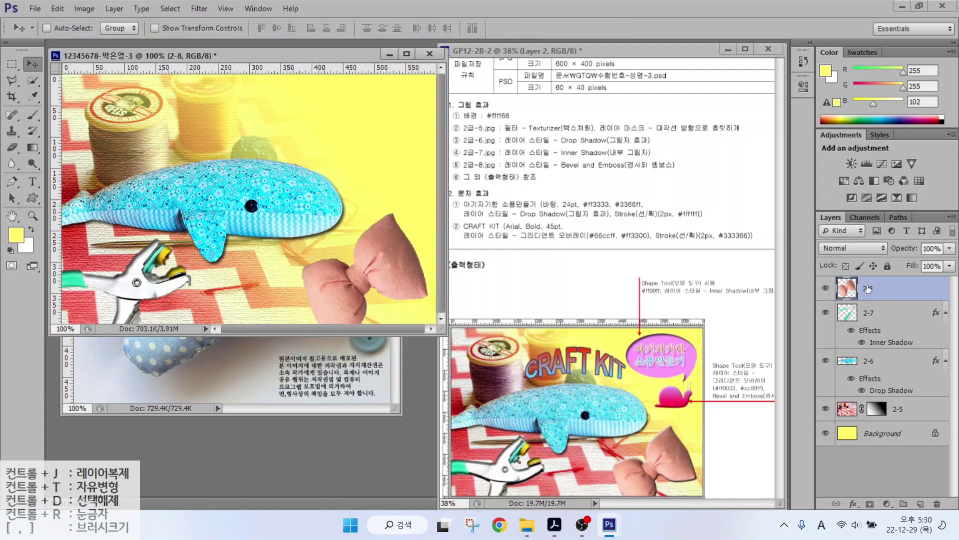
pyautogui.click(853, 504)
pyautogui.click(819, 368)
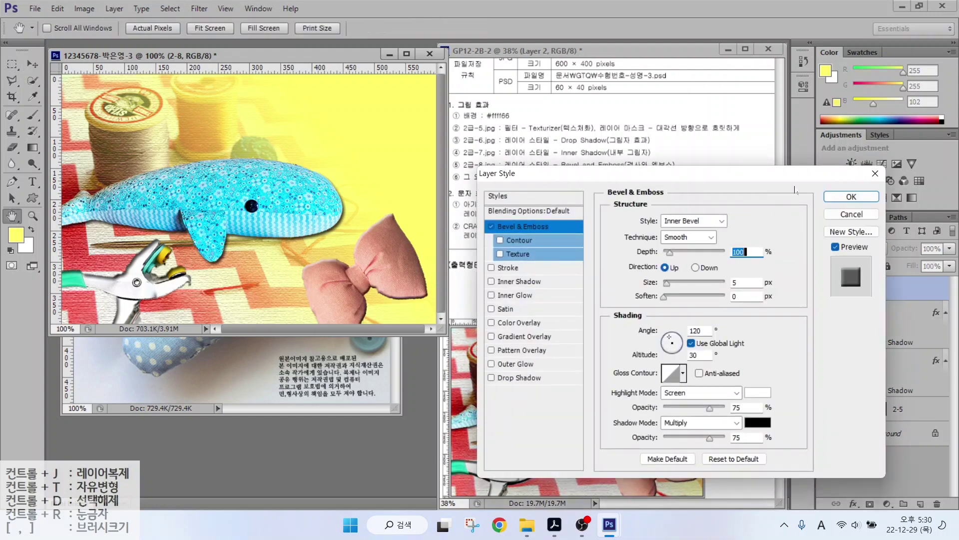
pyautogui.click(856, 199)
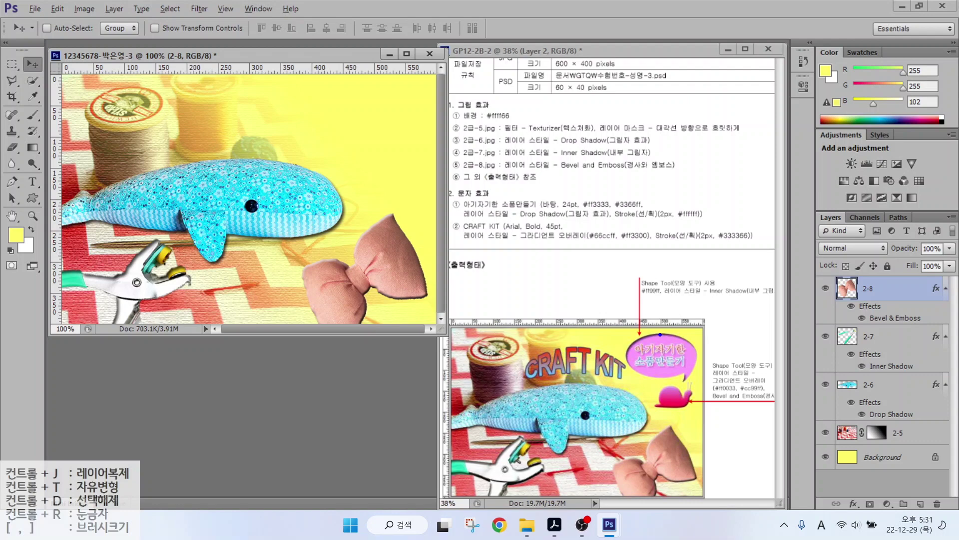
# Mark the speech bubble and snail in the reference image, then clear the annotations.
pyautogui.moveTo(663, 332); pyautogui.dragTo(709, 289)
pyautogui.moveTo(681, 413); pyautogui.dragTo(713, 450)
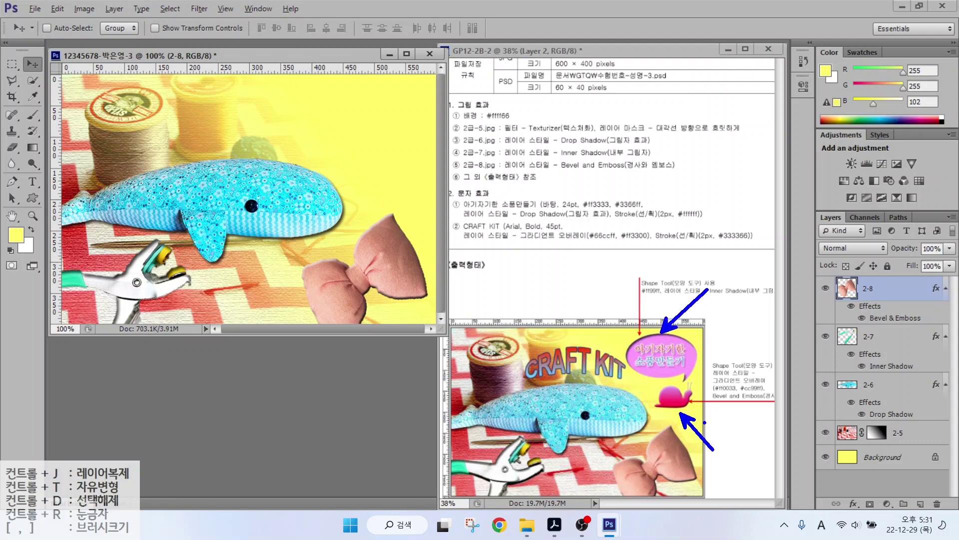
pyautogui.press('Escape')
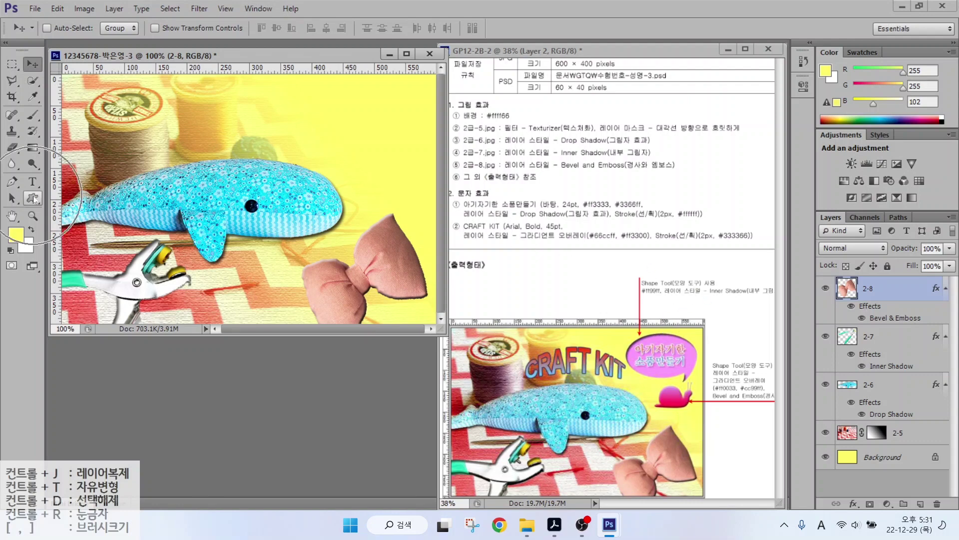
# Select the Custom Shape tool and annotate its shape mode, fill colour and chosen shape.
pyautogui.click(33, 199)
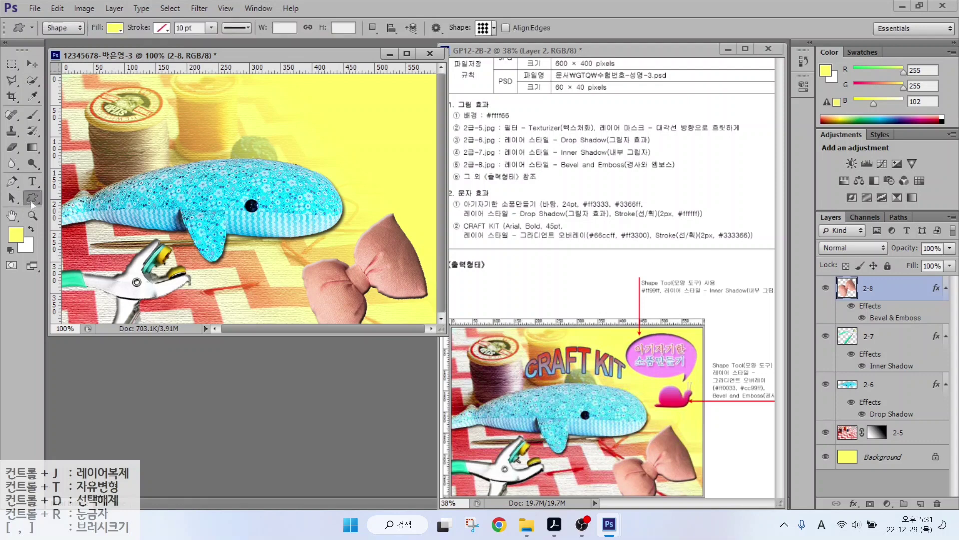
pyautogui.moveTo(81, 39)
pyautogui.mouseDown()
pyautogui.moveTo(43, 30)
pyautogui.moveTo(63, 7)
pyautogui.moveTo(98, 71)
pyautogui.mouseUp()
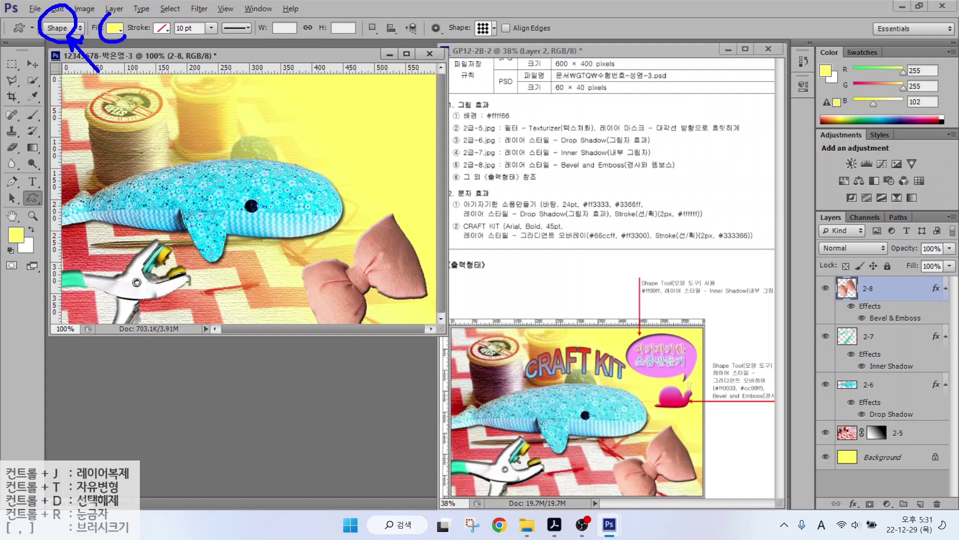
pyautogui.moveTo(121, 36); pyautogui.dragTo(138, 57)
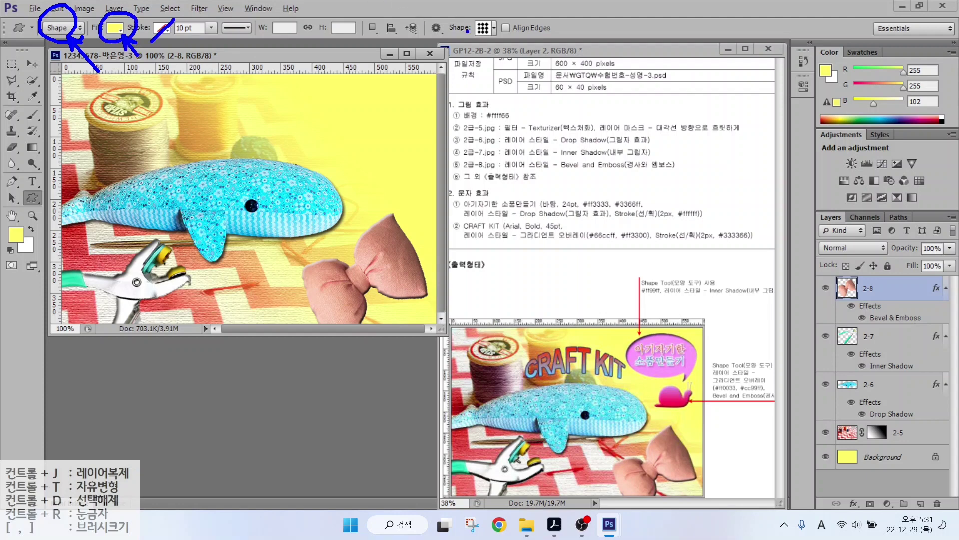
pyautogui.moveTo(512, 34); pyautogui.dragTo(504, 11)
pyautogui.moveTo(502, 44); pyautogui.dragTo(537, 76)
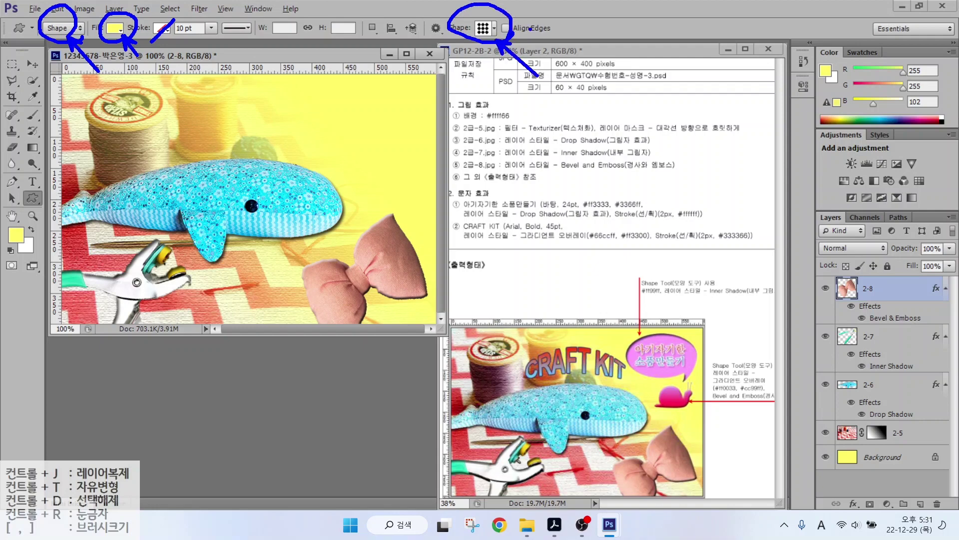
# Draw a speech bubble near the top right, fill it ff99ff, and add an Inner Shadow.
pyautogui.click(486, 28)
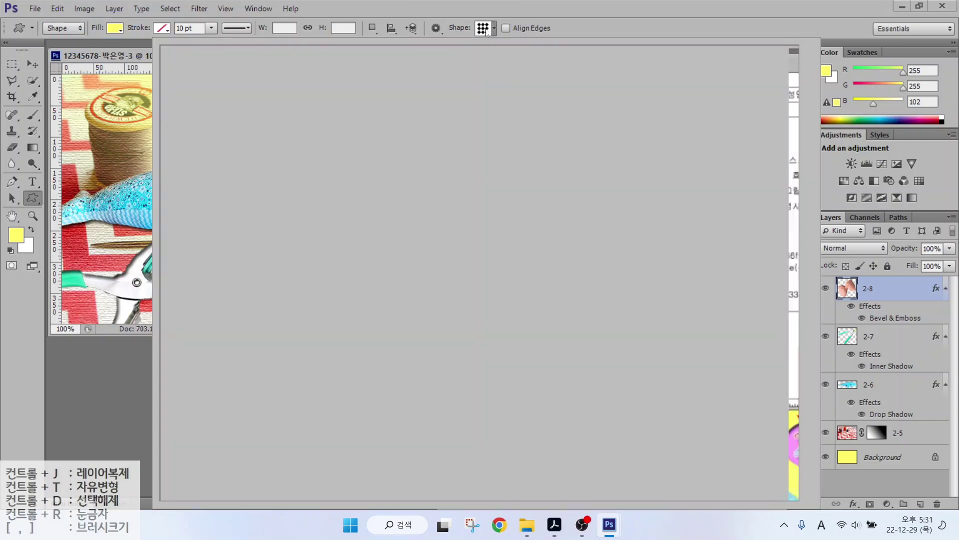
pyautogui.doubleClick(423, 415)
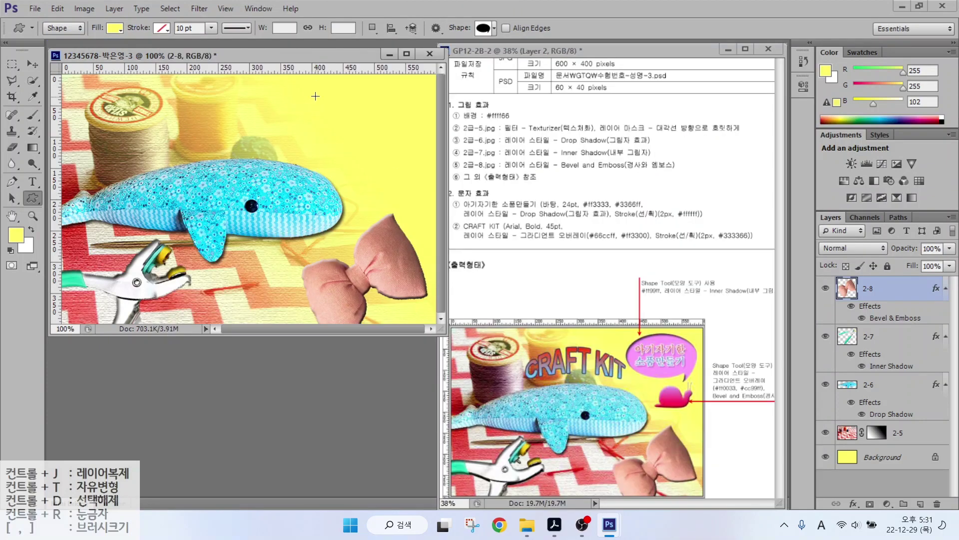
pyautogui.moveTo(311, 83); pyautogui.dragTo(430, 165)
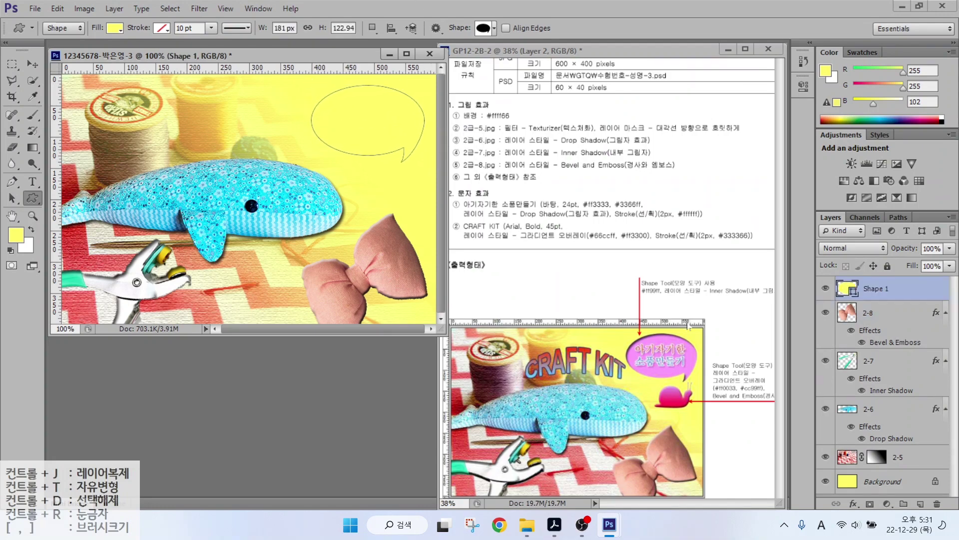
pyautogui.doubleClick(848, 288)
pyautogui.write('ff99ff')
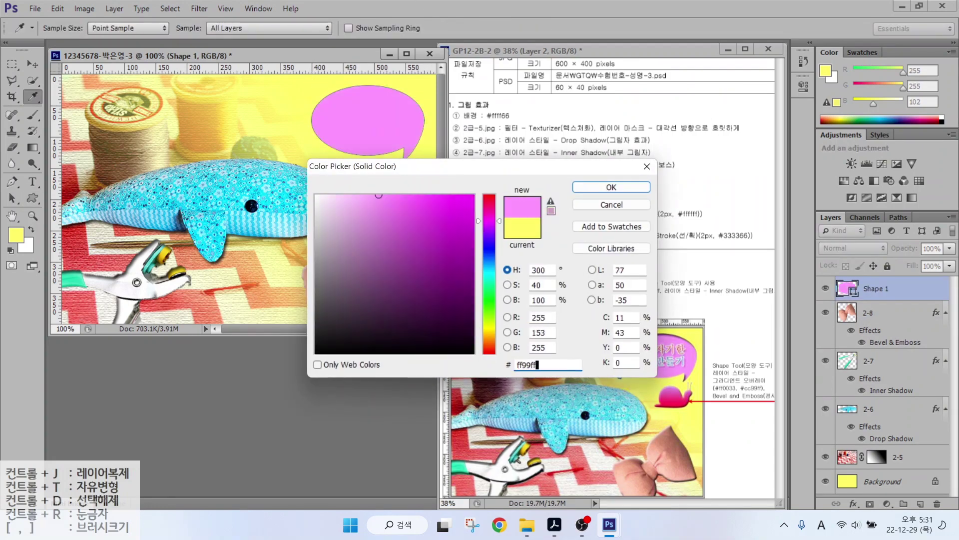
pyautogui.press('Return')
pyautogui.click(853, 504)
pyautogui.click(879, 399)
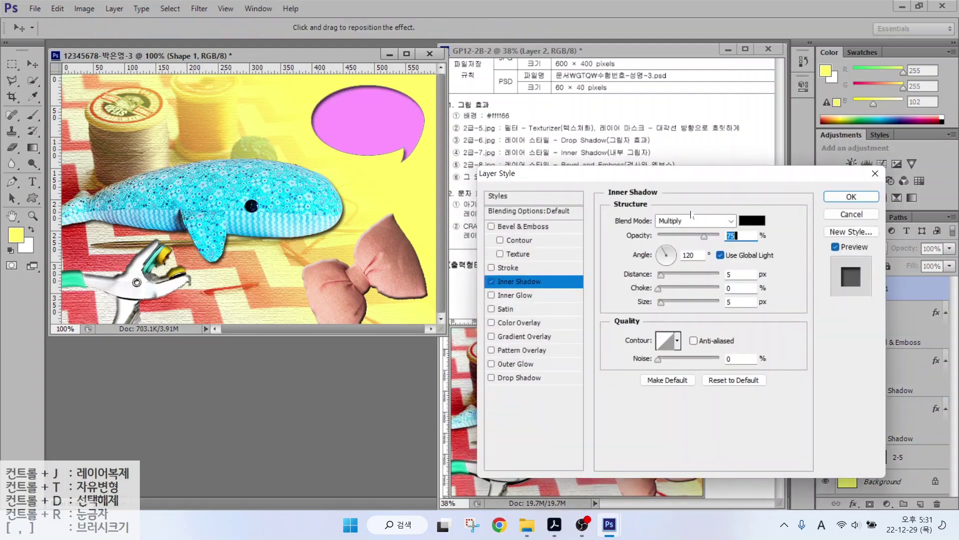
pyautogui.press('Return')
# Draw a snail custom shape on the canvas below the bubble.
pyautogui.click(485, 28)
pyautogui.scroll(10, 381, 80)
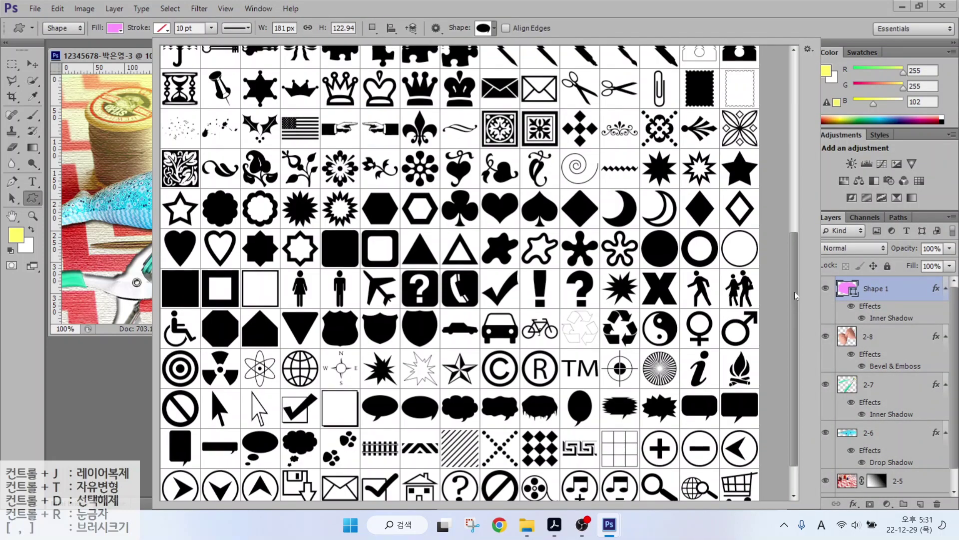
pyautogui.doubleClick(340, 65)
pyautogui.moveTo(364, 171); pyautogui.dragTo(409, 200)
# Give the snail a Gradient Overlay from ff0033 to cc99ff plus Bevel & Emboss.
pyautogui.click(854, 503)
pyautogui.click(872, 452)
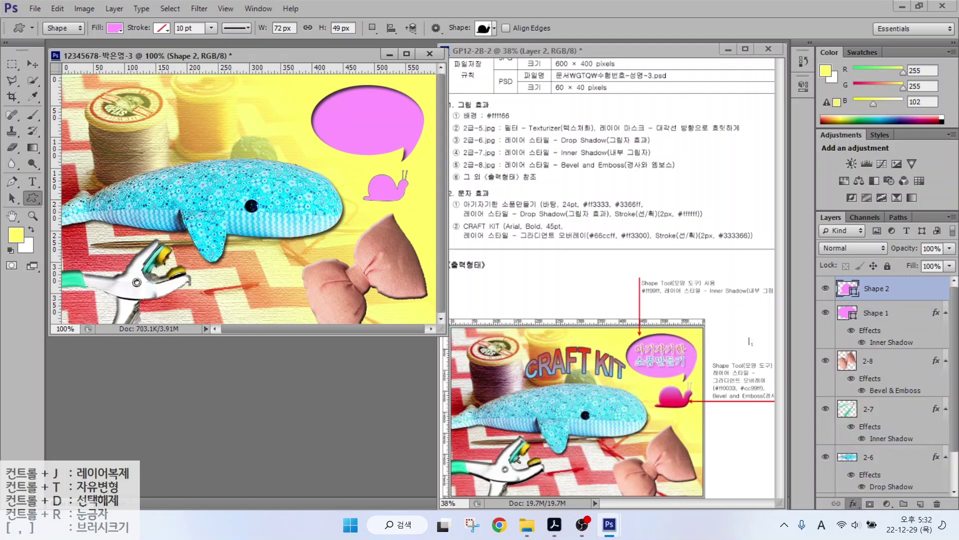
pyautogui.click(665, 250)
pyautogui.doubleClick(415, 308)
pyautogui.write('ff003')
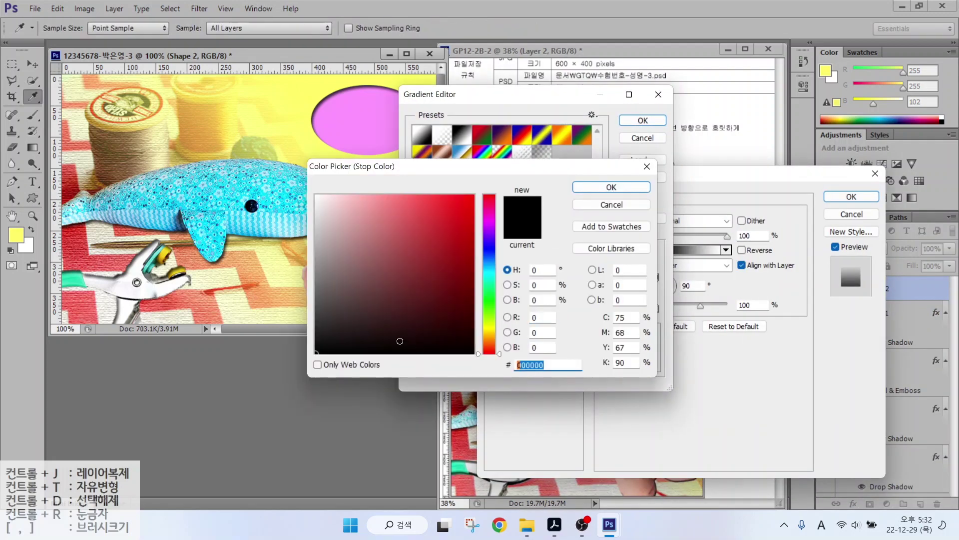
pyautogui.write('3')
pyautogui.press('Return')
pyautogui.doubleClick(654, 311)
pyautogui.doubleClick(548, 364)
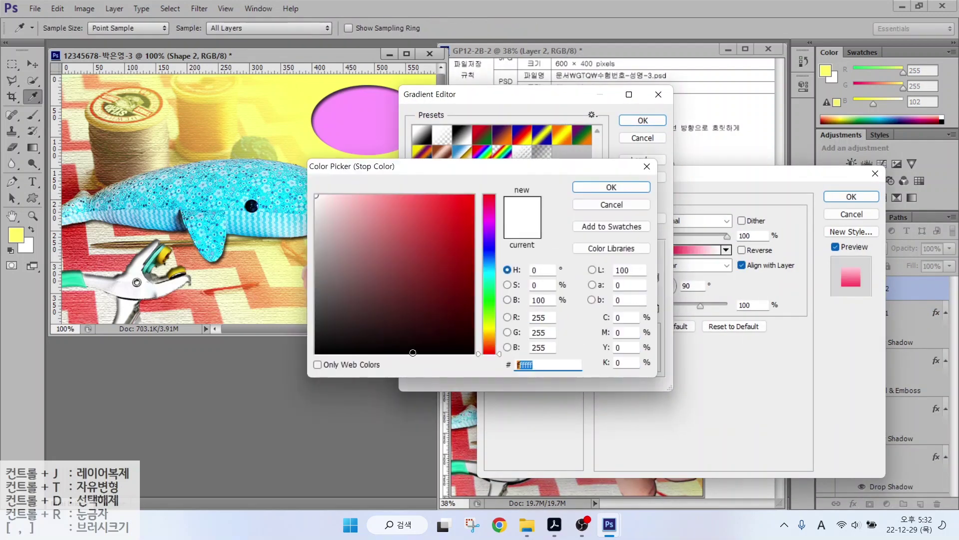
pyautogui.write('cc99ff')
pyautogui.press('Return')
pyautogui.click(643, 121)
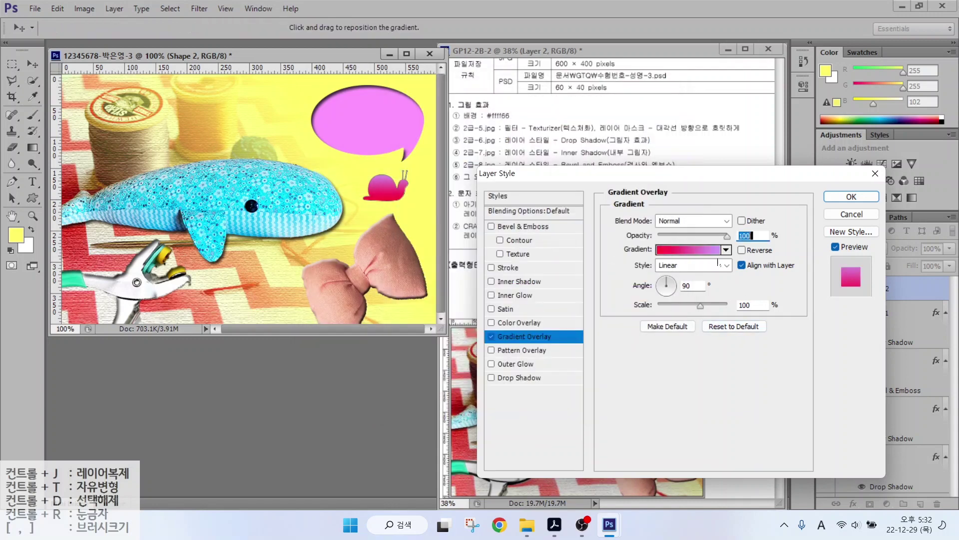
pyautogui.click(524, 228)
pyautogui.click(852, 196)
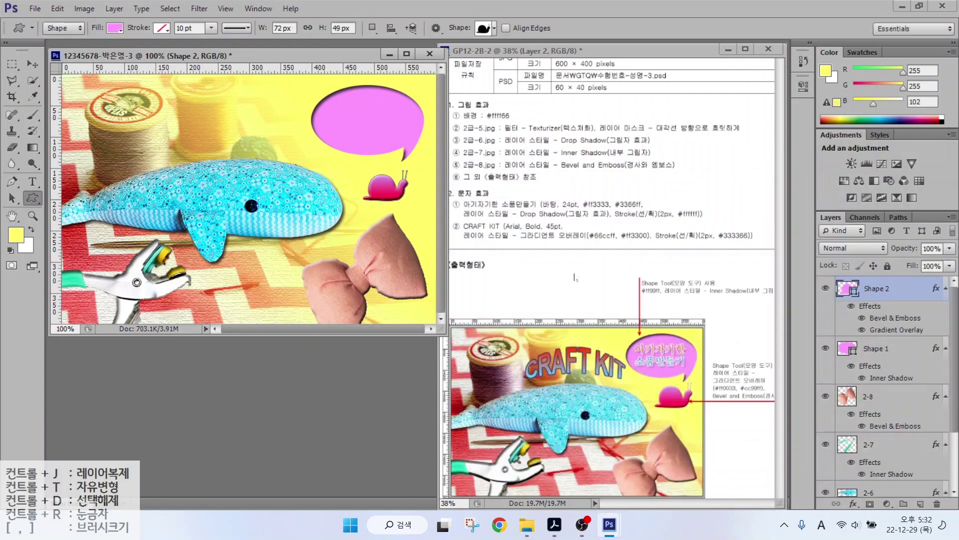
# Enlarge the snail to about 118 percent with Free Transform.
pyautogui.click(34, 65)
pyautogui.hotkey('ctrl', 't')
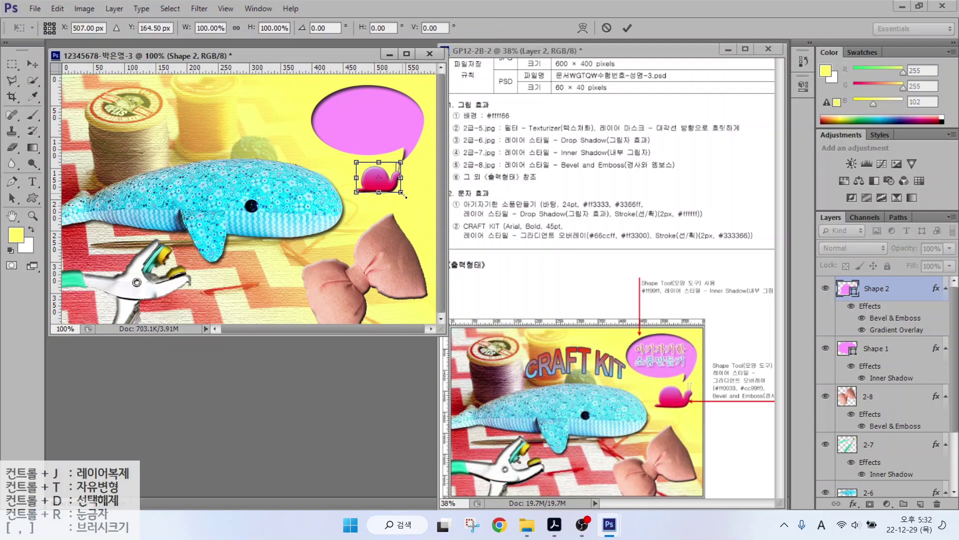
pyautogui.moveTo(408, 200); pyautogui.dragTo(410, 198)
pyautogui.press('Return')
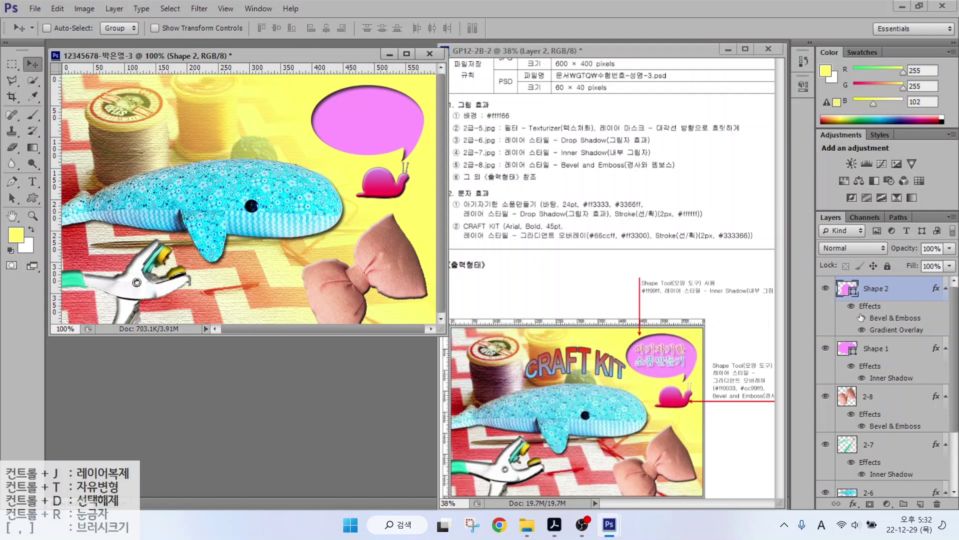
# Type the two-line text 아기자기한 / 소품만들기 on the canvas.
pyautogui.click(32, 182)
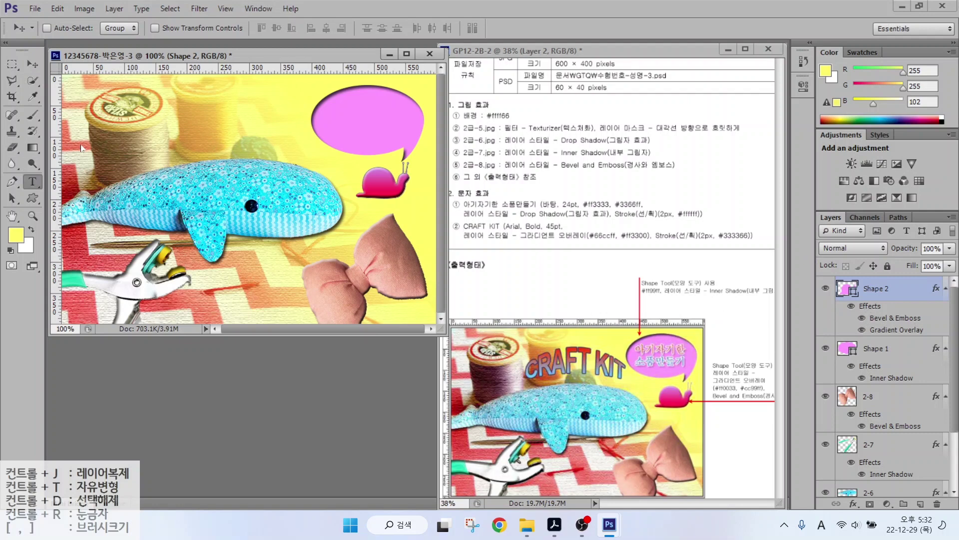
pyautogui.click(176, 135)
pyautogui.write('아기자기한')
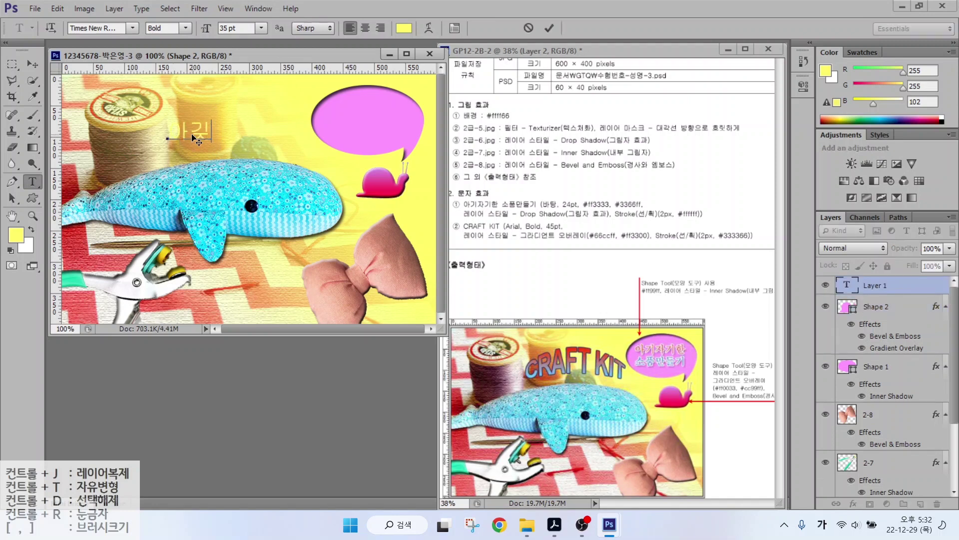
pyautogui.press('Return')
pyautogui.write('소품만들기')
pyautogui.hotkey('ctrl', 'Return')
# Set the text to 바탕 font, 24 pt, colour ff3333.
pyautogui.click(132, 28)
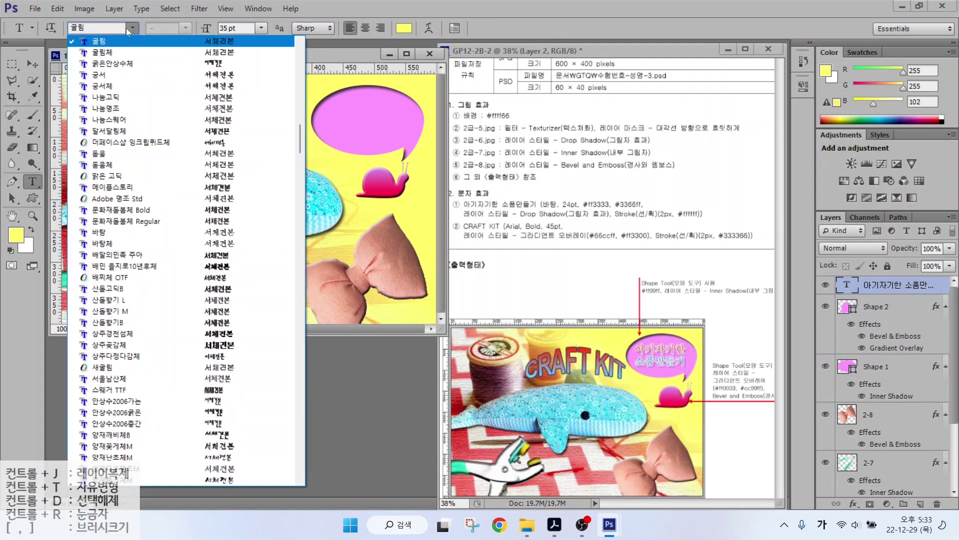
pyautogui.click(100, 212)
pyautogui.write('24')
pyautogui.press('Return')
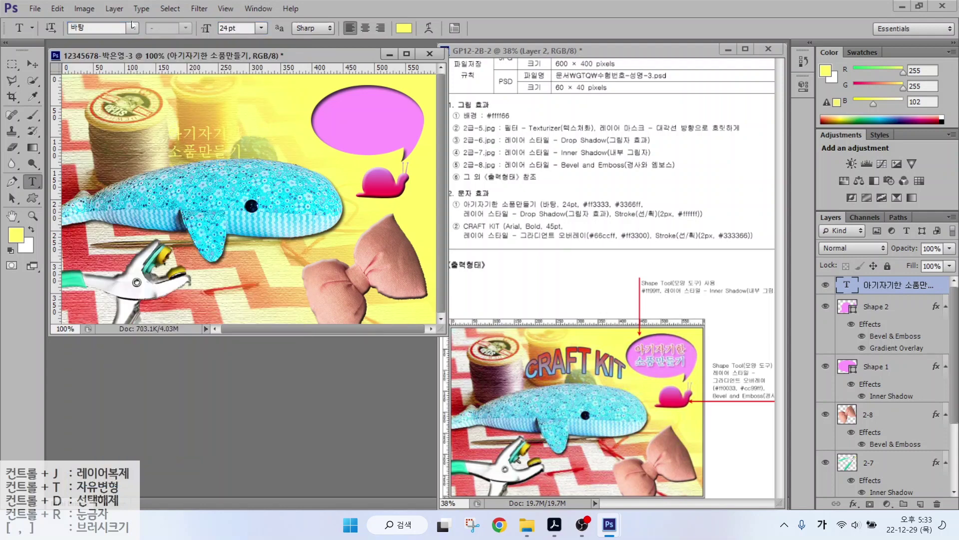
pyautogui.click(403, 28)
pyautogui.write('ff3333')
pyautogui.press('Return')
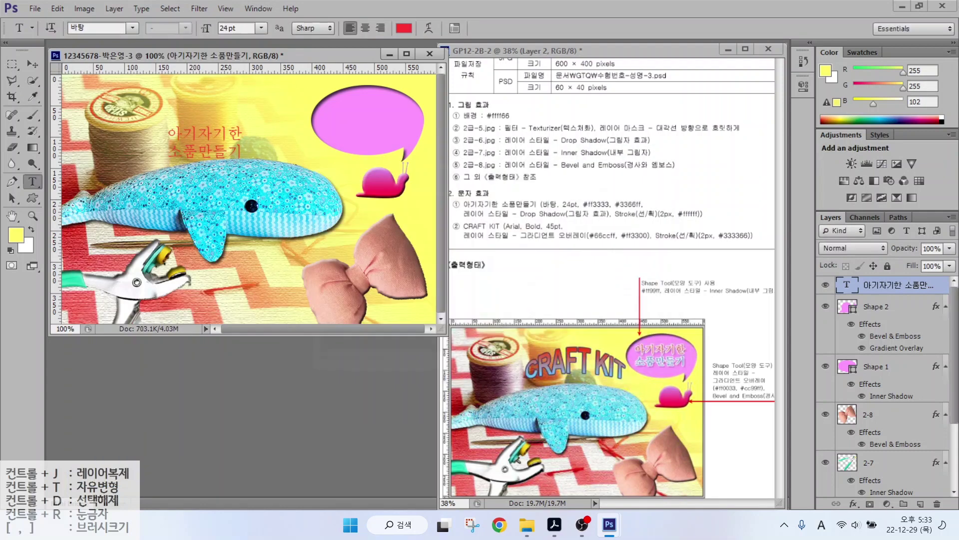
# Add a 2 px white Stroke and a Drop Shadow to the text.
pyautogui.click(853, 506)
pyautogui.click(870, 378)
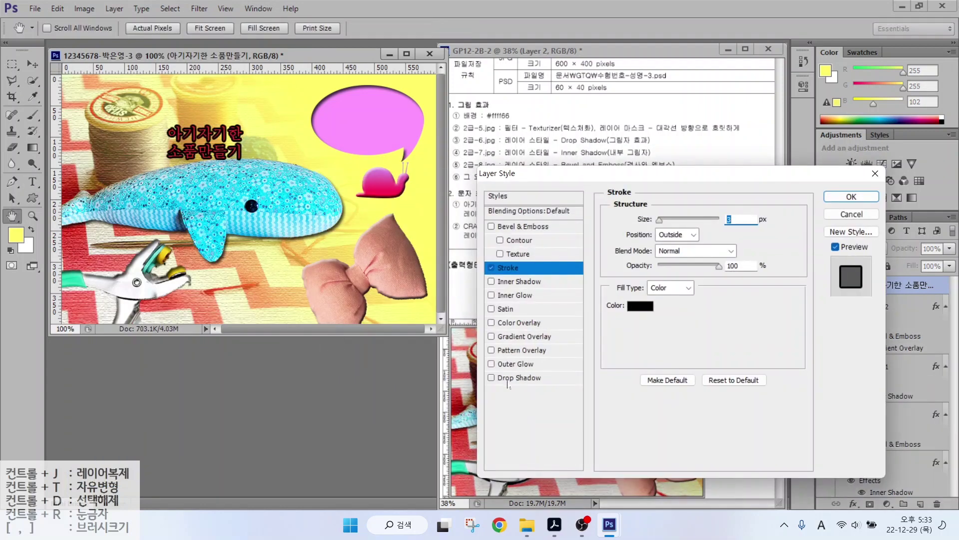
pyautogui.click(520, 377)
pyautogui.click(514, 268)
pyautogui.write('2')
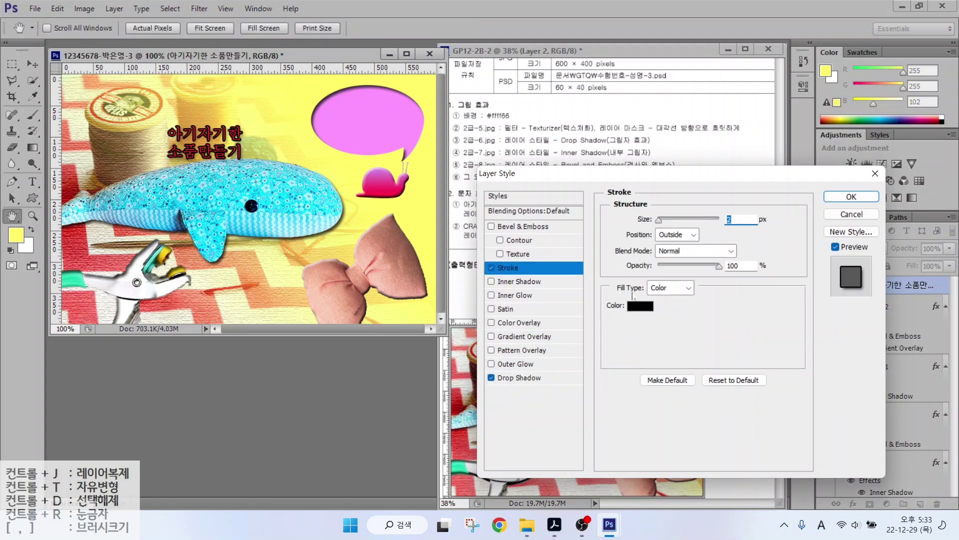
pyautogui.click(641, 305)
pyautogui.write('ffffff')
pyautogui.press('Return')
pyautogui.click(851, 196)
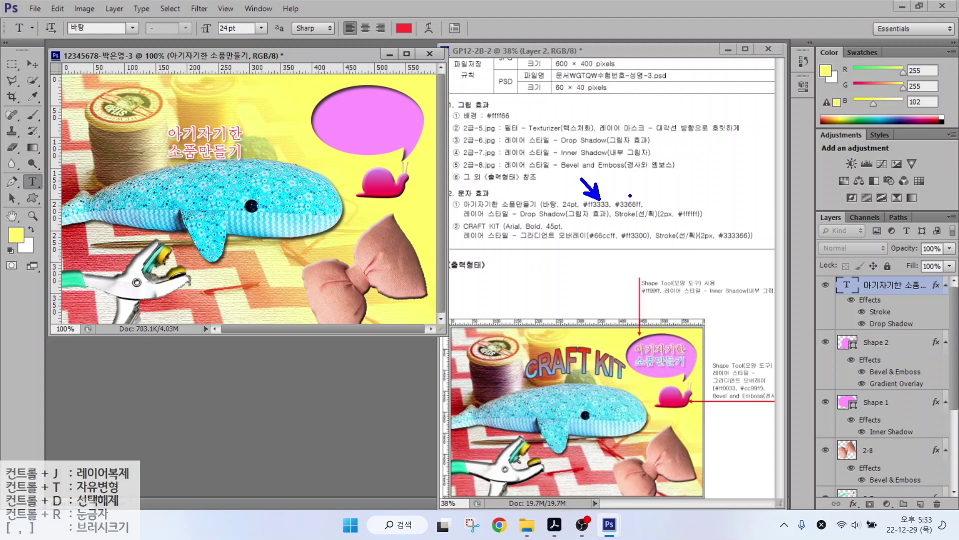
# Draw on-screen annotation marks, then clear them.
pyautogui.moveTo(630, 196); pyautogui.dragTo(648, 170)
pyautogui.moveTo(665, 339); pyautogui.dragTo(688, 316)
pyautogui.moveTo(679, 369); pyautogui.dragTo(708, 394)
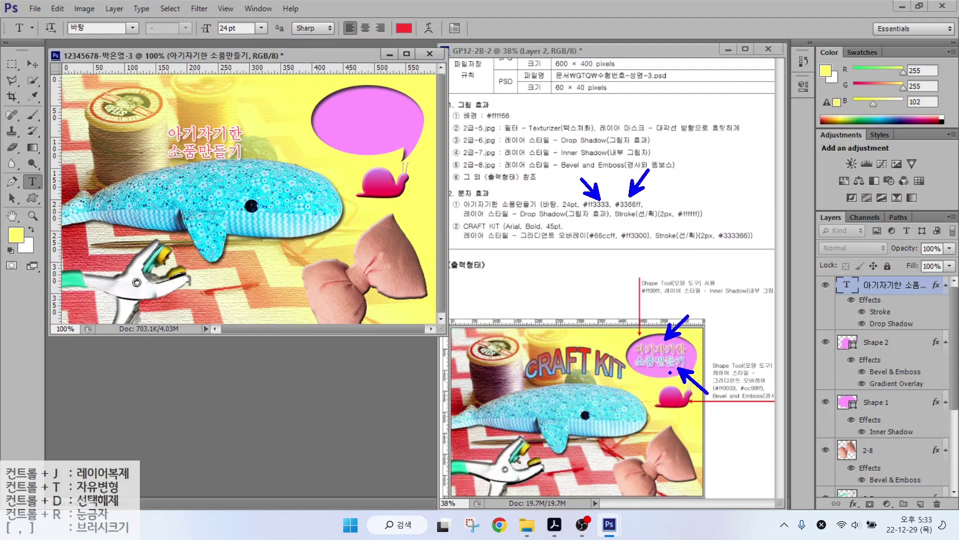
pyautogui.press('Escape')
# Colour the second line 3366ff, move the title into the pink bubble, and start a new text layer.
pyautogui.moveTo(173, 151); pyautogui.dragTo(260, 152)
pyautogui.click(404, 28)
pyautogui.write('3366ff')
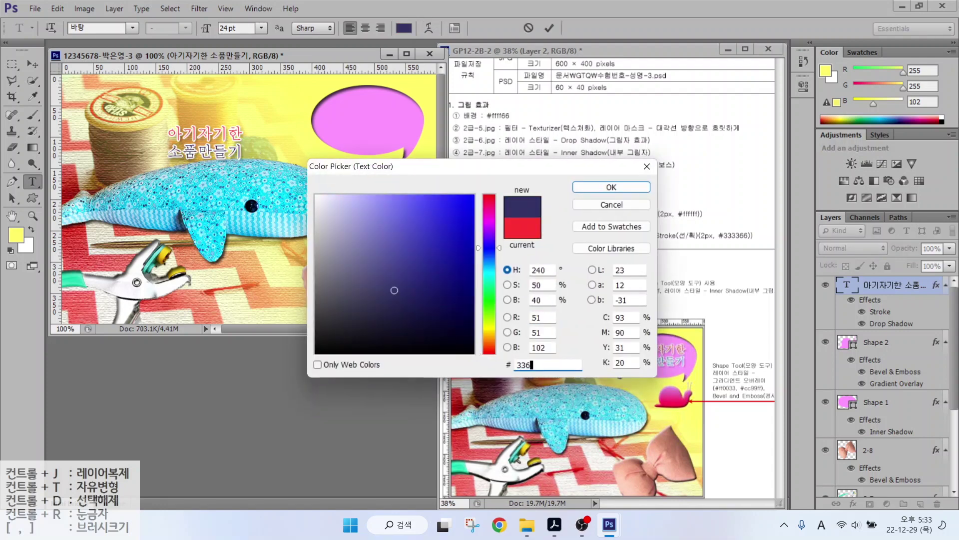
pyautogui.press('Return')
pyautogui.hotkey('ctrl', 'Return')
pyautogui.press('v')
pyautogui.moveTo(210, 155); pyautogui.dragTo(372, 130)
pyautogui.press('t')
pyautogui.click(122, 148)
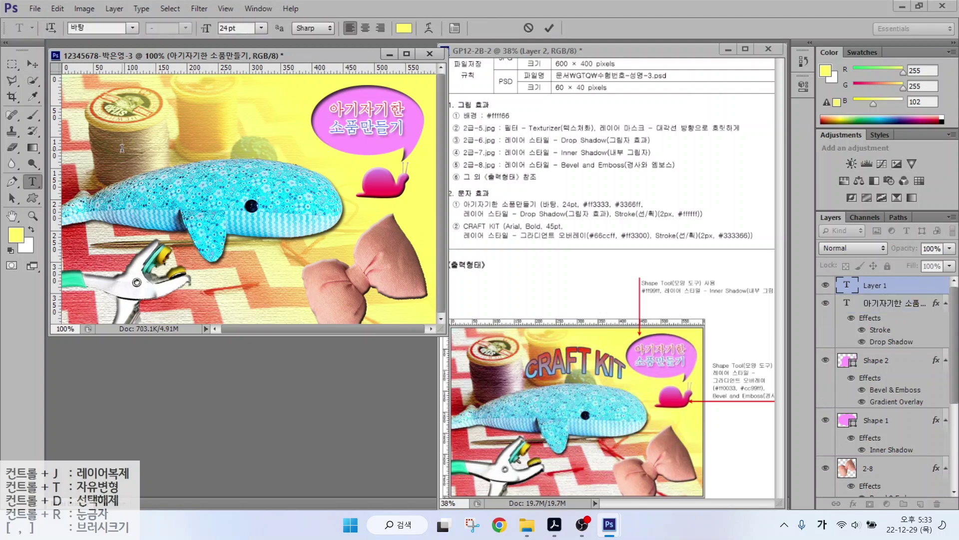
# Type CRAFT KIT and set it to Arial Bold 45 pt.
pyautogui.write('CRAFT KIT')
pyautogui.hotkey('ctrl', 'Return')
pyautogui.click(133, 28)
pyautogui.scroll(-10, 307, 189)
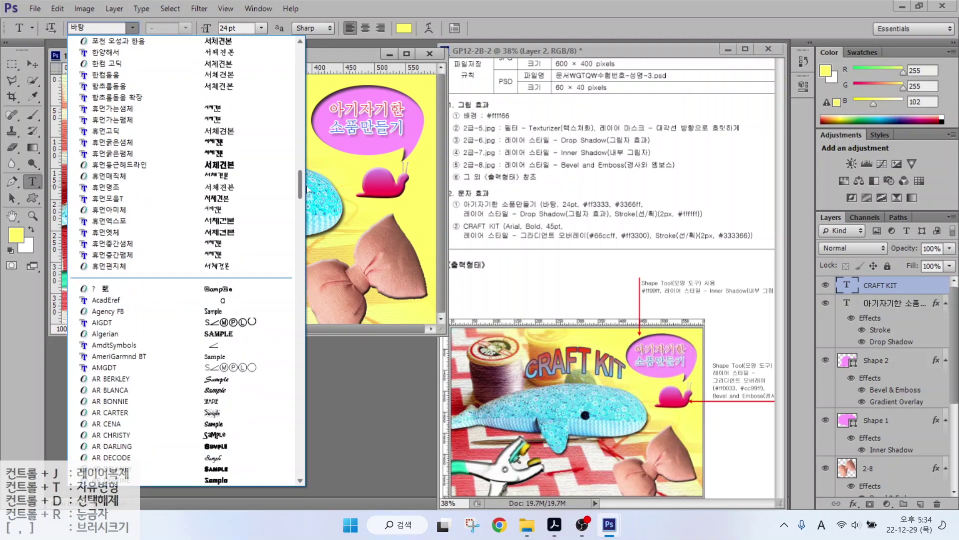
pyautogui.scroll(-3, 307, 188)
pyautogui.click(110, 381)
pyautogui.click(185, 28)
pyautogui.click(200, 105)
pyautogui.click(235, 28)
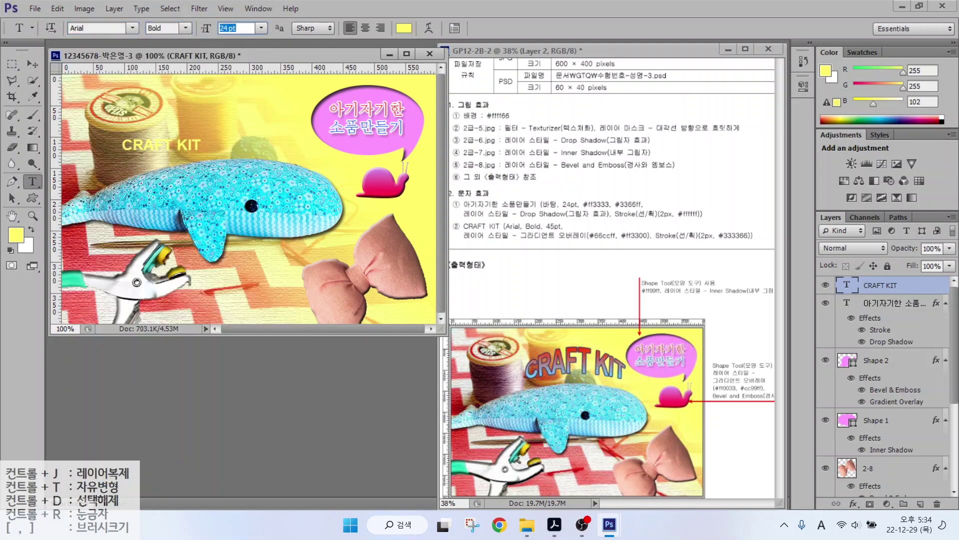
pyautogui.write('45')
pyautogui.press('Return')
# Add a Gradient Overlay from 66ccff light blue to ff3300 red to CRAFT KIT.
pyautogui.click(853, 504)
pyautogui.click(886, 453)
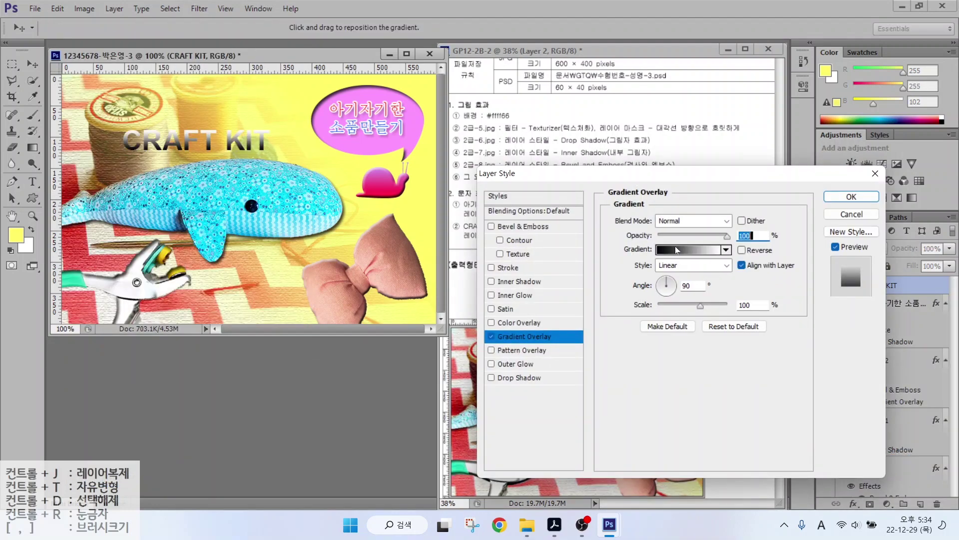
pyautogui.click(677, 250)
pyautogui.click(420, 319)
pyautogui.click(475, 359)
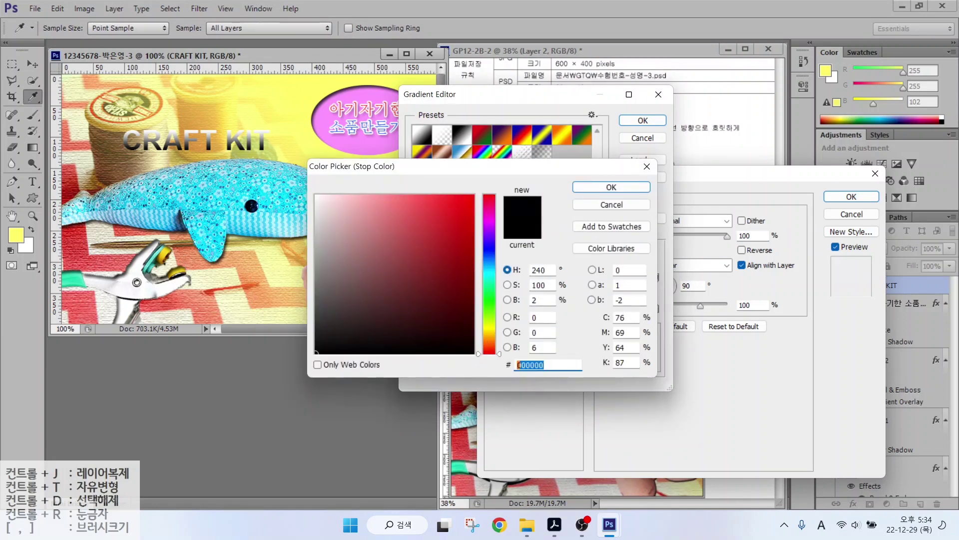
pyautogui.write('66ccff')
pyautogui.press('Return')
pyautogui.doubleClick(655, 308)
pyautogui.write('ff3300')
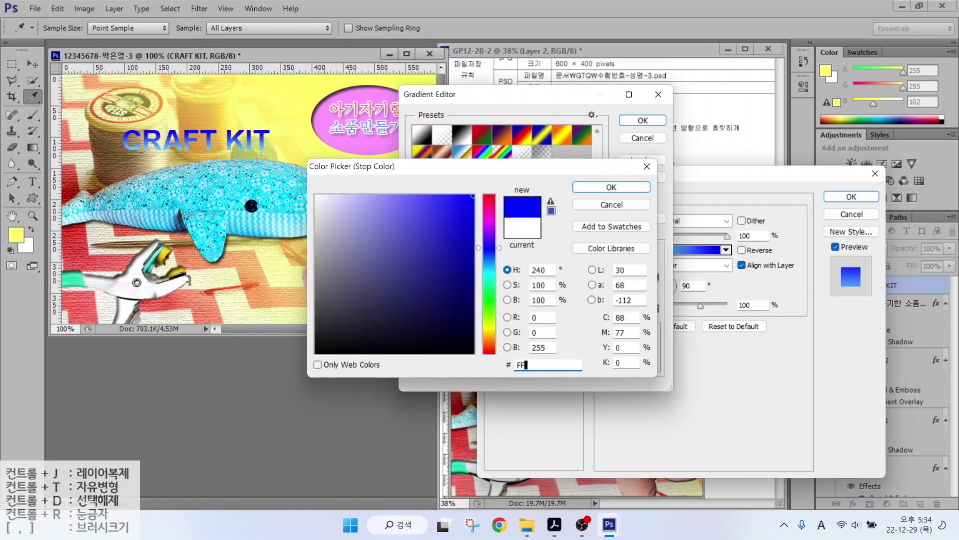
pyautogui.press('Return')
pyautogui.click(643, 120)
# Add a 2 px dark navy 333366 Stroke to CRAFT KIT and confirm the effects.
pyautogui.click(505, 265)
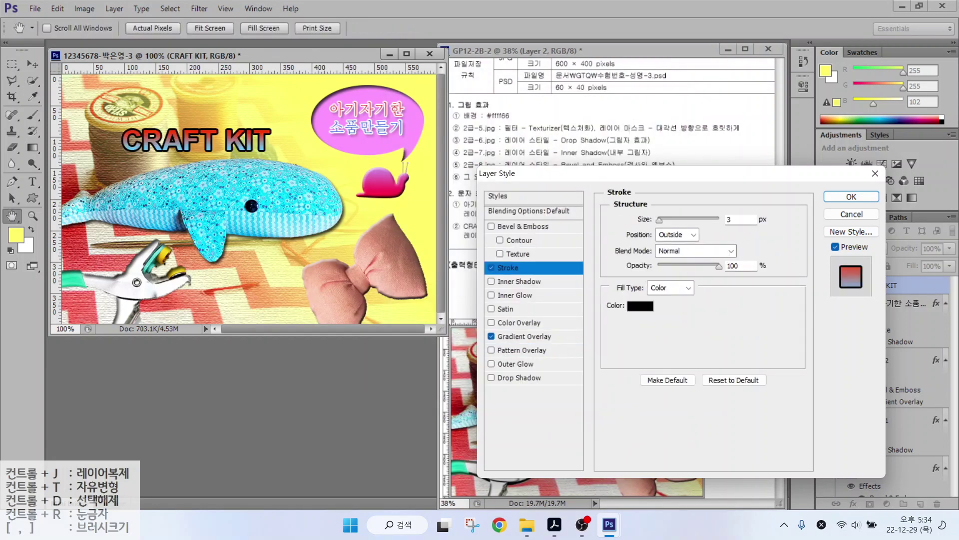
pyautogui.moveTo(661, 219); pyautogui.dragTo(659, 219)
pyautogui.click(737, 306)
pyautogui.doubleClick(548, 364)
pyautogui.write('333366')
pyautogui.press('Return')
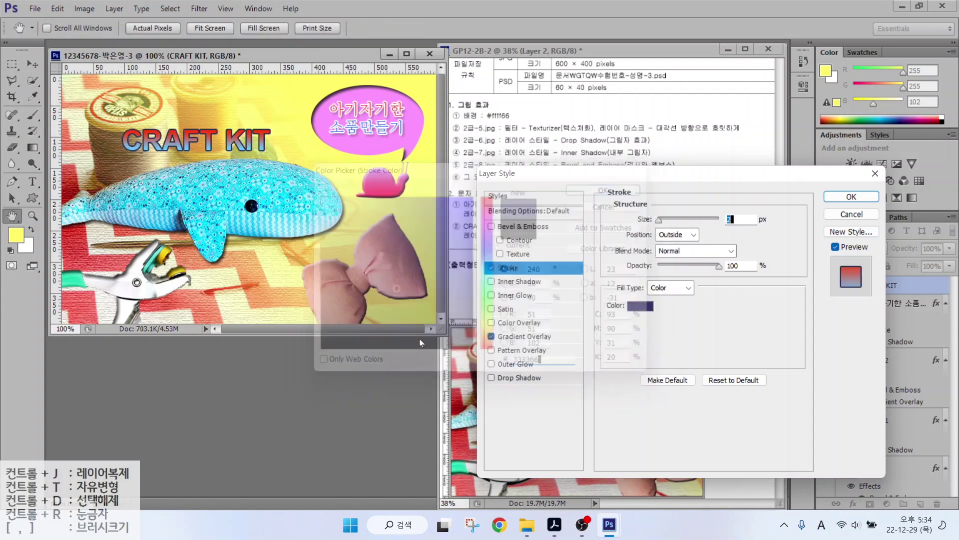
pyautogui.press('Return')
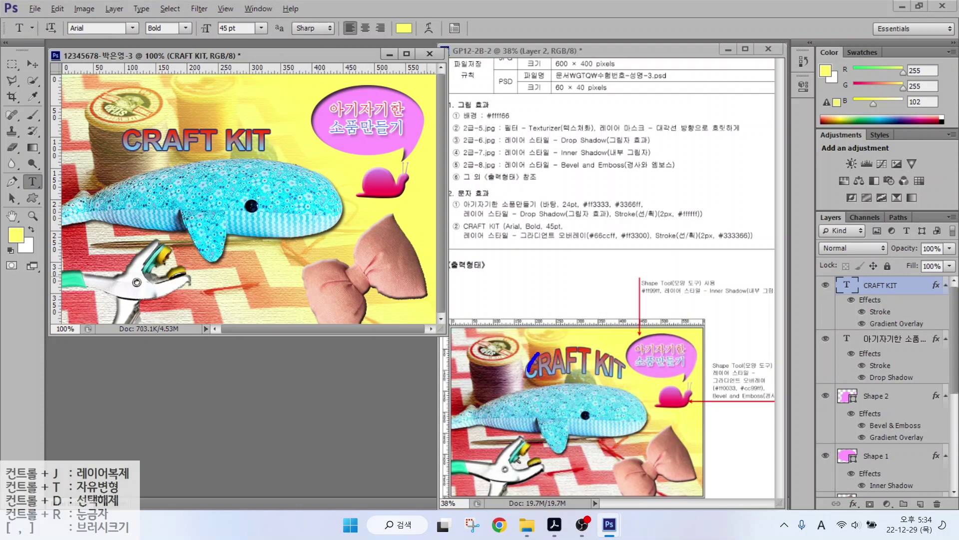
pyautogui.moveTo(524, 377); pyautogui.dragTo(619, 380)
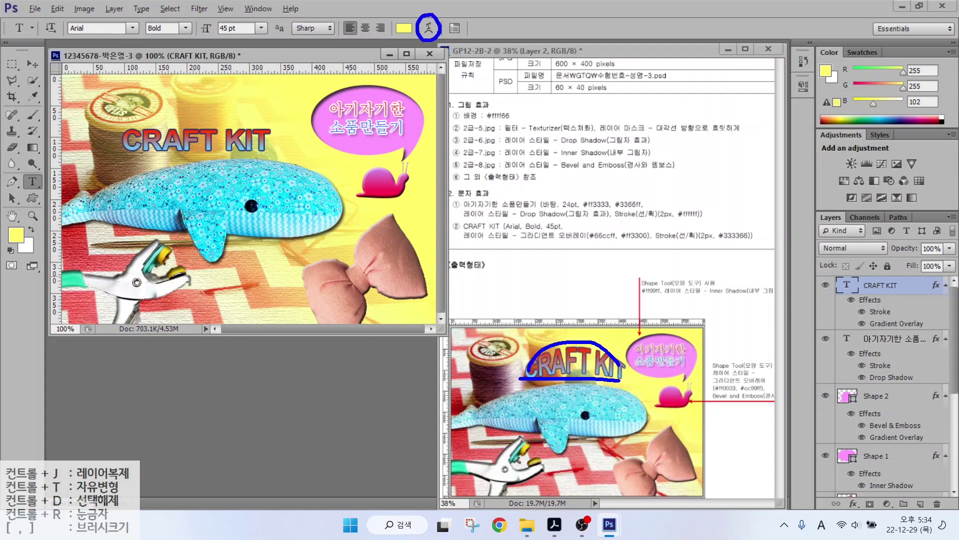
pyautogui.press('Escape')
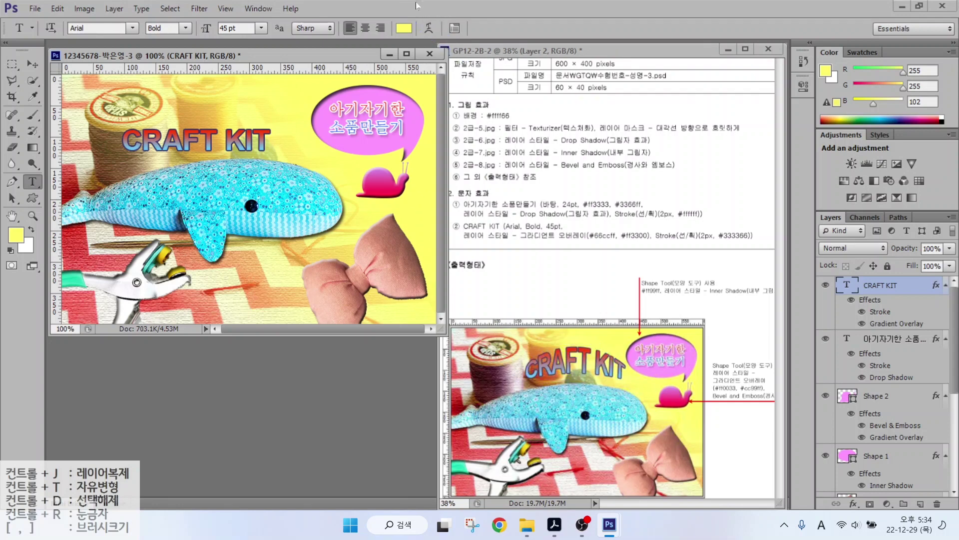
pyautogui.click(428, 28)
pyautogui.click(479, 184)
pyautogui.click(462, 246)
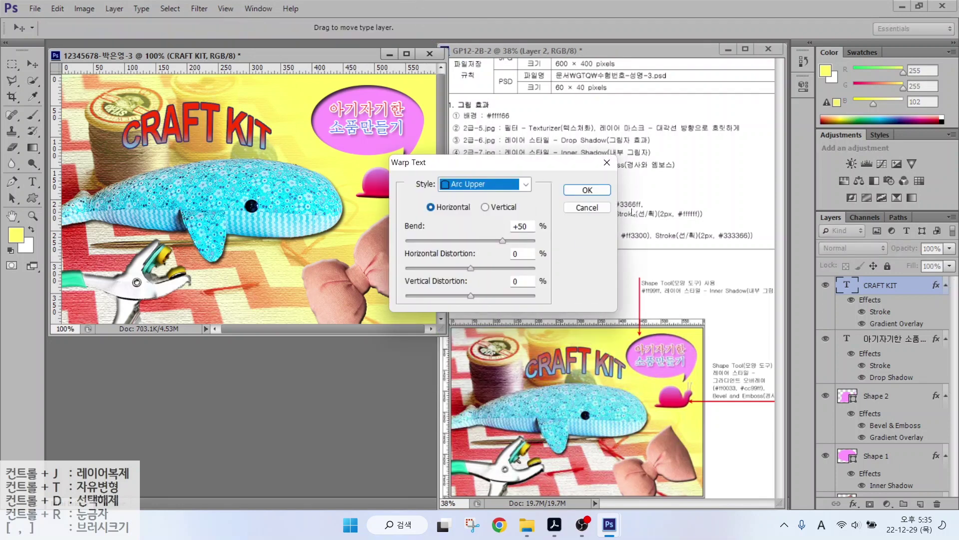
pyautogui.click(587, 190)
pyautogui.moveTo(197, 123); pyautogui.dragTo(229, 125)
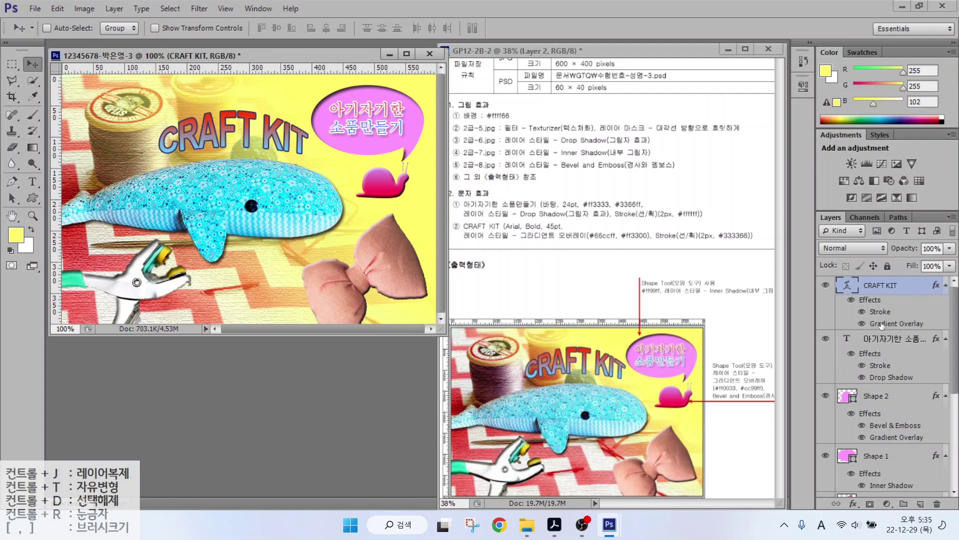
pyautogui.moveTo(898, 331)
pyautogui.mouseDown()
pyautogui.moveTo(856, 329)
pyautogui.moveTo(869, 307)
pyautogui.moveTo(893, 343)
pyautogui.mouseUp()
pyautogui.press('Escape')
pyautogui.press('ctrl')
# Save the composite as a JPEG in the GTQ folder, accepting quality 12.
pyautogui.click(33, 9)
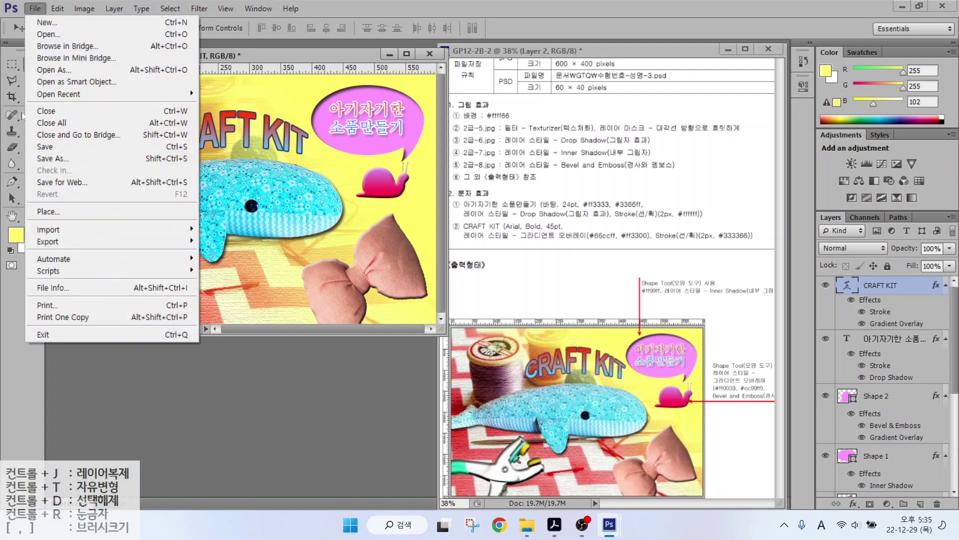
pyautogui.click(46, 146)
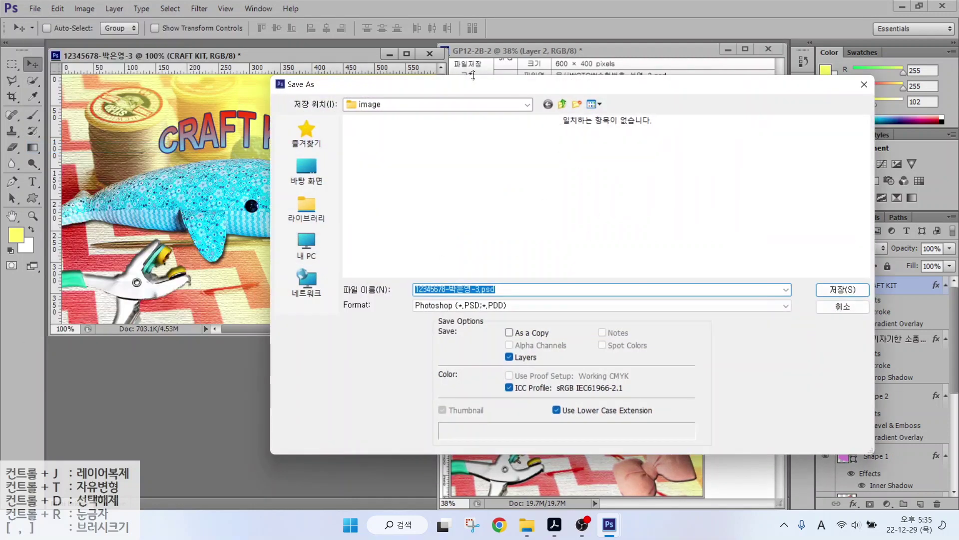
pyautogui.click(562, 104)
pyautogui.click(442, 305)
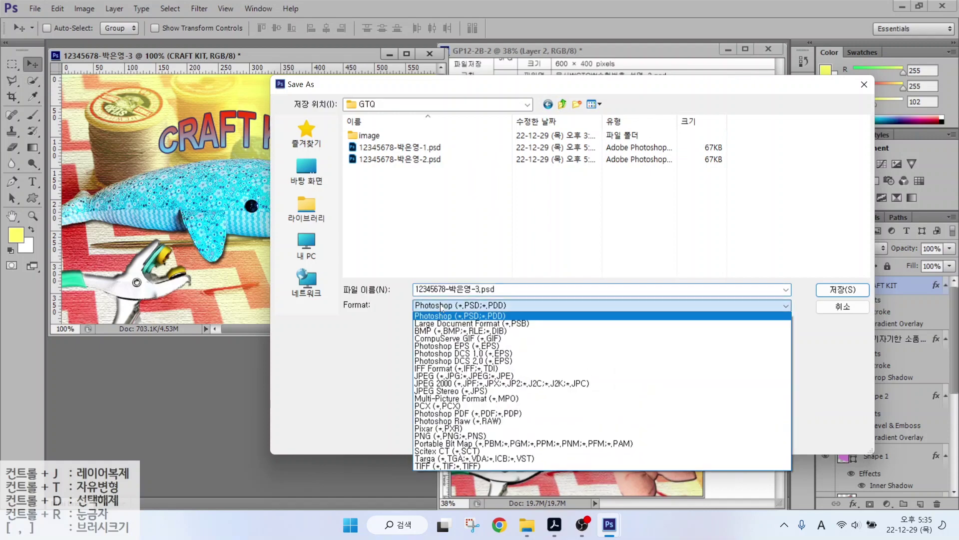
pyautogui.click(549, 375)
pyautogui.press('Tab')
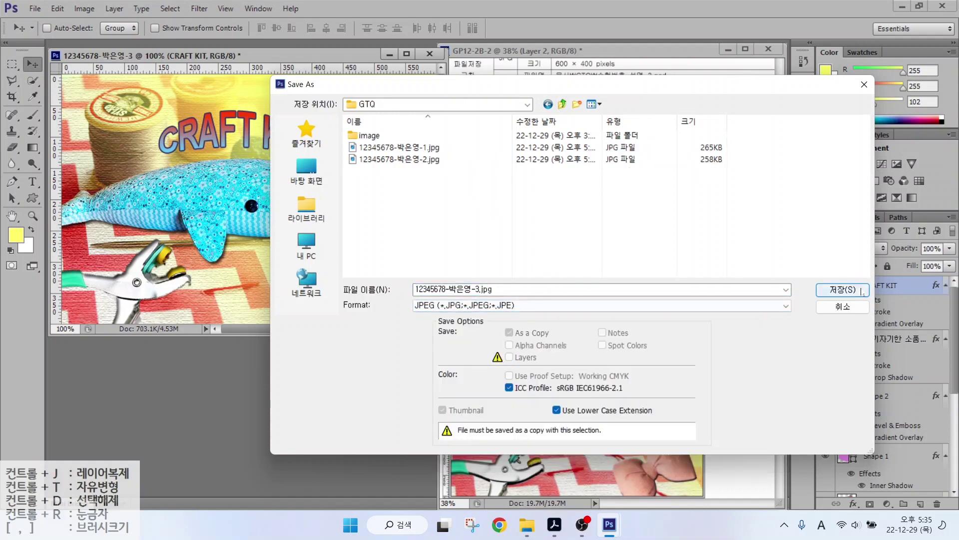
pyautogui.press('space')
pyautogui.click(478, 188)
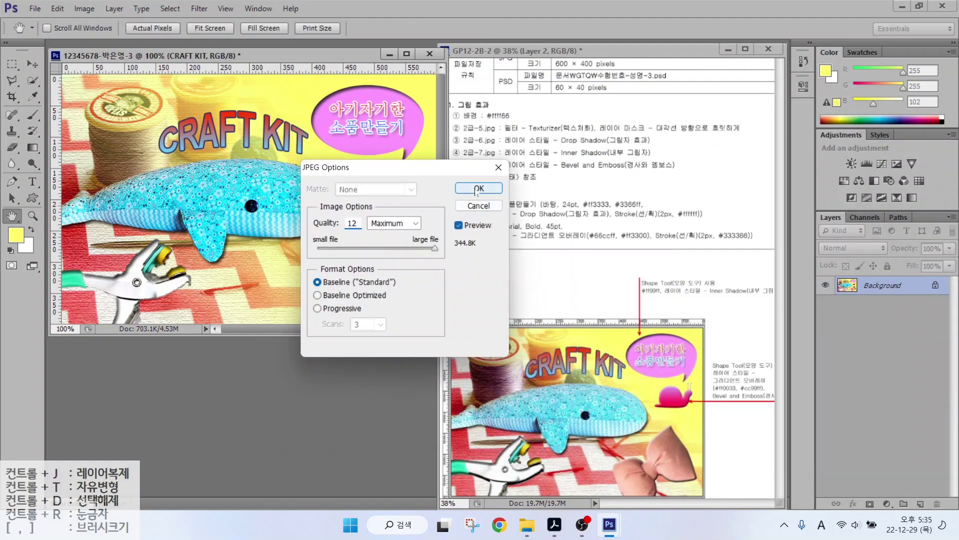
# Resize the image to 60×40 pixels with Image Size width 60.
pyautogui.click(75, 11)
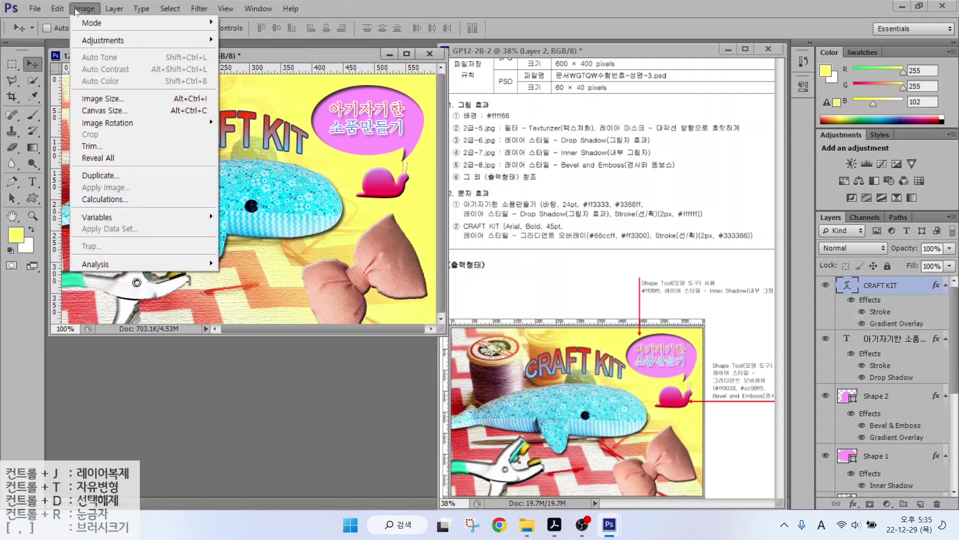
pyautogui.click(97, 99)
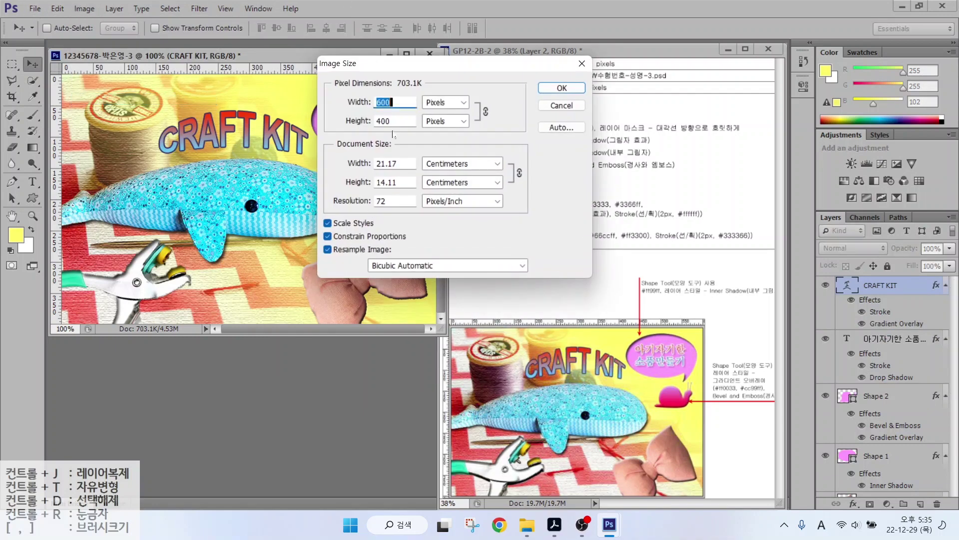
pyautogui.write('60')
pyautogui.press('Return')
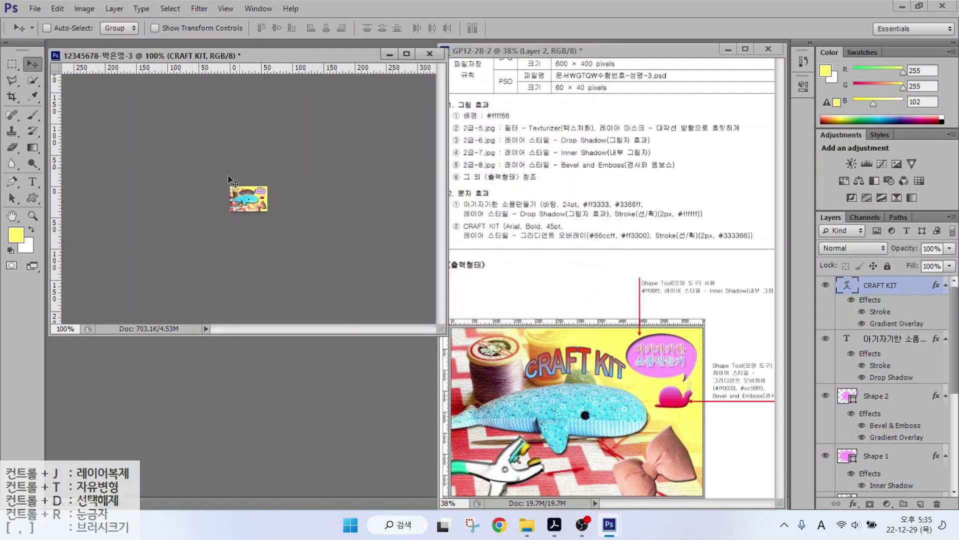
# Save the 60×40 version as a PSD file.
pyautogui.click(34, 9)
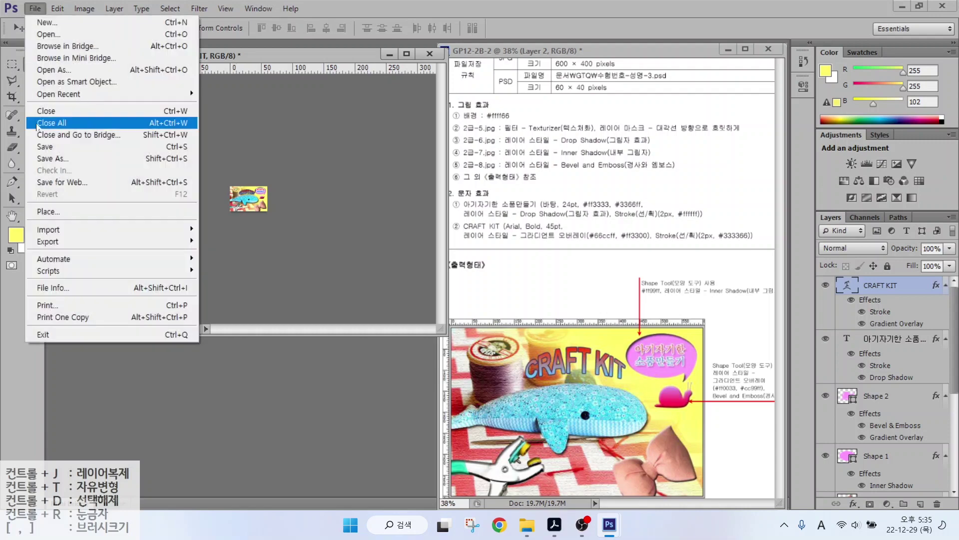
pyautogui.click(43, 148)
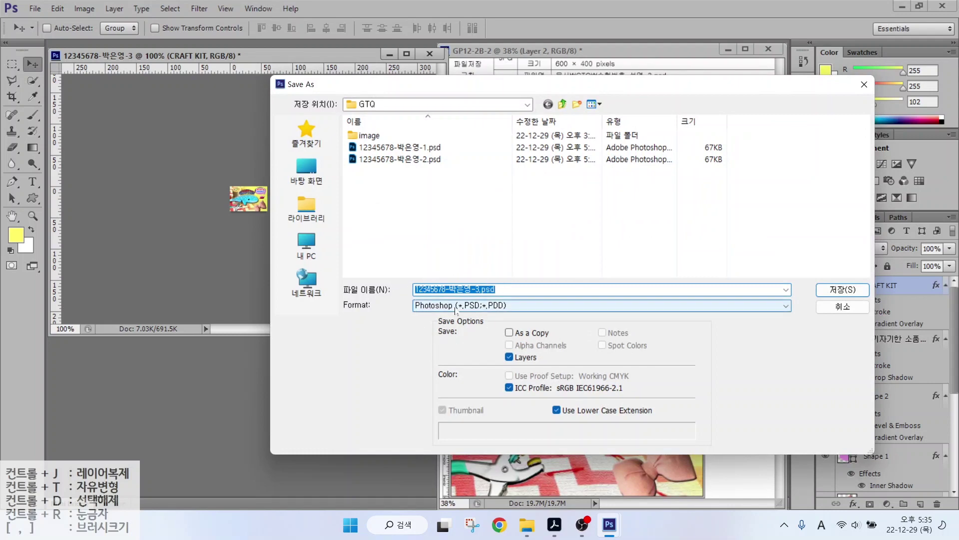
pyautogui.click(452, 289)
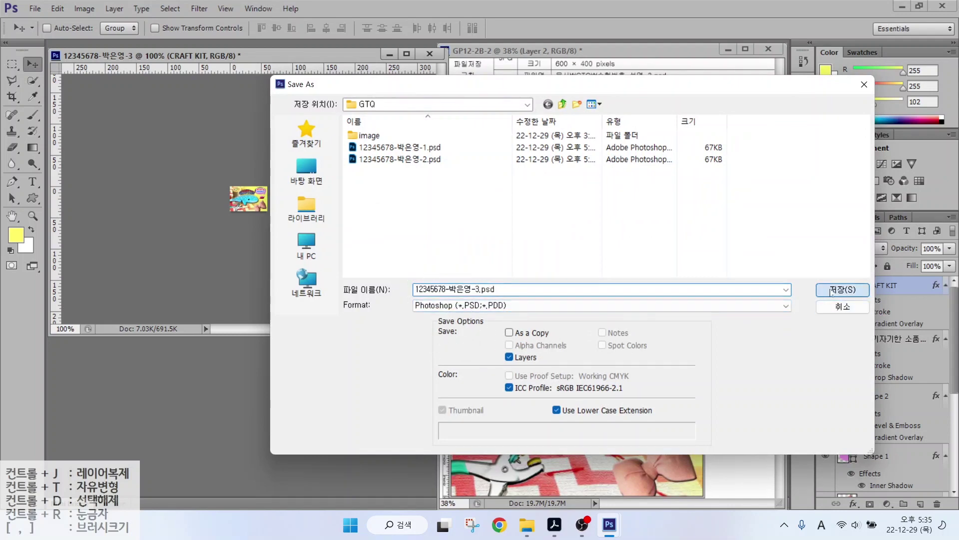
pyautogui.press('Return')
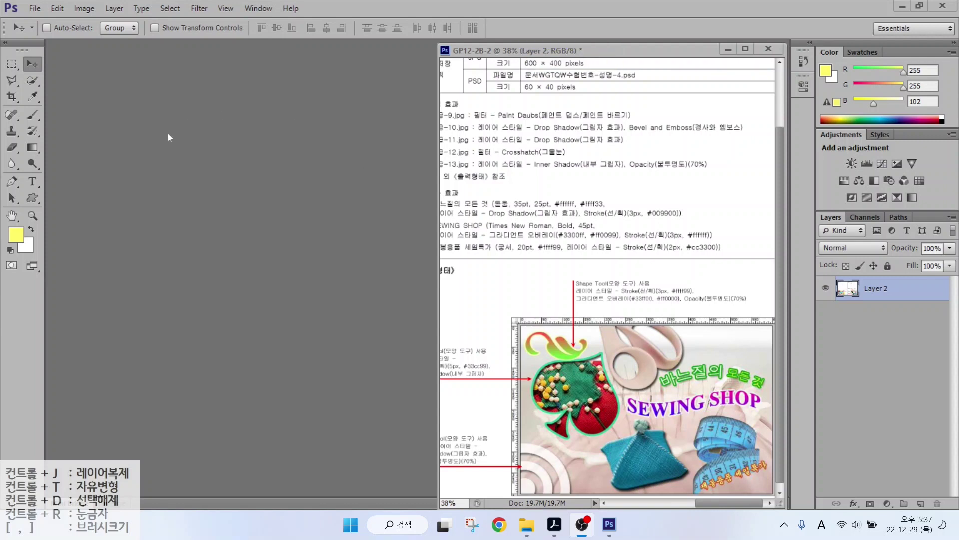
# Create a new document named '123', 600×400 pixels at 72 ppi with a white background.
pyautogui.click(33, 10)
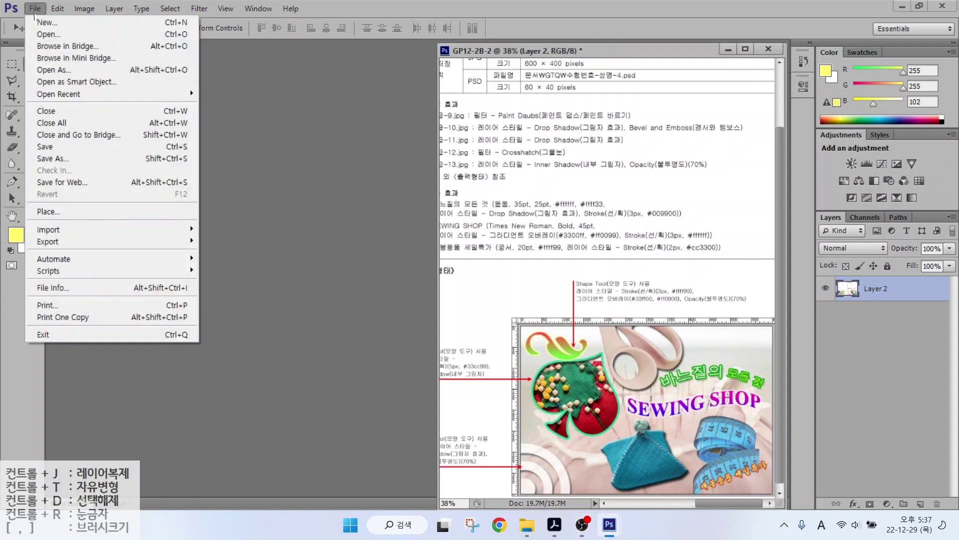
pyautogui.click(36, 20)
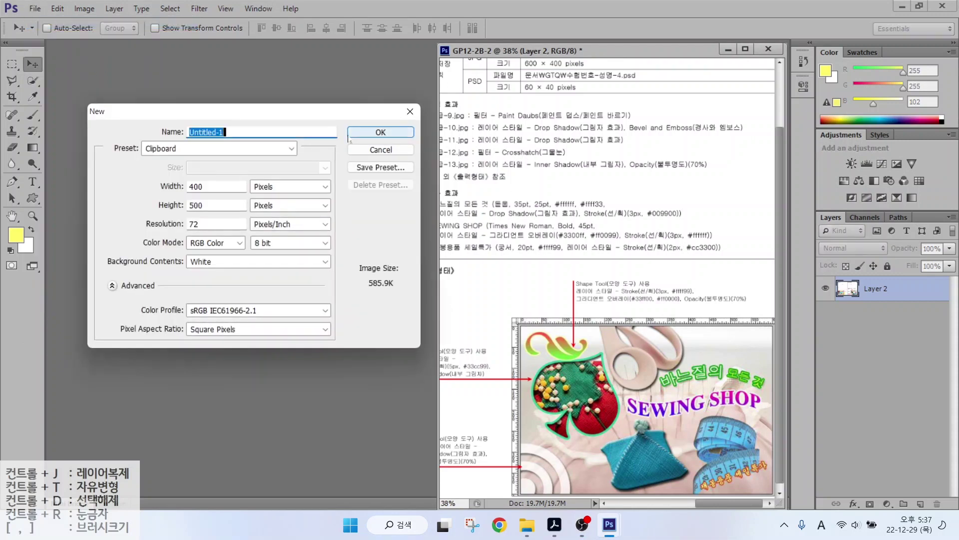
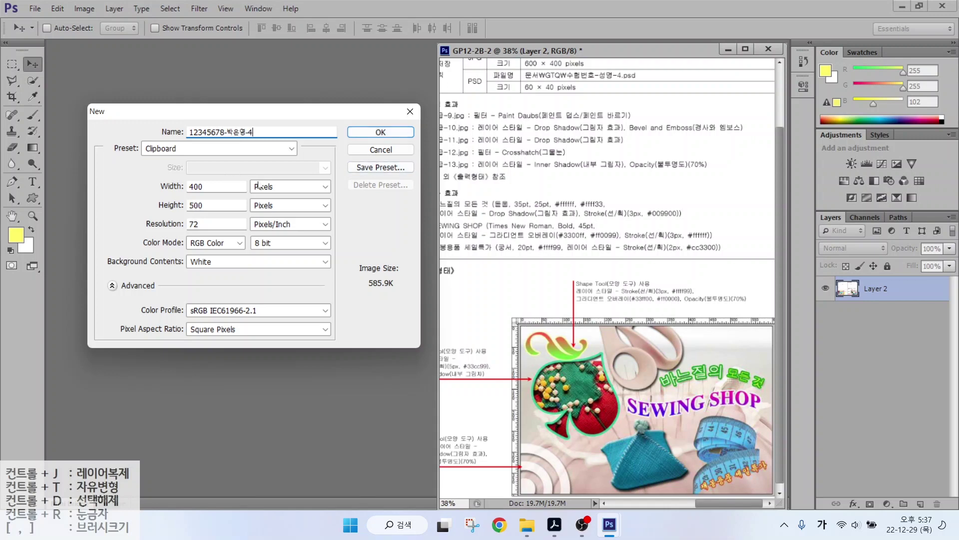
pyautogui.click(159, 186)
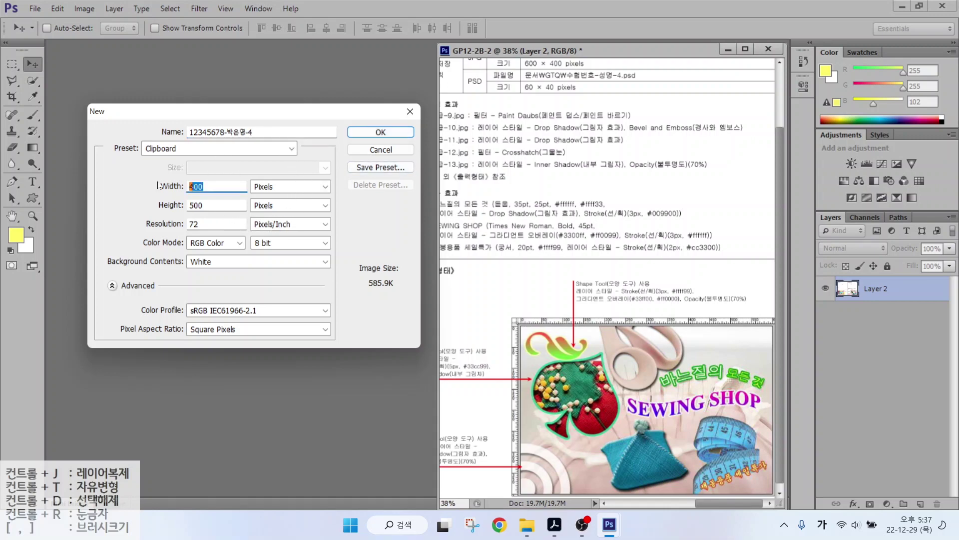
pyautogui.write('600')
pyautogui.press('Tab')
pyautogui.write('4')
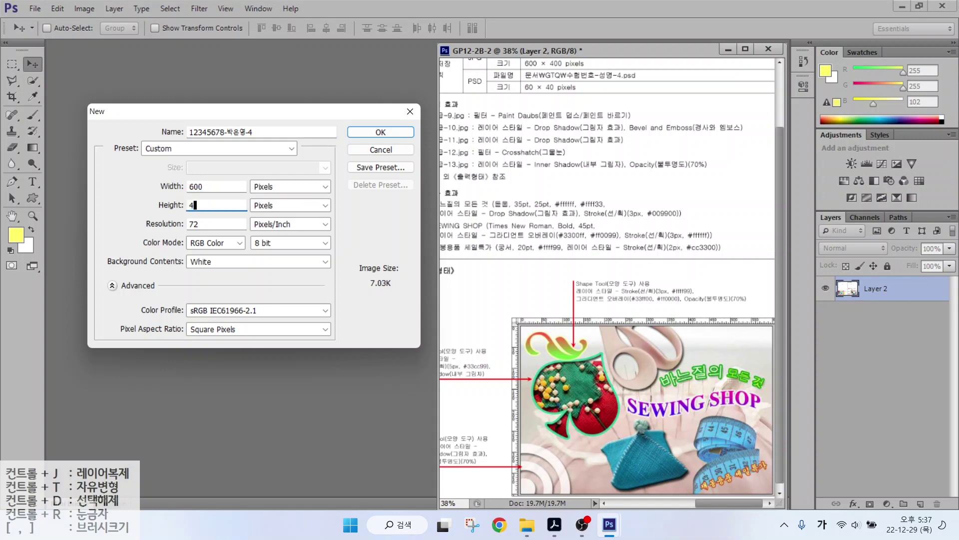
pyautogui.press('Tab')
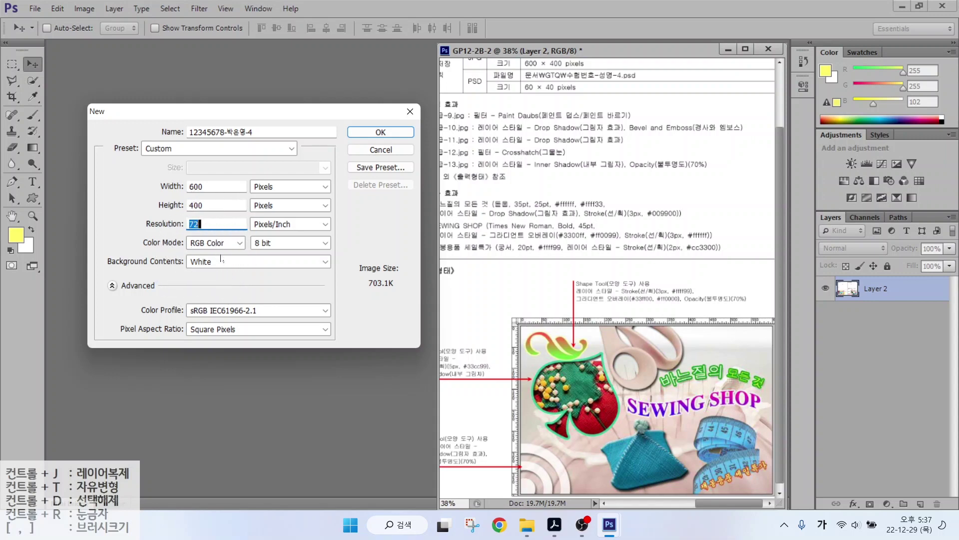
pyautogui.click(365, 133)
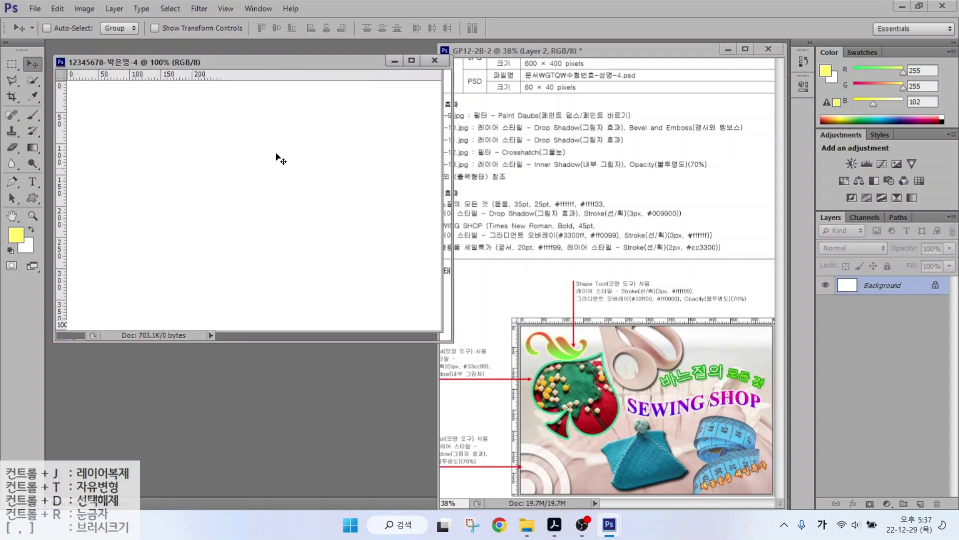
# Open the 2급-9.jpg pincushion photo and resize it to 600 pixels wide.
pyautogui.moveTo(207, 66); pyautogui.dragTo(202, 61)
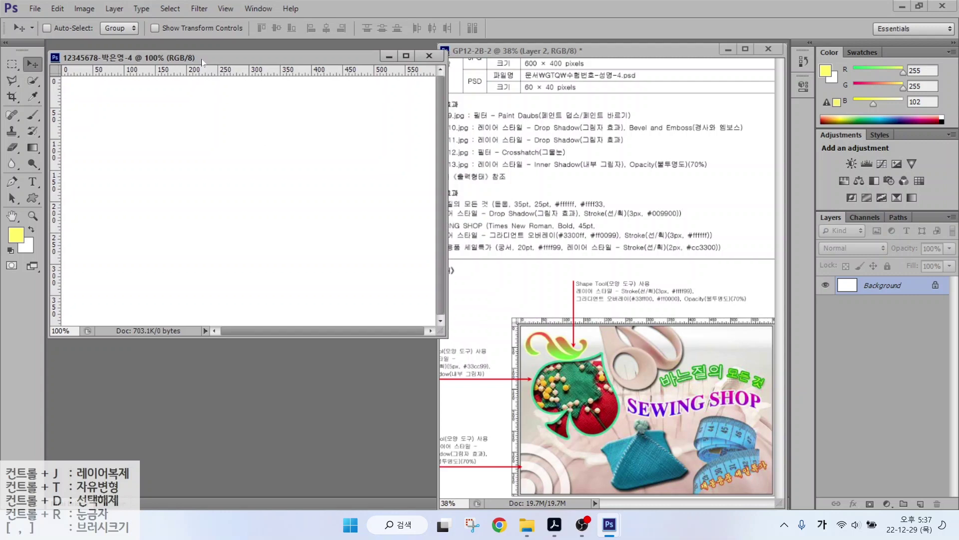
pyautogui.doubleClick(243, 361)
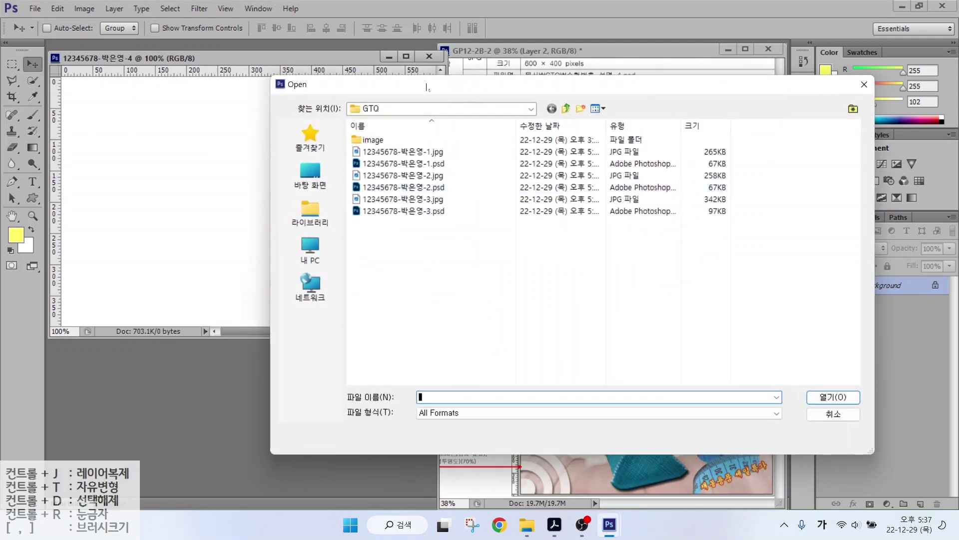
pyautogui.doubleClick(373, 140)
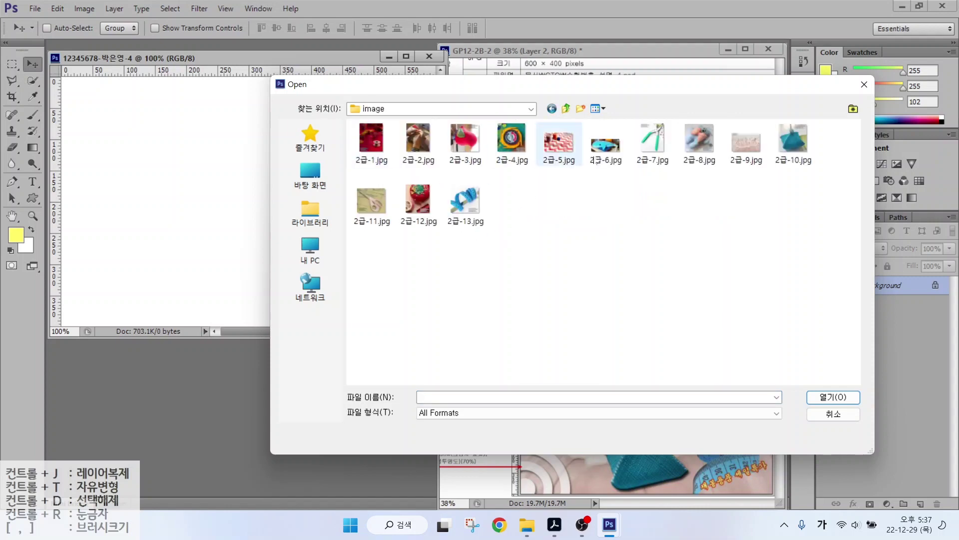
pyautogui.doubleClick(746, 143)
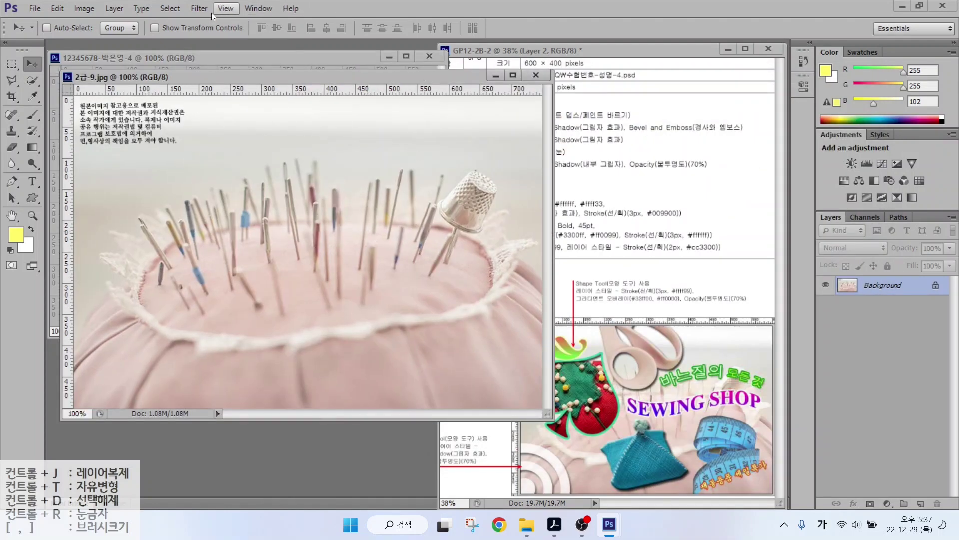
pyautogui.click(83, 12)
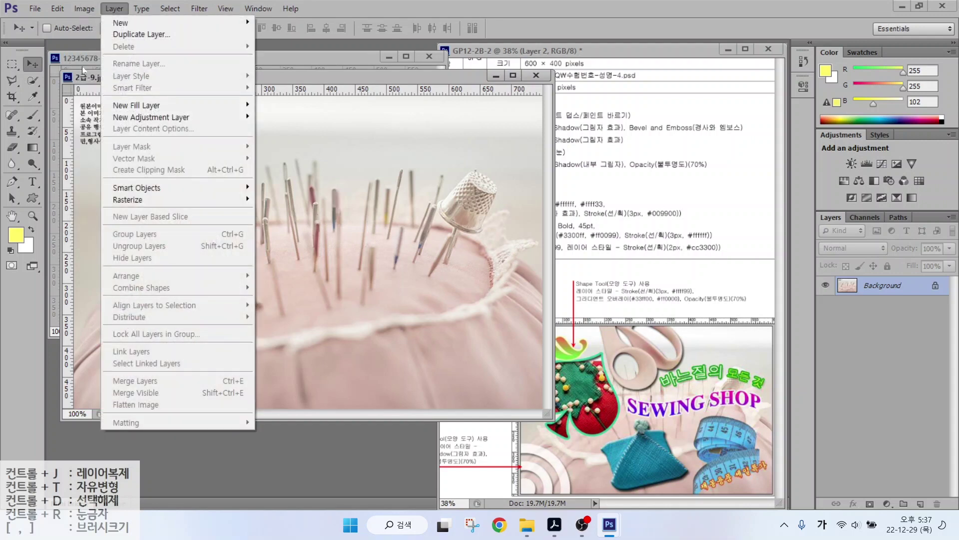
pyautogui.click(93, 99)
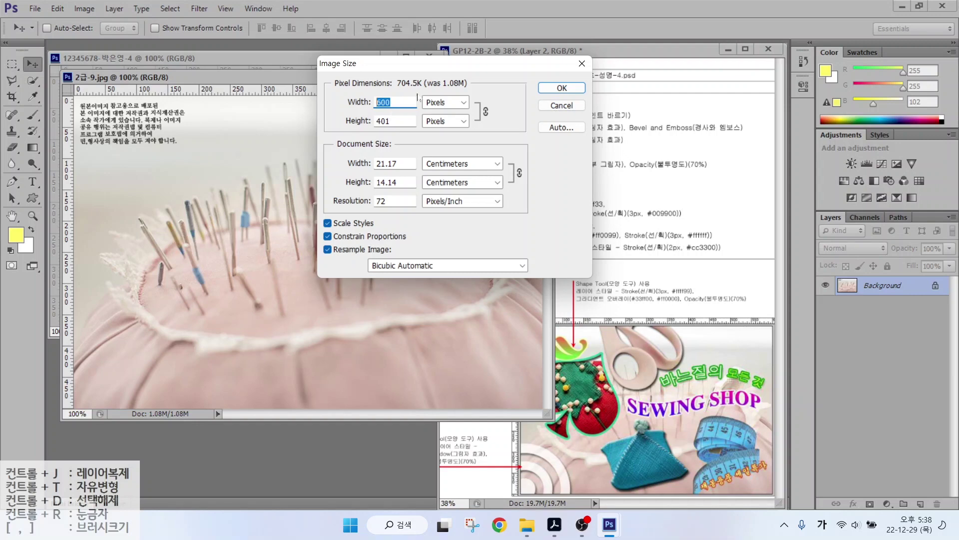
pyautogui.click(560, 88)
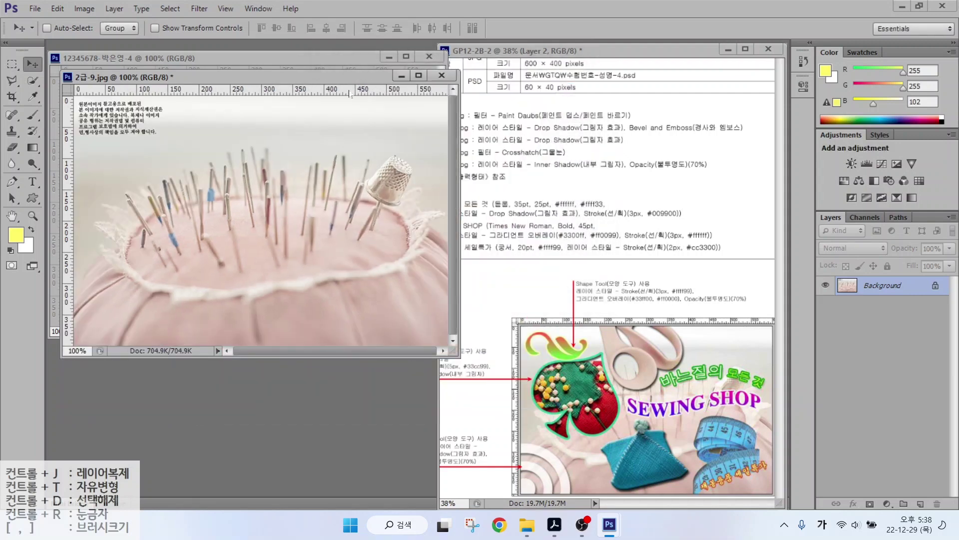
# Drag the pincushion photo into the new document and close its source without saving.
pyautogui.moveTo(330, 78); pyautogui.dragTo(370, 193)
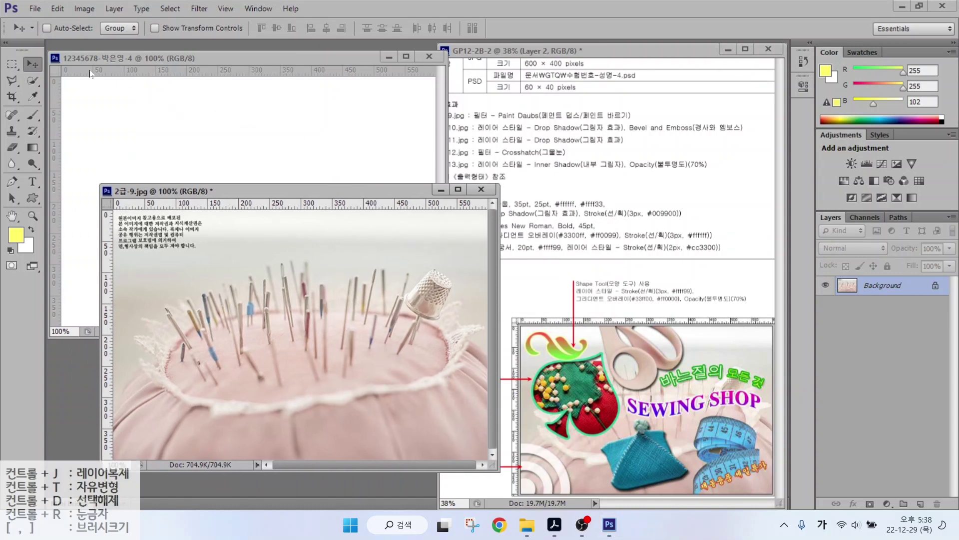
pyautogui.moveTo(90, 74); pyautogui.dragTo(250, 132)
pyautogui.click(482, 189)
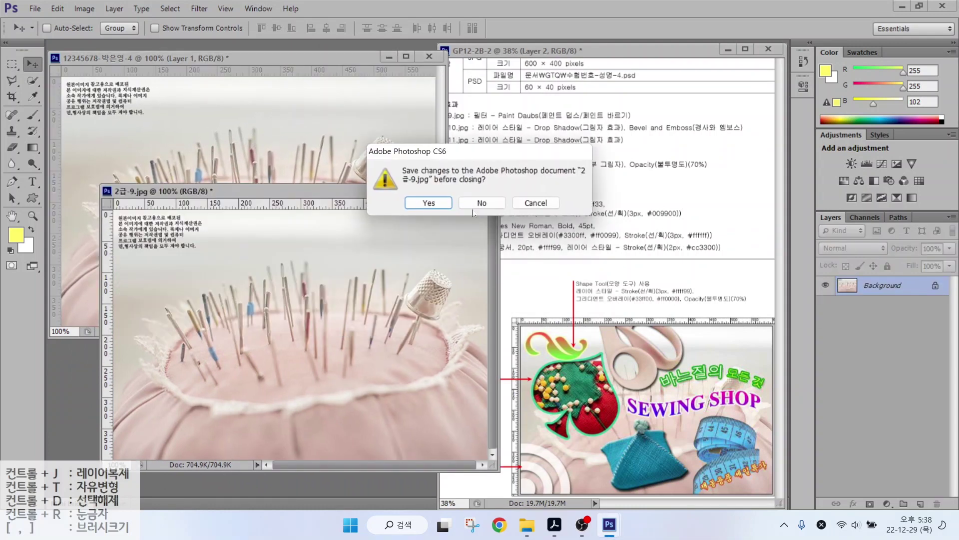
pyautogui.click(476, 204)
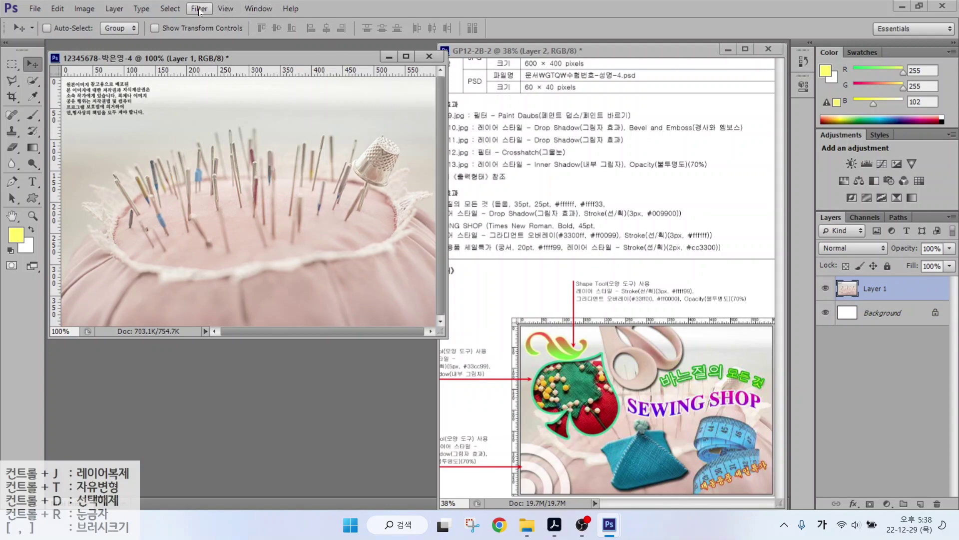
# Apply the Artistic > Paint Daubs filter from the Filter Gallery.
pyautogui.click(225, 9)
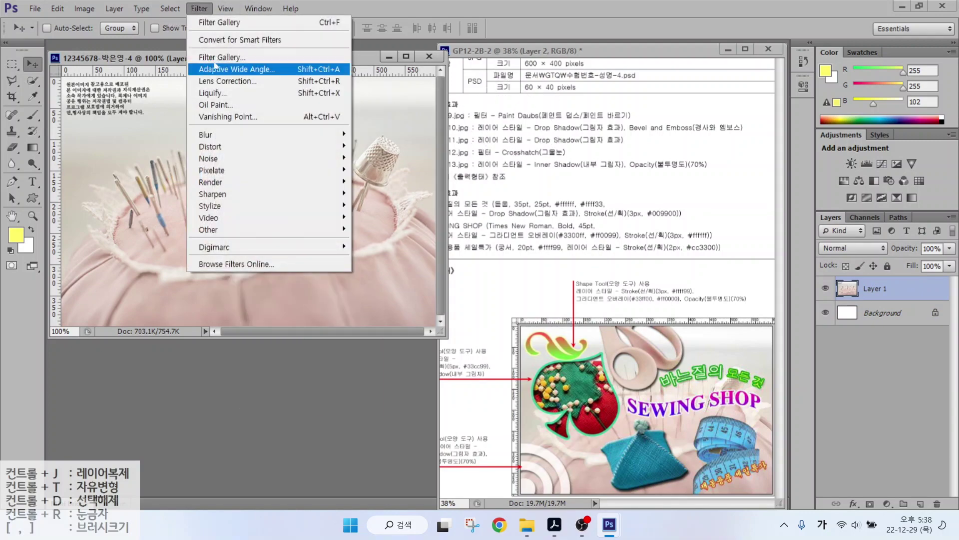
pyautogui.press('Escape')
pyautogui.hotkey('ctrl', 'alt', 'f')
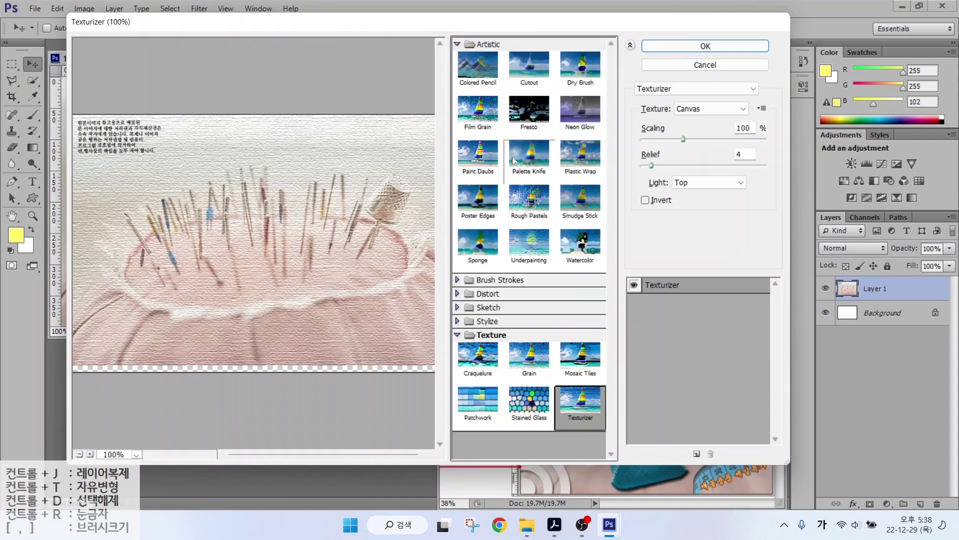
pyautogui.click(480, 159)
pyautogui.click(704, 46)
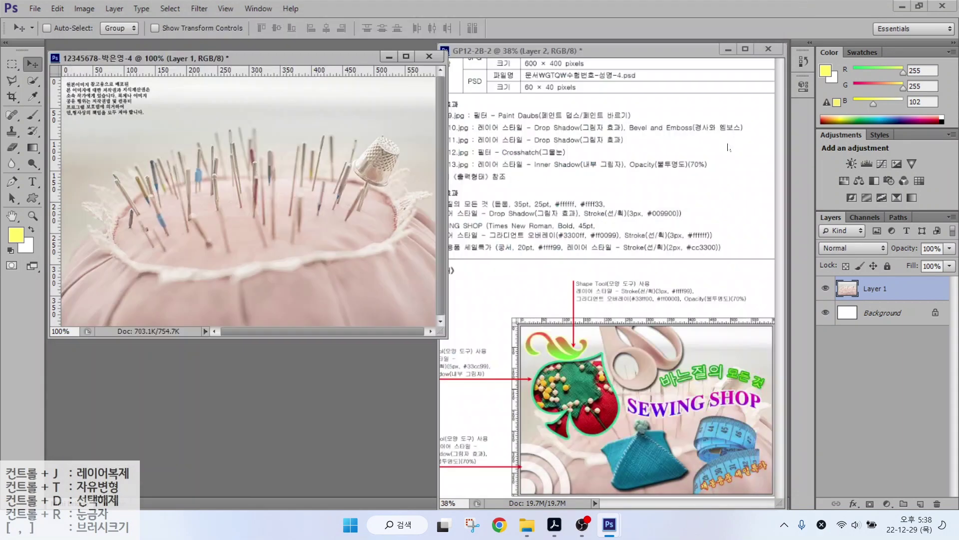
# Open 2급-10.jpg, quick-select the teal pouch, move it into the composite, and close the source.
pyautogui.hotkey('ctrl', 'o')
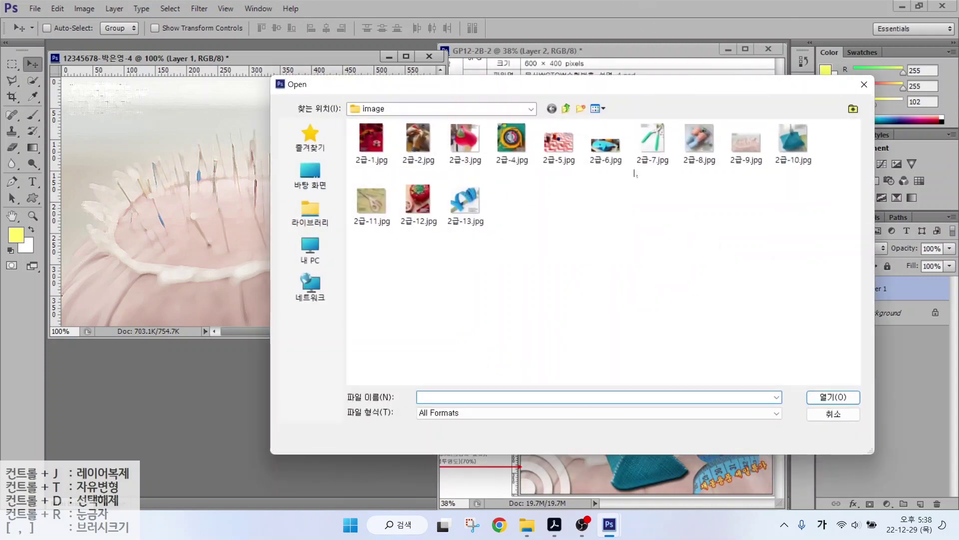
pyautogui.doubleClick(793, 142)
pyautogui.press('w')
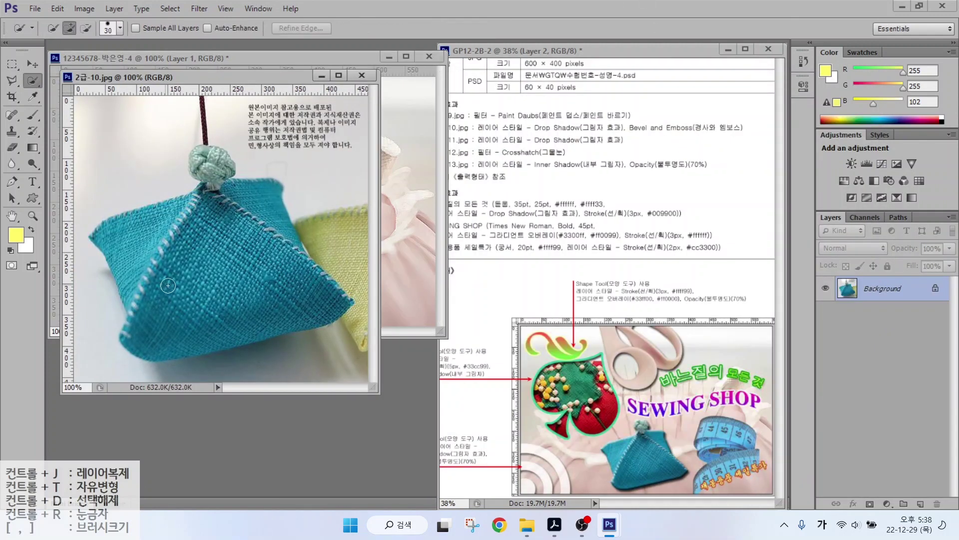
pyautogui.press(']')
pyautogui.press(']')
pyautogui.press(']')
pyautogui.moveTo(168, 285)
pyautogui.mouseDown()
pyautogui.moveTo(277, 275)
pyautogui.moveTo(280, 254)
pyautogui.moveTo(301, 276)
pyautogui.moveTo(222, 316)
pyautogui.moveTo(236, 318)
pyautogui.moveTo(137, 250)
pyautogui.moveTo(210, 169)
pyautogui.moveTo(223, 203)
pyautogui.mouseUp()
pyautogui.moveTo(118, 77); pyautogui.dragTo(139, 161)
pyautogui.press('v')
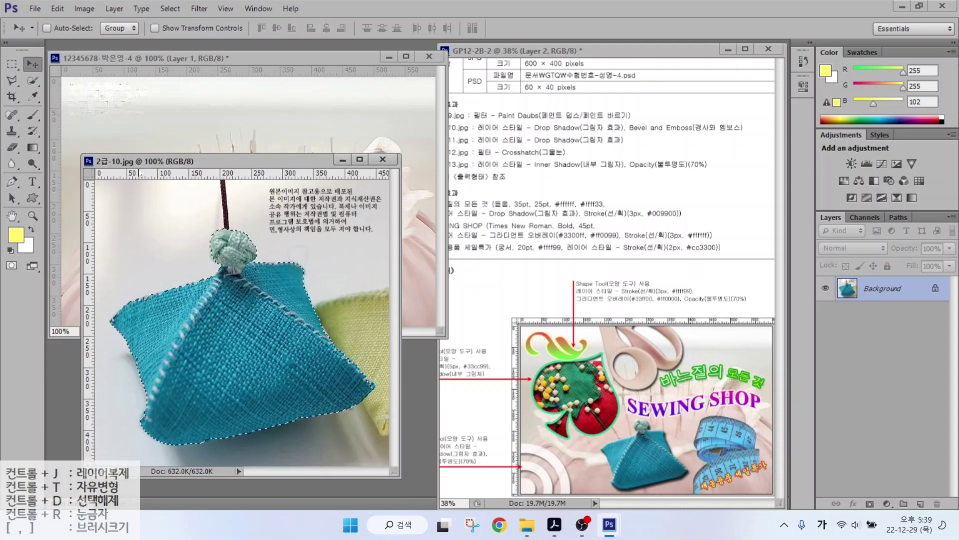
pyautogui.moveTo(227, 312); pyautogui.dragTo(310, 152)
pyautogui.hotkey('ctrl', 'w')
# Rename the pouch layer 2-10 and the background layer 2-9.
pyautogui.doubleClick(877, 289)
pyautogui.write('2-')
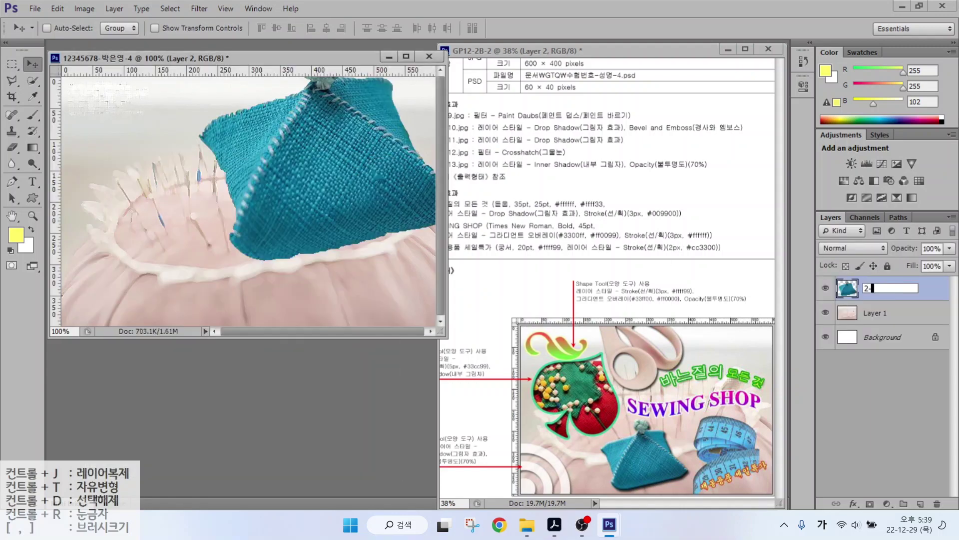
pyautogui.write('10')
pyautogui.press('Tab')
pyautogui.write('9')
pyautogui.press('Return')
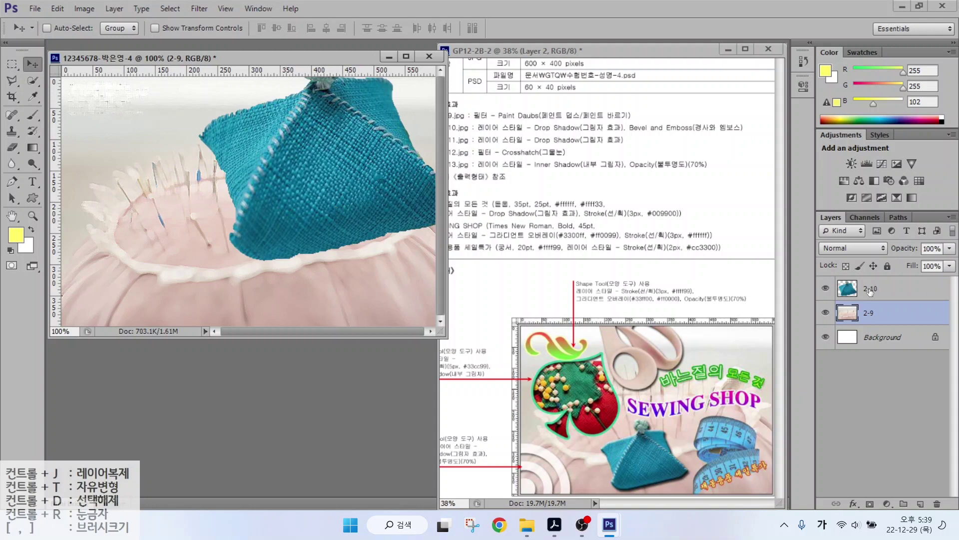
# Scale the pouch to about 54% and move it down-left.
pyautogui.click(870, 290)
pyautogui.hotkey('ctrl', 't')
pyautogui.moveTo(300, 150); pyautogui.dragTo(238, 280)
pyautogui.moveTo(327, 178); pyautogui.dragTo(296, 202)
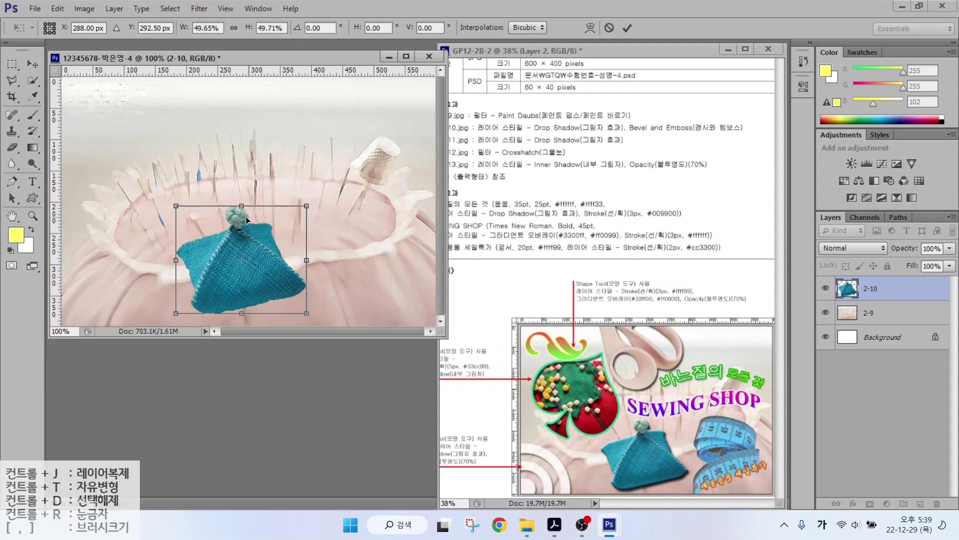
pyautogui.press('Return')
# Give the pouch Bevel & Emboss and Drop Shadow, then open 2급-11.jpg.
pyautogui.click(854, 504)
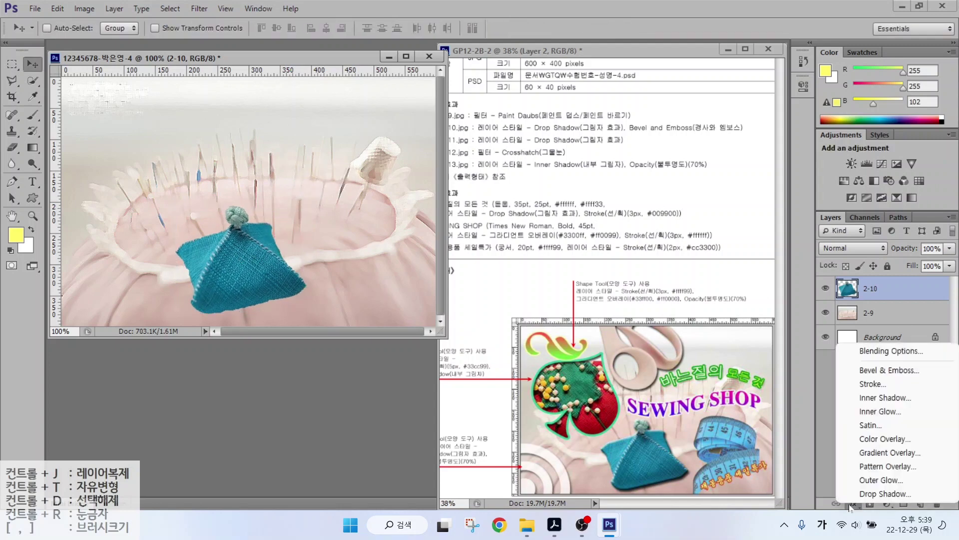
pyautogui.click(870, 374)
pyautogui.click(510, 381)
pyautogui.click(852, 199)
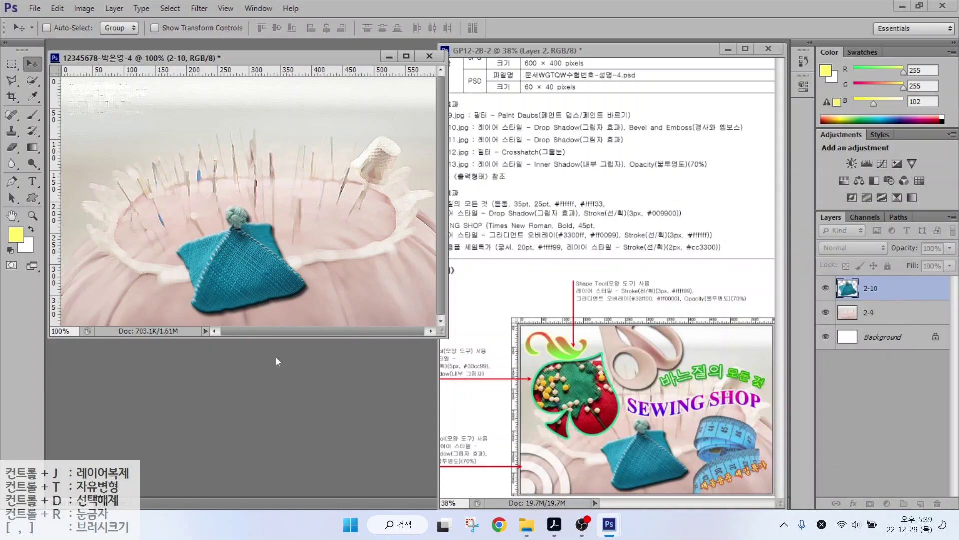
pyautogui.hotkey('ctrl', 'o')
pyautogui.doubleClick(371, 200)
# Quick-select the pink scissors and drag them into the composite.
pyautogui.press('w')
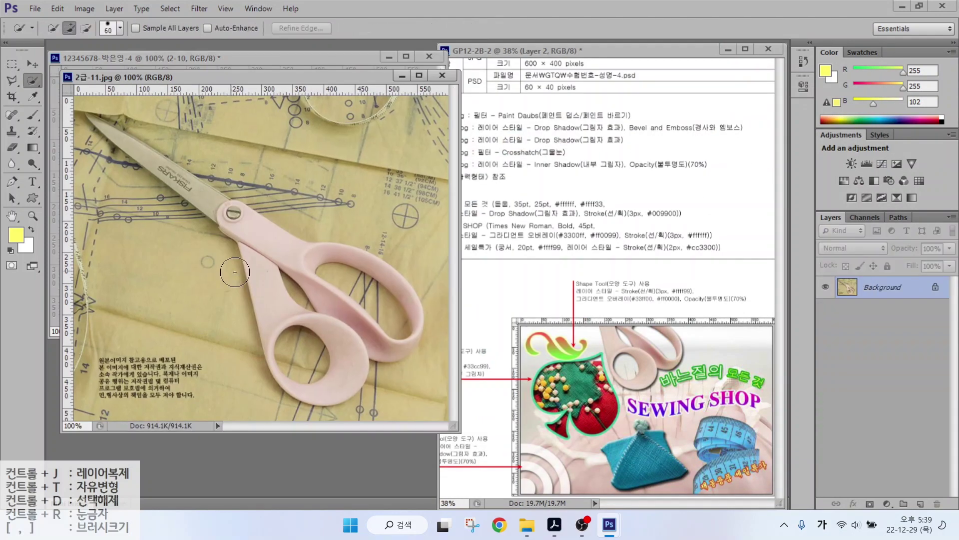
pyautogui.moveTo(235, 220)
pyautogui.mouseDown()
pyautogui.moveTo(325, 312)
pyautogui.moveTo(300, 345)
pyautogui.moveTo(389, 280)
pyautogui.moveTo(331, 295)
pyautogui.mouseUp()
pyautogui.press('[')
pyautogui.press('[')
pyautogui.press('v')
pyautogui.moveTo(250, 76); pyautogui.dragTo(262, 123)
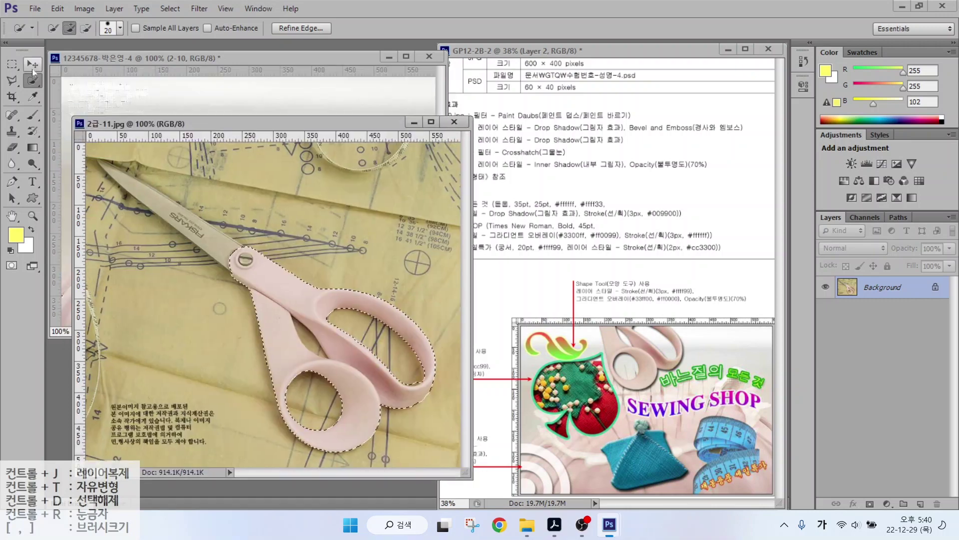
pyautogui.moveTo(260, 284); pyautogui.dragTo(260, 95)
# Name the scissors layer 2-11 and scale them to about 75% at the top left.
pyautogui.doubleClick(870, 289)
pyautogui.write('2-11')
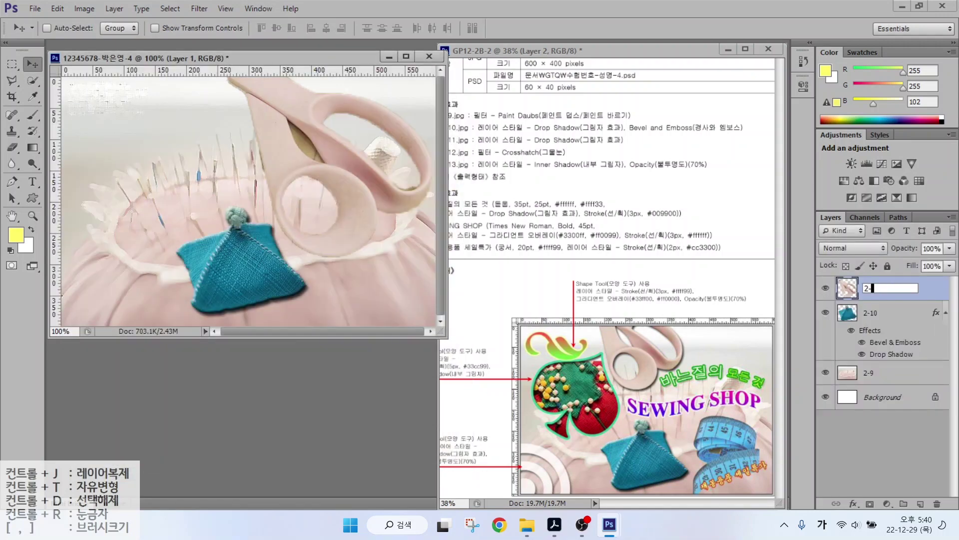
pyautogui.press('Return')
pyautogui.hotkey('ctrl', 't')
pyautogui.moveTo(228, 257); pyautogui.dragTo(278, 212)
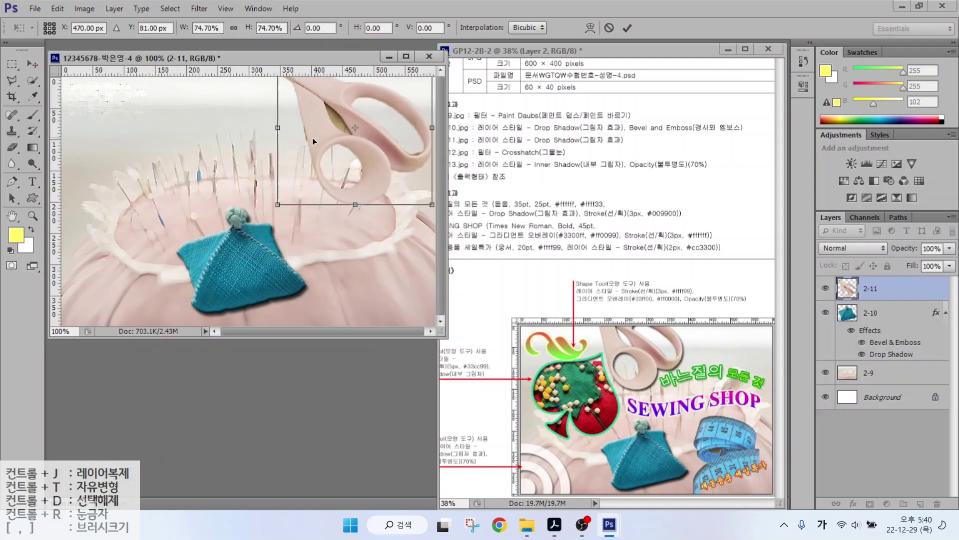
pyautogui.moveTo(313, 137); pyautogui.dragTo(187, 124)
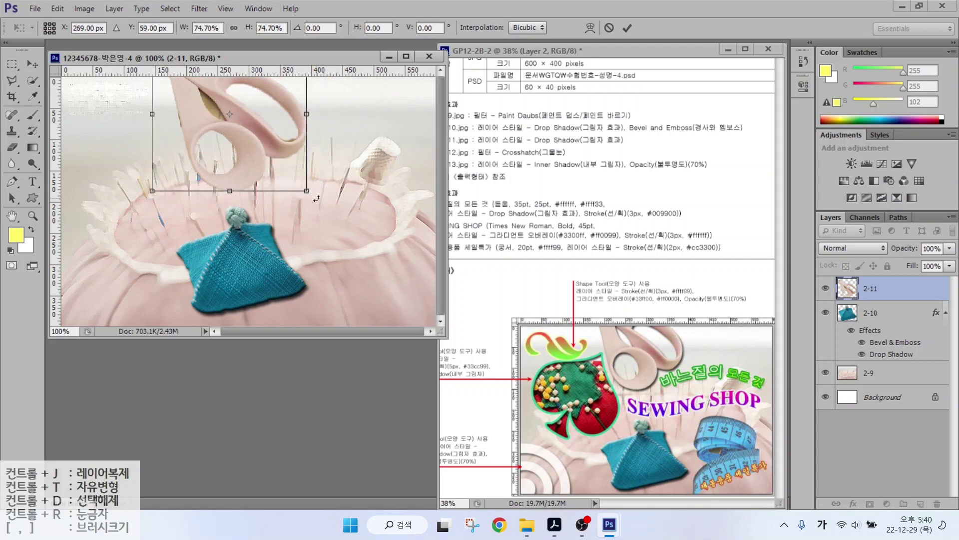
pyautogui.press('Return')
# Add a drop shadow to the scissors, shrink them slightly, and open 2급-12.jpg.
pyautogui.click(853, 504)
pyautogui.click(883, 493)
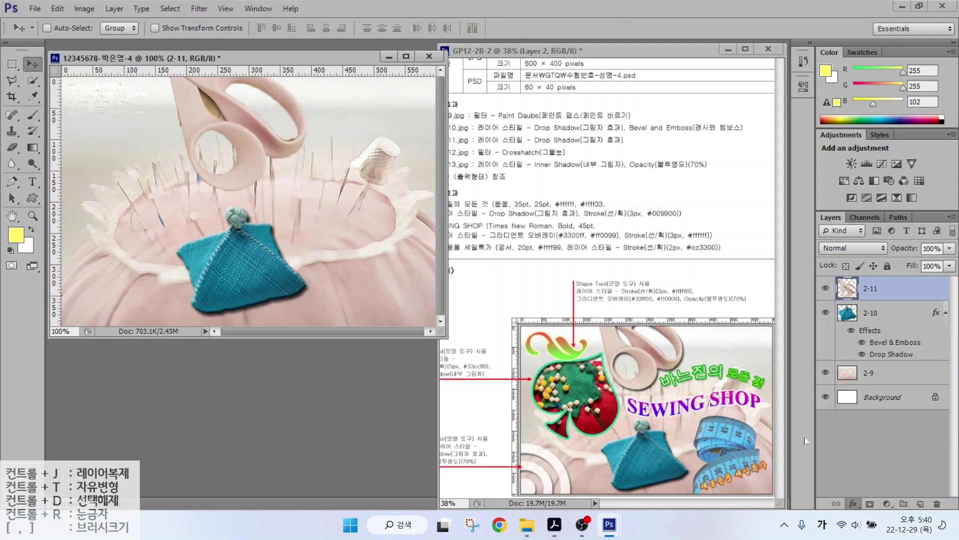
pyautogui.press('Return')
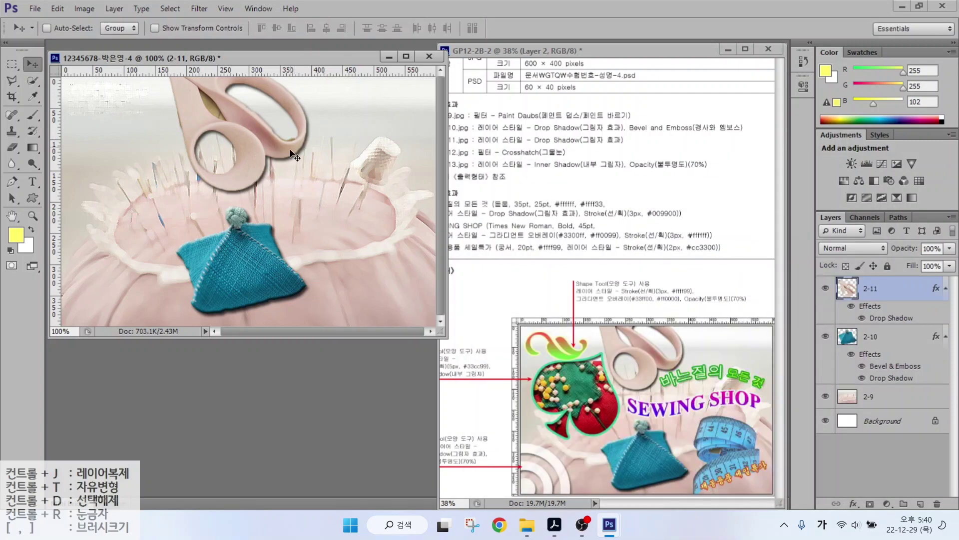
pyautogui.hotkey('ctrl', 't')
pyautogui.moveTo(307, 195); pyautogui.dragTo(296, 184)
pyautogui.press('Return')
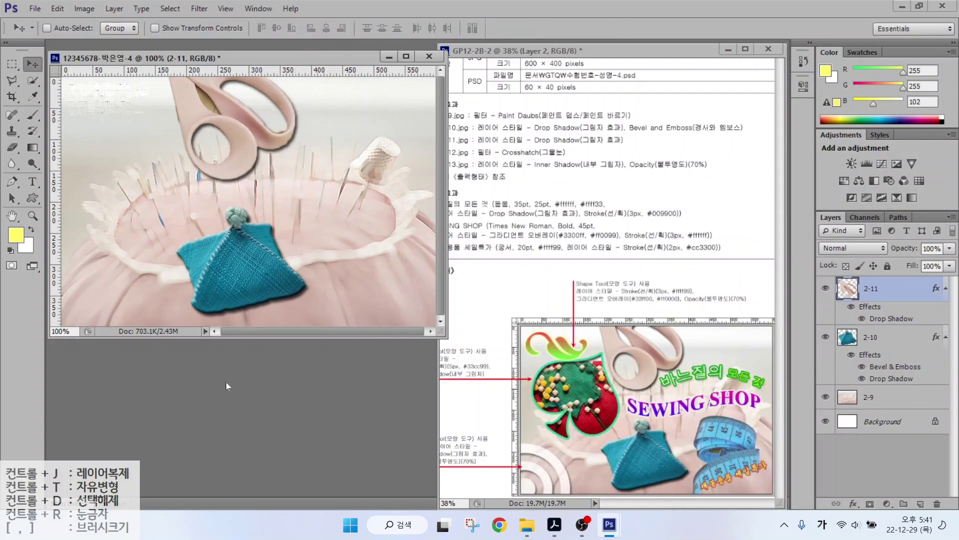
pyautogui.hotkey('ctrl', 'o')
pyautogui.doubleClick(419, 200)
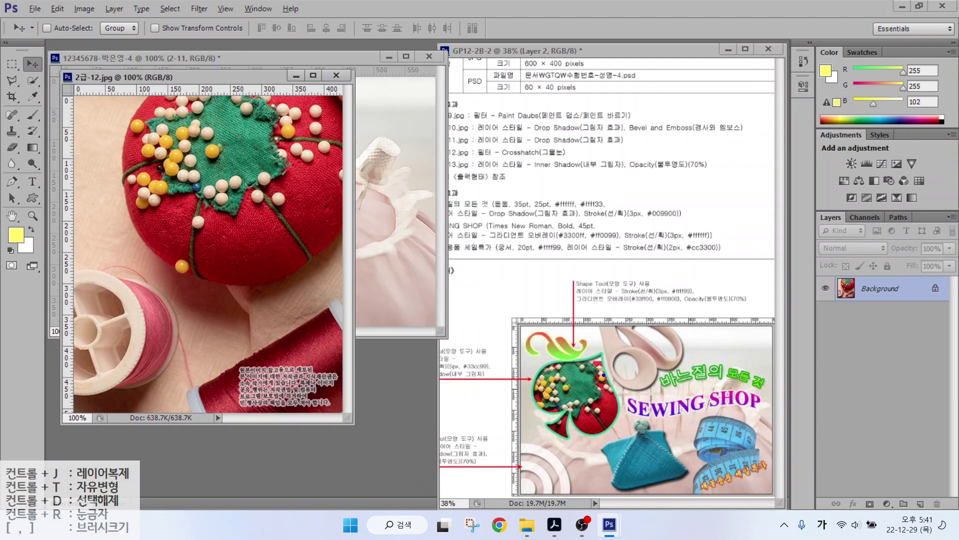
# Copy the tomato pincushion photo into the composite and close its source image.
pyautogui.moveTo(604, 375); pyautogui.dragTo(682, 362)
pyautogui.press('Escape')
pyautogui.moveTo(216, 75); pyautogui.dragTo(354, 143)
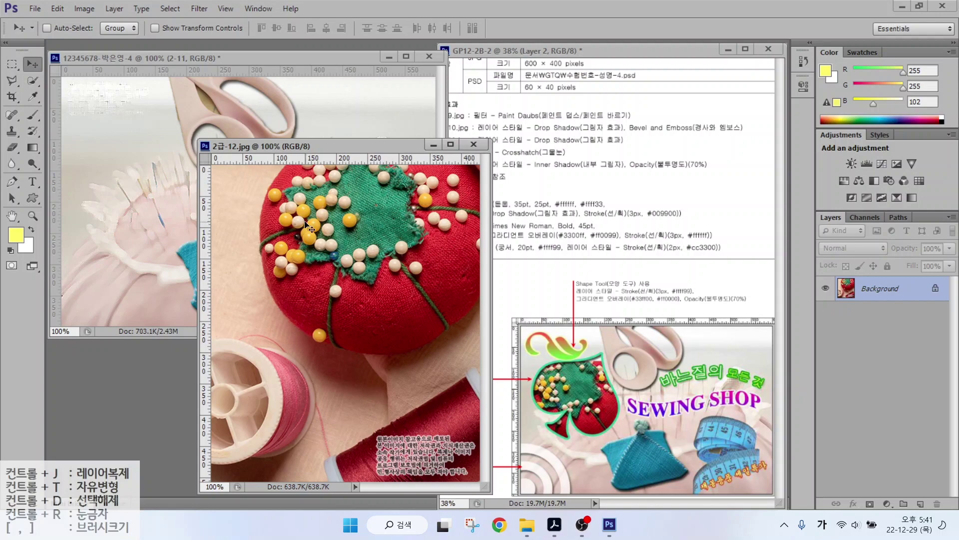
pyautogui.moveTo(308, 228); pyautogui.dragTo(159, 168)
pyautogui.click(473, 144)
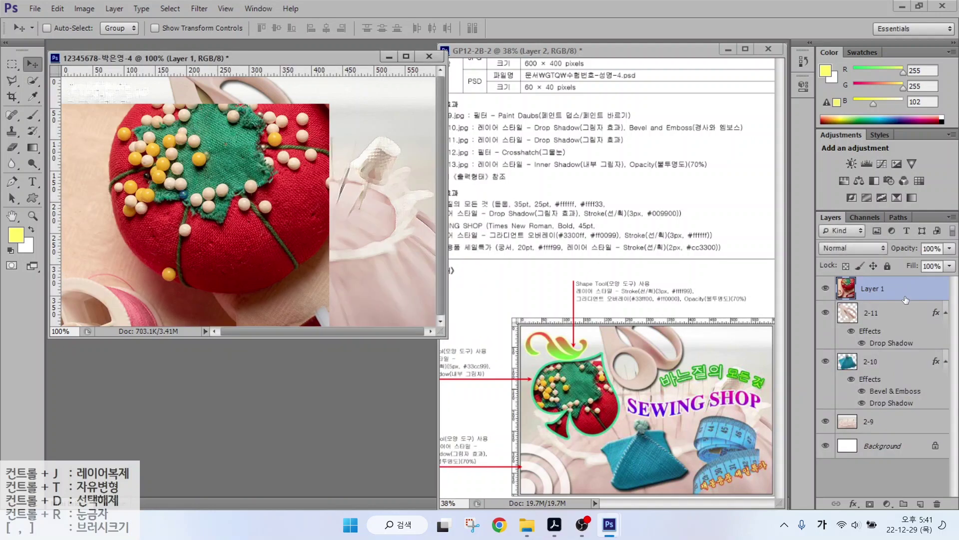
# Name the tomato layer 2-12 and nudge it up and left.
pyautogui.doubleClick(869, 288)
pyautogui.write('2-12')
pyautogui.press('Return')
pyautogui.moveTo(238, 217); pyautogui.dragTo(230, 197)
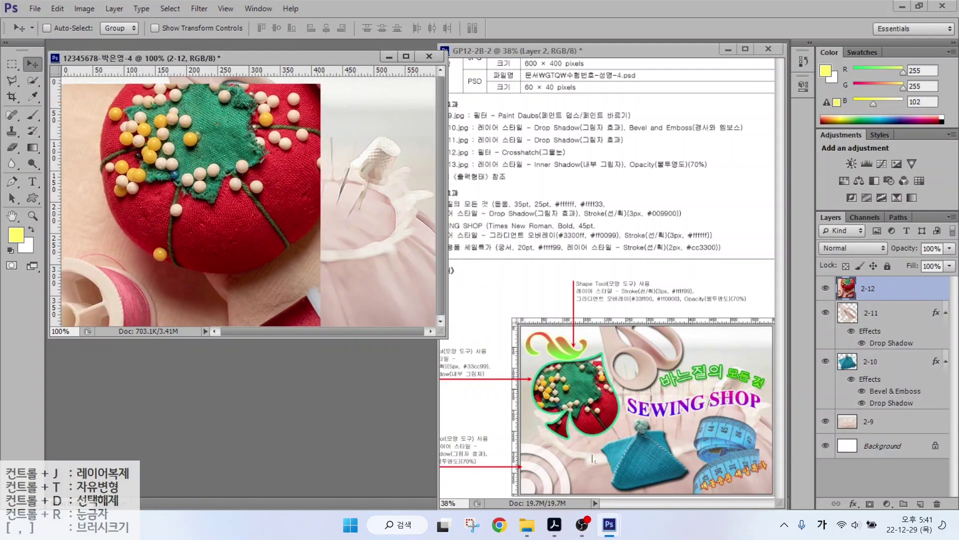
pyautogui.click(33, 198)
# Draw a spade custom shape over the tomato pincushion.
pyautogui.click(487, 28)
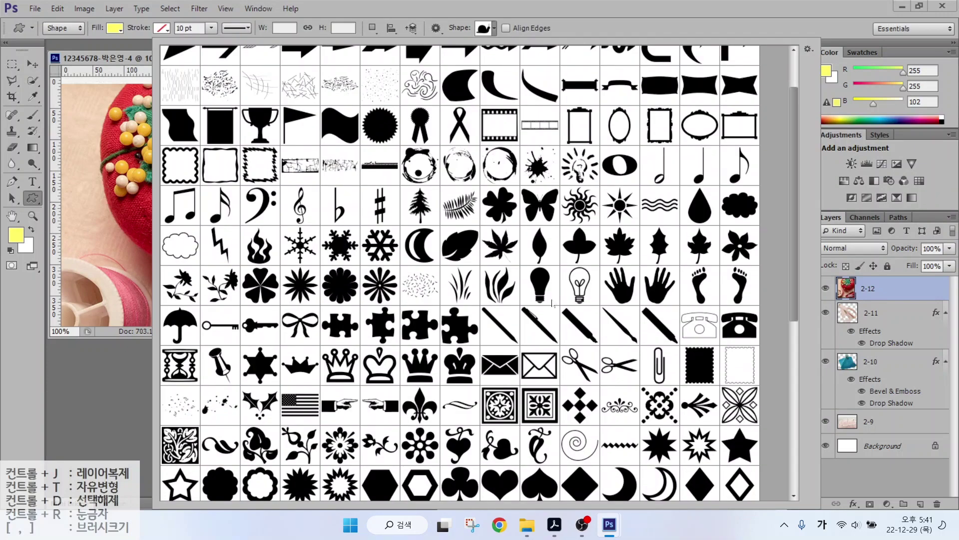
pyautogui.scroll(-5, 499, 275)
pyautogui.doubleClick(548, 318)
pyautogui.moveTo(152, 162); pyautogui.dragTo(286, 294)
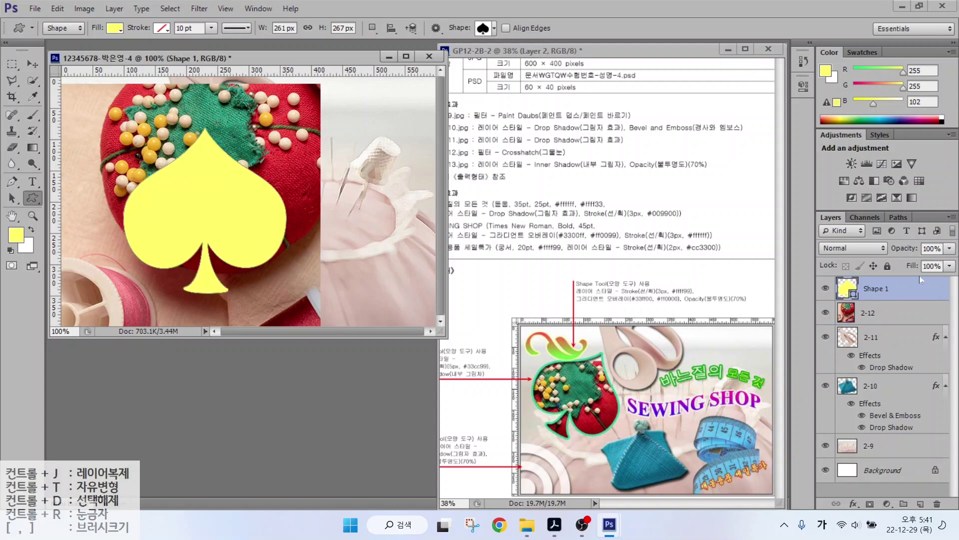
# Rotate the spade about 33°, scale it to about 91%, and move it up-left.
pyautogui.hotkey('ctrl', 't')
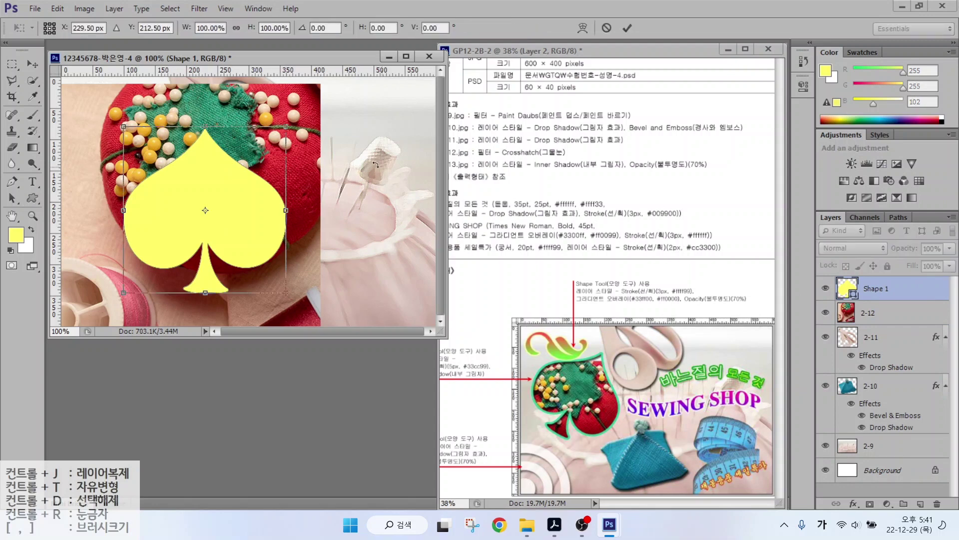
pyautogui.moveTo(302, 123); pyautogui.dragTo(352, 207)
pyautogui.moveTo(166, 182); pyautogui.dragTo(130, 170)
pyautogui.moveTo(291, 187); pyautogui.dragTo(261, 177)
pyautogui.moveTo(166, 227); pyautogui.dragTo(163, 215)
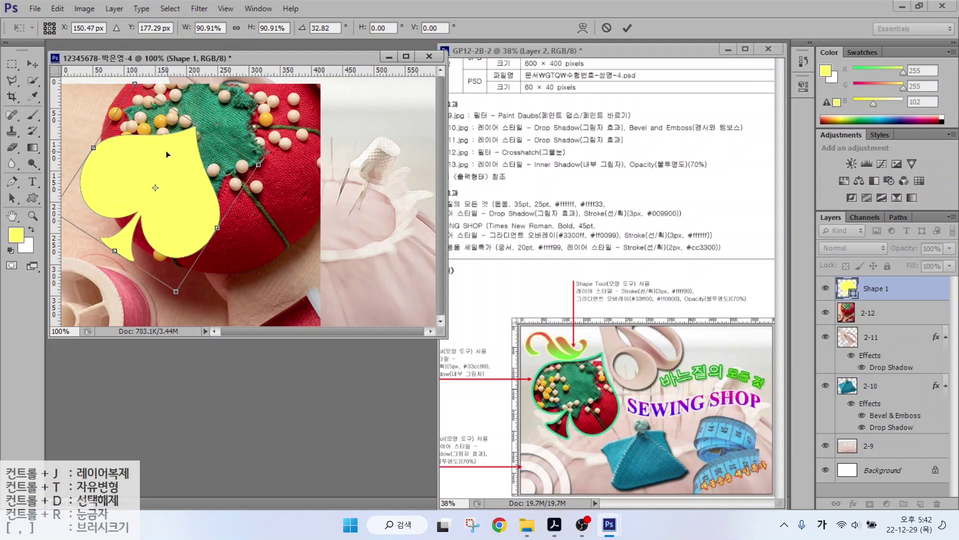
pyautogui.moveTo(166, 151); pyautogui.dragTo(166, 144)
pyautogui.press('Return')
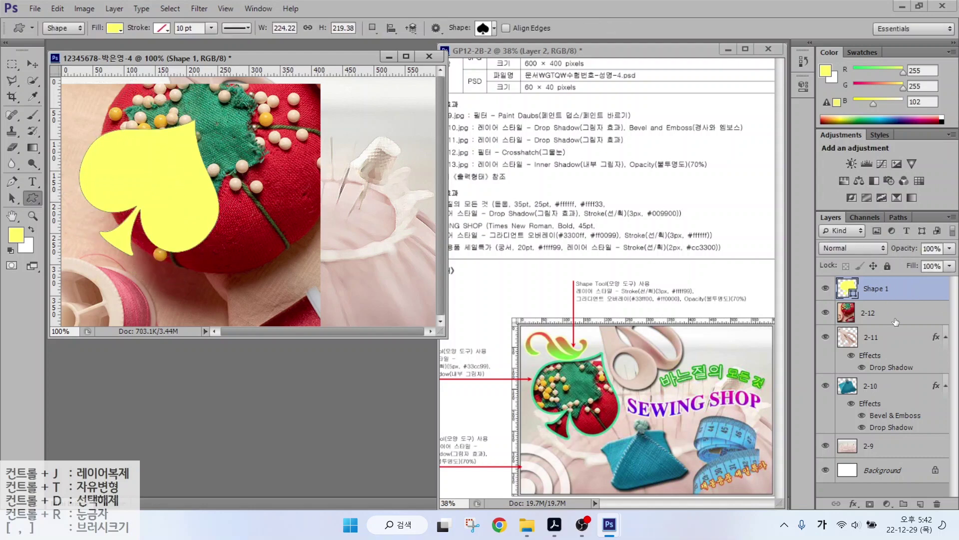
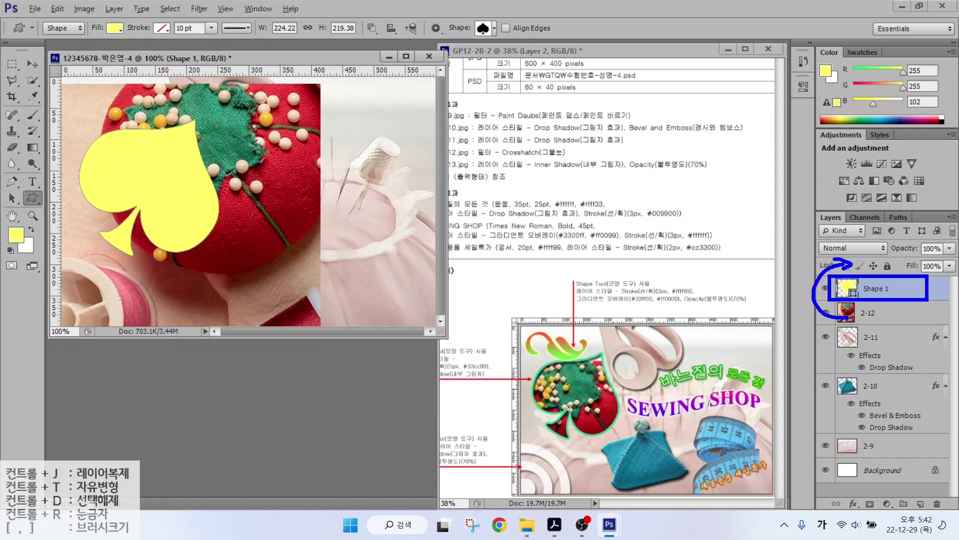
# Move Shape 1 below layer 2-12 and clip the pincushion photo to the spade.
pyautogui.moveTo(881, 287); pyautogui.dragTo(878, 324)
pyautogui.click(878, 286)
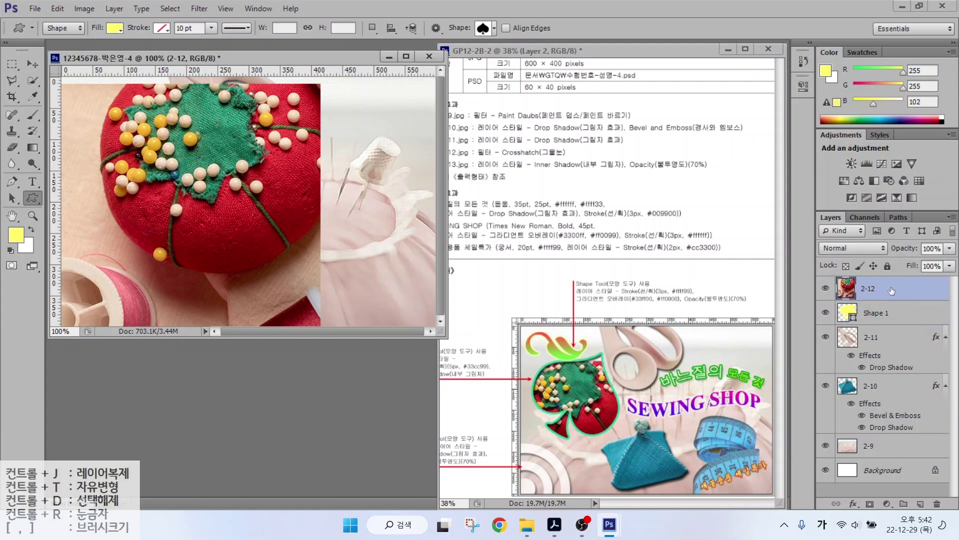
pyautogui.rightClick(892, 290)
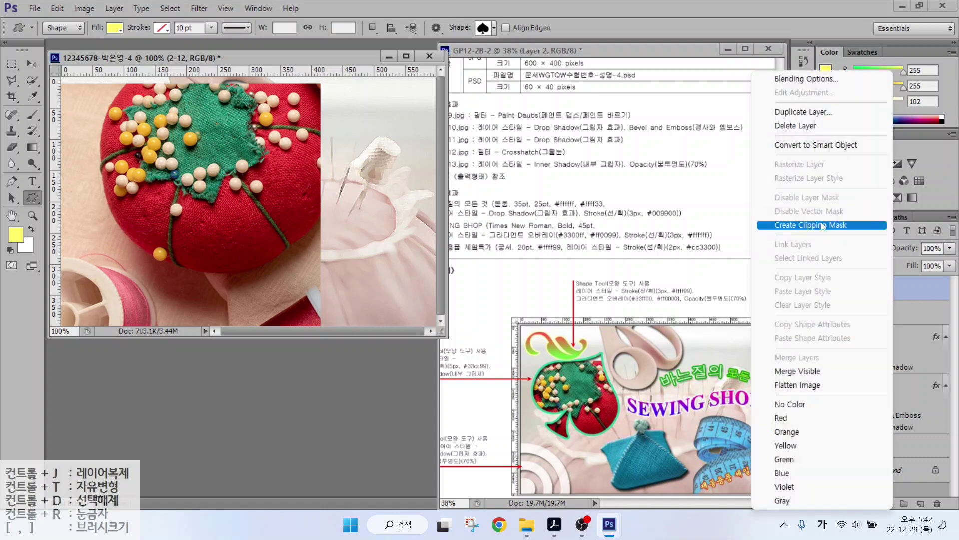
pyautogui.click(823, 225)
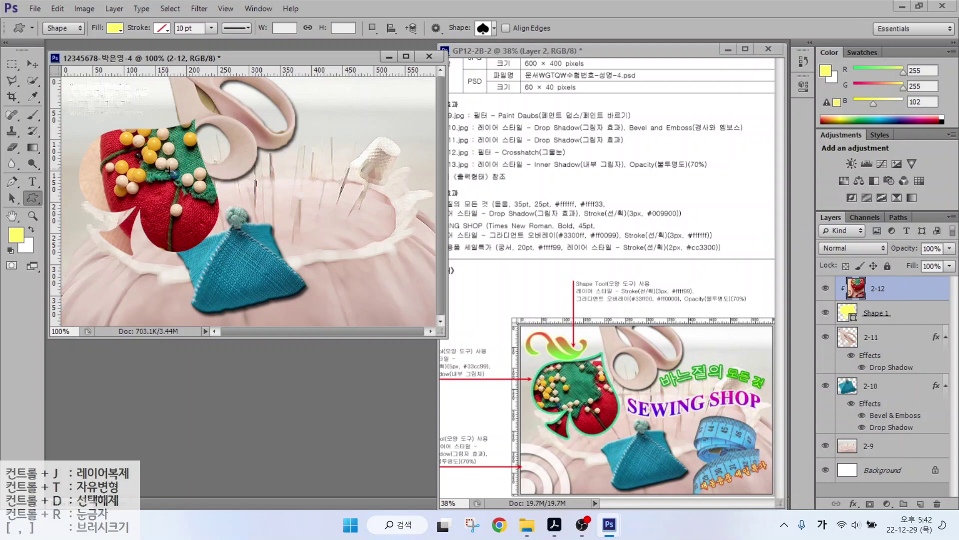
# Scale the pincushion photo to about 78% and position it over the upper-left spade.
pyautogui.click(28, 63)
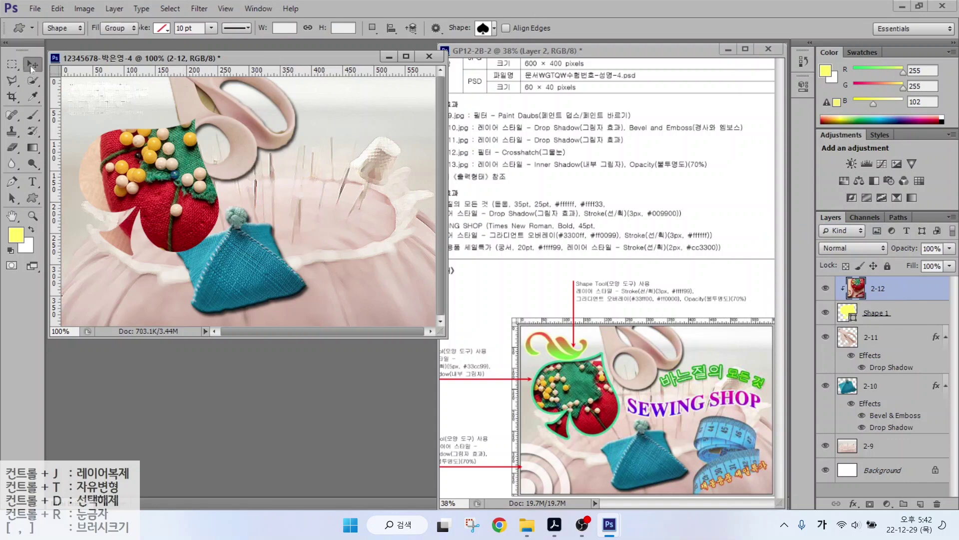
pyautogui.moveTo(189, 182); pyautogui.dragTo(164, 188)
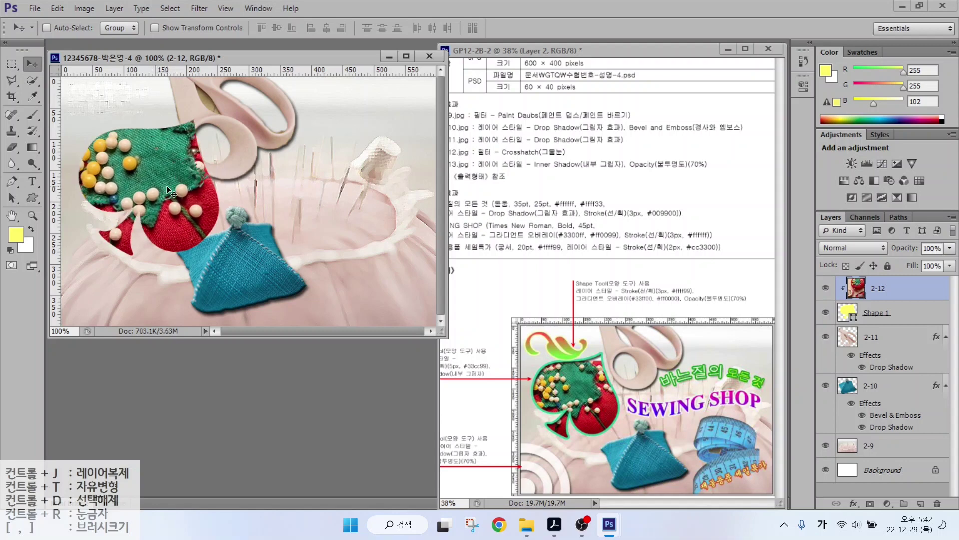
pyautogui.hotkey('ctrl', 't')
pyautogui.moveTo(261, 108); pyautogui.dragTo(221, 149)
pyautogui.moveTo(178, 182); pyautogui.dragTo(193, 150)
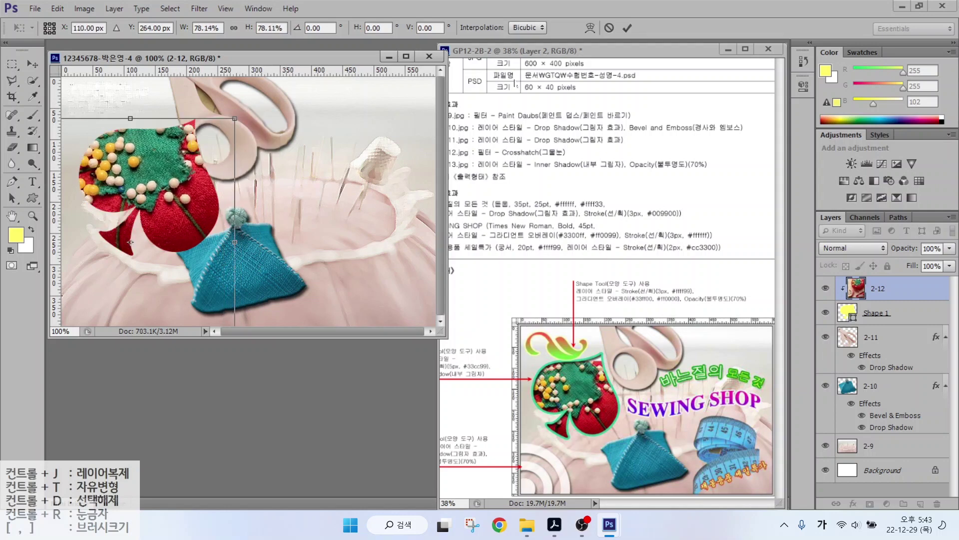
pyautogui.press('Return')
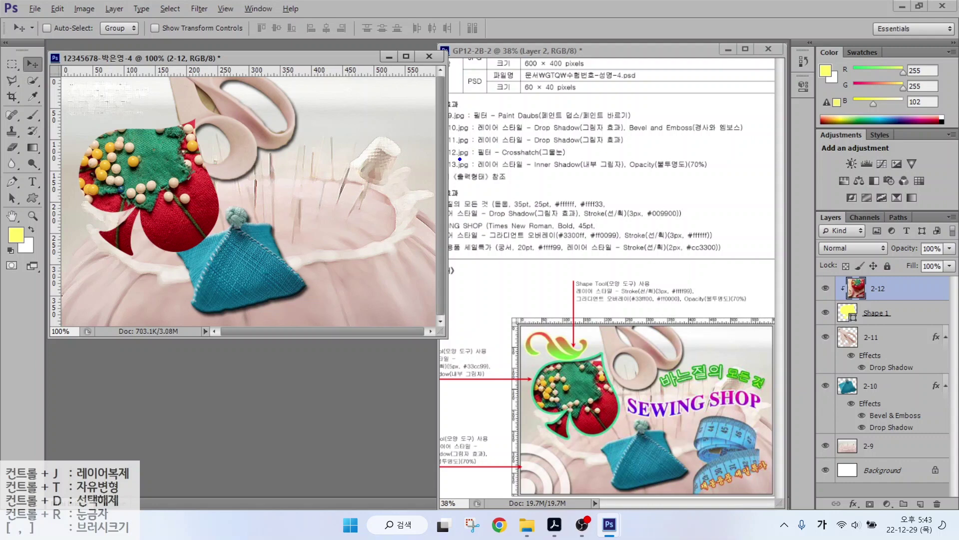
pyautogui.moveTo(457, 160); pyautogui.dragTo(598, 155)
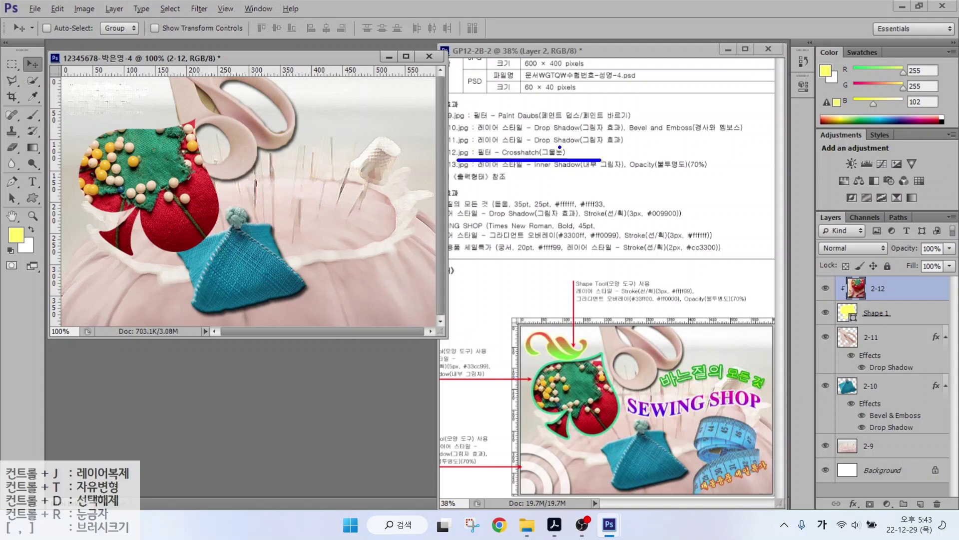
pyautogui.press('Escape')
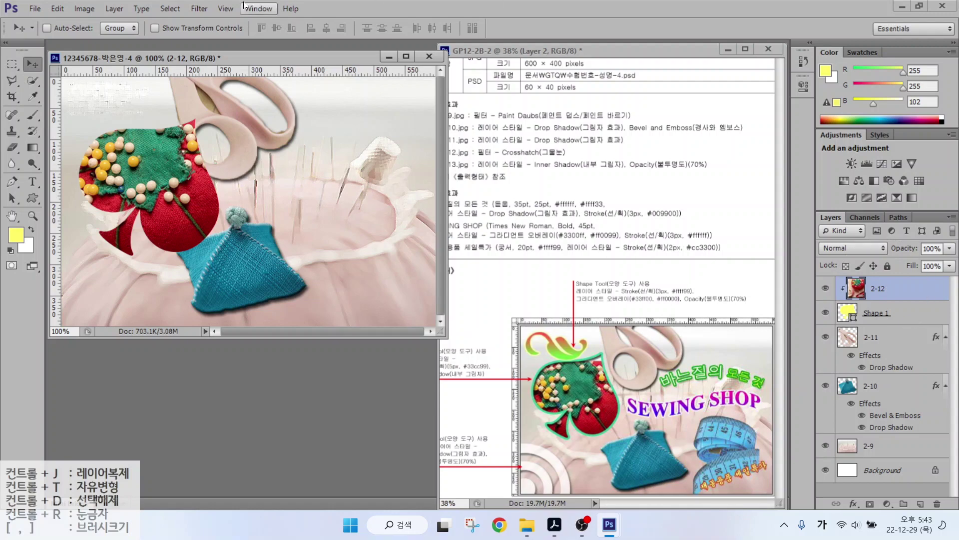
# Apply Filter Gallery Crosshatch (Stroke Length 9, Sharpness 6, Strength 1) to the clipped pincushion photo.
pyautogui.click(225, 9)
pyautogui.moveTo(199, 8)
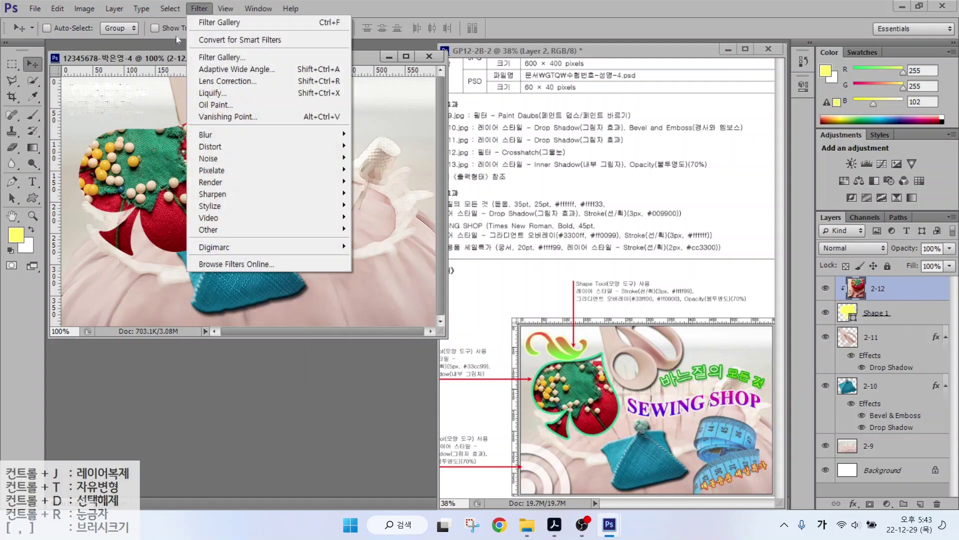
pyautogui.click(214, 56)
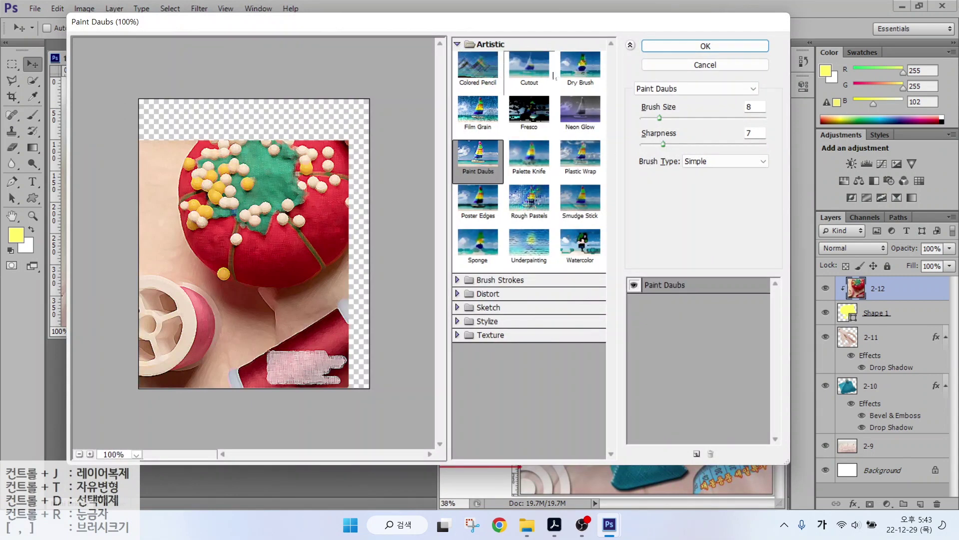
pyautogui.click(458, 45)
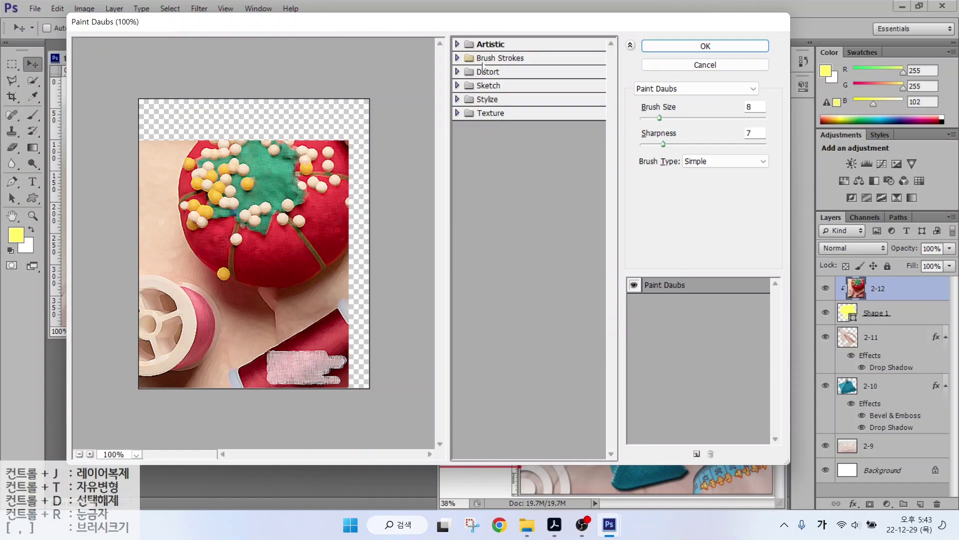
pyautogui.click(456, 60)
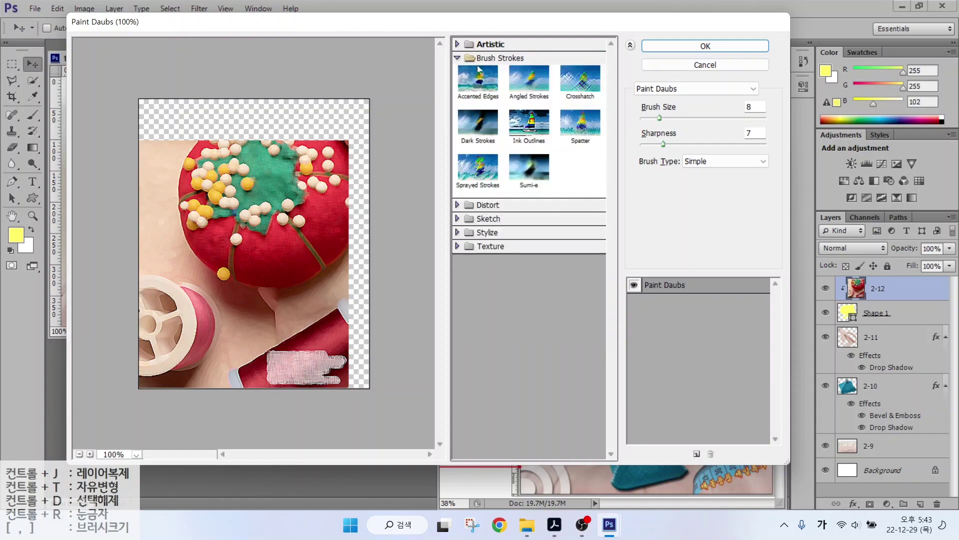
pyautogui.click(578, 85)
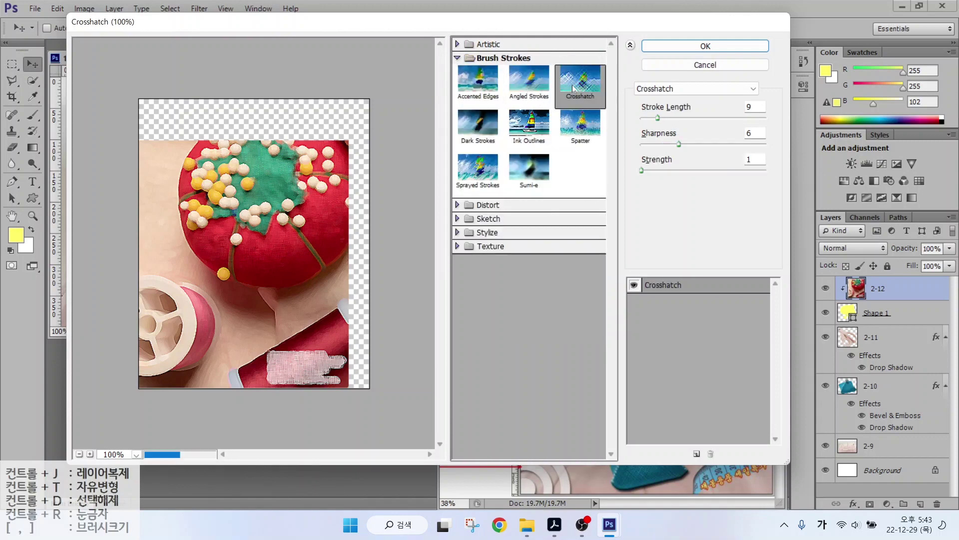
pyautogui.click(706, 46)
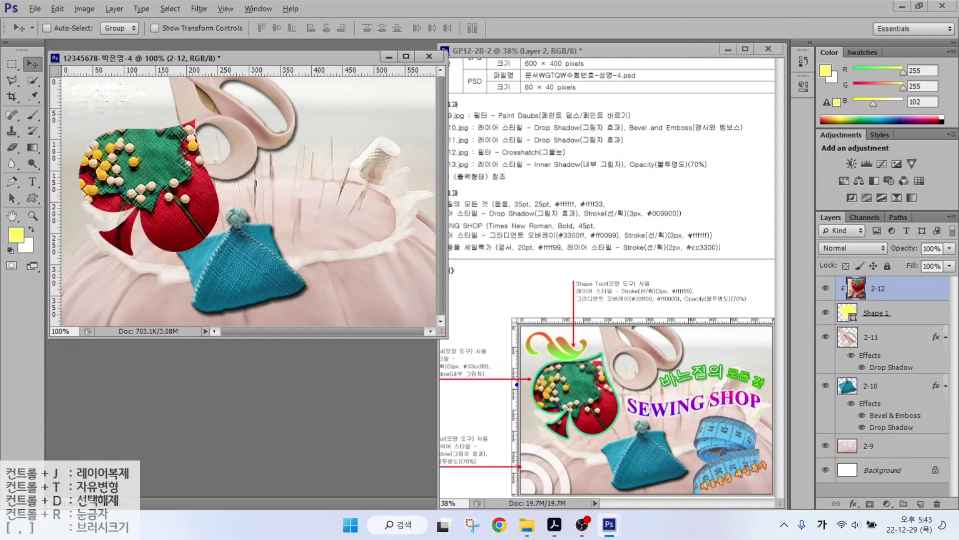
pyautogui.moveTo(517, 384)
pyautogui.mouseDown()
pyautogui.moveTo(430, 391)
pyautogui.moveTo(425, 350)
pyautogui.moveTo(523, 342)
pyautogui.mouseUp()
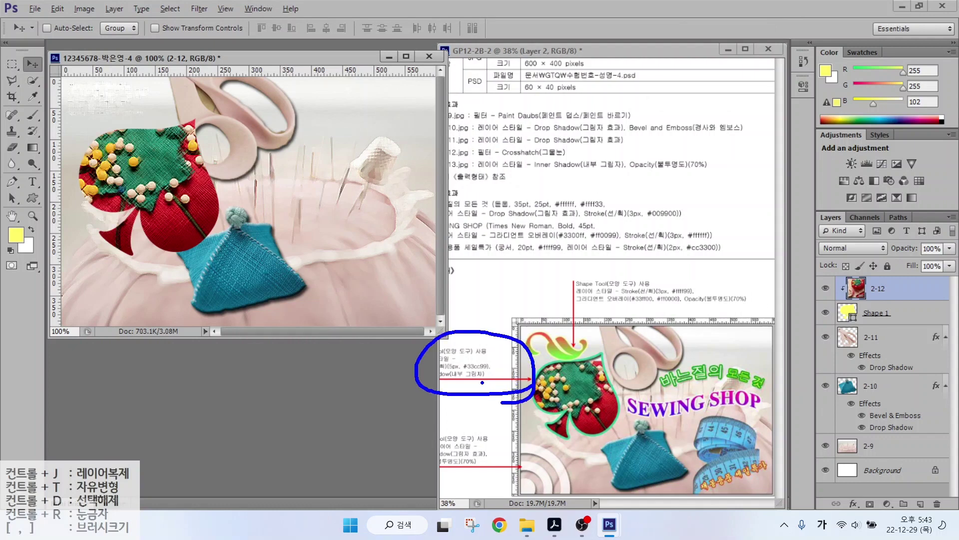
pyautogui.moveTo(481, 381); pyautogui.dragTo(529, 414)
pyautogui.press('Escape')
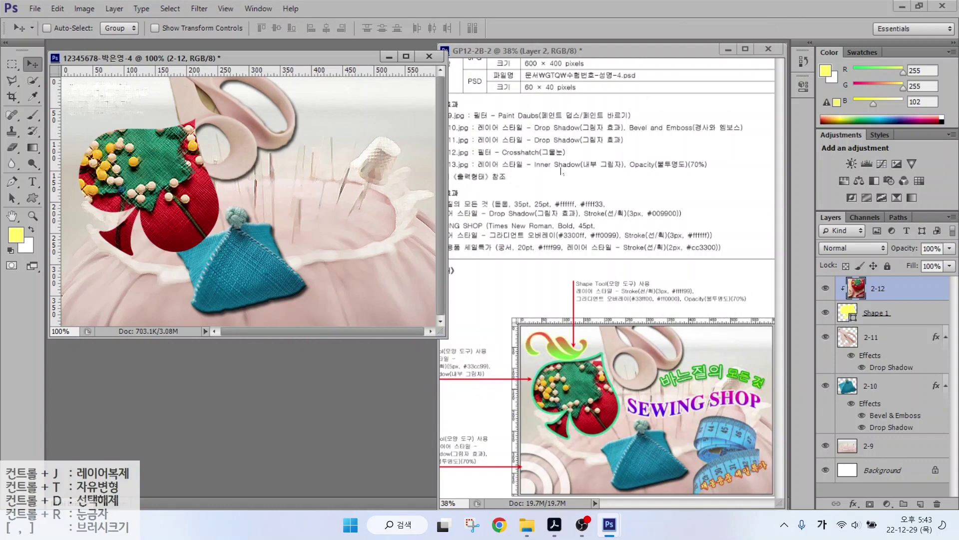
# Give Shape 1 a 5 px #33cc99 stroke and an Inner Shadow.
pyautogui.click(892, 314)
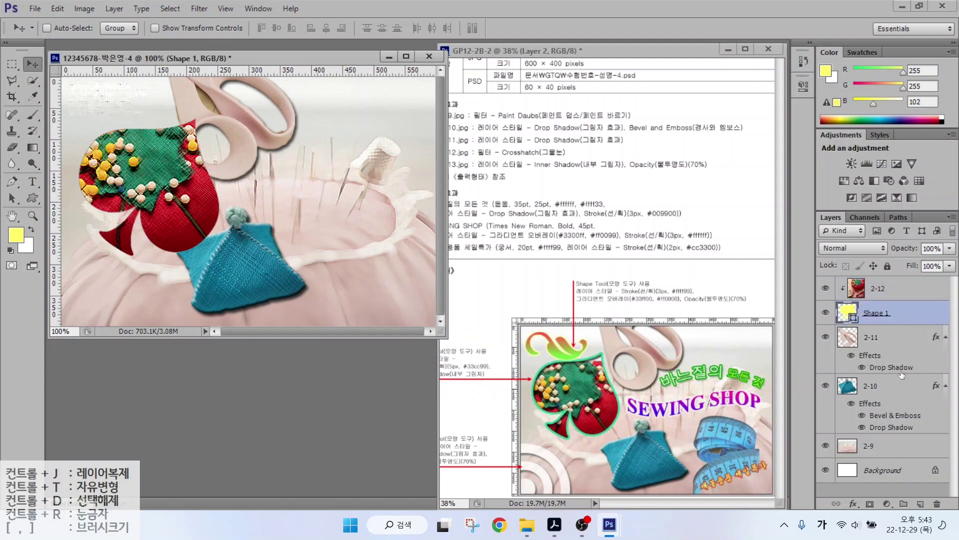
pyautogui.click(852, 505)
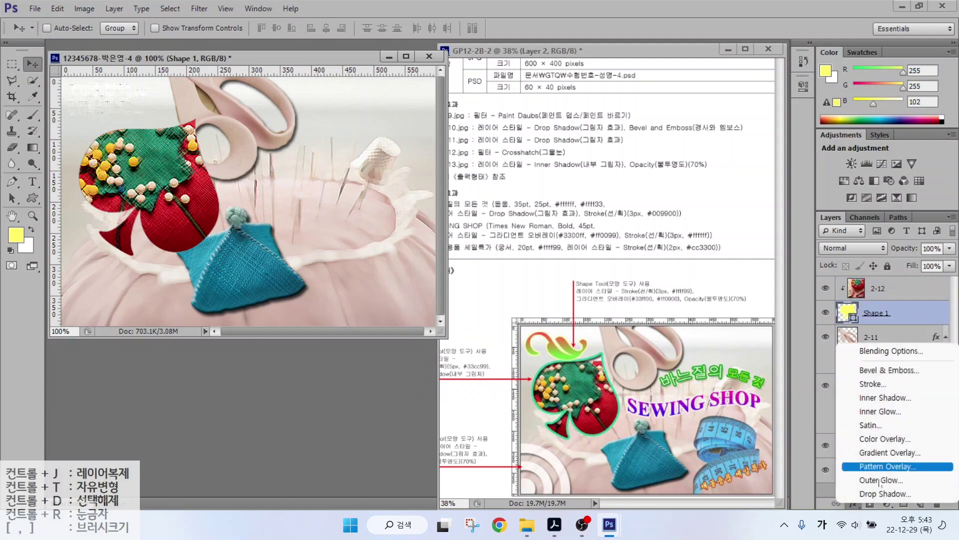
pyautogui.click(886, 384)
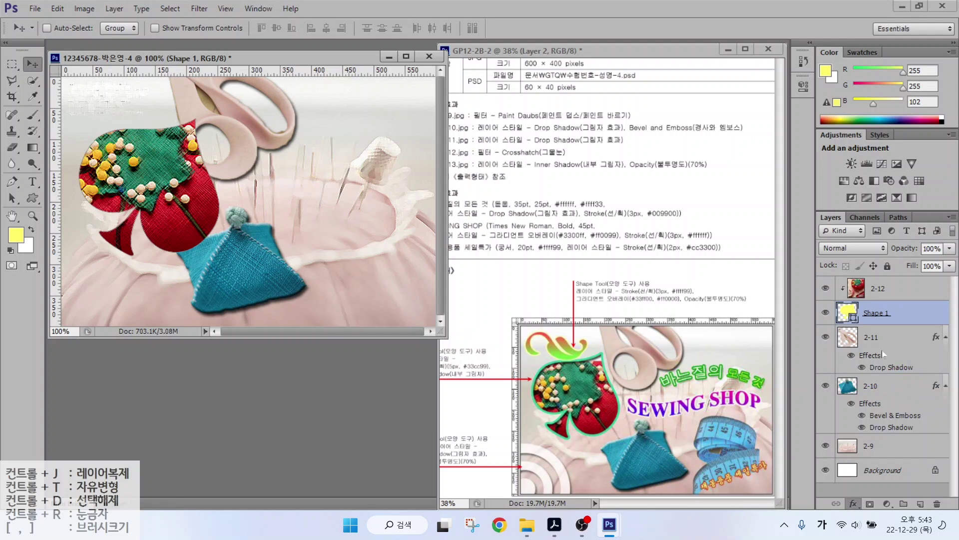
pyautogui.write('5')
pyautogui.click(640, 305)
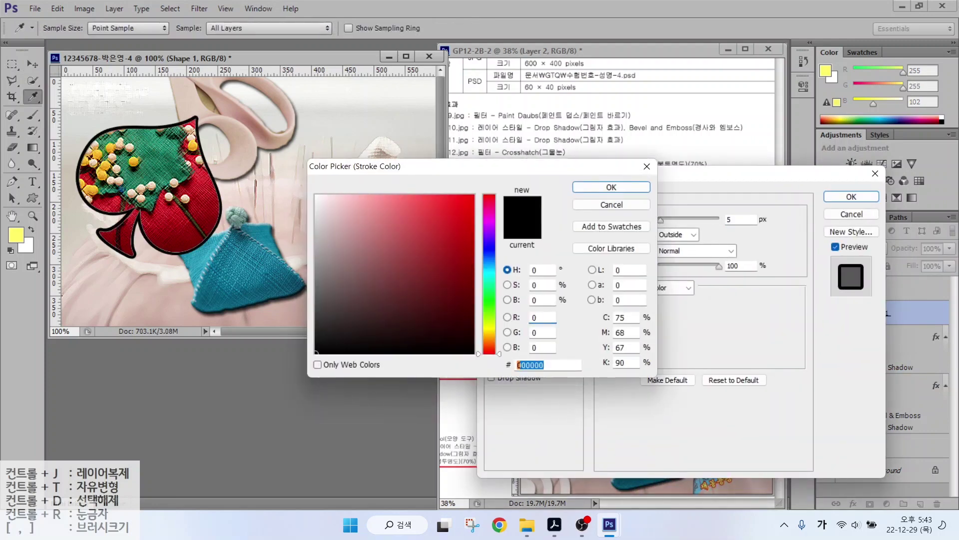
pyautogui.write('33cc99')
pyautogui.press('Return')
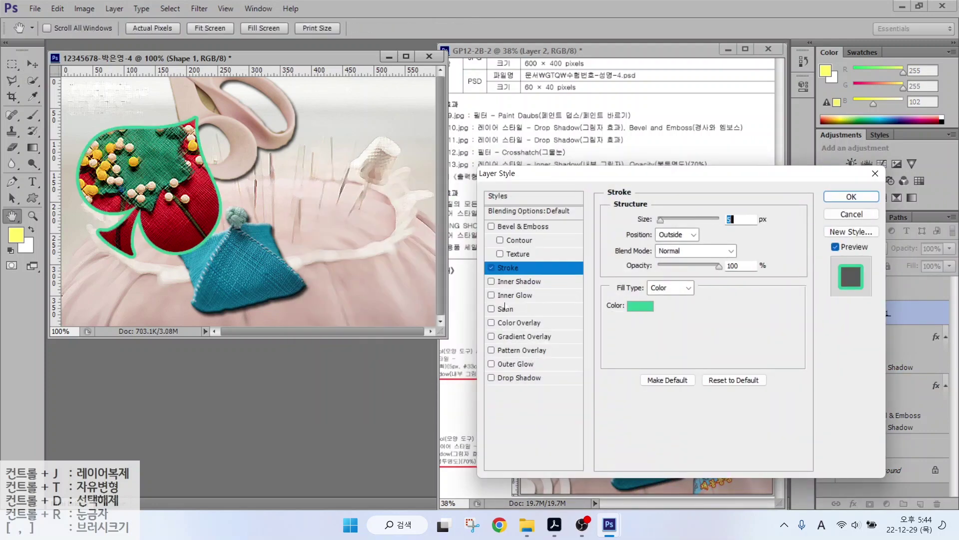
pyautogui.click(519, 281)
pyautogui.click(851, 196)
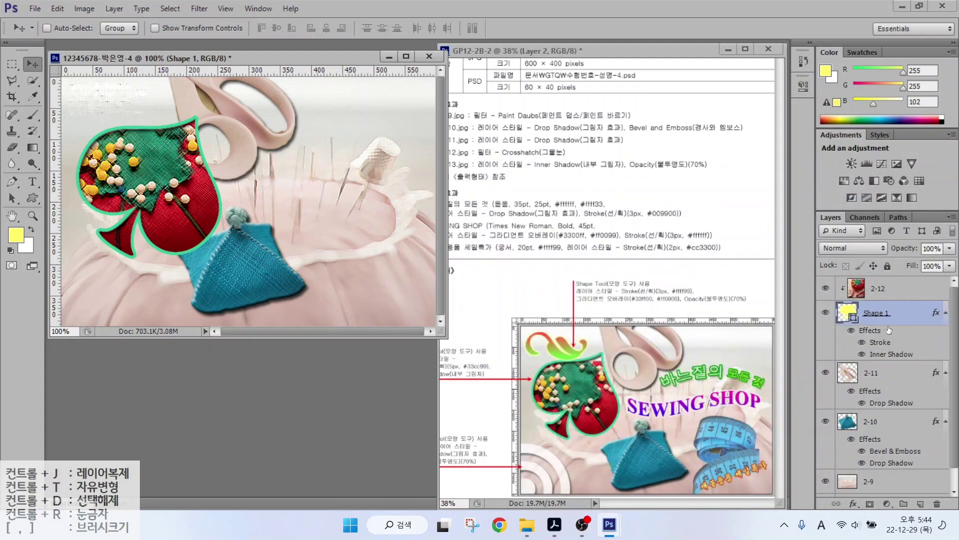
# Scale the spade and its clipped photo together to 91.67%.
pyautogui.keyDown('shift'); pyautogui.click(878, 289); pyautogui.keyUp('shift')
pyautogui.hotkey('ctrl', 't')
pyautogui.moveTo(231, 124)
pyautogui.mouseDown()
pyautogui.moveTo(220, 141)
pyautogui.moveTo(237, 116)
pyautogui.mouseUp()
pyautogui.press('Return')
# Open 2급-13.jpg, quick-select the tape measure, and bring it into the composite.
pyautogui.press('v')
pyautogui.hotkey('ctrl', 'o')
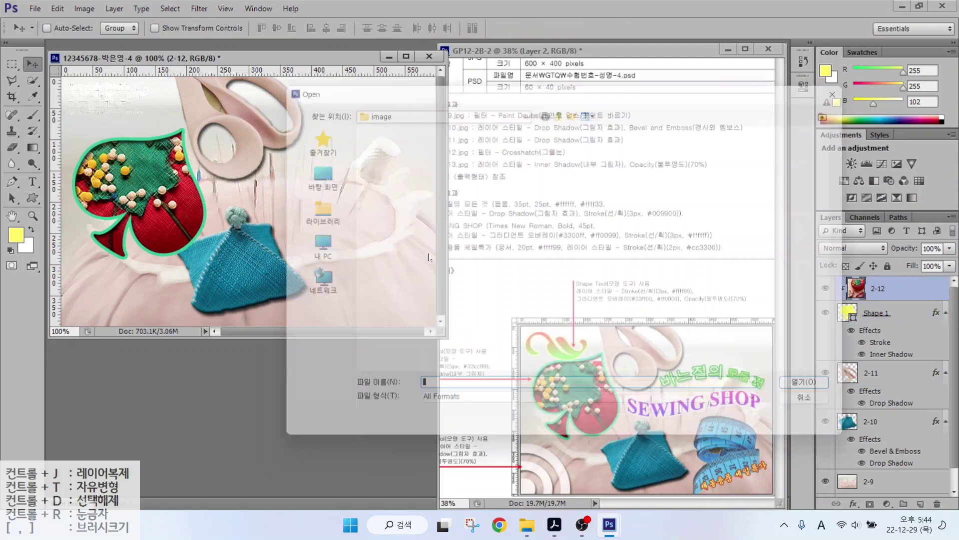
pyautogui.doubleClick(465, 203)
pyautogui.click(32, 80)
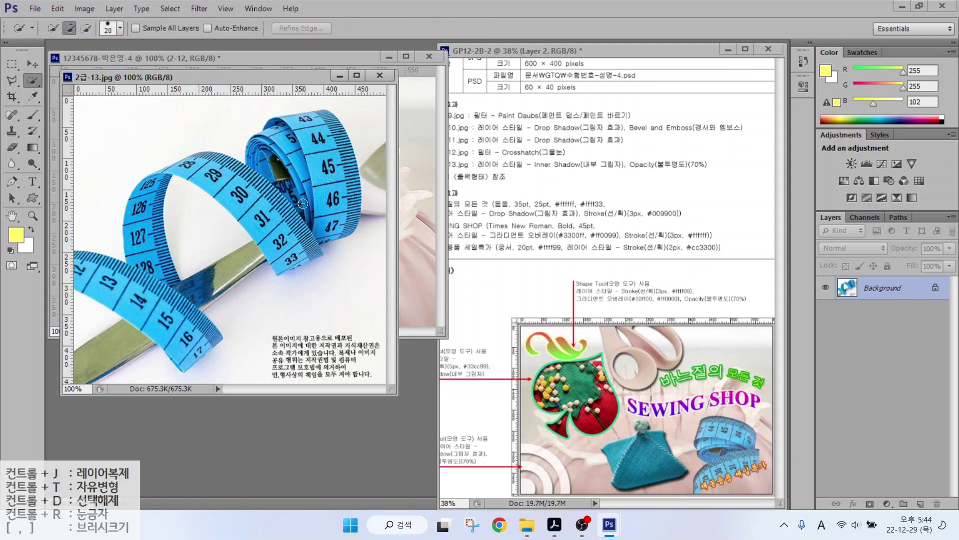
pyautogui.moveTo(302, 204)
pyautogui.mouseDown()
pyautogui.moveTo(333, 199)
pyautogui.moveTo(328, 166)
pyautogui.moveTo(353, 214)
pyautogui.moveTo(300, 123)
pyautogui.moveTo(270, 200)
pyautogui.moveTo(235, 185)
pyautogui.moveTo(291, 258)
pyautogui.moveTo(210, 219)
pyautogui.moveTo(151, 206)
pyautogui.mouseUp()
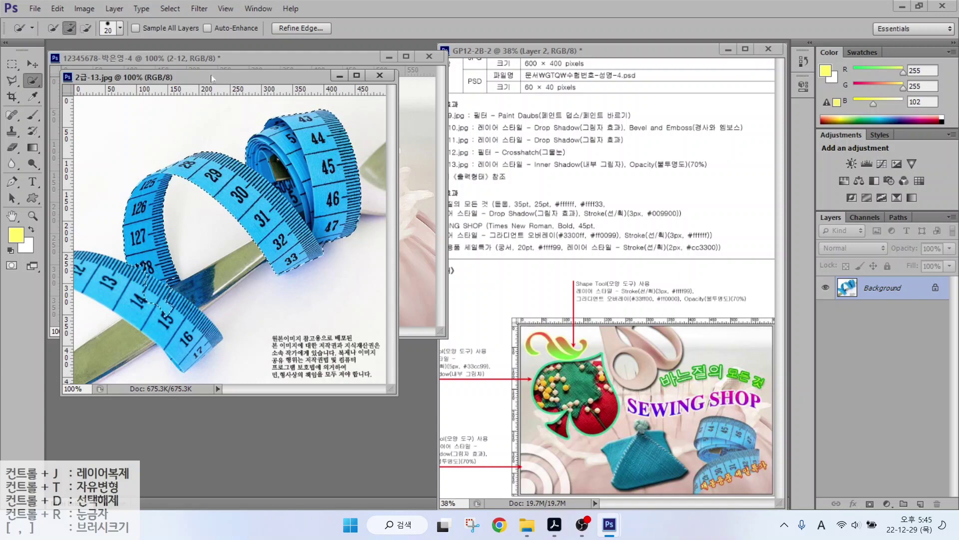
pyautogui.press('v')
pyautogui.moveTo(257, 200); pyautogui.dragTo(405, 199)
pyautogui.hotkey('ctrl', 'Tab')
pyautogui.hotkey('ctrl', 'w')
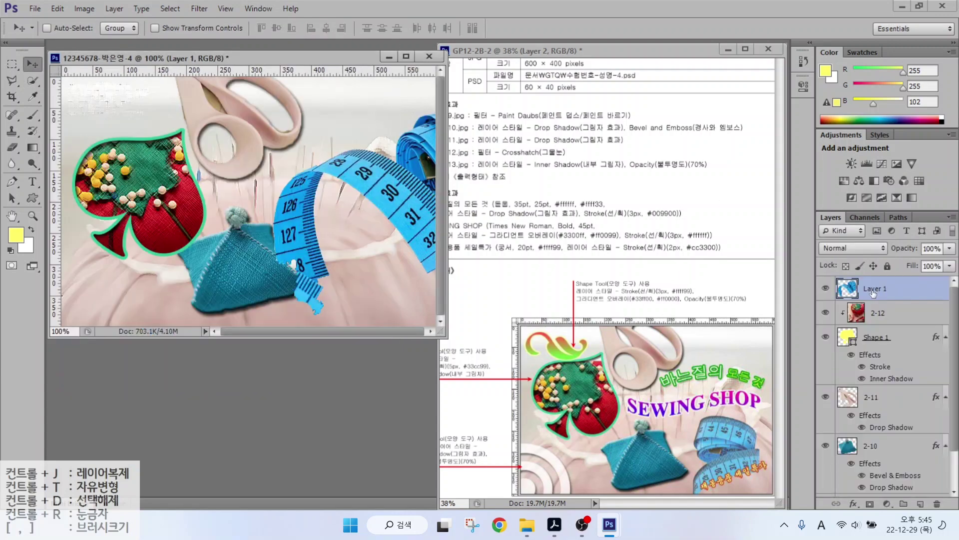
# Rename the tape-measure layer 2-13, then shrink and rotate it on the right.
pyautogui.doubleClick(872, 288)
pyautogui.write('2-13')
pyautogui.press('Return')
pyautogui.hotkey('ctrl', 't')
pyautogui.moveTo(251, 102); pyautogui.dragTo(390, 254)
pyautogui.moveTo(293, 210); pyautogui.dragTo(302, 192)
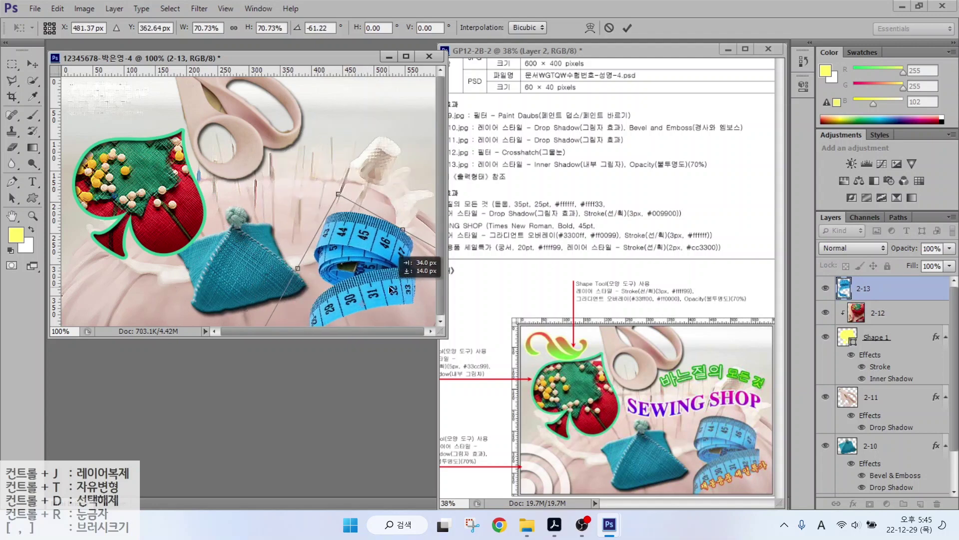
pyautogui.press('Return')
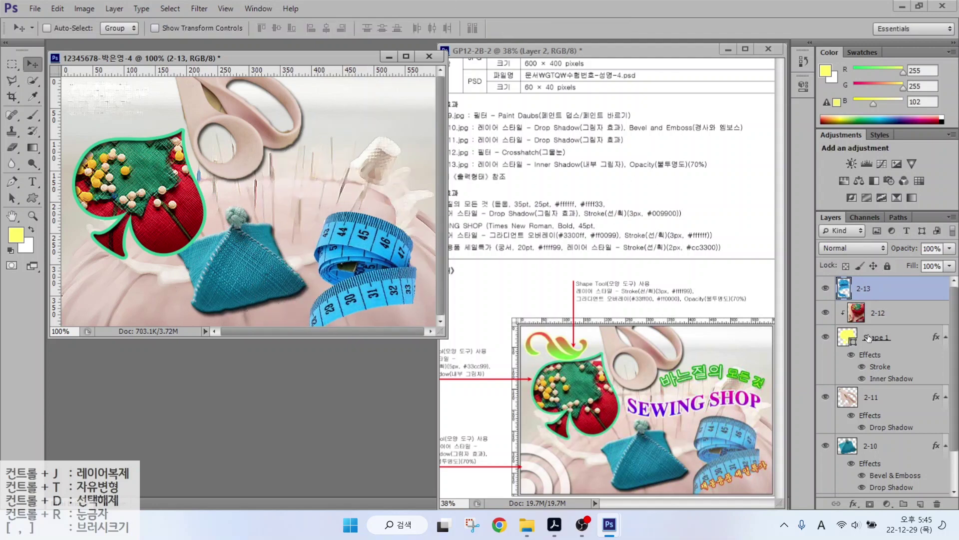
# Add an Inner Shadow to layer 2-13 and set its opacity to 70%.
pyautogui.click(853, 503)
pyautogui.click(872, 401)
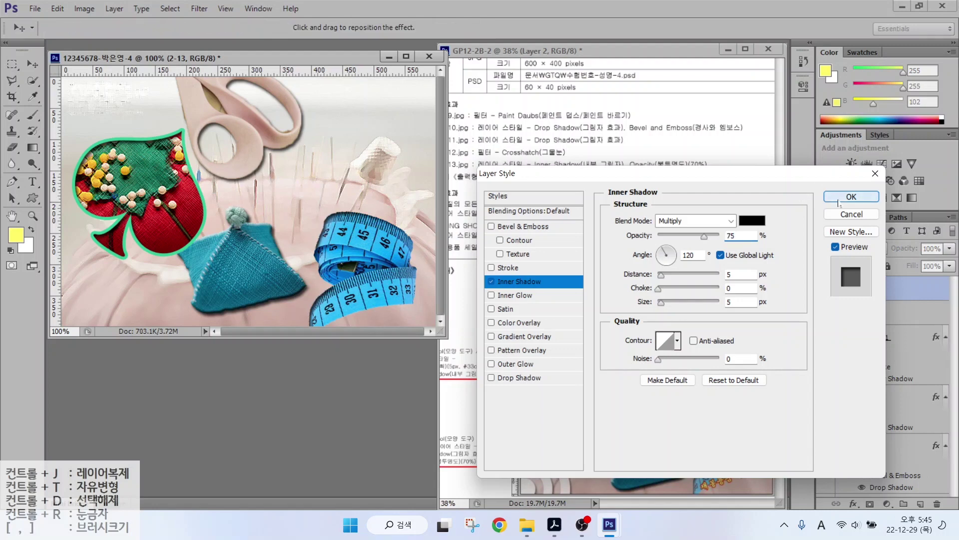
pyautogui.click(850, 197)
pyautogui.moveTo(454, 170)
pyautogui.mouseDown()
pyautogui.moveTo(707, 171)
pyautogui.moveTo(683, 180)
pyautogui.moveTo(638, 143)
pyautogui.moveTo(723, 173)
pyautogui.mouseUp()
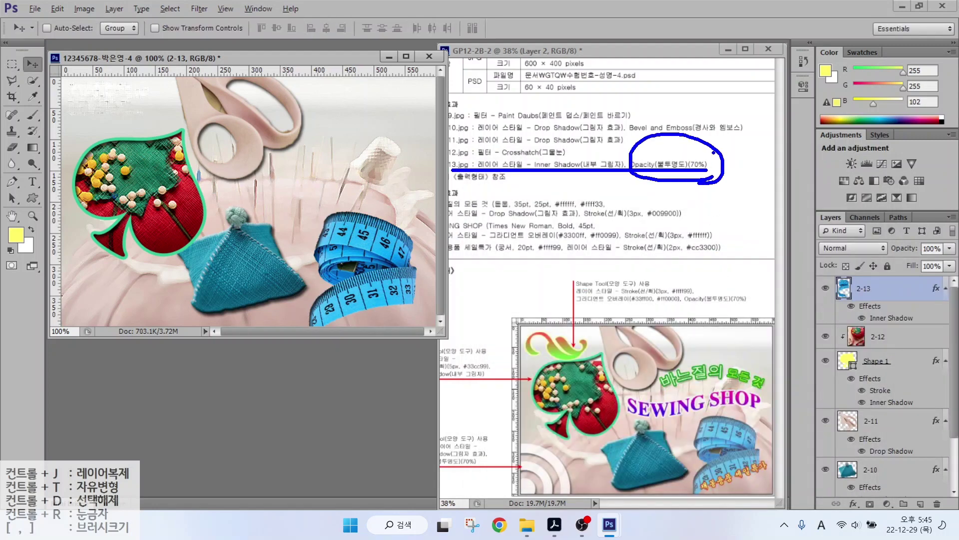
pyautogui.moveTo(810, 201); pyautogui.dragTo(957, 268)
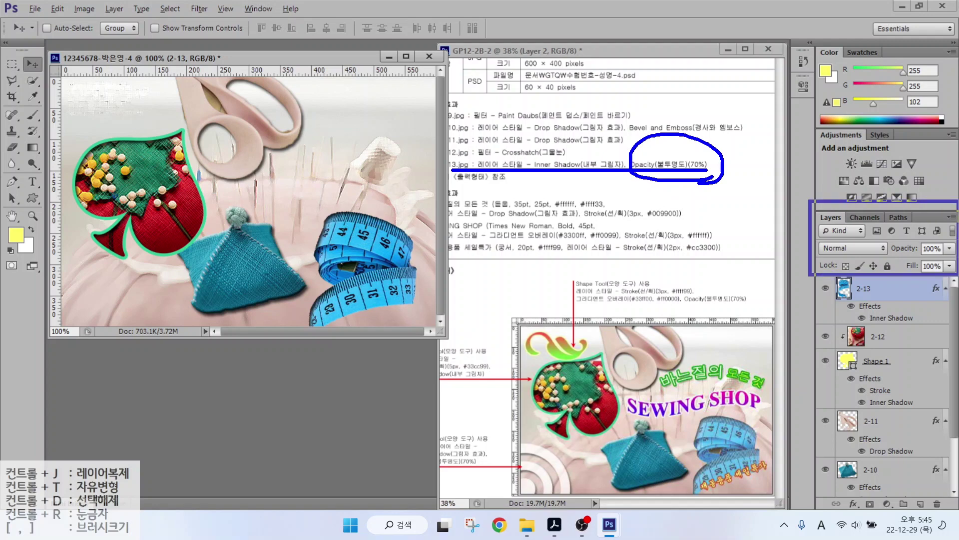
pyautogui.moveTo(878, 179); pyautogui.dragTo(923, 243)
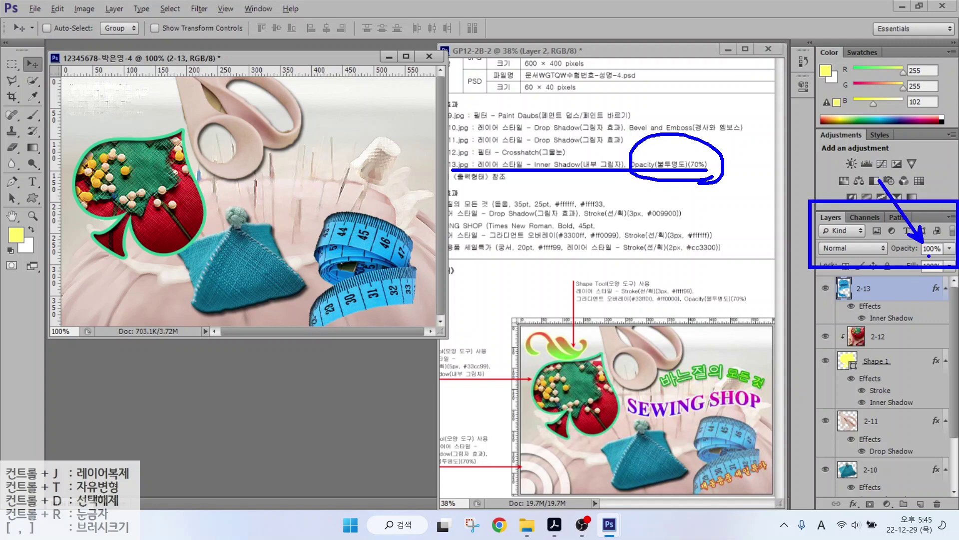
pyautogui.press('Escape')
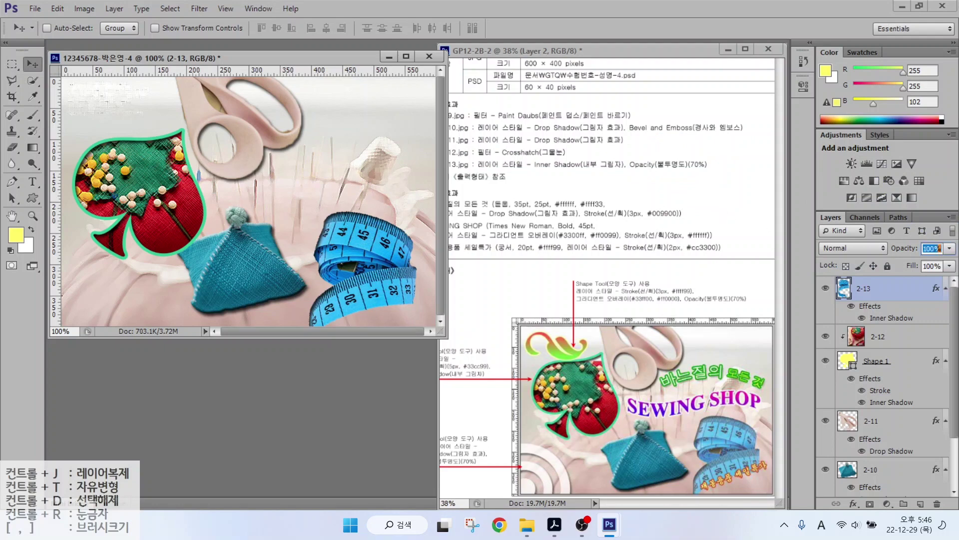
pyautogui.write('70')
pyautogui.press('Return')
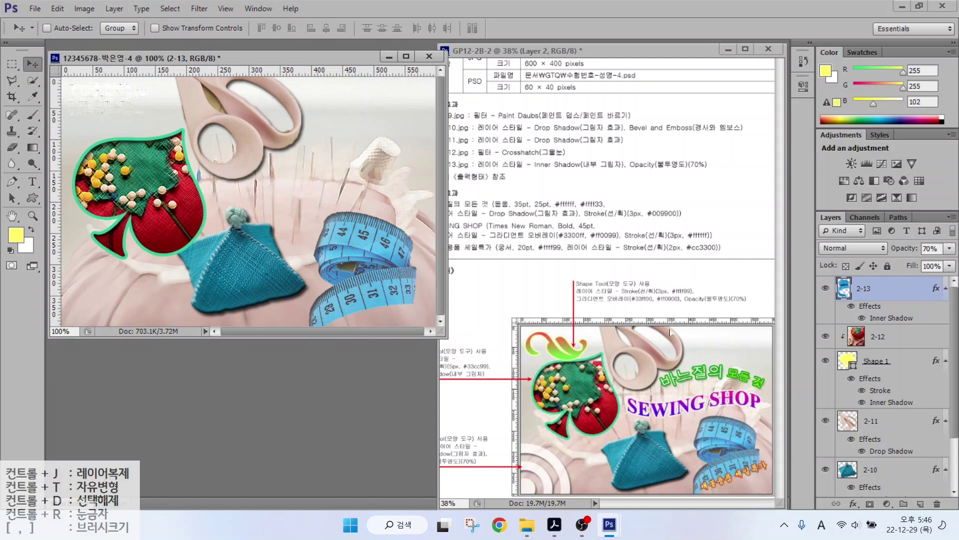
# Nudge the teal pyramid layer 2-10 slightly down and right.
pyautogui.click(870, 474)
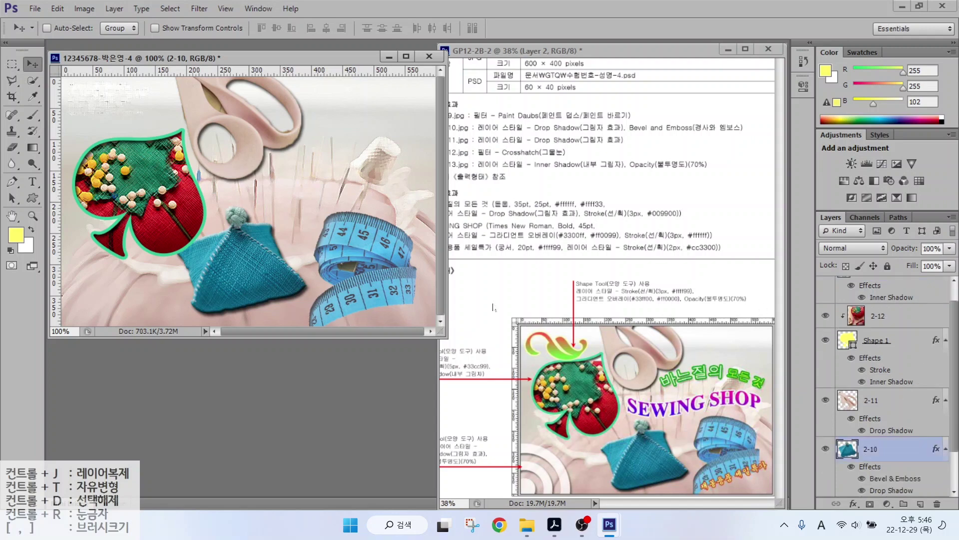
pyautogui.moveTo(243, 295); pyautogui.dragTo(258, 312)
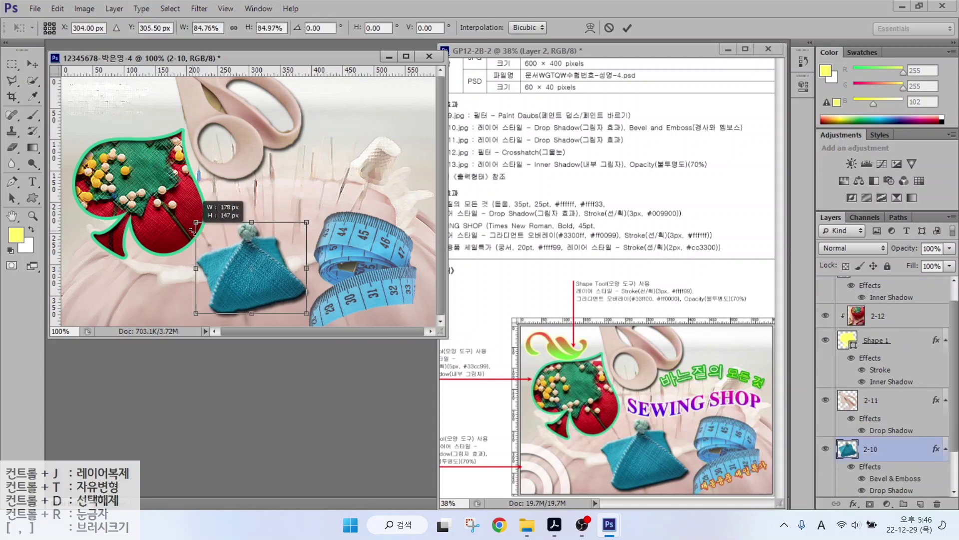
pyautogui.keyDown('ctrl'); pyautogui.click(367, 238); pyautogui.keyUp('ctrl')
# Draw a swirl custom shape in the top-left corner.
pyautogui.press('u')
pyautogui.rightClick(367, 237)
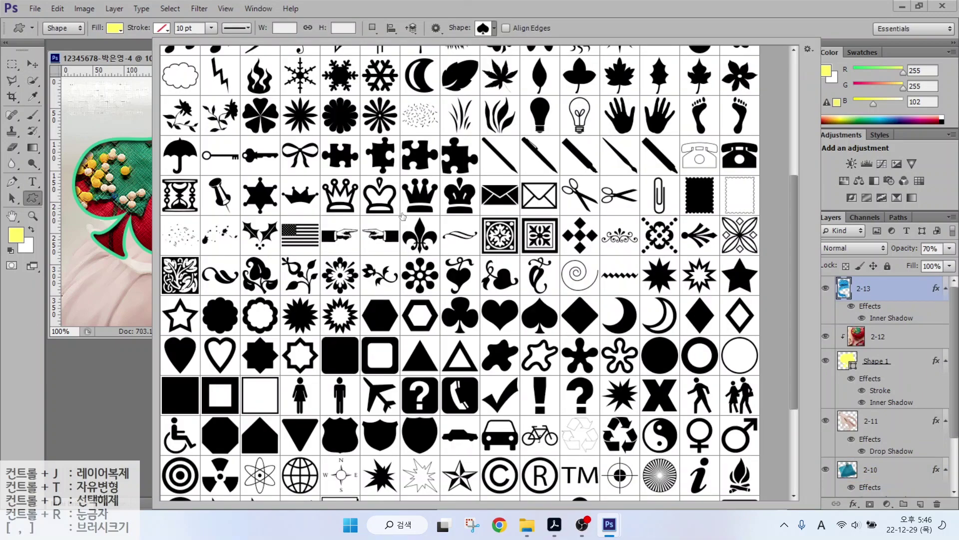
pyautogui.scroll(2, 463, 157)
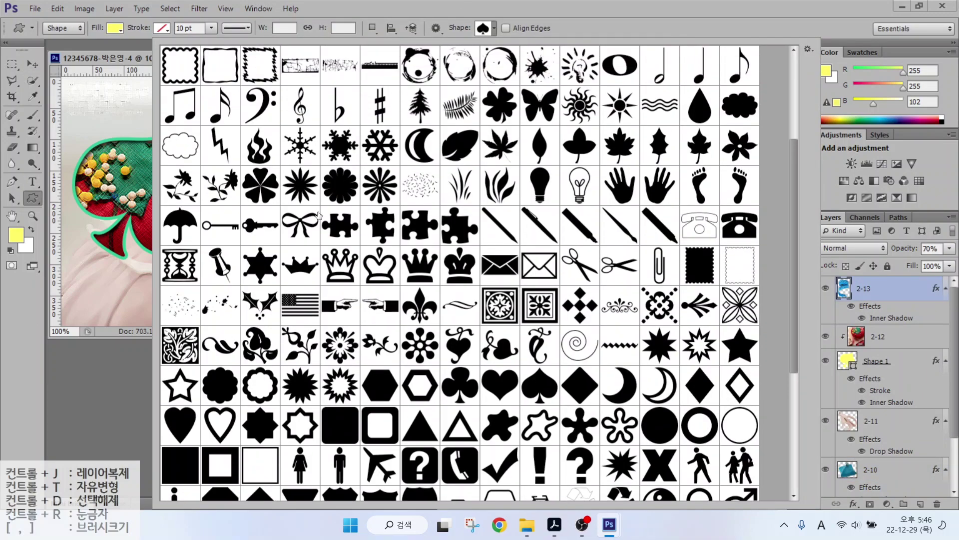
pyautogui.doubleClick(216, 342)
pyautogui.moveTo(66, 82); pyautogui.dragTo(172, 131)
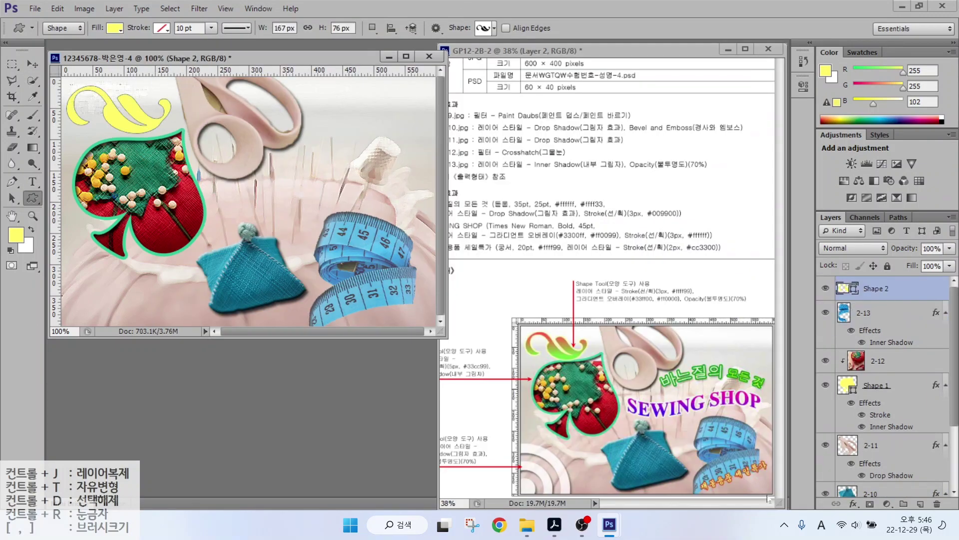
# Add a Gradient Overlay to the swirl from #33ff00 green to #ffff99.
pyautogui.click(853, 504)
pyautogui.click(889, 453)
pyautogui.click(697, 250)
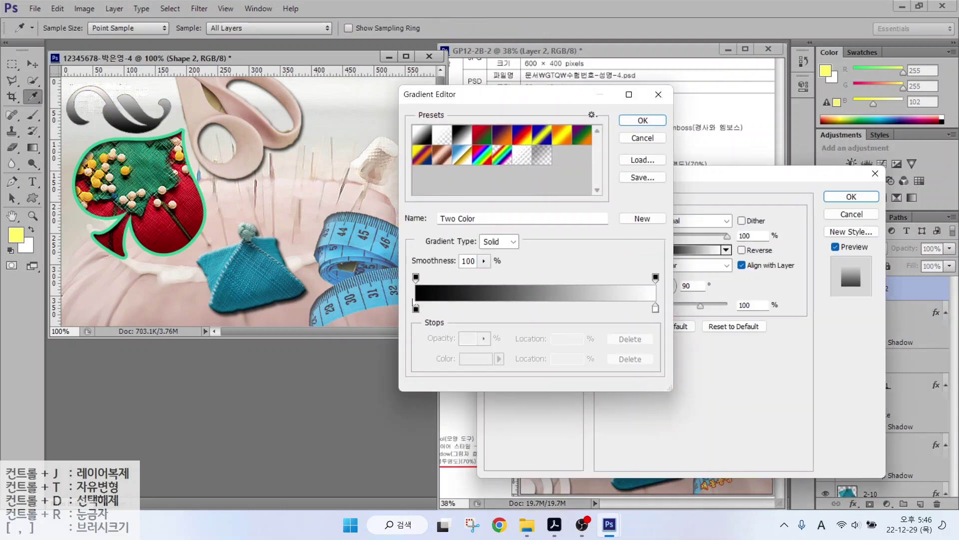
pyautogui.doubleClick(415, 310)
pyautogui.click(550, 365)
pyautogui.write('33ff00')
pyautogui.press('Return')
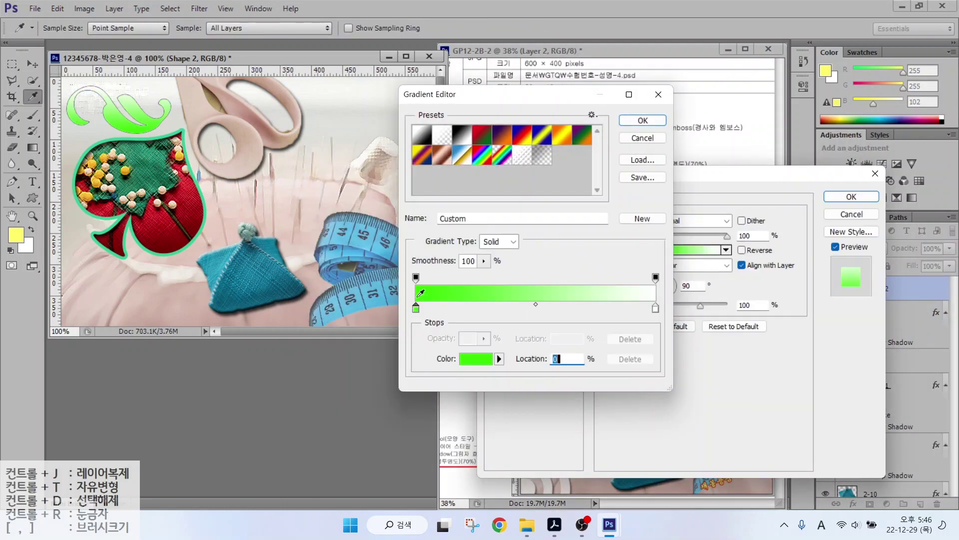
pyautogui.click(656, 308)
pyautogui.doubleClick(655, 308)
pyautogui.click(549, 364)
pyautogui.write('ffff99')
pyautogui.press('Return')
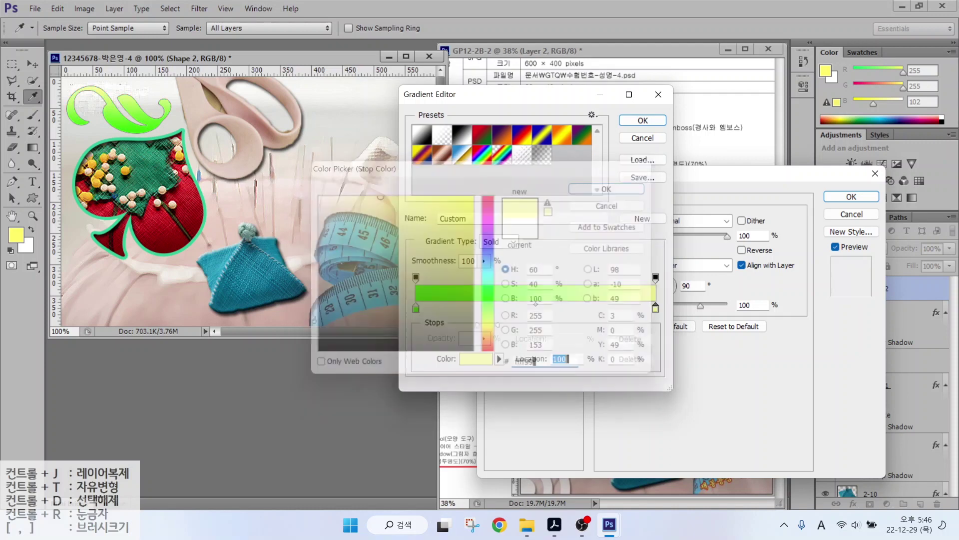
pyautogui.press('Return')
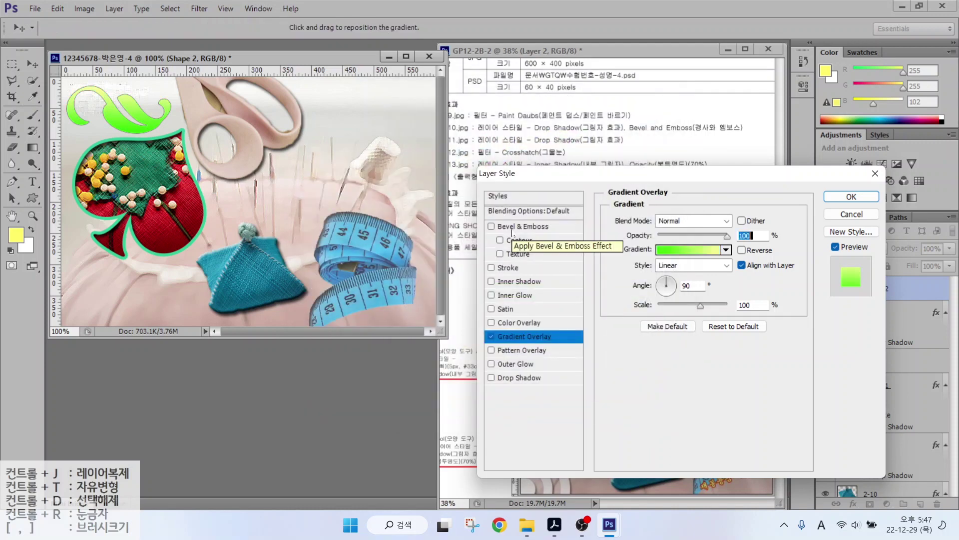
# Add a 3 px #ffff66 pale yellow stroke to the swirl.
pyautogui.click(508, 268)
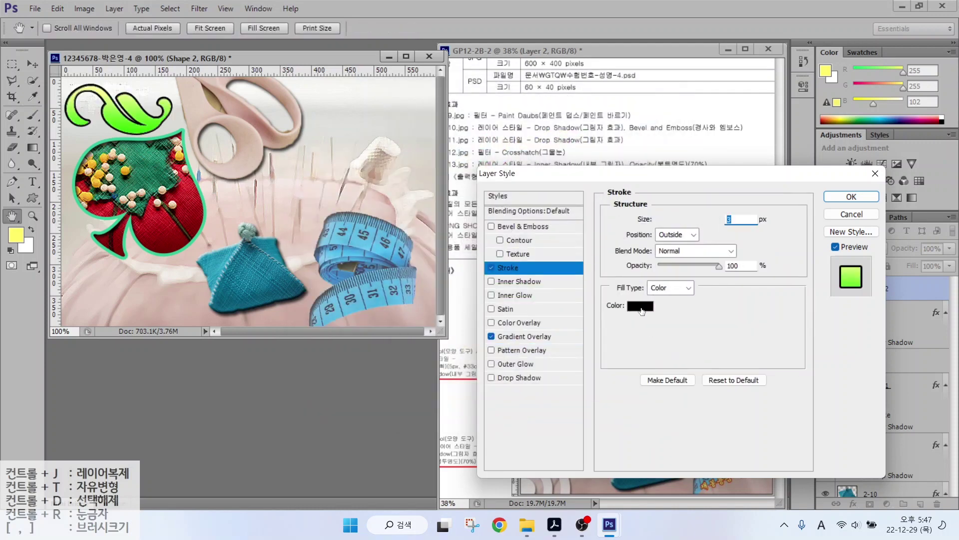
pyautogui.click(640, 306)
pyautogui.doubleClick(520, 364)
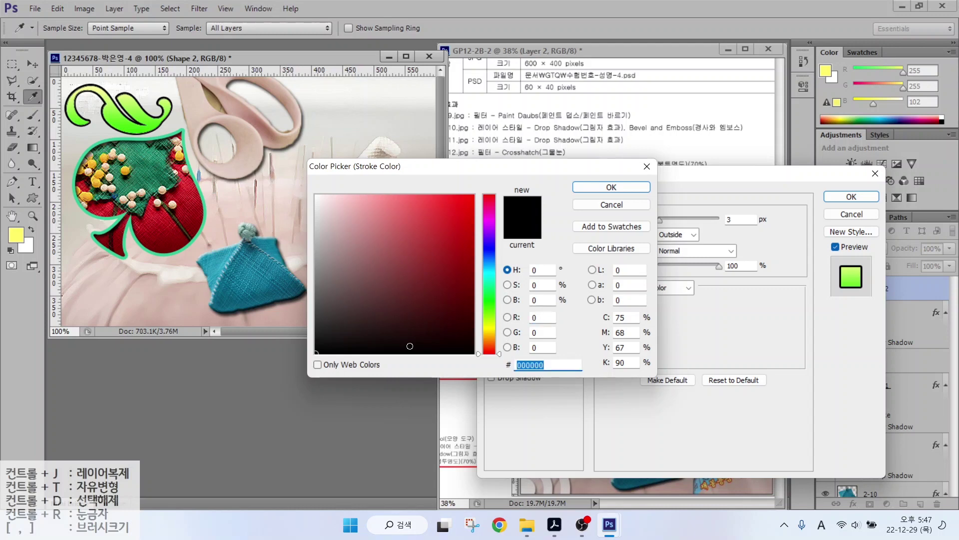
pyautogui.write('ffff66')
pyautogui.press('Return')
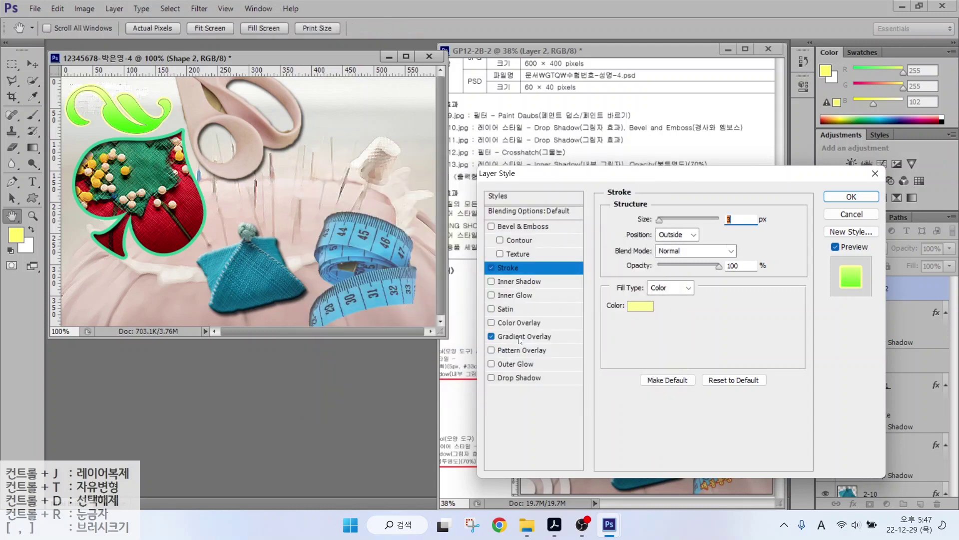
# Change the gradient's right stop to #ff0000 red and apply the effects.
pyautogui.click(520, 337)
pyautogui.click(697, 250)
pyautogui.doubleClick(644, 314)
pyautogui.doubleClick(526, 365)
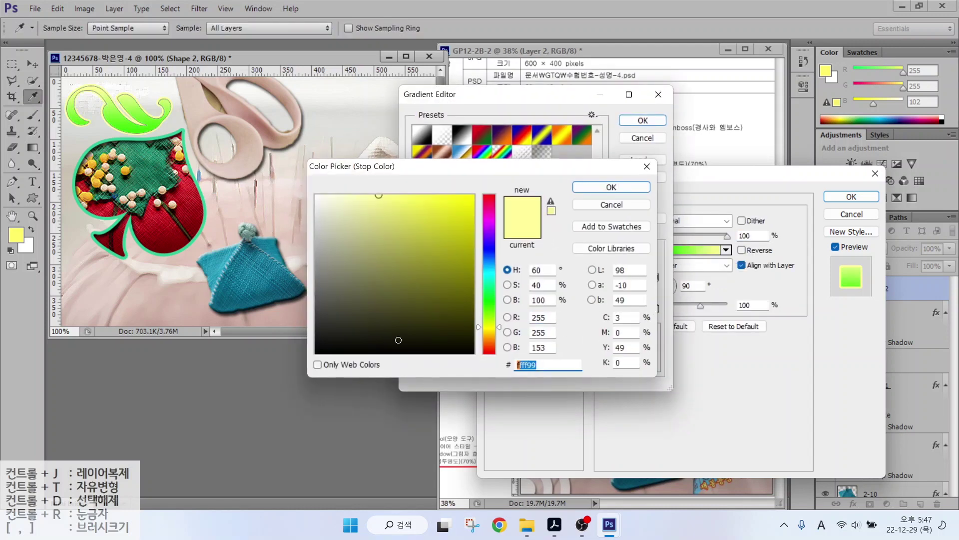
pyautogui.write('ff0000')
pyautogui.press('Return')
pyautogui.click(644, 120)
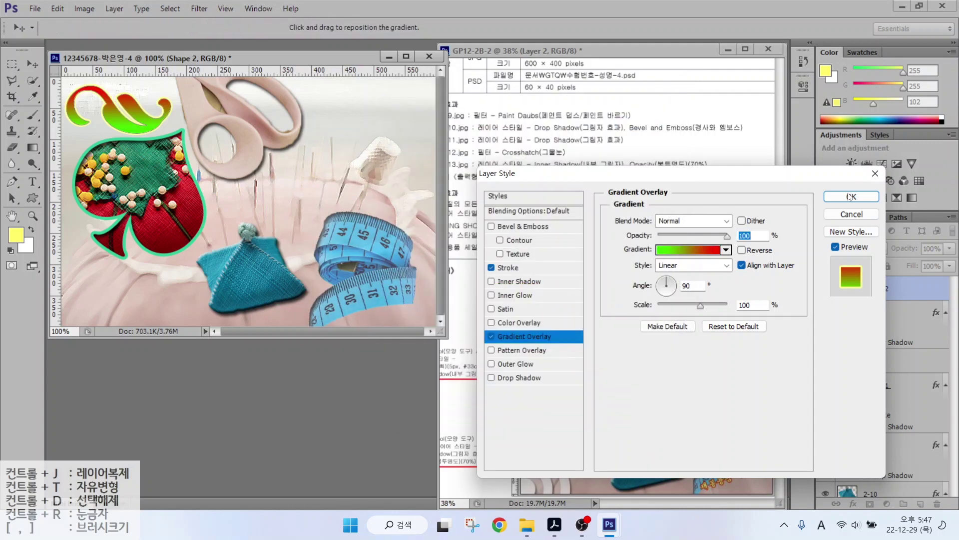
pyautogui.click(850, 196)
# Set the swirl layer to 70% opacity and resize it to about 91%.
pyautogui.write('70')
pyautogui.press('Return')
pyautogui.press('v')
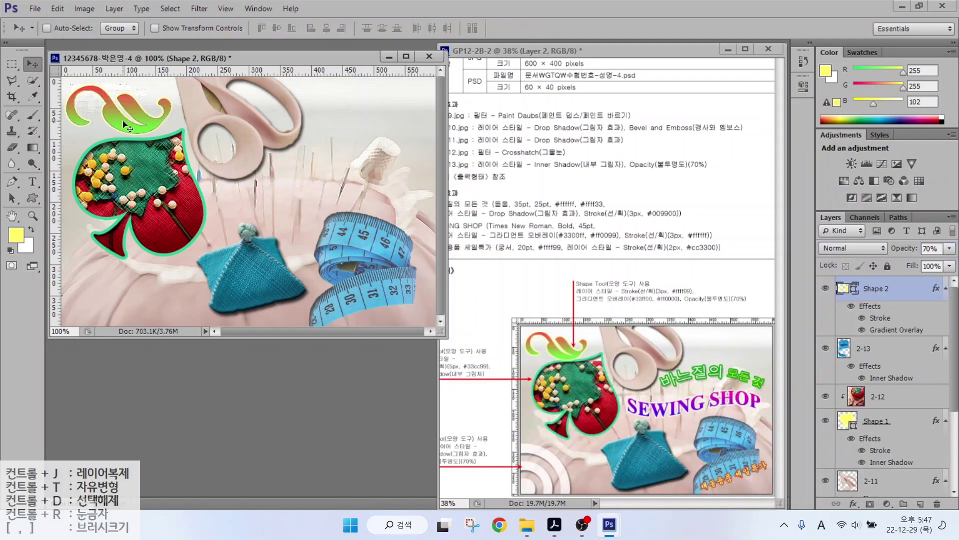
pyautogui.hotkey('ctrl', 't')
pyautogui.moveTo(172, 86); pyautogui.dragTo(163, 91)
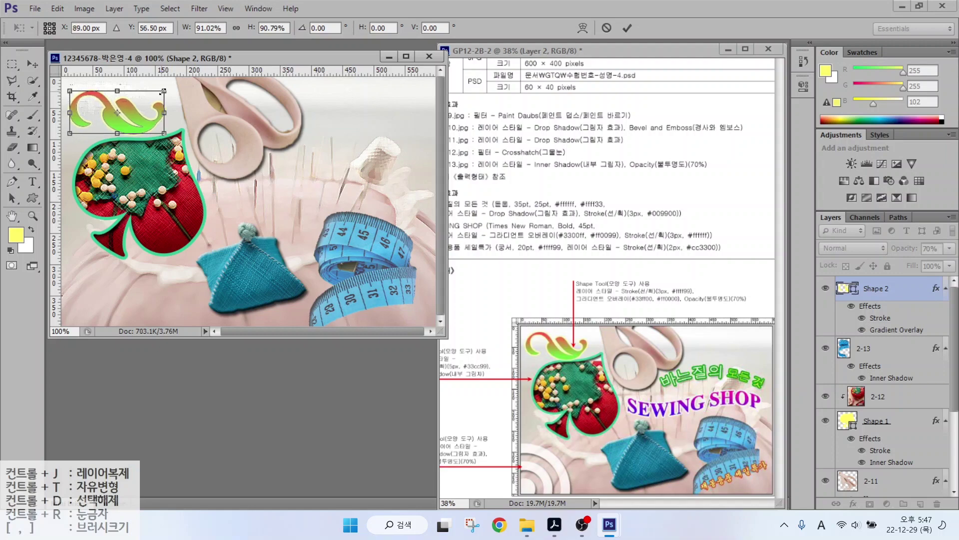
pyautogui.press('Return')
# Draw a concentric-circles target custom shape on the canvas.
pyautogui.press('u')
pyautogui.click(487, 29)
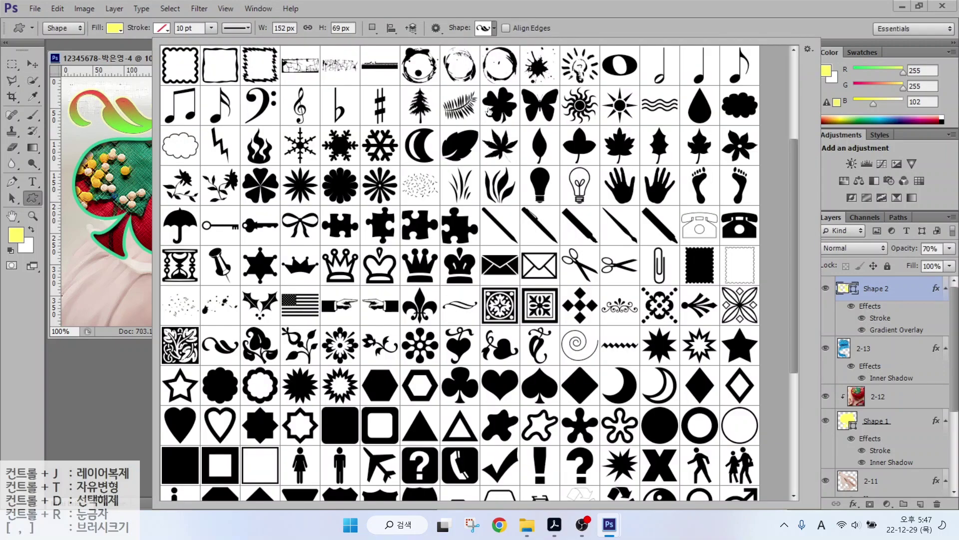
pyautogui.scroll(-3, 579, 378)
pyautogui.doubleClick(179, 450)
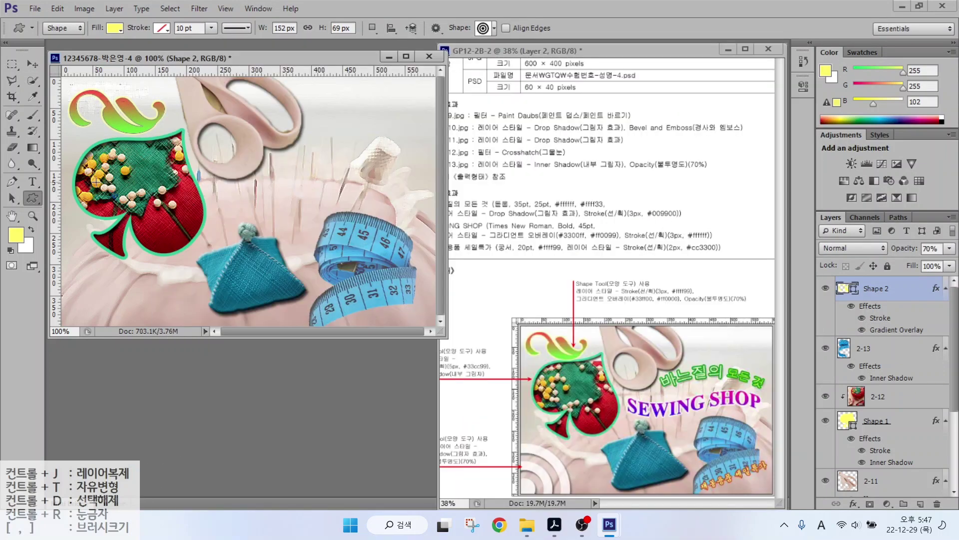
pyautogui.moveTo(96, 182); pyautogui.dragTo(235, 320)
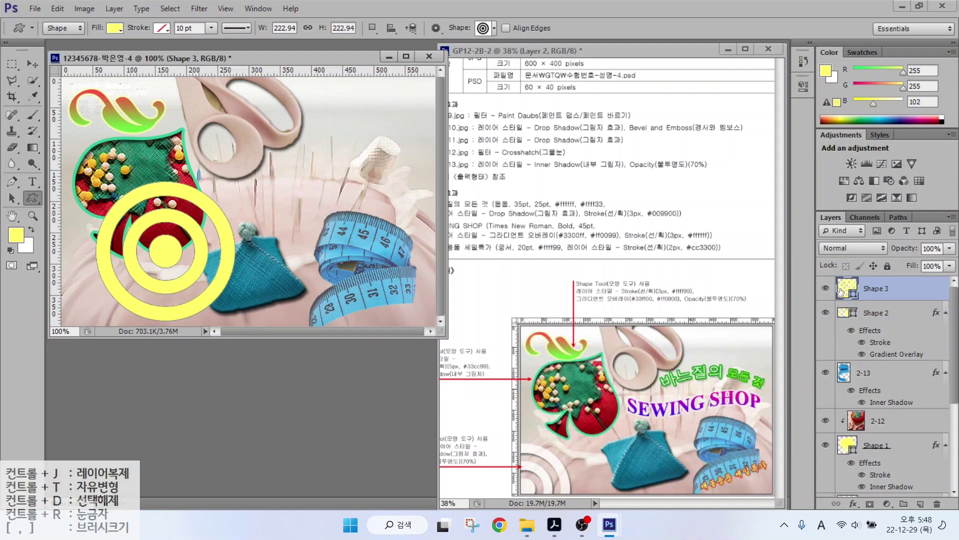
# Fill the target shape white and add a Drop Shadow.
pyautogui.doubleClick(842, 290)
pyautogui.click(315, 190)
pyautogui.click(610, 186)
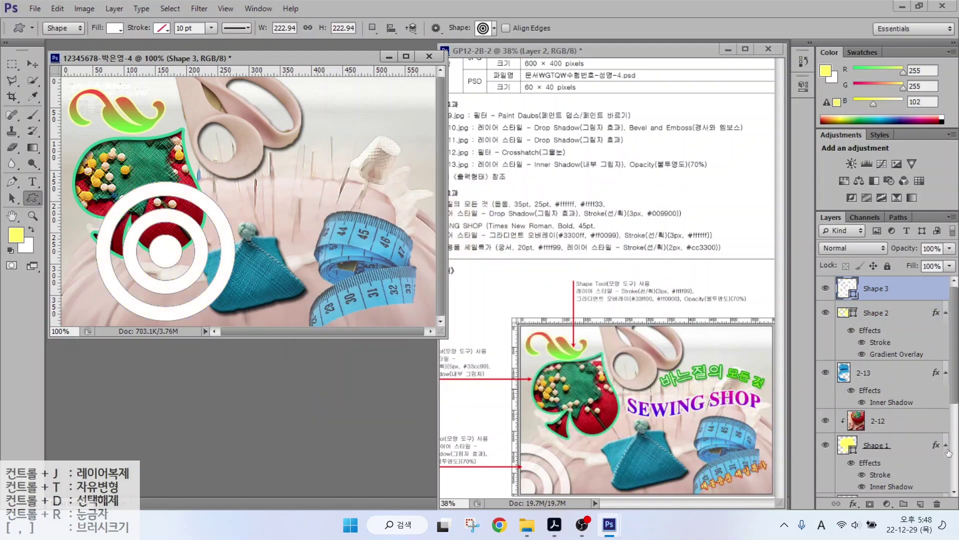
pyautogui.click(854, 503)
pyautogui.click(830, 364)
pyautogui.click(852, 196)
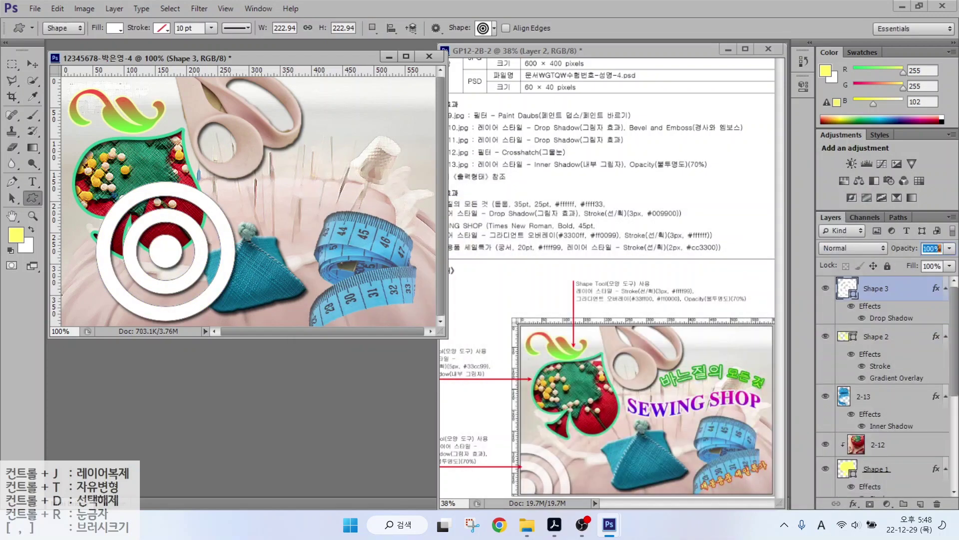
# Set the target to 70% opacity and move it to the lower-left corner.
pyautogui.write('70')
pyautogui.write('v')
pyautogui.moveTo(168, 257); pyautogui.dragTo(73, 325)
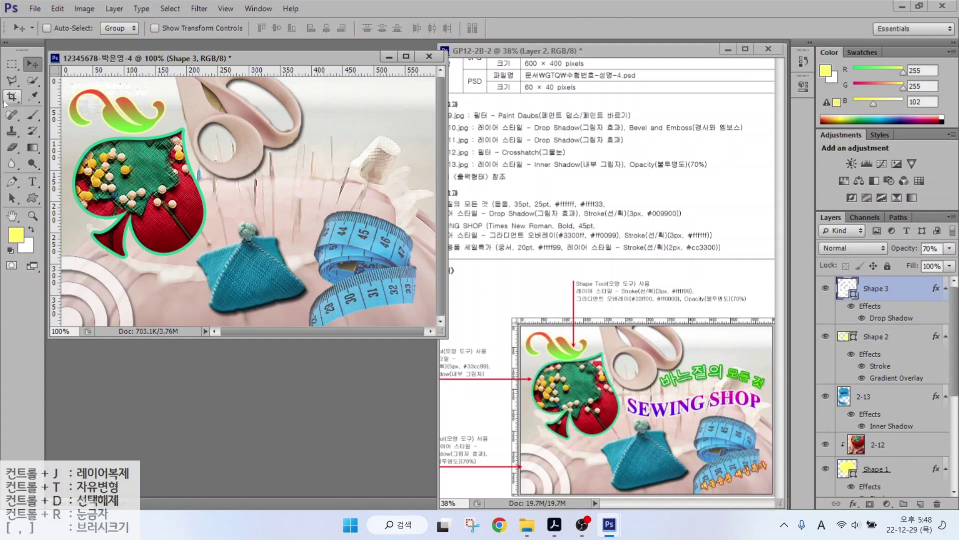
pyautogui.click(33, 181)
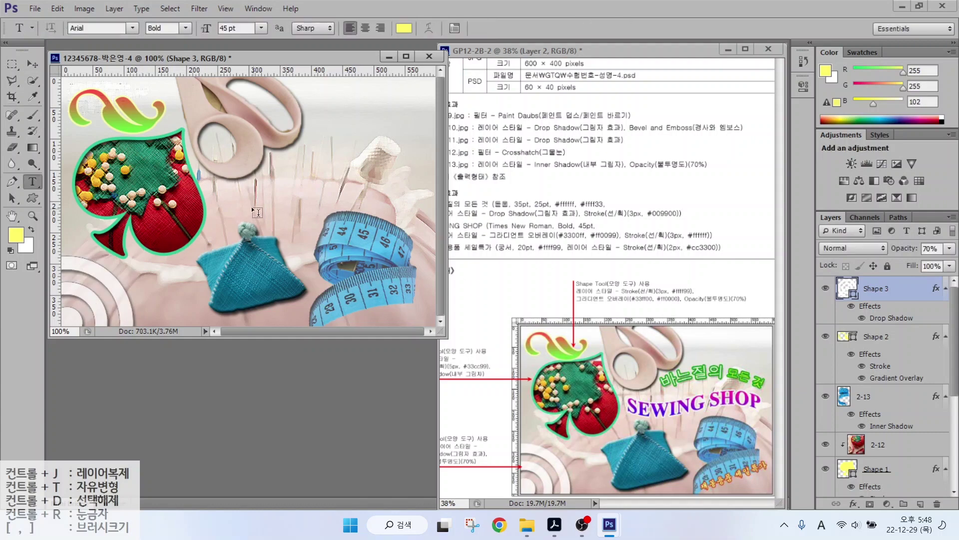
# Type the title 바느질의 모든 것 mid-canvas in white 돋움.
pyautogui.click(246, 200)
pyautogui.write('q')
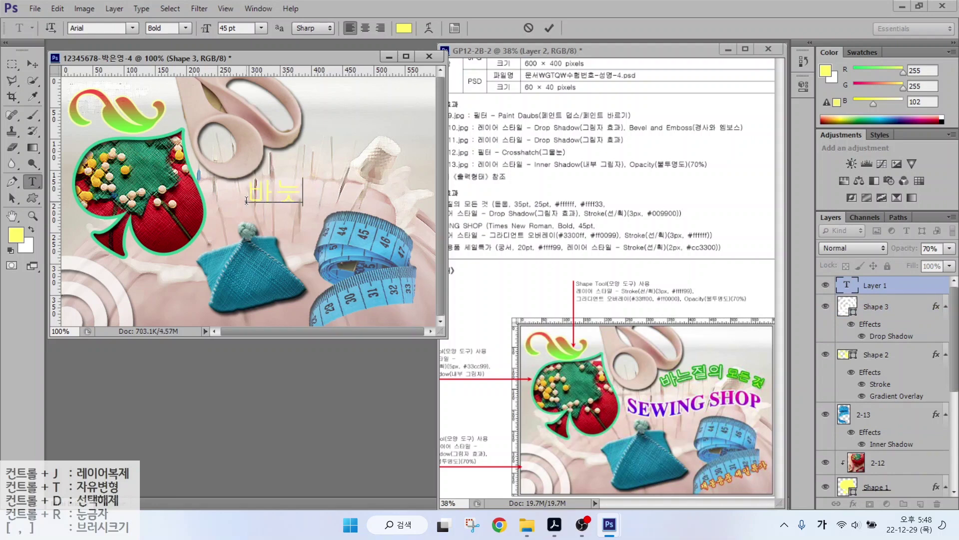
pyautogui.write('느질의 모든 것')
pyautogui.hotkey('ctrl', 'Return')
pyautogui.click(130, 27)
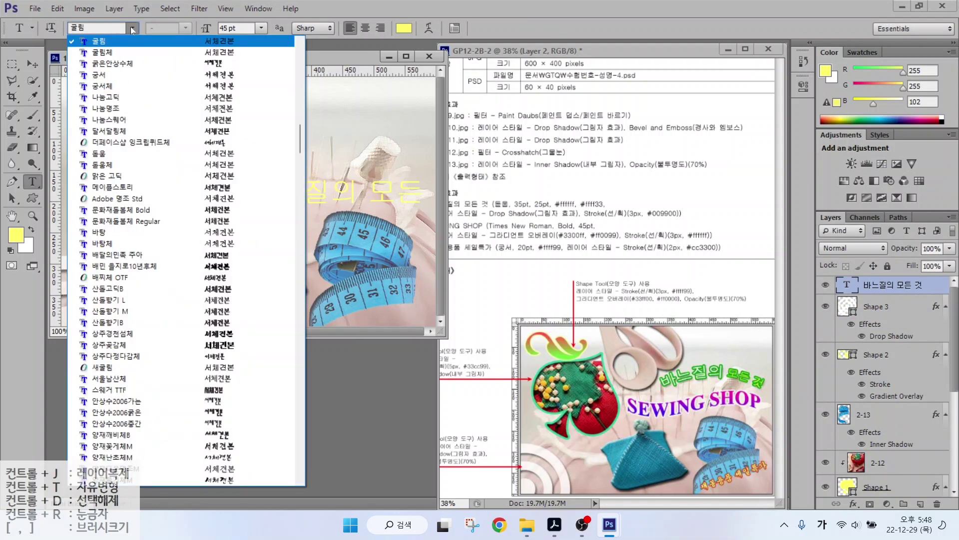
pyautogui.click(239, 88)
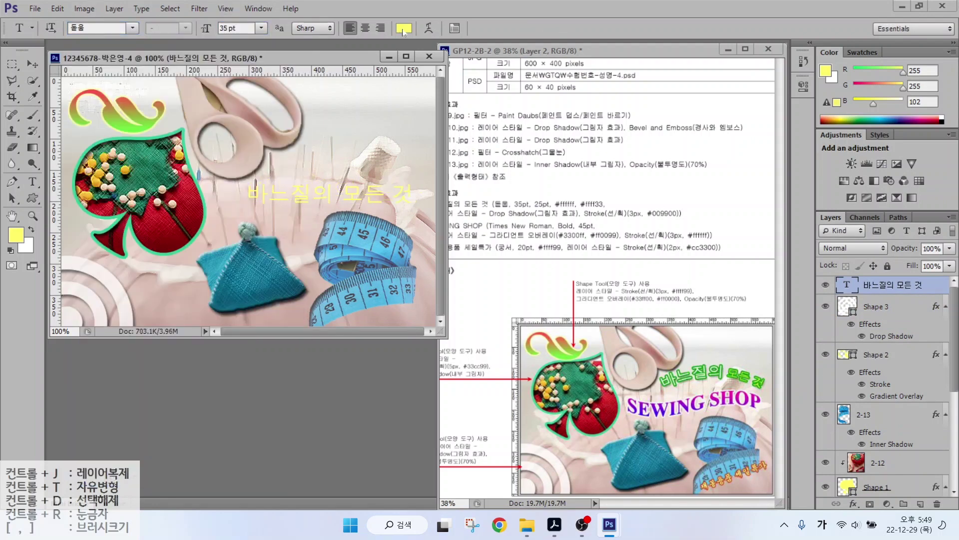
pyautogui.click(404, 28)
pyautogui.click(316, 196)
pyautogui.click(611, 187)
# Give the title a Drop Shadow and a 3 px #009900 green Stroke.
pyautogui.click(854, 504)
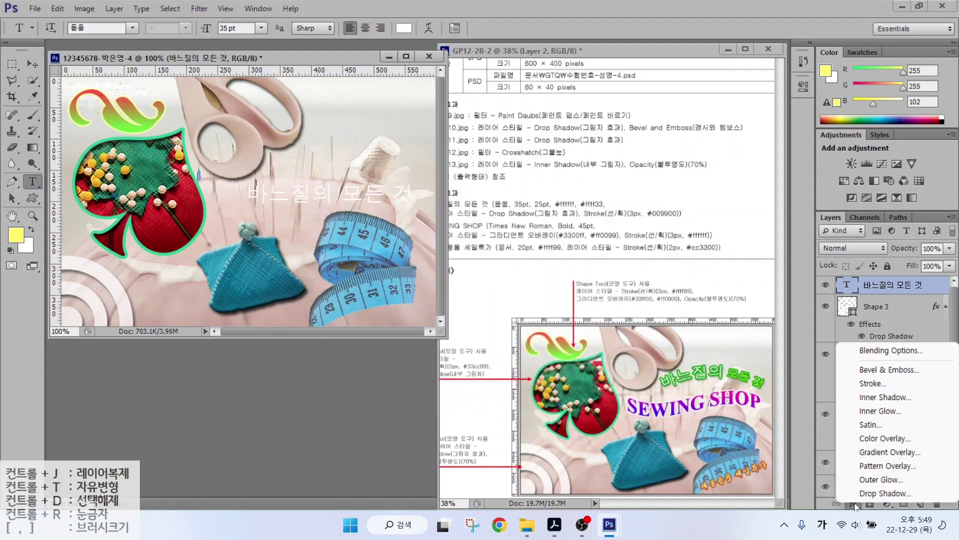
pyautogui.click(865, 493)
pyautogui.click(512, 270)
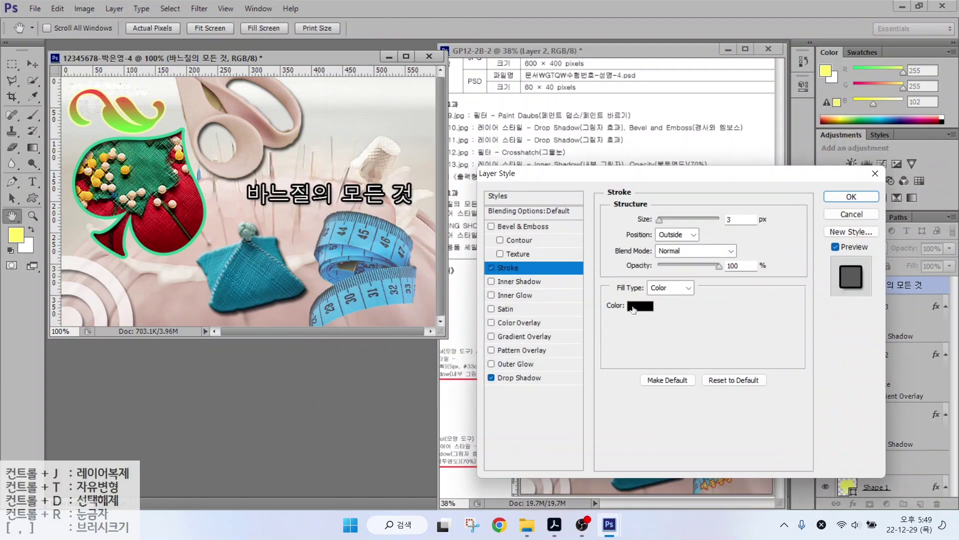
pyautogui.click(667, 314)
pyautogui.write('009900')
pyautogui.press('Return')
pyautogui.press('Return')
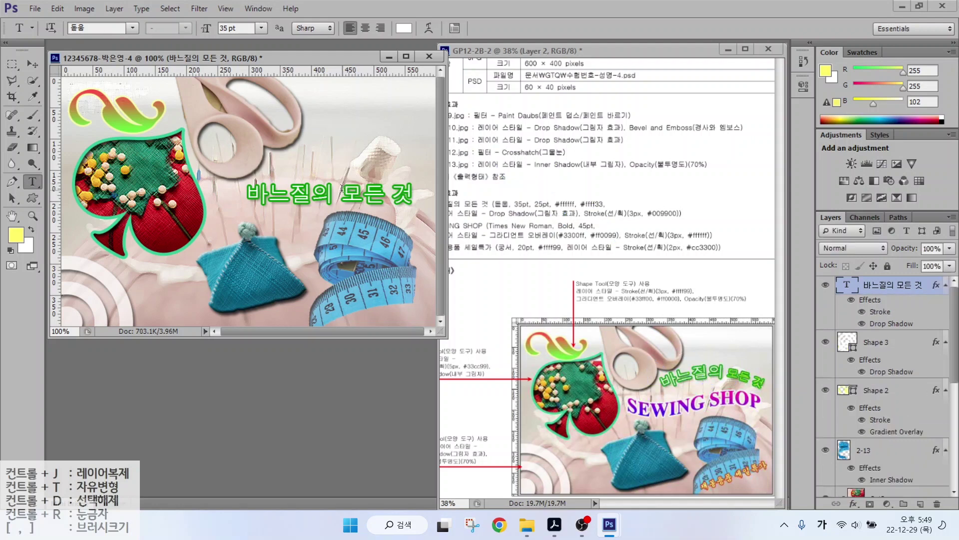
# Make the words 모든 것 25 pt and yellow #ffff33.
pyautogui.moveTo(342, 188); pyautogui.dragTo(414, 195)
pyautogui.doubleClick(235, 28)
pyautogui.write('25')
pyautogui.press('Return')
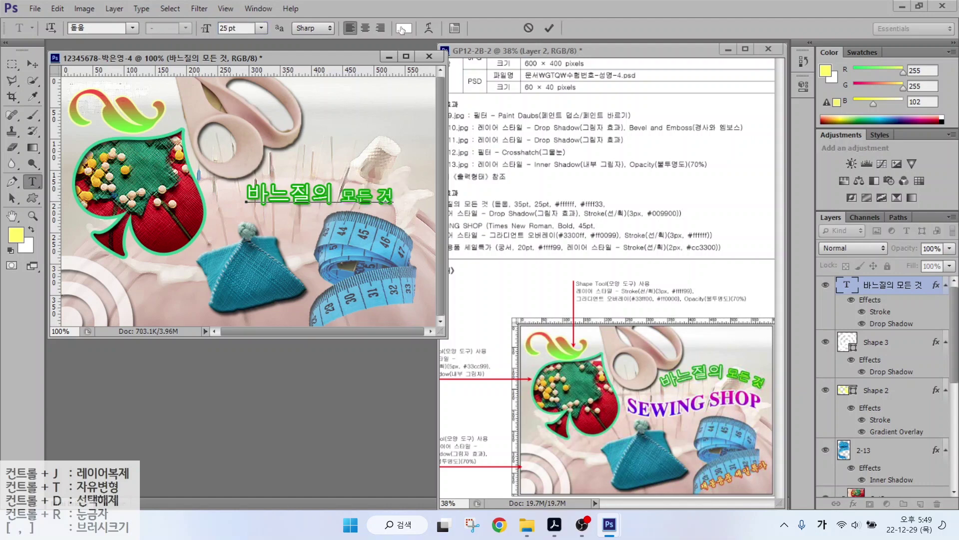
pyautogui.click(404, 28)
pyautogui.write('ffff33')
pyautogui.press('Return')
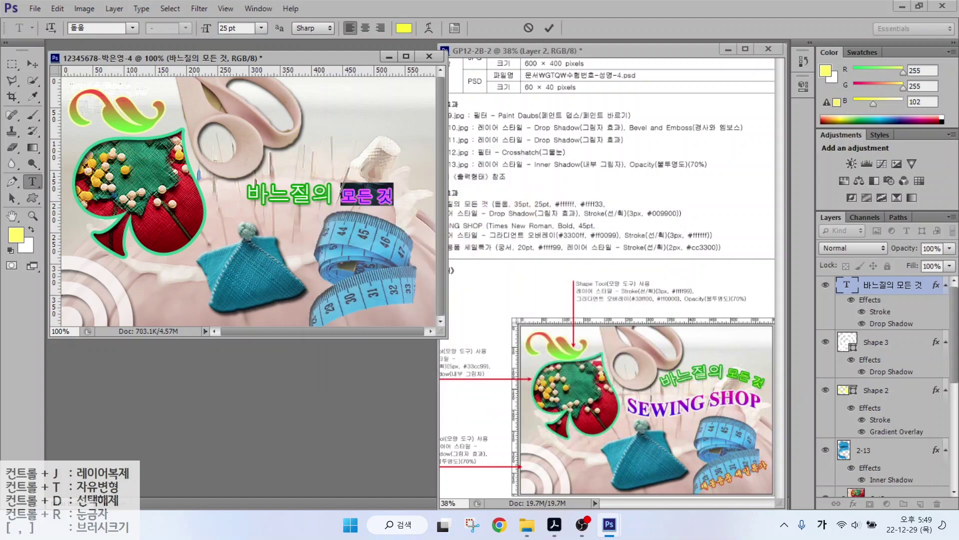
# Bend the title with an Arc warp and move it above the tape measure.
pyautogui.click(549, 28)
pyautogui.click(429, 28)
pyautogui.click(485, 184)
pyautogui.click(418, 214)
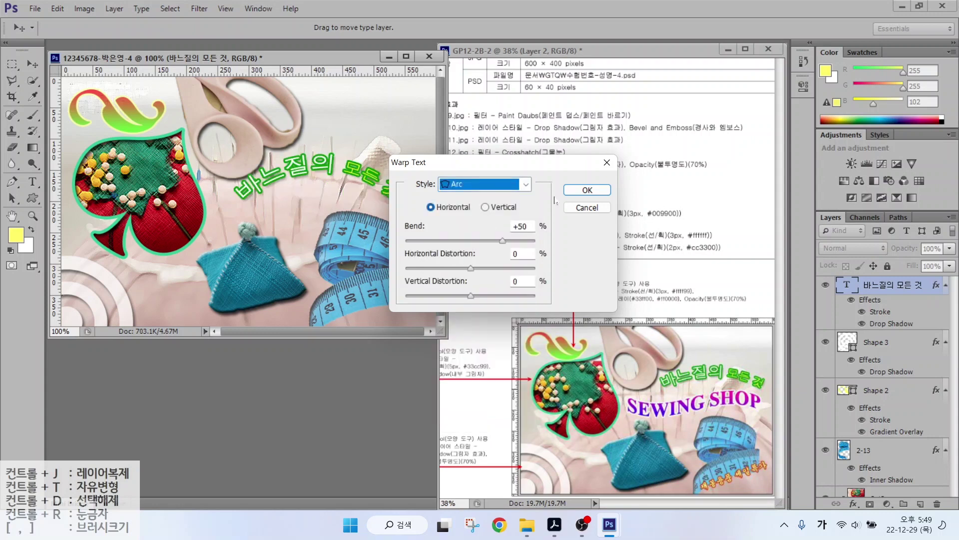
pyautogui.moveTo(503, 241); pyautogui.dragTo(486, 242)
pyautogui.press('Return')
pyautogui.press('v')
pyautogui.moveTo(315, 144); pyautogui.dragTo(339, 153)
pyautogui.press('t')
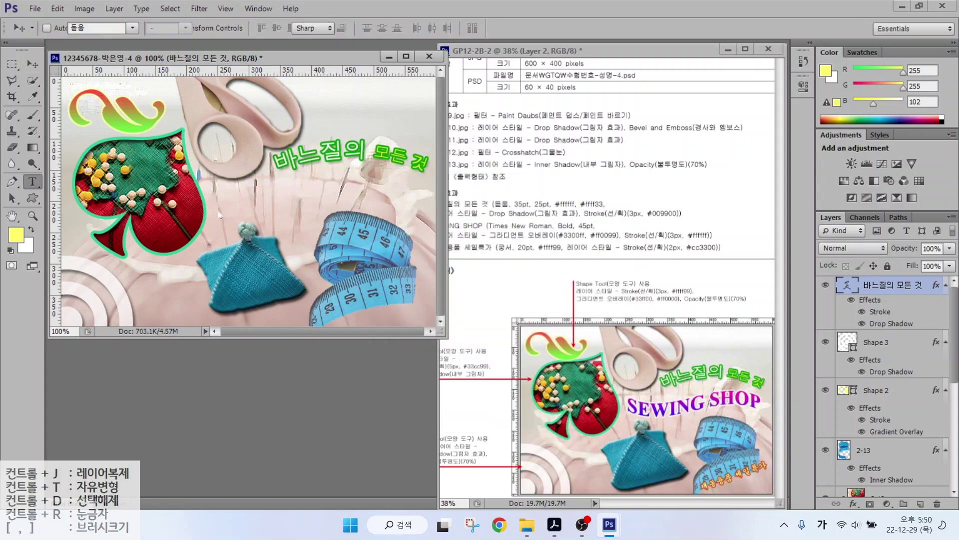
pyautogui.click(220, 218)
# Type SEWING SHOP and set it in Times New Roman Bold at 45 pt.
pyautogui.write('SEWING')
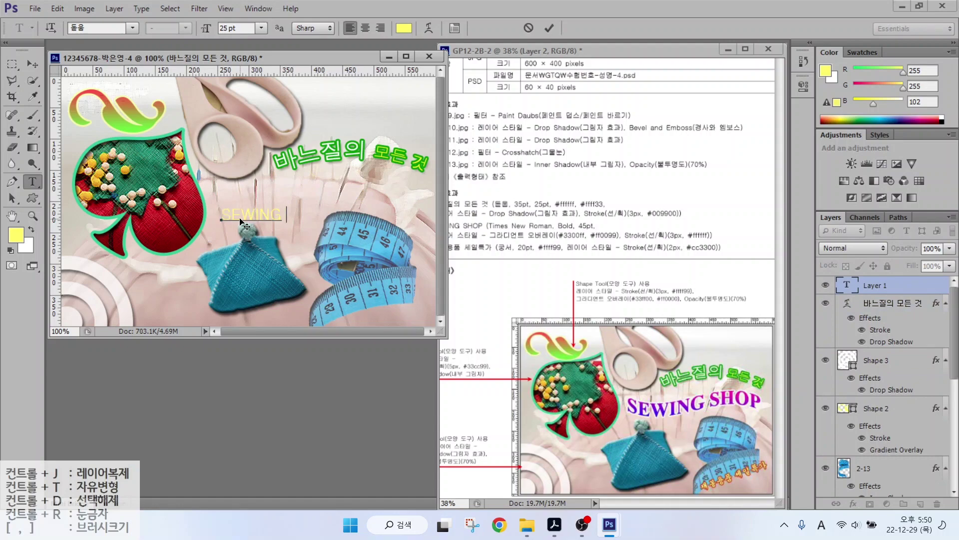
pyautogui.write(' SHOP')
pyautogui.hotkey('ctrl', 'Return')
pyautogui.click(132, 28)
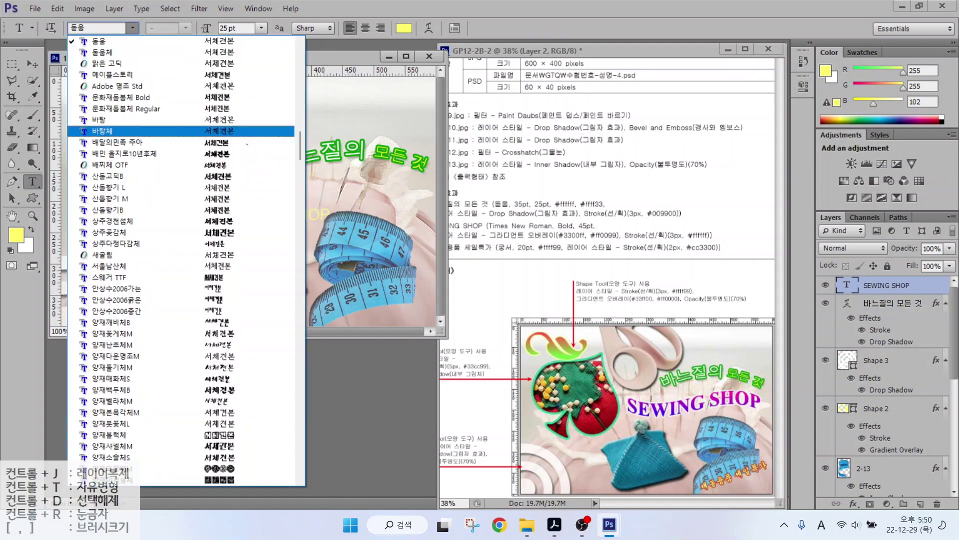
pyautogui.moveTo(300, 145); pyautogui.dragTo(299, 415)
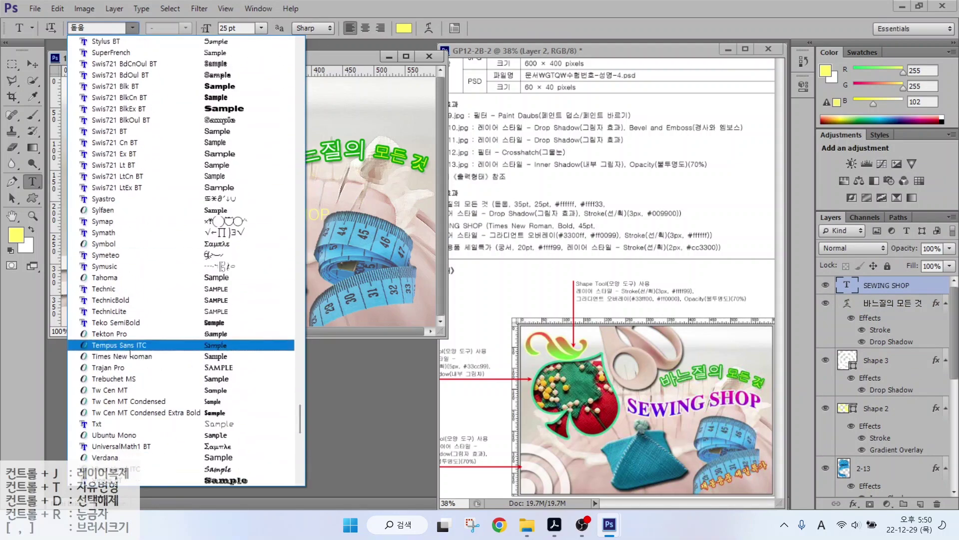
pyautogui.click(122, 356)
pyautogui.click(186, 27)
pyautogui.click(155, 47)
pyautogui.press('Tab')
pyautogui.write('45')
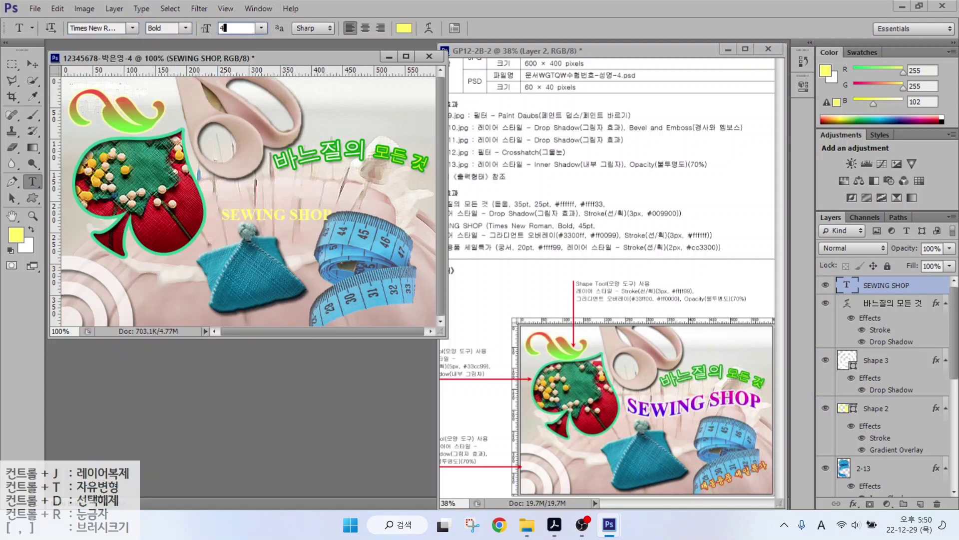
pyautogui.press('Return')
pyautogui.doubleClick(897, 449)
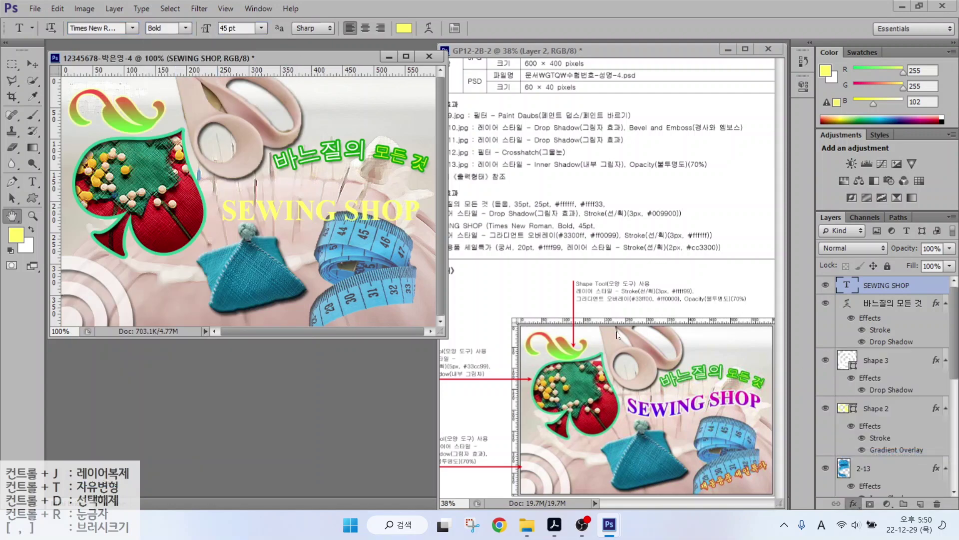
pyautogui.click(694, 249)
# Give SEWING SHOP a Gradient Overlay from #3300FF blue to #ff00cc magenta.
pyautogui.doubleClick(416, 308)
pyautogui.doubleClick(548, 365)
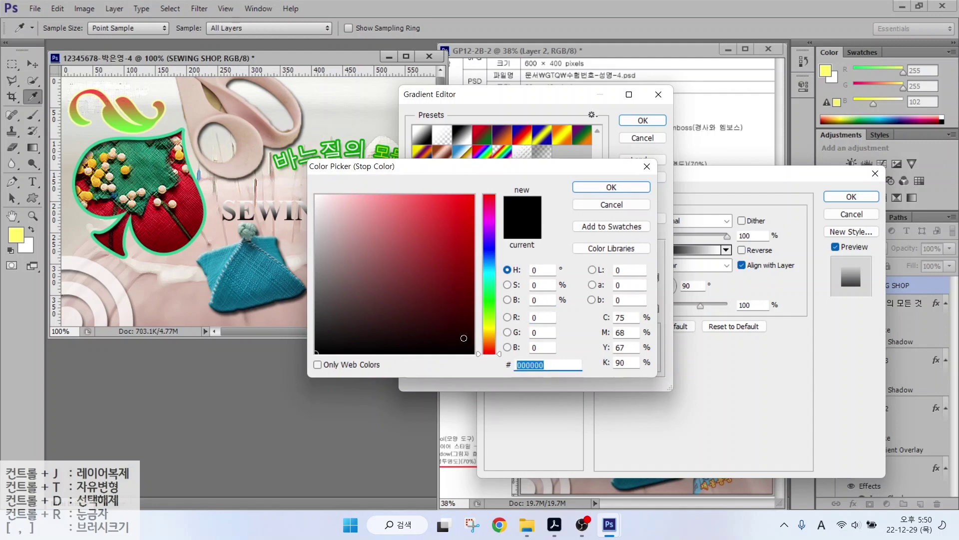
pyautogui.write('3300FF')
pyautogui.press('Return')
pyautogui.doubleClick(653, 313)
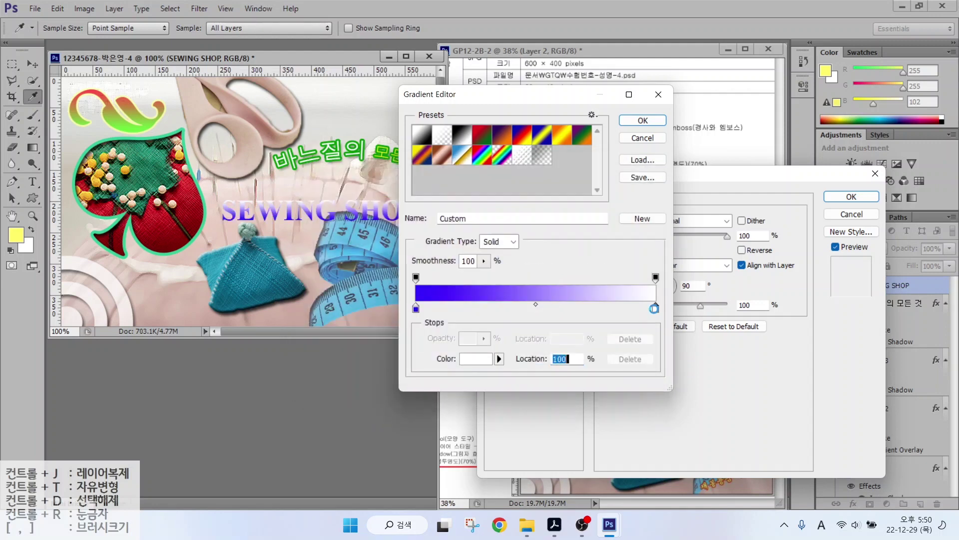
pyautogui.write('ff00cc')
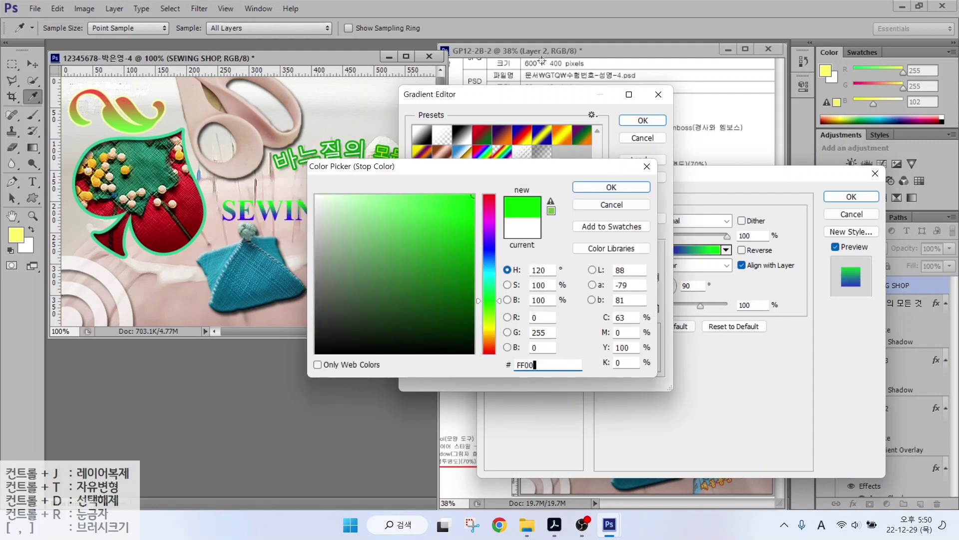
pyautogui.press('Return')
pyautogui.press('Return')
# Add a white Stroke to SEWING SHOP and apply the layer style.
pyautogui.click(508, 267)
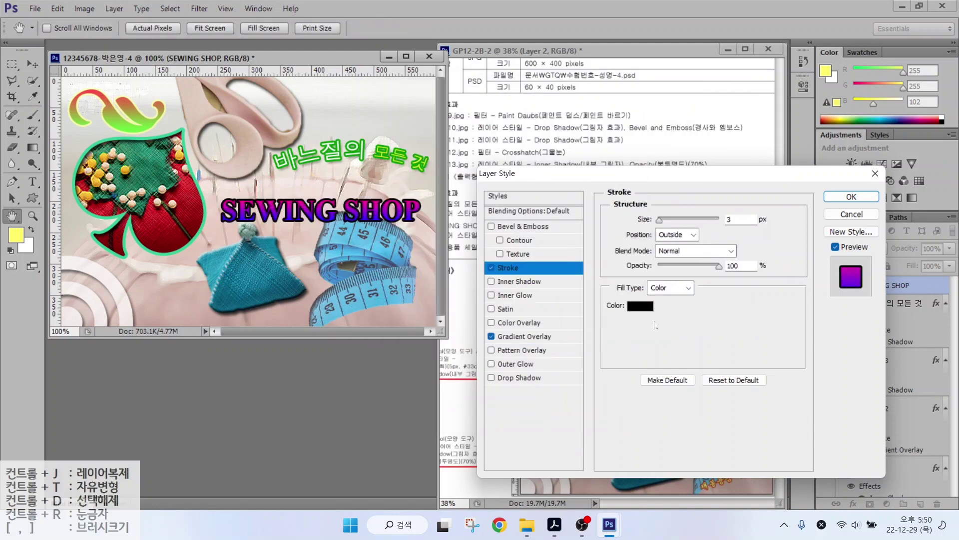
pyautogui.click(700, 305)
pyautogui.click(317, 195)
pyautogui.click(611, 187)
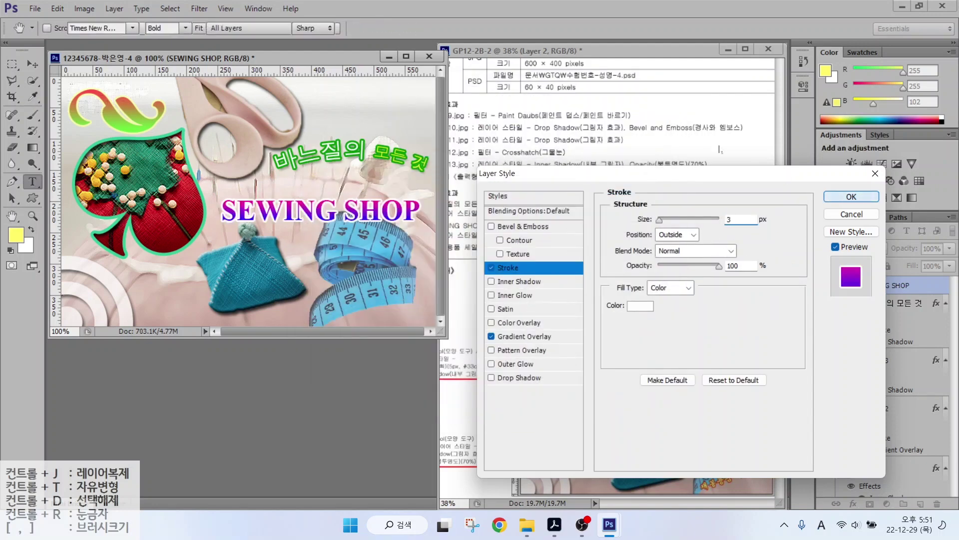
pyautogui.click(852, 197)
# Apply a Flag warp to SEWING SHOP and nudge it up toward the title.
pyautogui.click(483, 184)
pyautogui.click(468, 341)
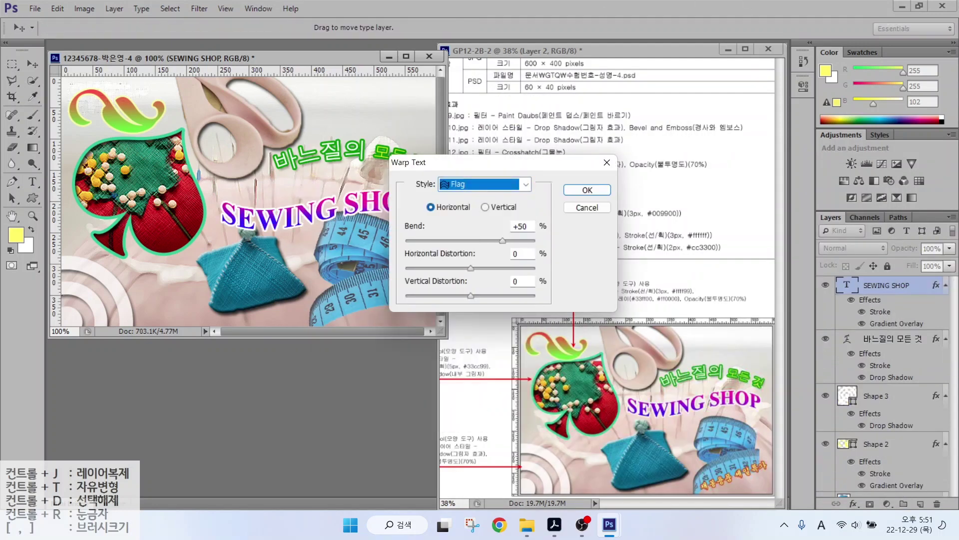
pyautogui.click(587, 190)
pyautogui.moveTo(335, 210); pyautogui.dragTo(333, 195)
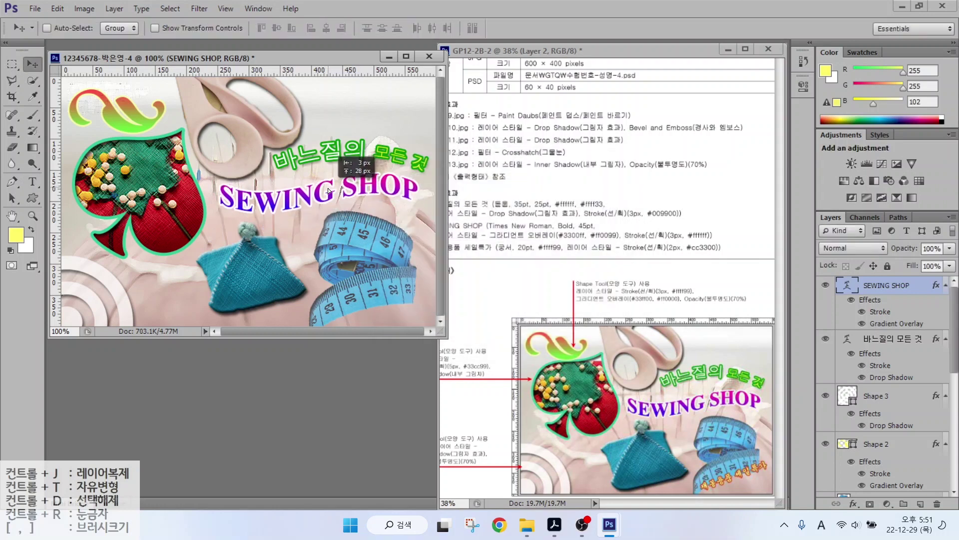
# Type 재봉용품 세일특가 in 궁서 at 20 pt.
pyautogui.click(150, 270)
pyautogui.write('ㅈ')
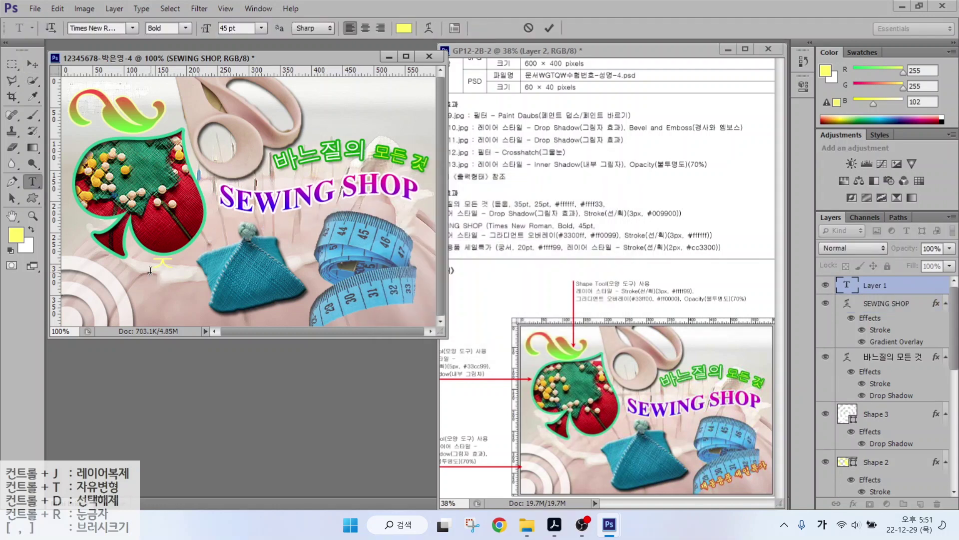
pyautogui.write('ㅐ봉용품 세일특가')
pyautogui.hotkey('ctrl', 'Return')
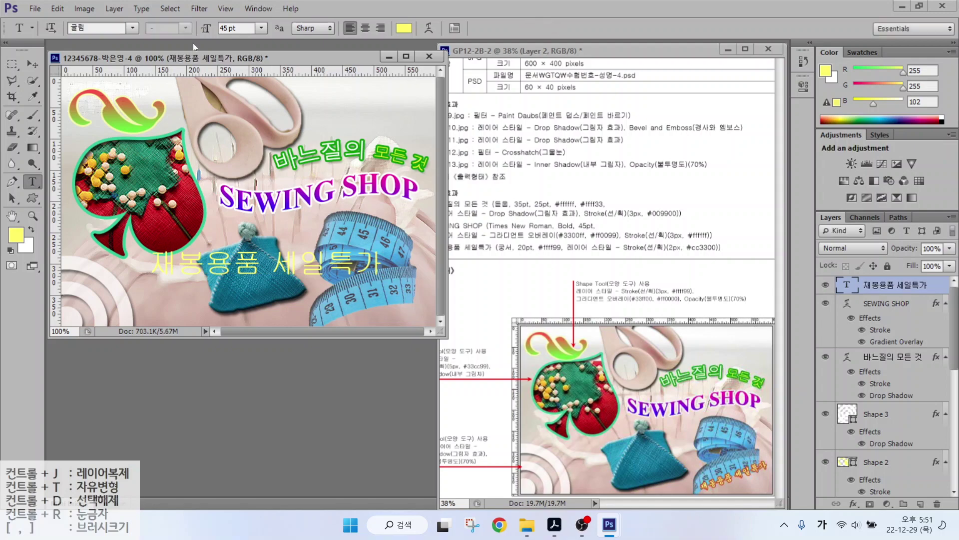
pyautogui.click(133, 28)
pyautogui.click(100, 35)
pyautogui.write('20')
pyautogui.press('Return')
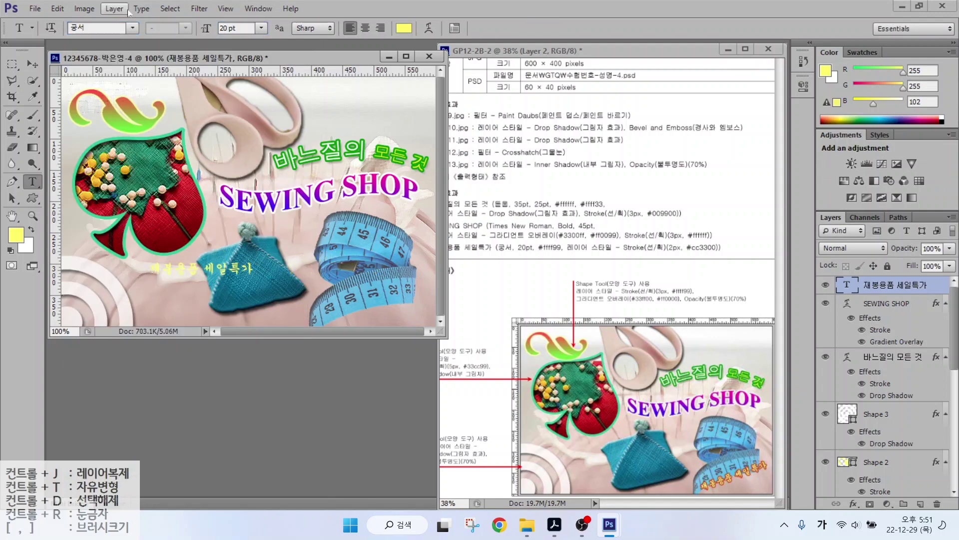
# Change the sale text colour to pale yellow #ffff99.
pyautogui.click(404, 28)
pyautogui.click(538, 365)
pyautogui.press('BackSpace')
pyautogui.press('BackSpace')
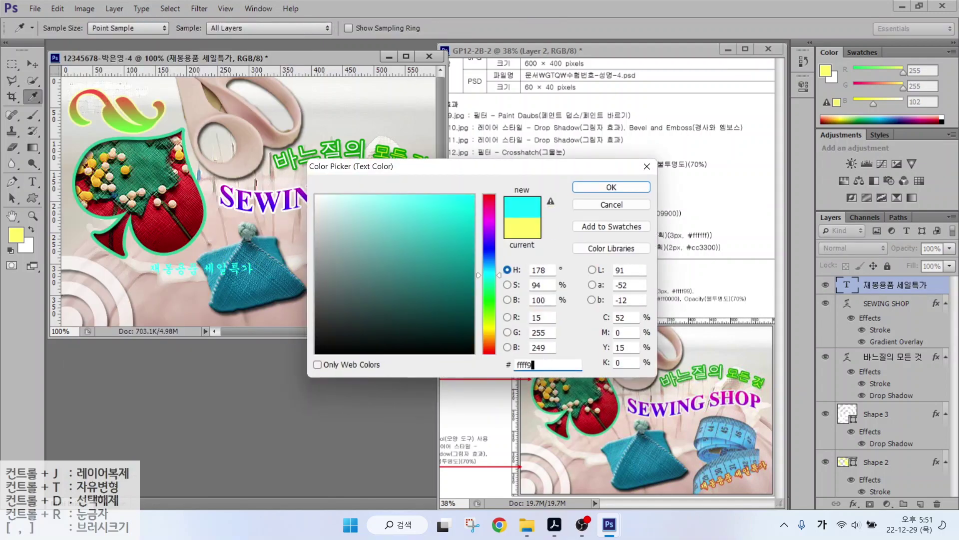
pyautogui.write('99')
pyautogui.press('Return')
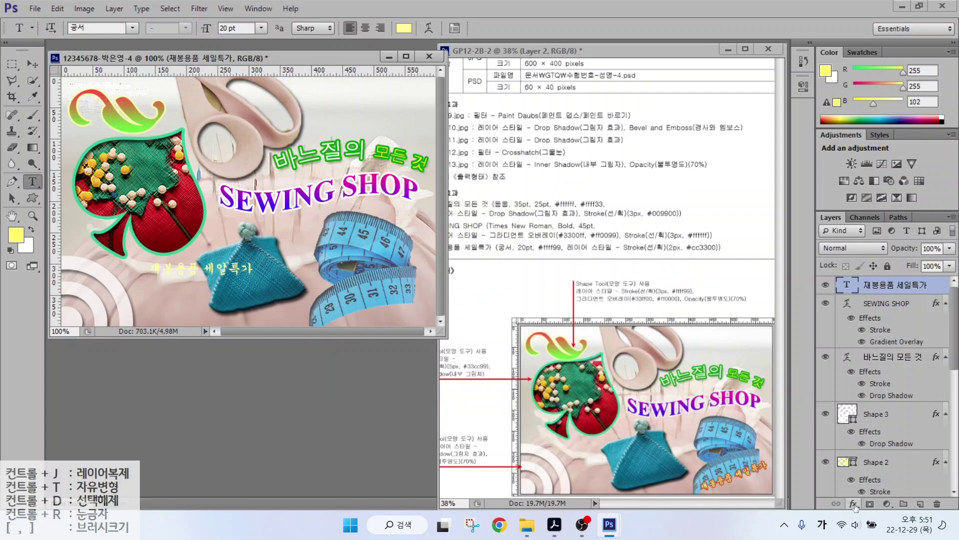
# Add a 2 px #cc3300 Stroke to the sale text.
pyautogui.click(854, 503)
pyautogui.click(870, 452)
pyautogui.write('2')
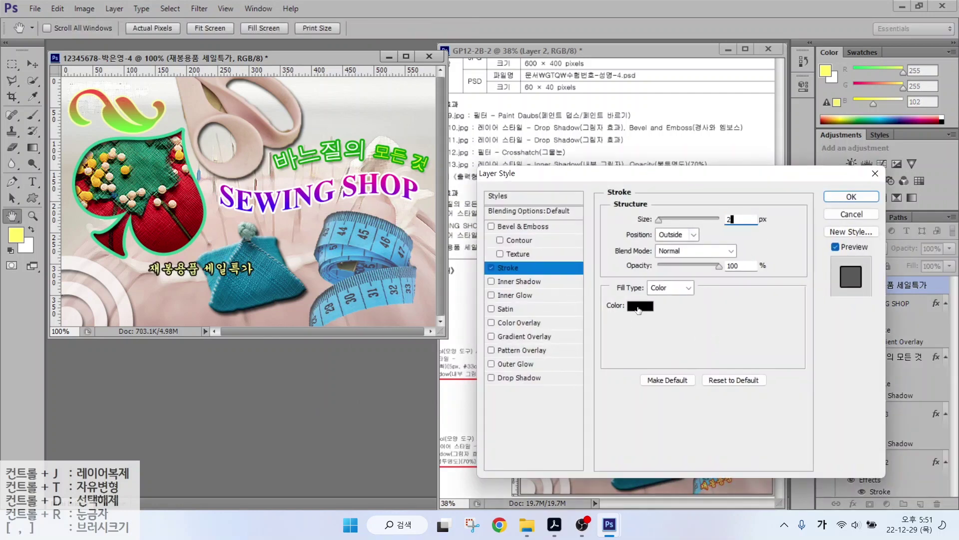
pyautogui.click(640, 305)
pyautogui.press('BackSpace')
pyautogui.write('cc3300')
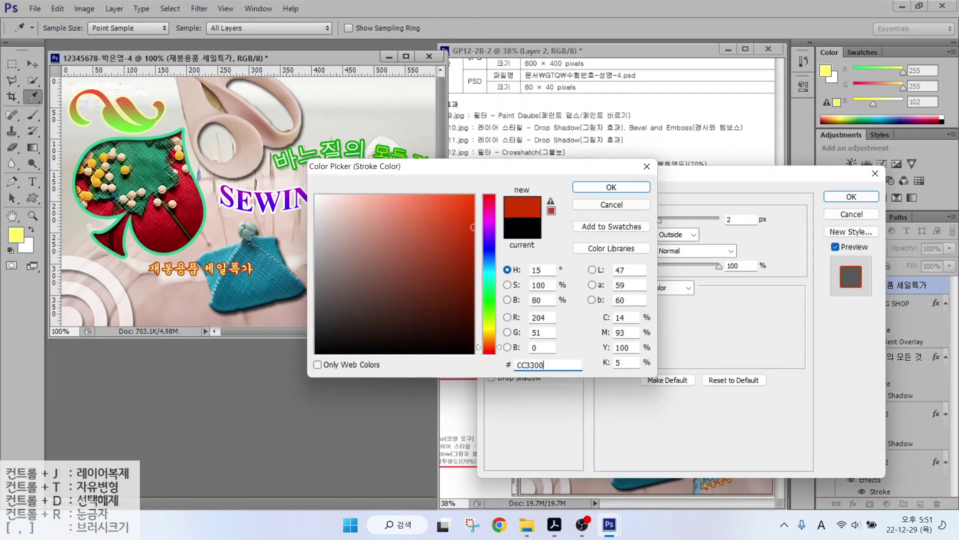
pyautogui.press('Return')
pyautogui.press('Return')
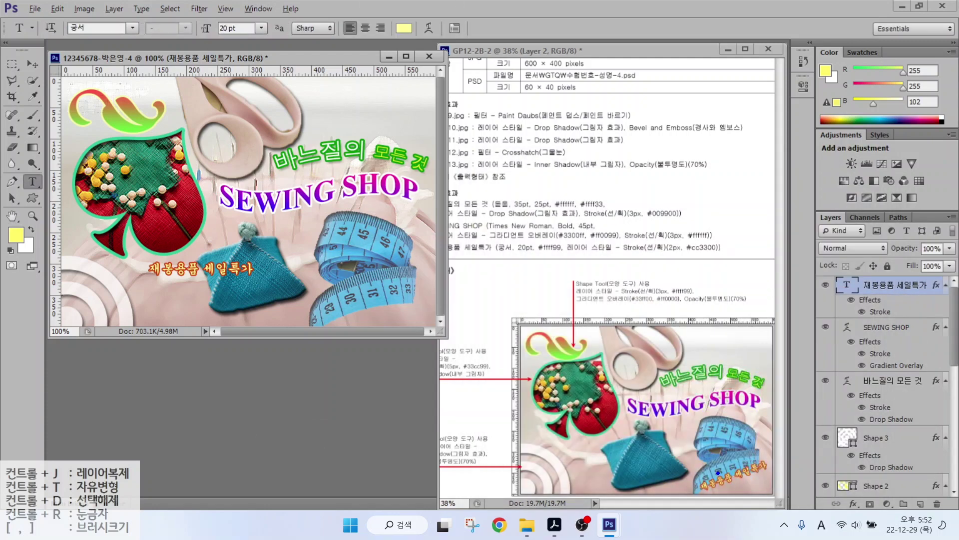
pyautogui.moveTo(718, 471); pyautogui.dragTo(695, 438)
pyautogui.press('Escape')
# Rotate the sale text -18.4° and move it onto the tape measure.
pyautogui.hotkey('ctrl', 't')
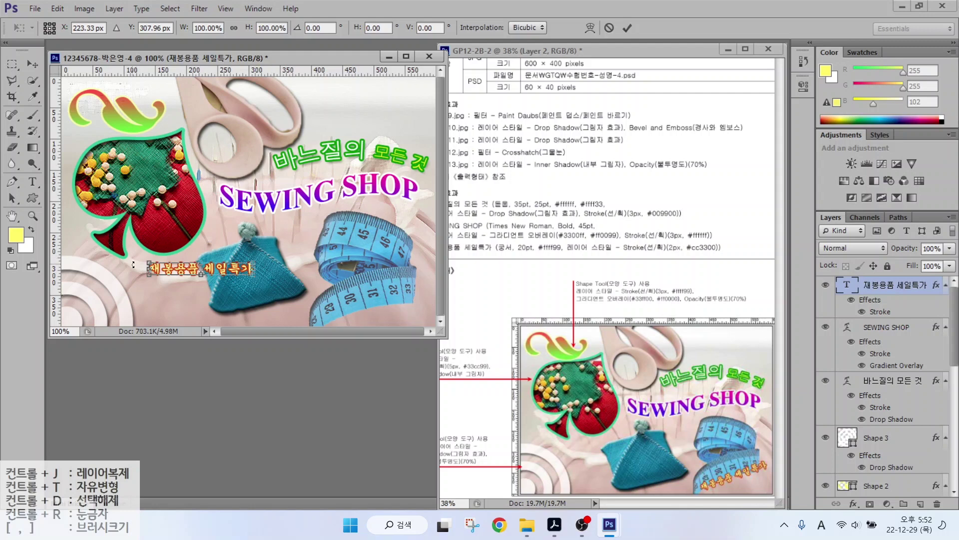
pyautogui.moveTo(132, 277); pyautogui.dragTo(137, 298)
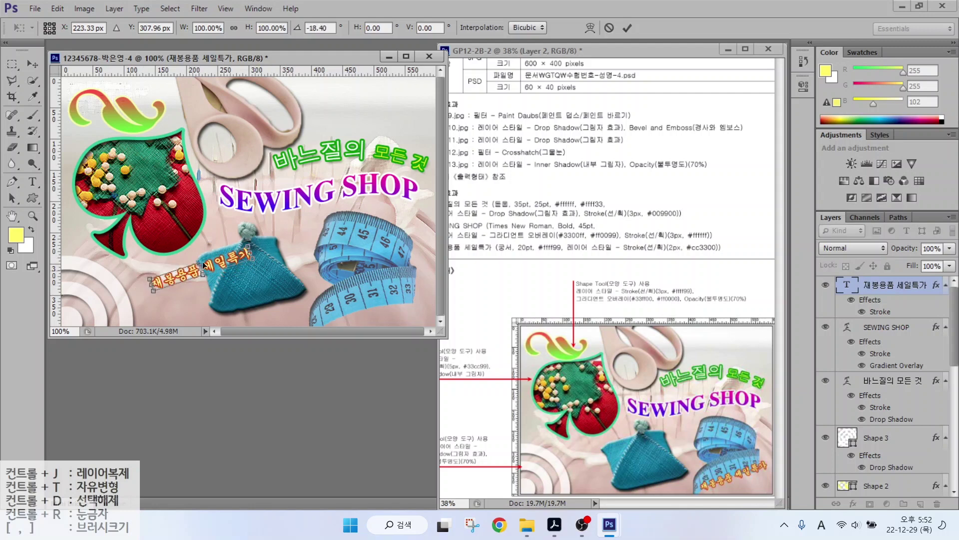
pyautogui.moveTo(219, 266); pyautogui.dragTo(352, 293)
pyautogui.press('Return')
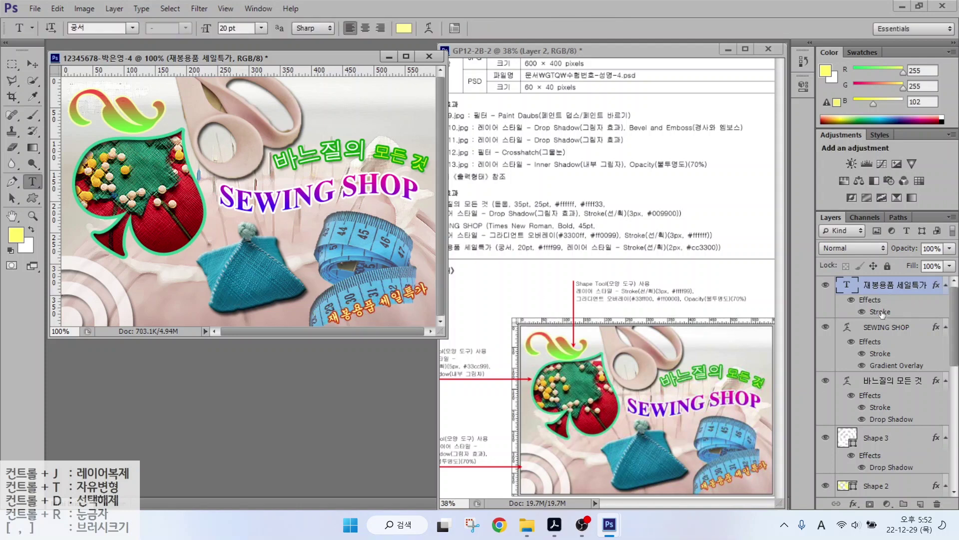
# Save the composite as a JPEG in the GTQ folder, accepting the default quality options.
pyautogui.click(879, 344)
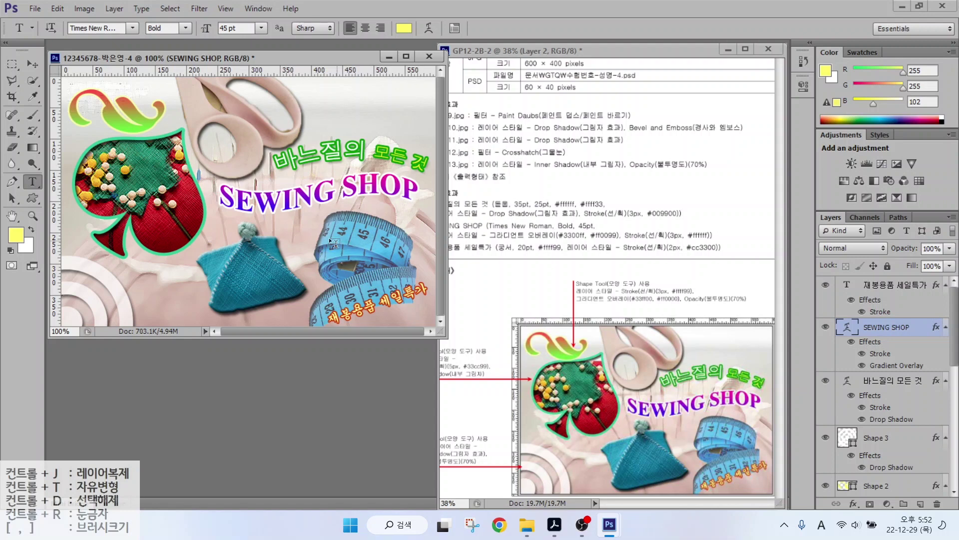
pyautogui.click(225, 8)
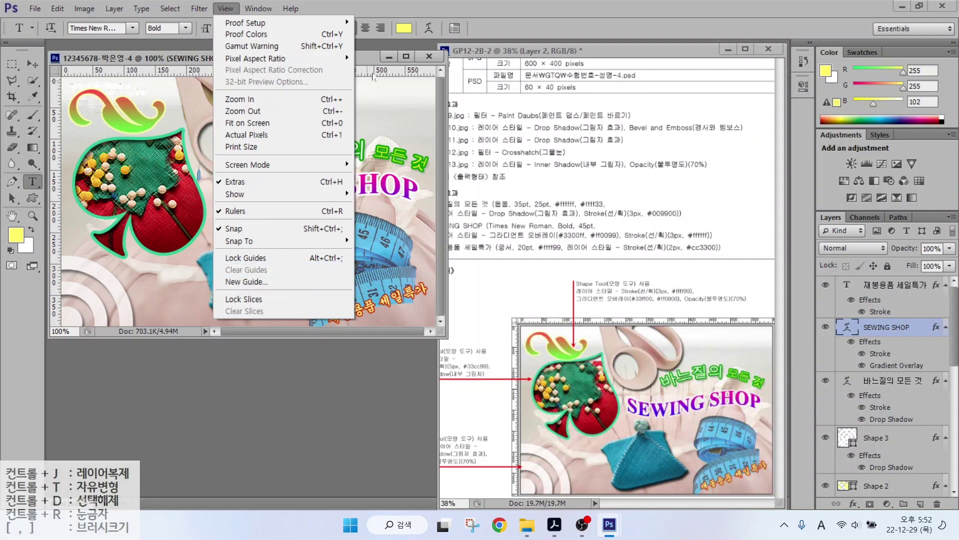
pyautogui.click(371, 57)
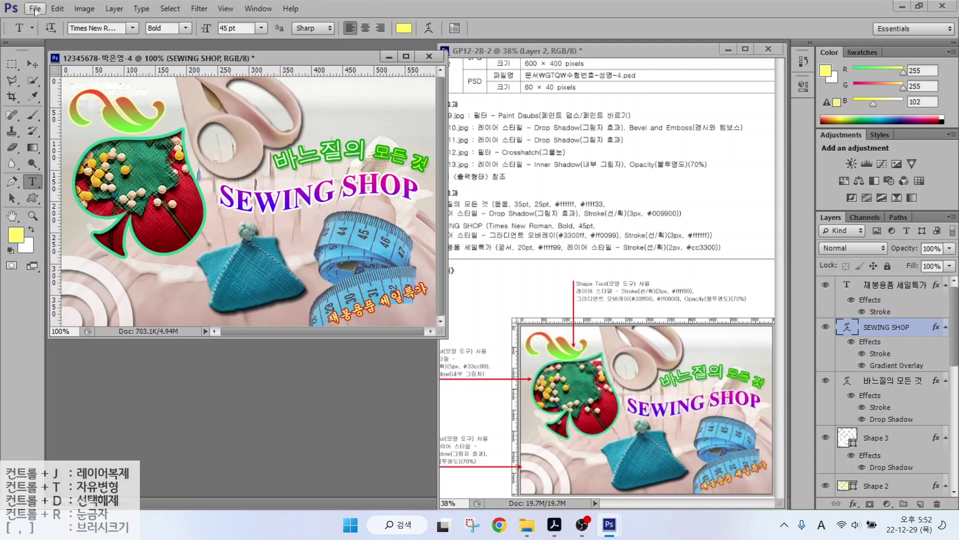
pyautogui.click(36, 9)
pyautogui.click(44, 147)
pyautogui.click(560, 105)
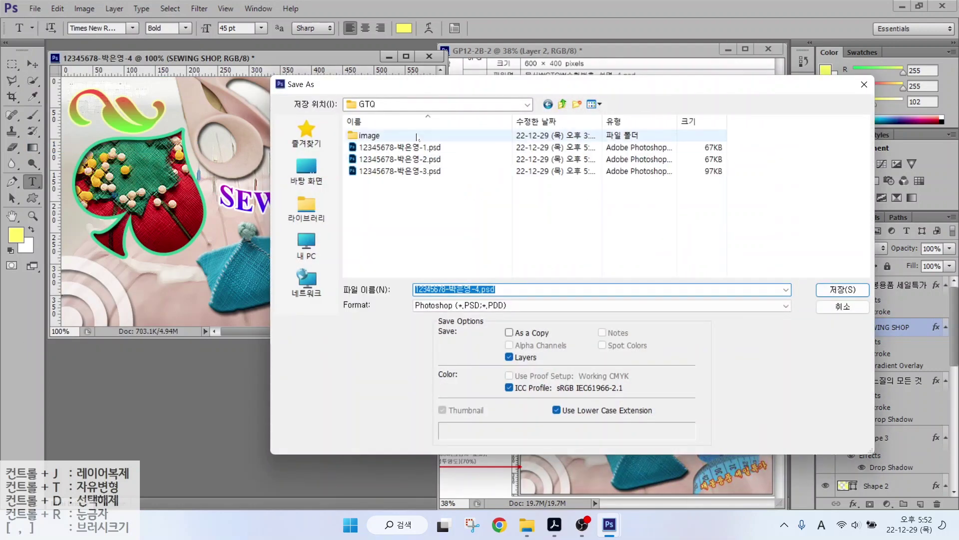
pyautogui.click(499, 306)
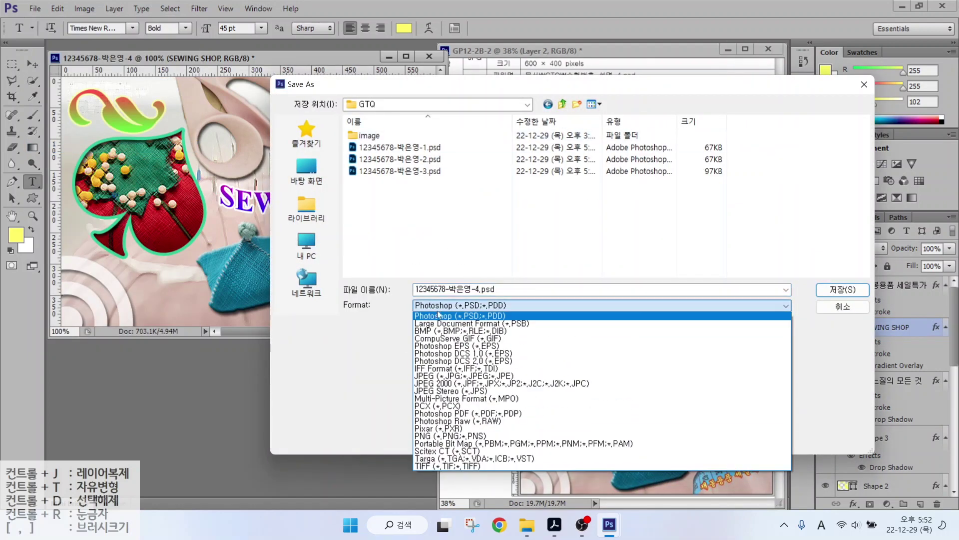
pyautogui.click(500, 374)
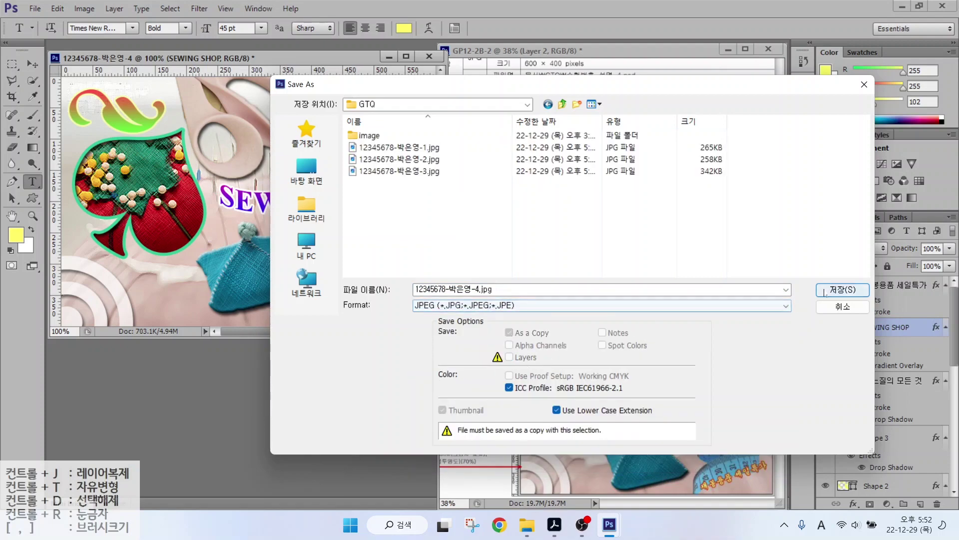
pyautogui.click(843, 289)
pyautogui.click(479, 188)
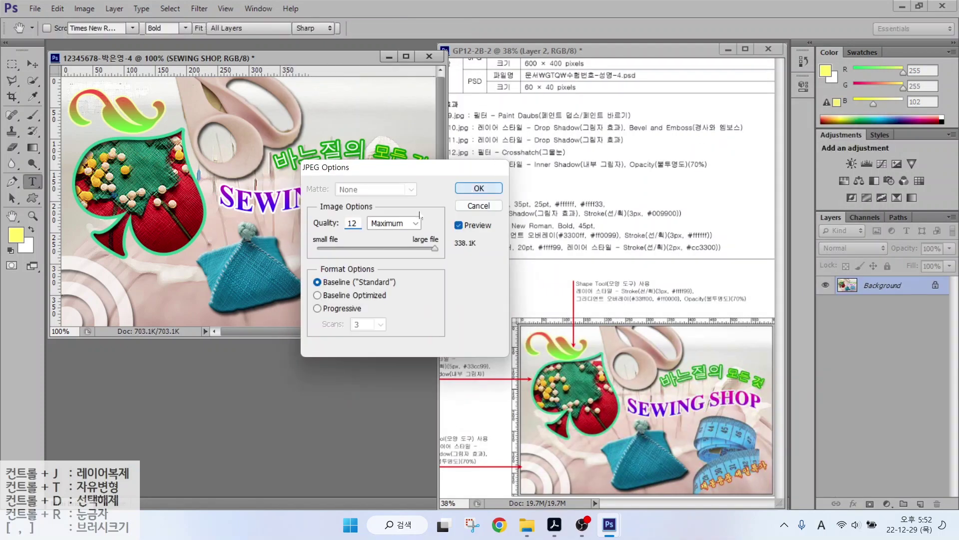
# Resize the image to 60 px wide (60×40 pixels).
pyautogui.click(86, 12)
pyautogui.press('Right')
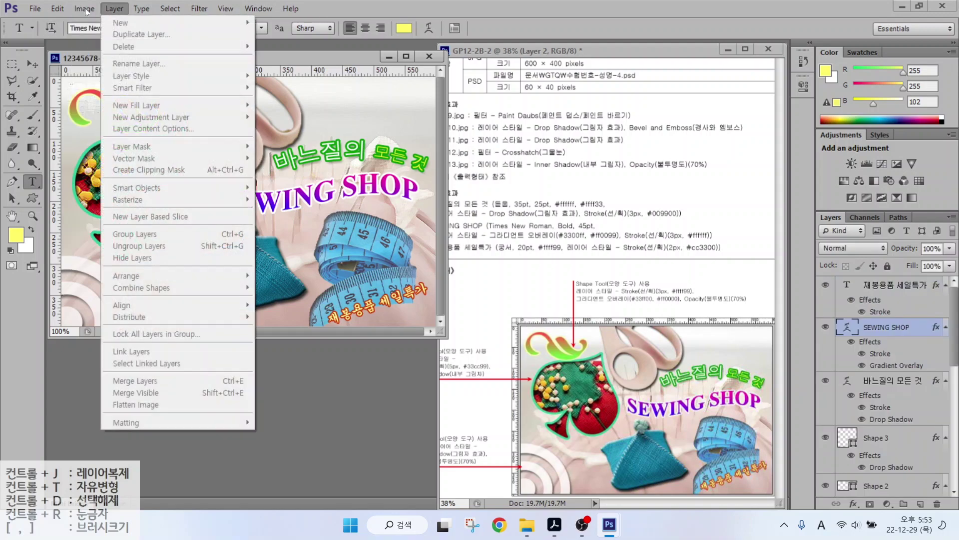
pyautogui.press('Left')
pyautogui.press('Left')
pyautogui.press('Escape')
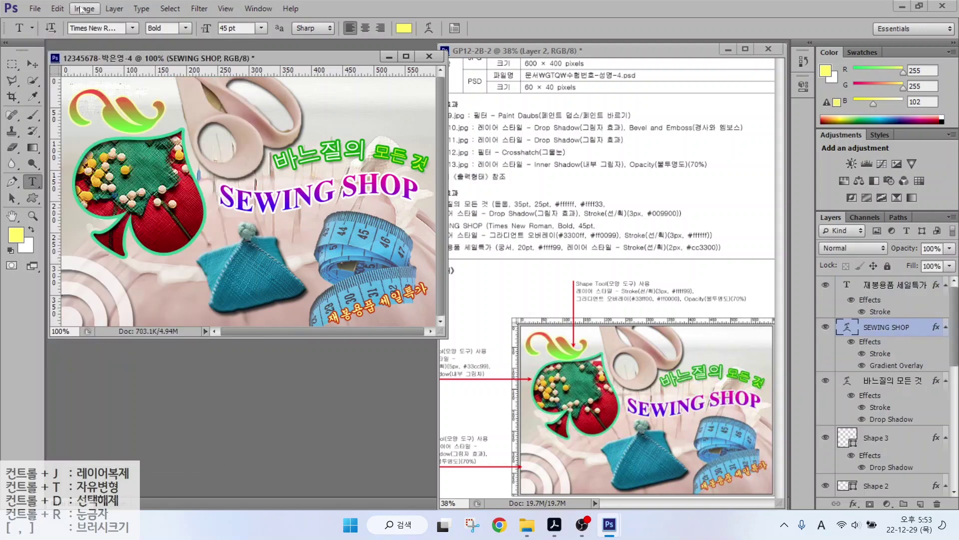
pyautogui.click(81, 10)
pyautogui.click(95, 97)
pyautogui.write('600')
pyautogui.press('Return')
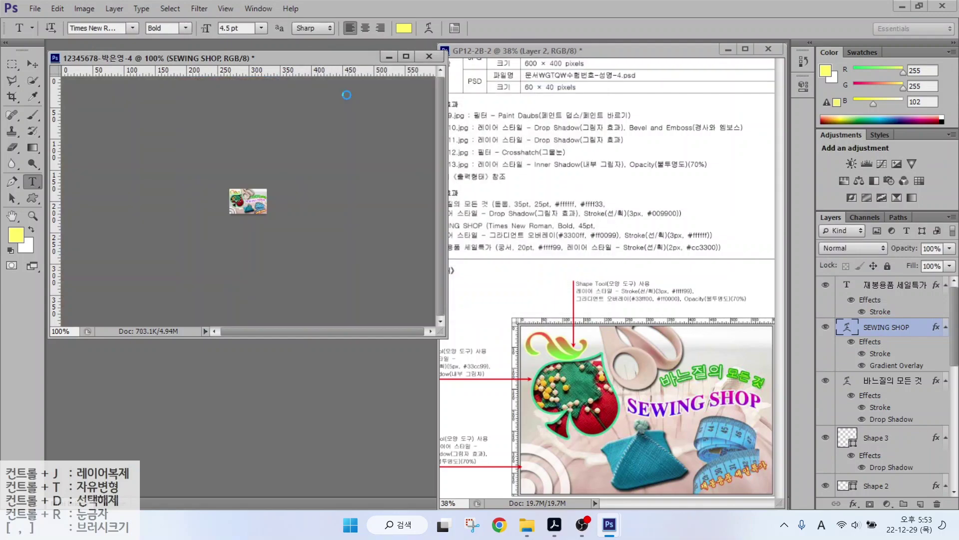
# Save the reduced image as a Photoshop PSD in the GTQ folder.
pyautogui.click(35, 8)
pyautogui.click(47, 147)
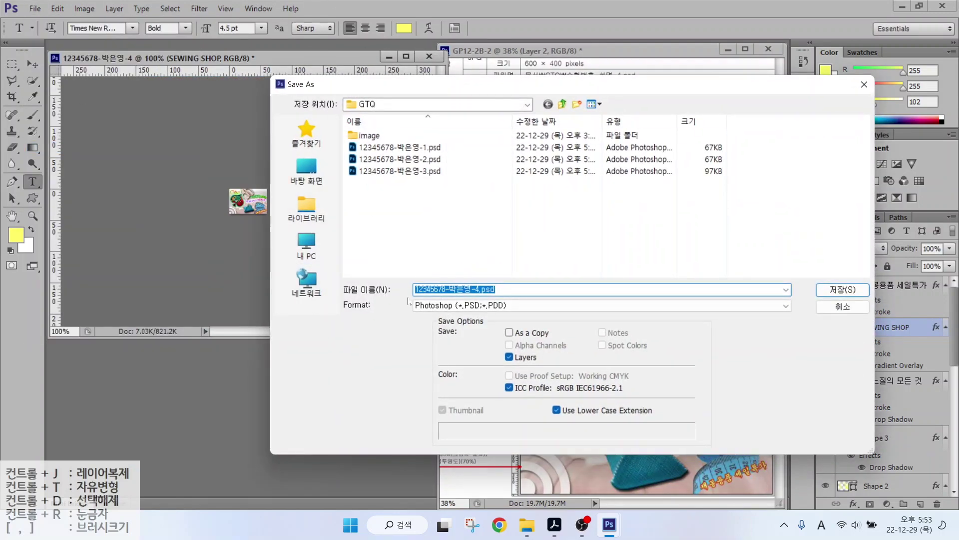
pyautogui.click(448, 307)
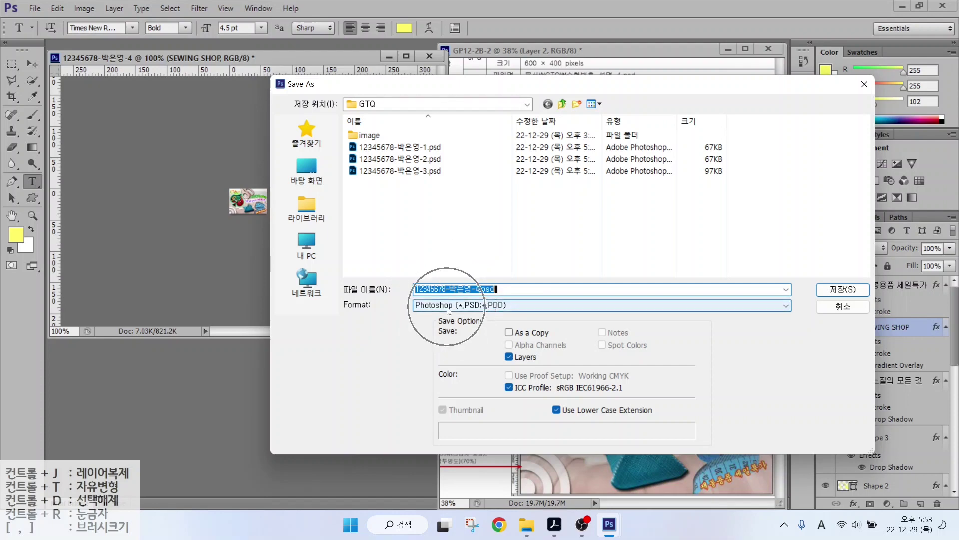
pyautogui.click(843, 290)
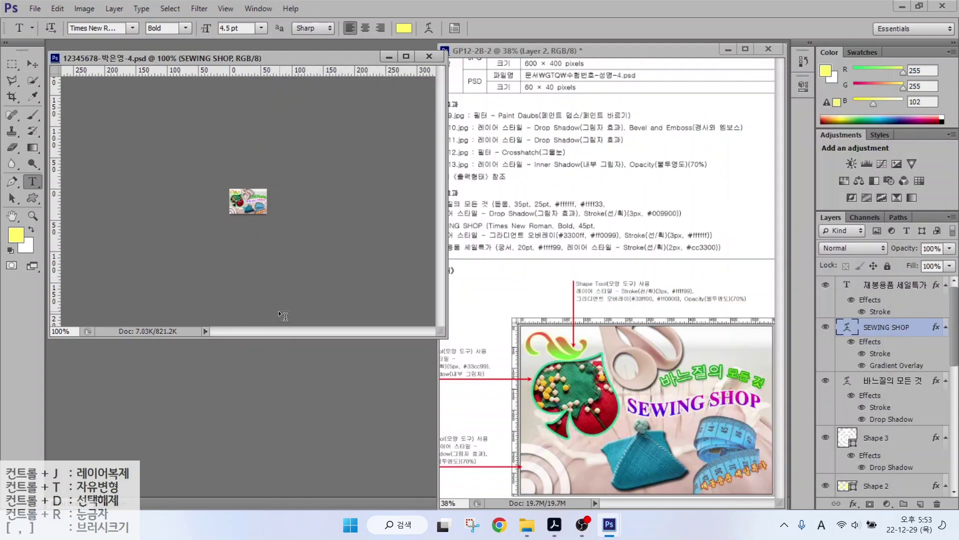